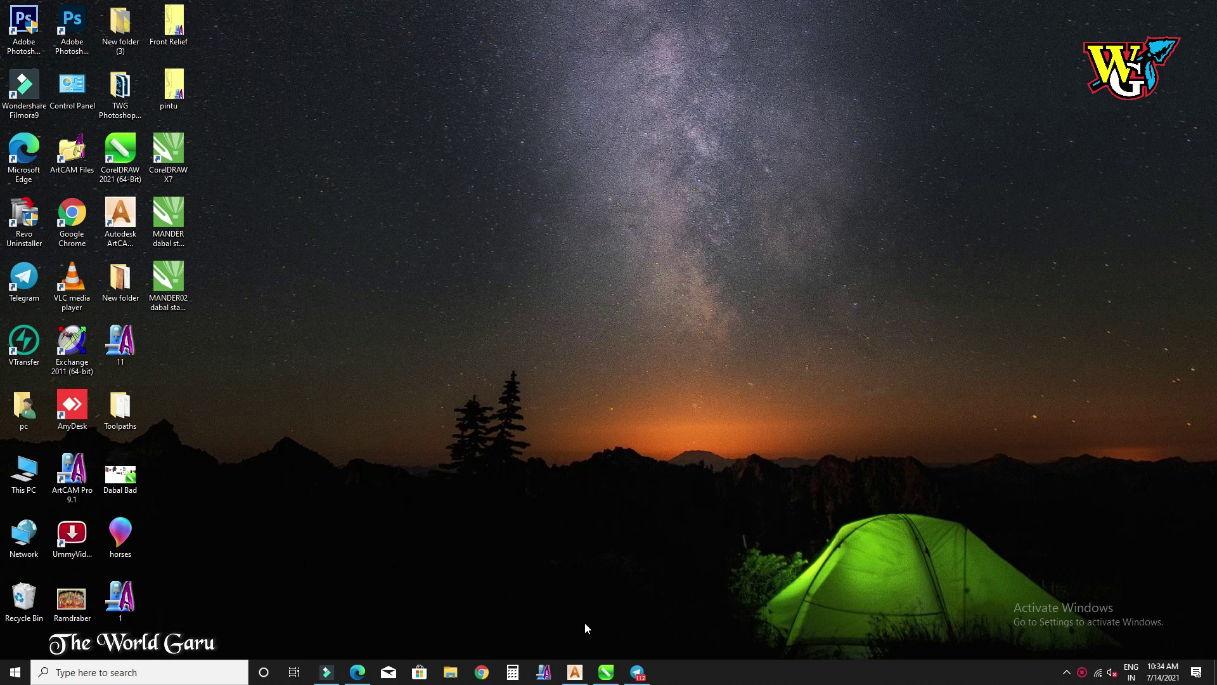
Step: Switch to Autodesk ArtCAM and create a new 1220 by 2440 mm model with its job origin at the lower-left corner
left_click(582, 681)
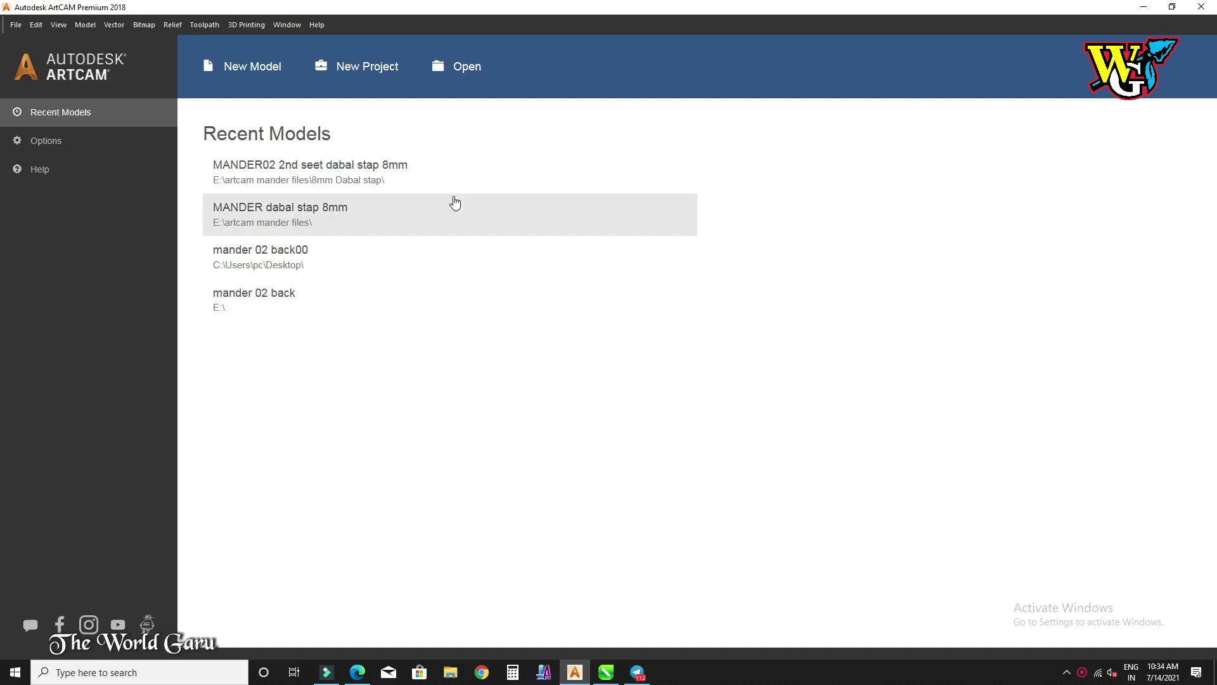
left_click(221, 69)
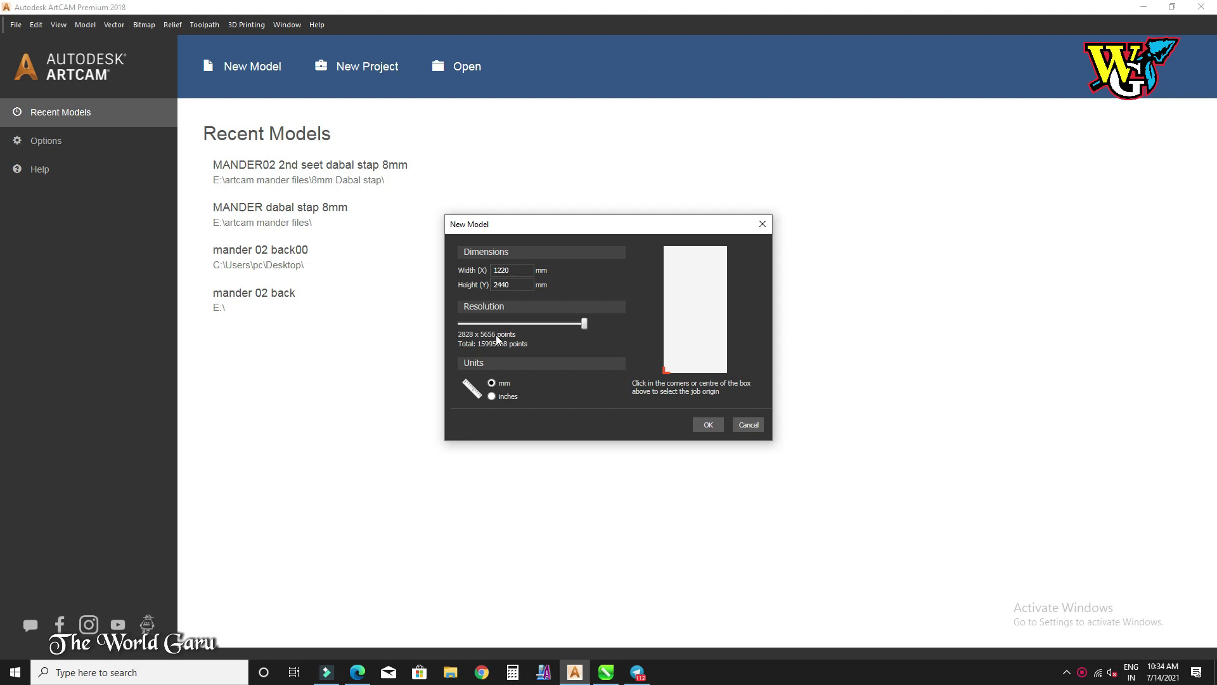
left_click(691, 315)
left_click(672, 253)
left_click(722, 251)
left_click(666, 375)
left_click(709, 424)
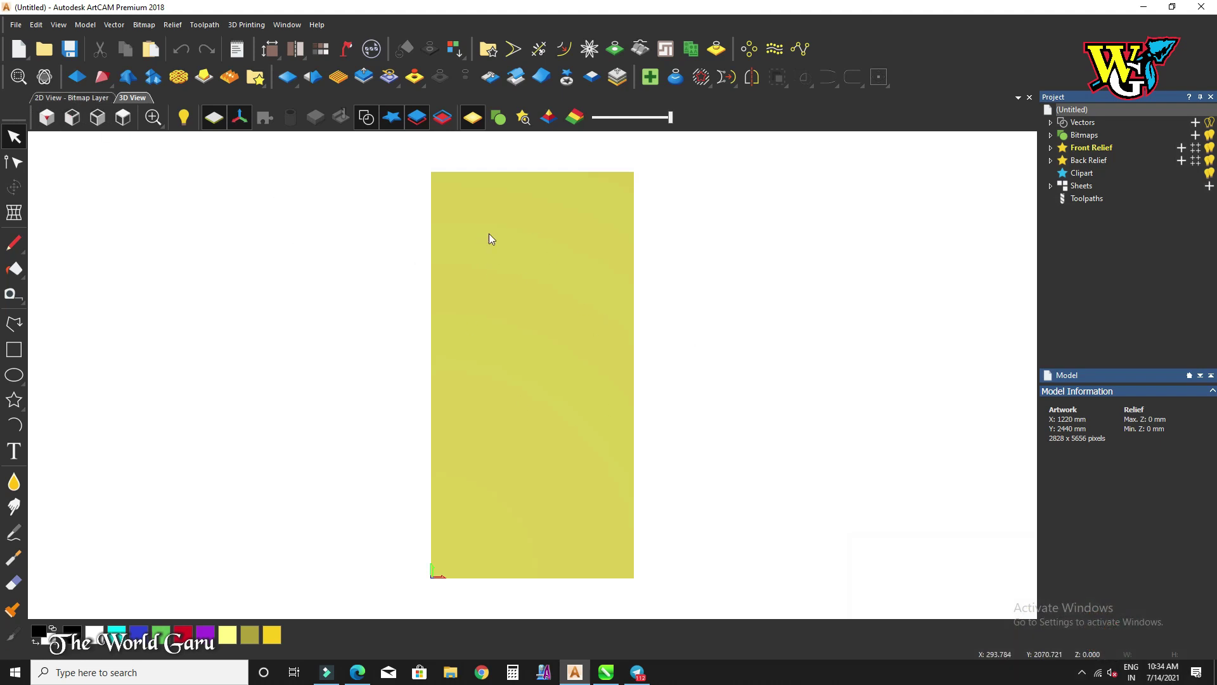
left_click(44, 79)
left_click_drag(533, 415, 564, 260)
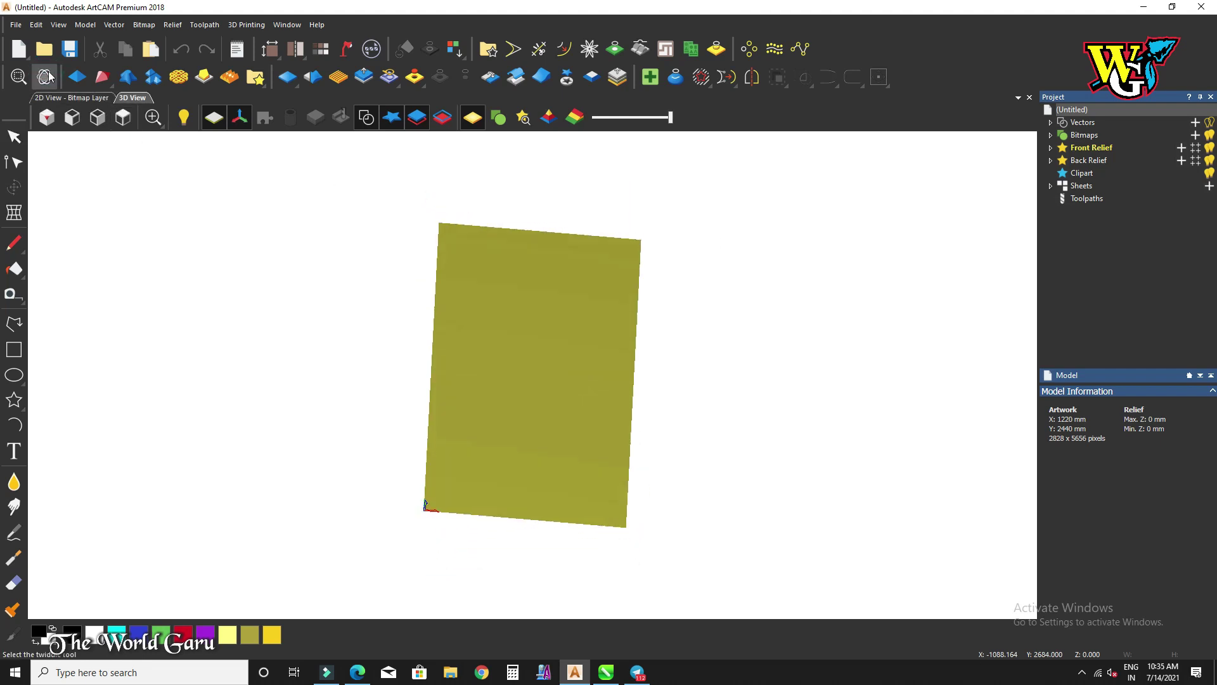
left_click_drag(543, 325, 529, 477)
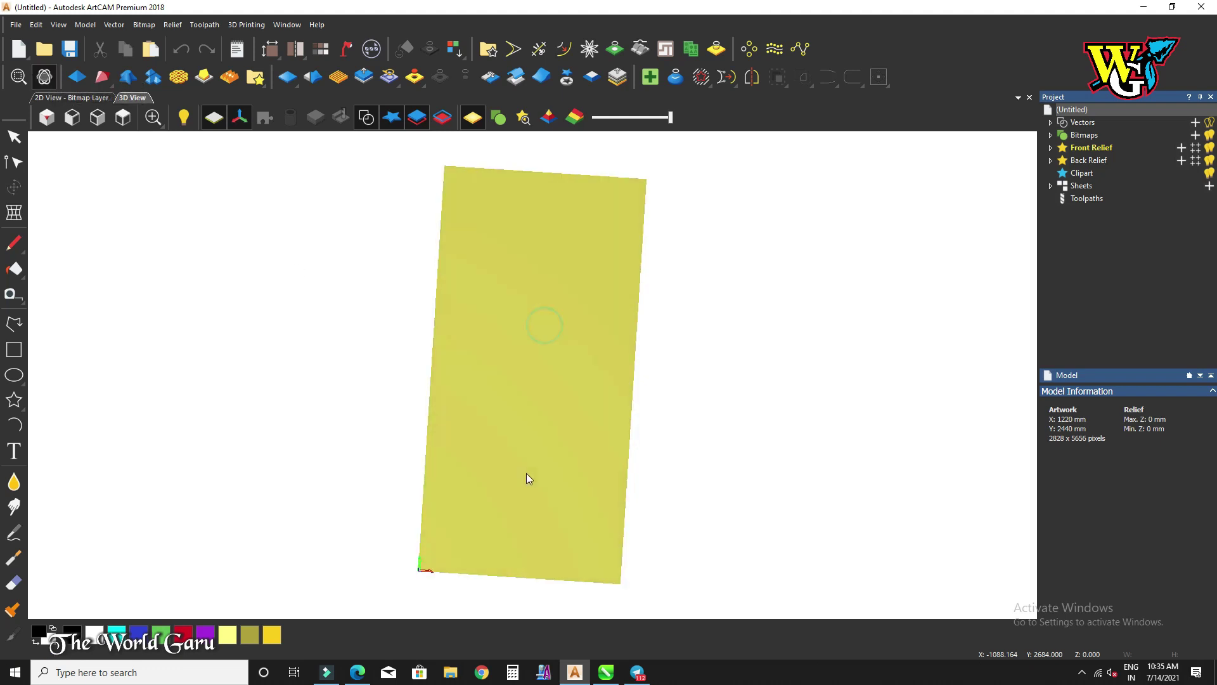
left_click(17, 78)
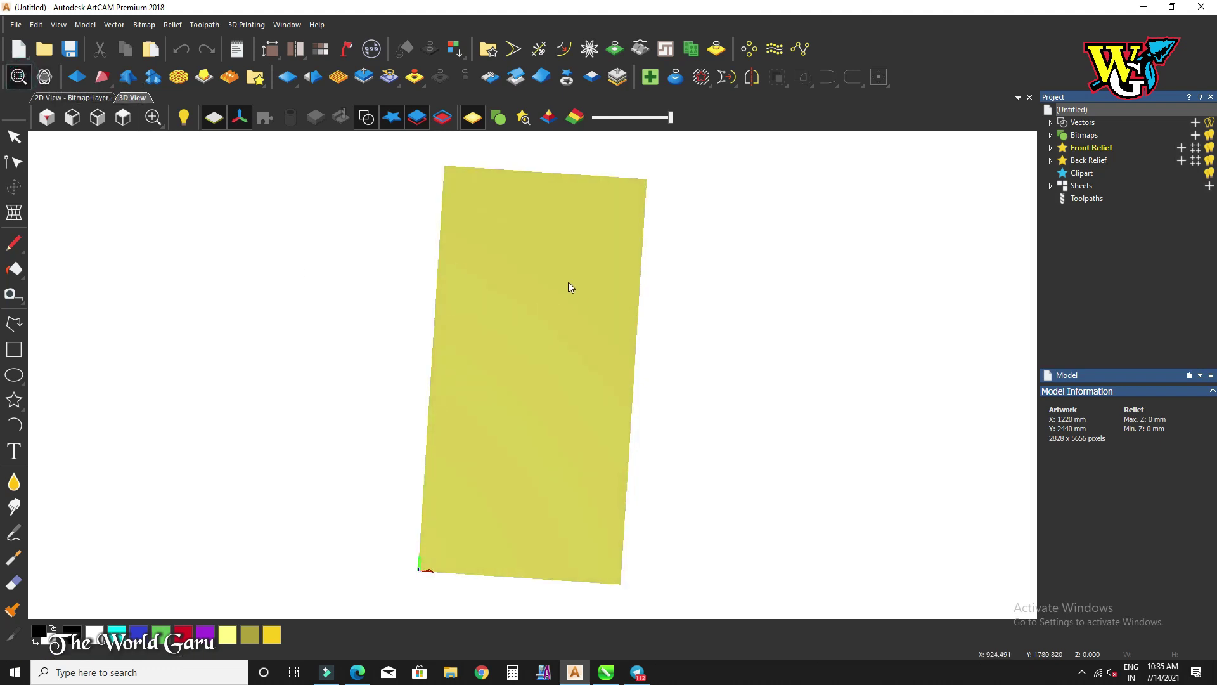
Step: Create a rectangle about 694 mm wide and 435 mm high near the centre of the model in the 2D view
left_click(93, 100)
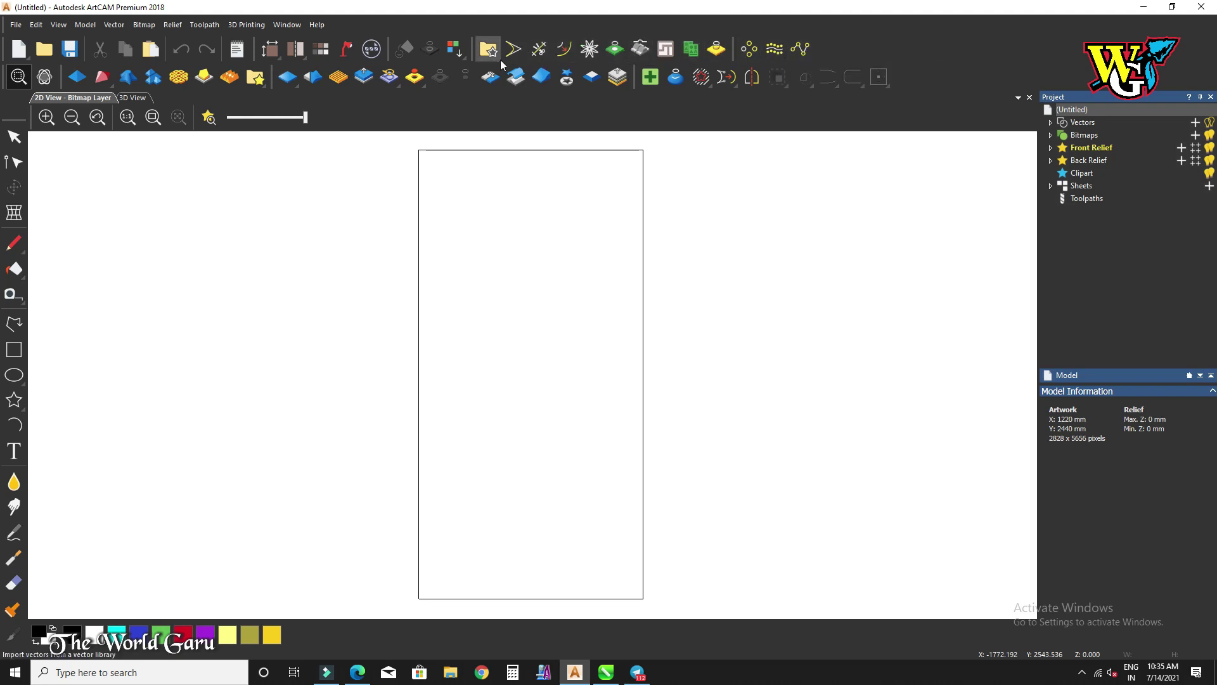
left_click(14, 349)
left_click_drag(473, 341, 601, 419)
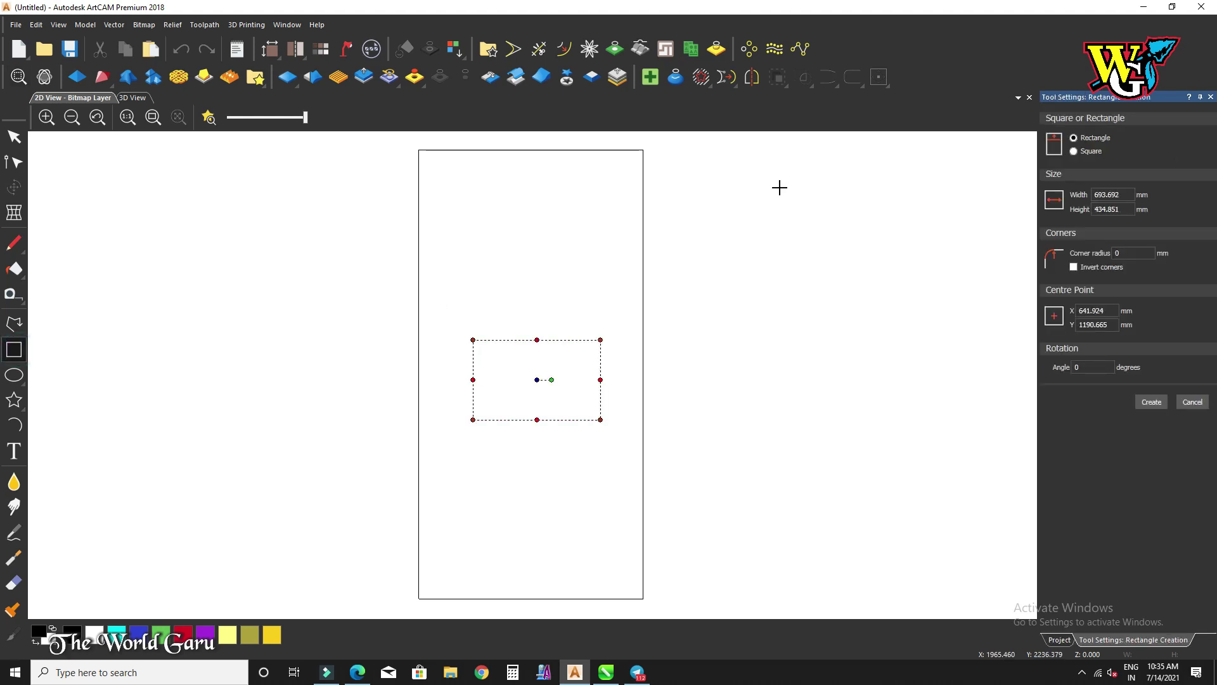
left_click(1151, 402)
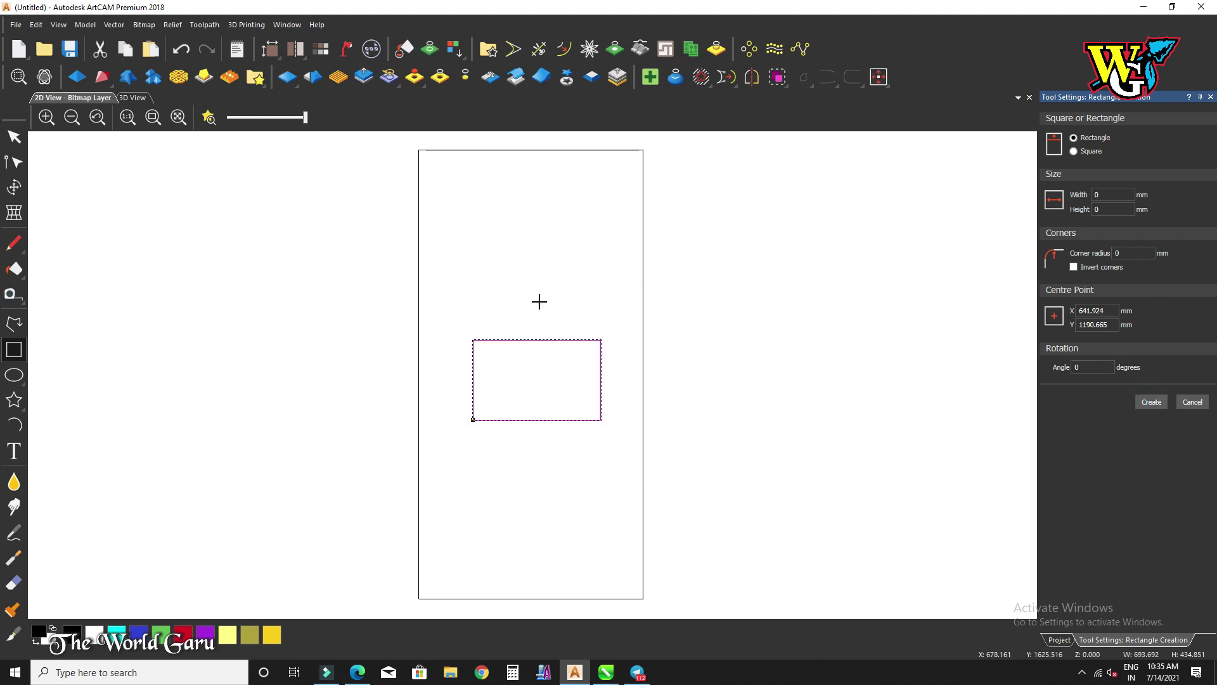
left_click(14, 375)
left_click_drag(554, 317, 592, 358)
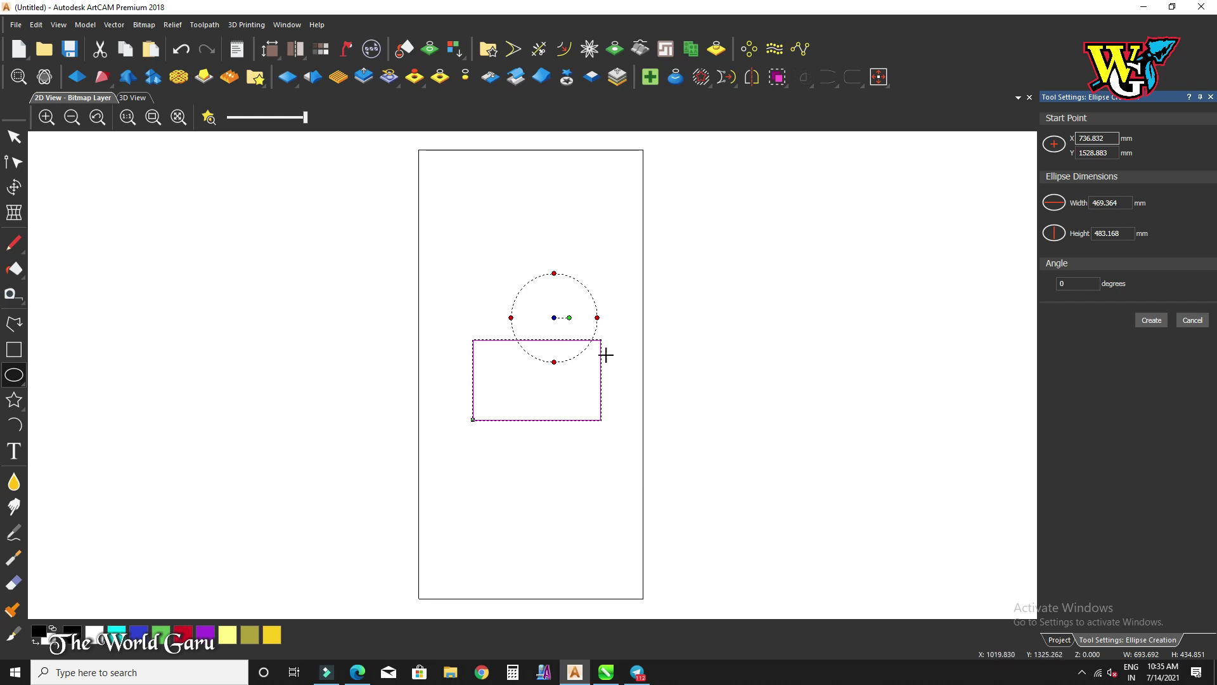
left_click(14, 136)
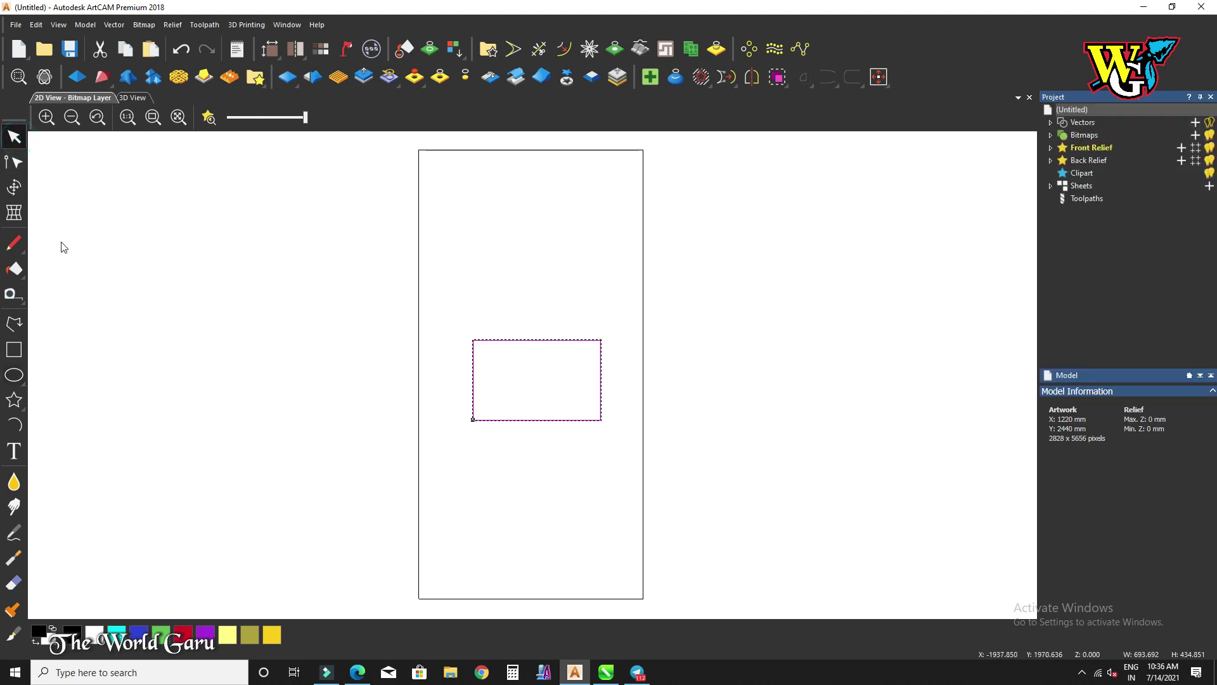
Step: Create two ellipses overlapping the rectangle, about 469 by 449 mm above it and about 442 by 400 mm over its lower part
left_click(13, 375)
left_click_drag(523, 315, 592, 430)
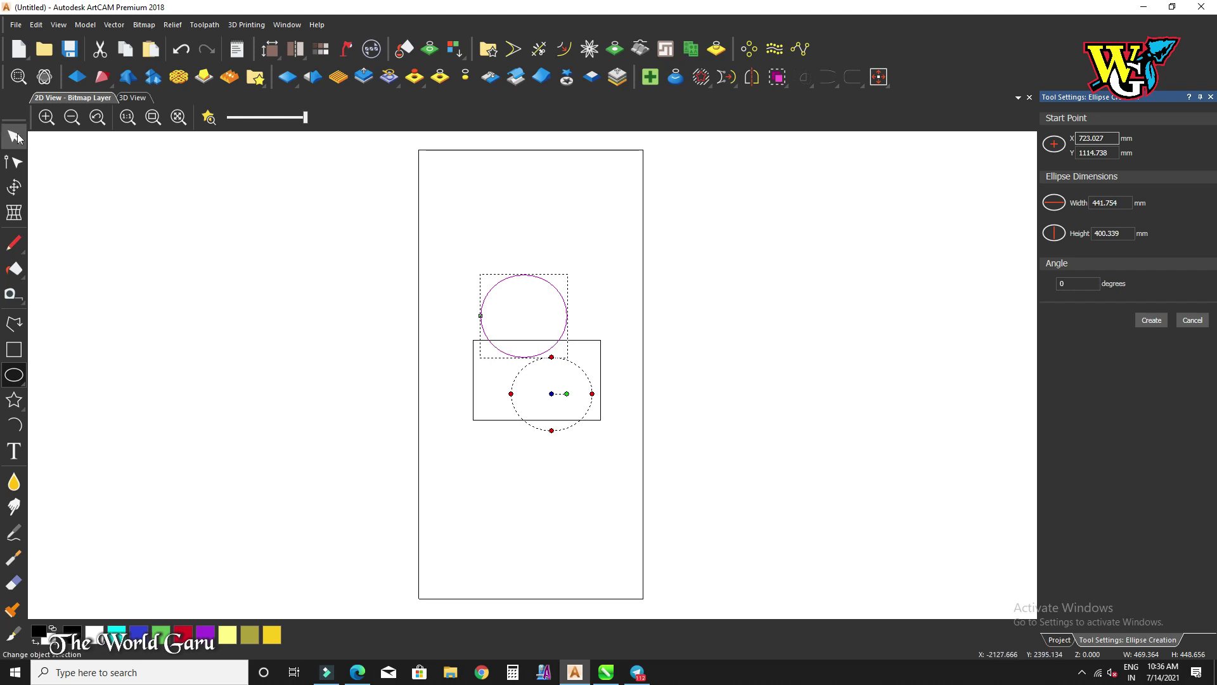
left_click(1144, 322)
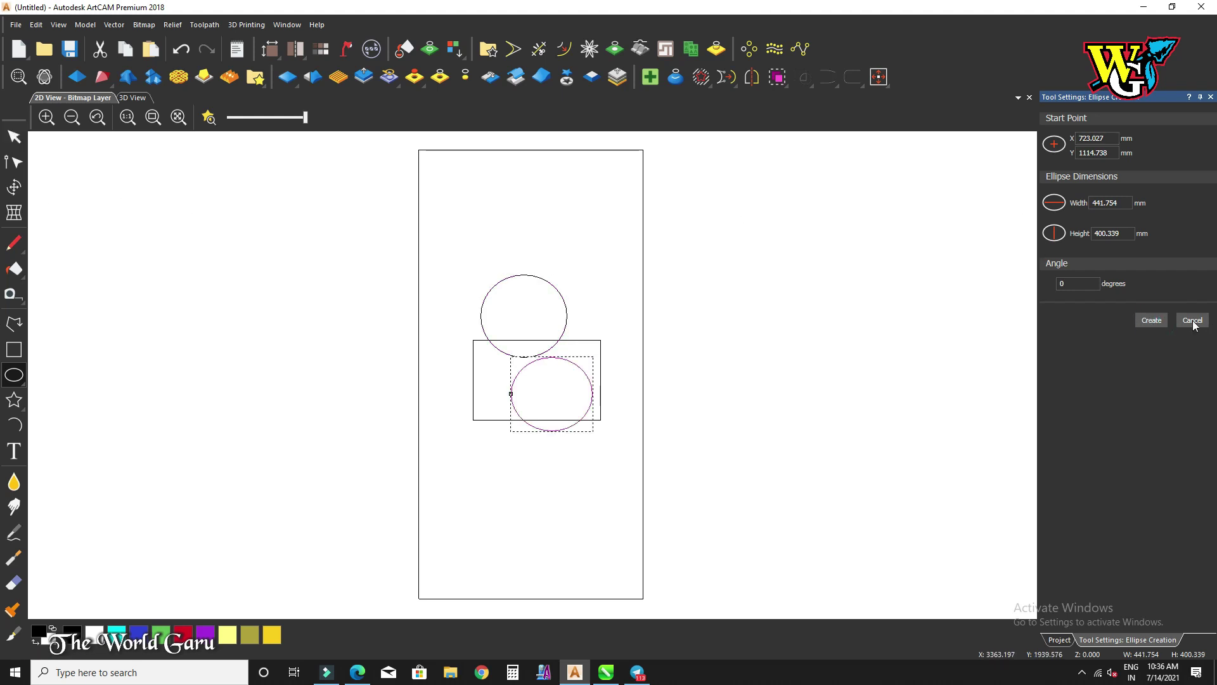
left_click(1193, 322)
Step: Move the two ellipses so they overlap the rectangle's upper-left and lower-right corners
scroll(558, 393, "up", 5)
scroll(607, 353, "down", 5)
left_click_drag(564, 363, 599, 396)
left_click(532, 294)
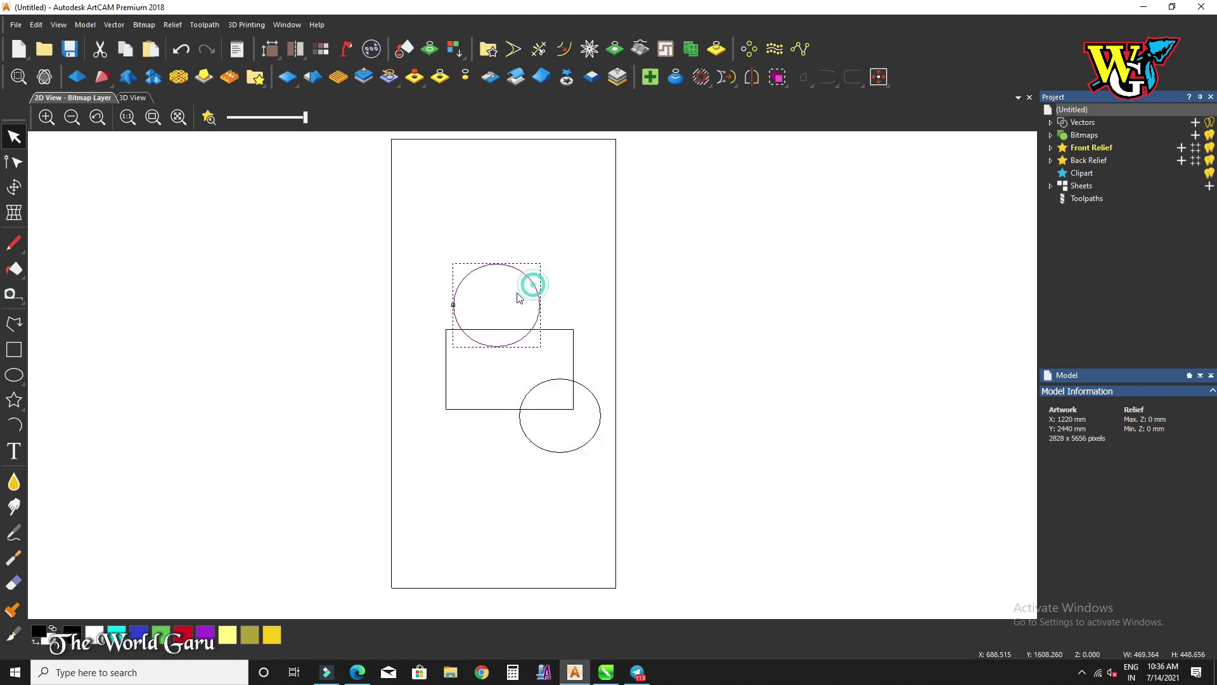
left_click_drag(536, 301, 501, 320)
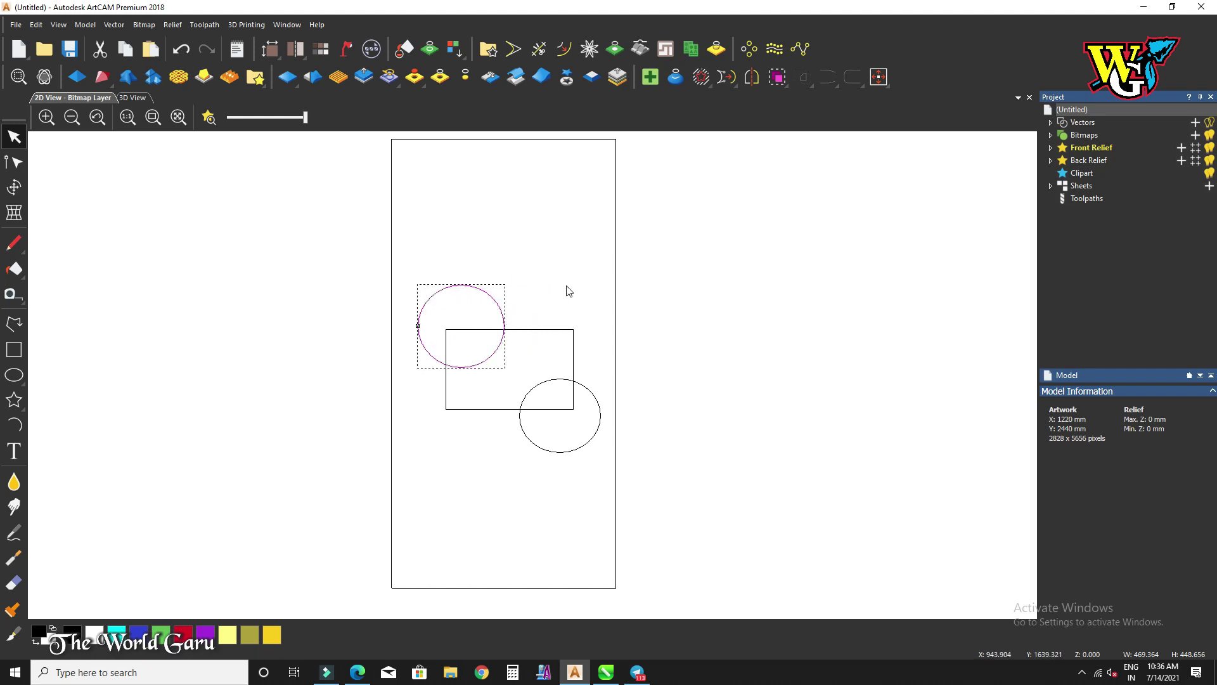
left_click(540, 51)
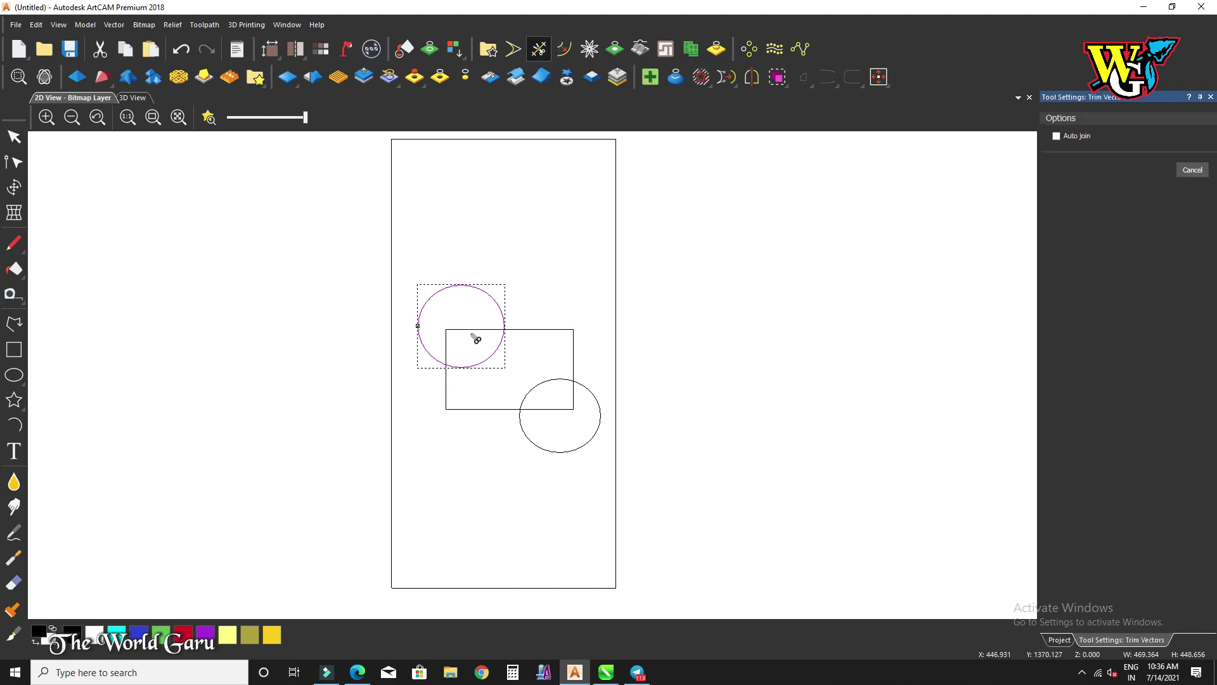
scroll(498, 330, "up", 3)
scroll(554, 324, "down", 2)
scroll(451, 380, "up", 1)
scroll(450, 370, "down", 1)
left_click(14, 137)
left_click(326, 185)
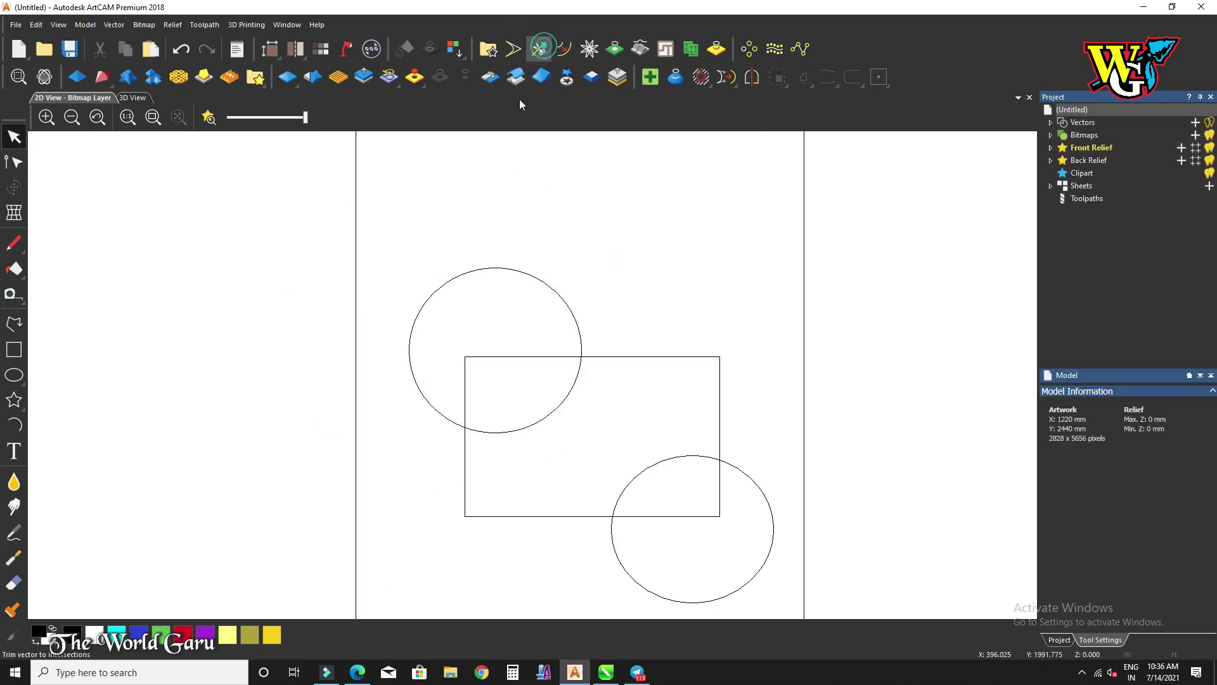
Step: Trim the rectangle corners inside both ellipses and the ellipse arcs inside the rectangle, leaving only the combined outer outline
left_click(538, 48)
left_click(509, 357)
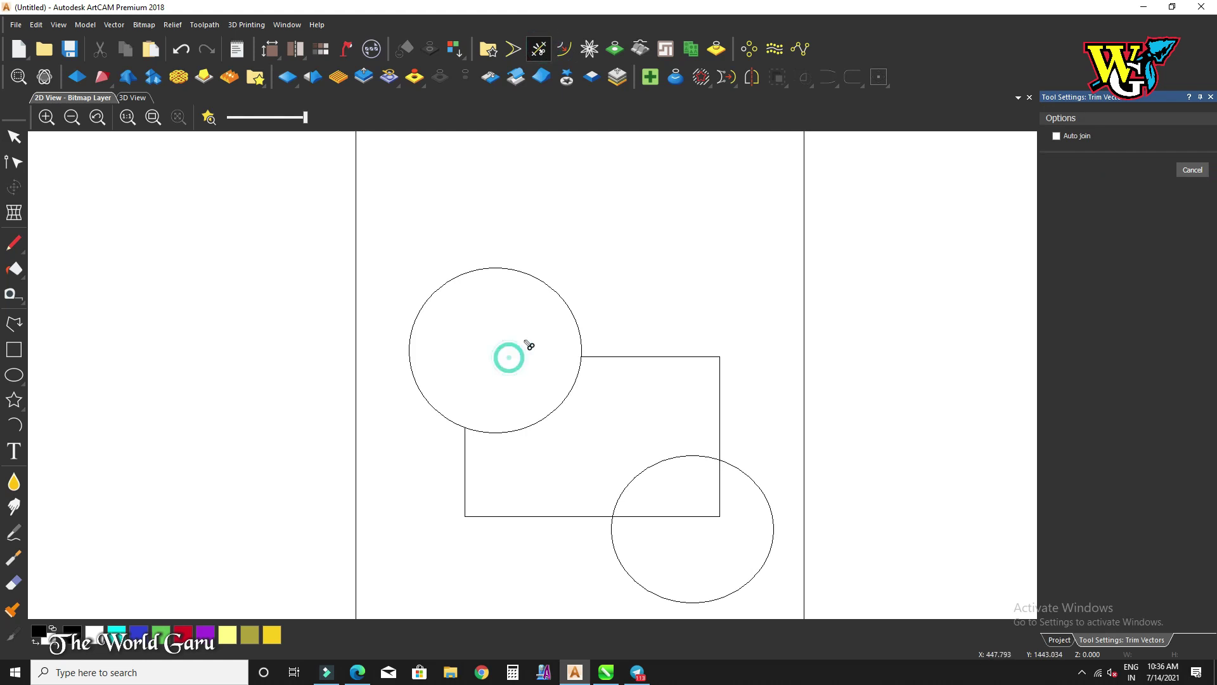
left_click(691, 460)
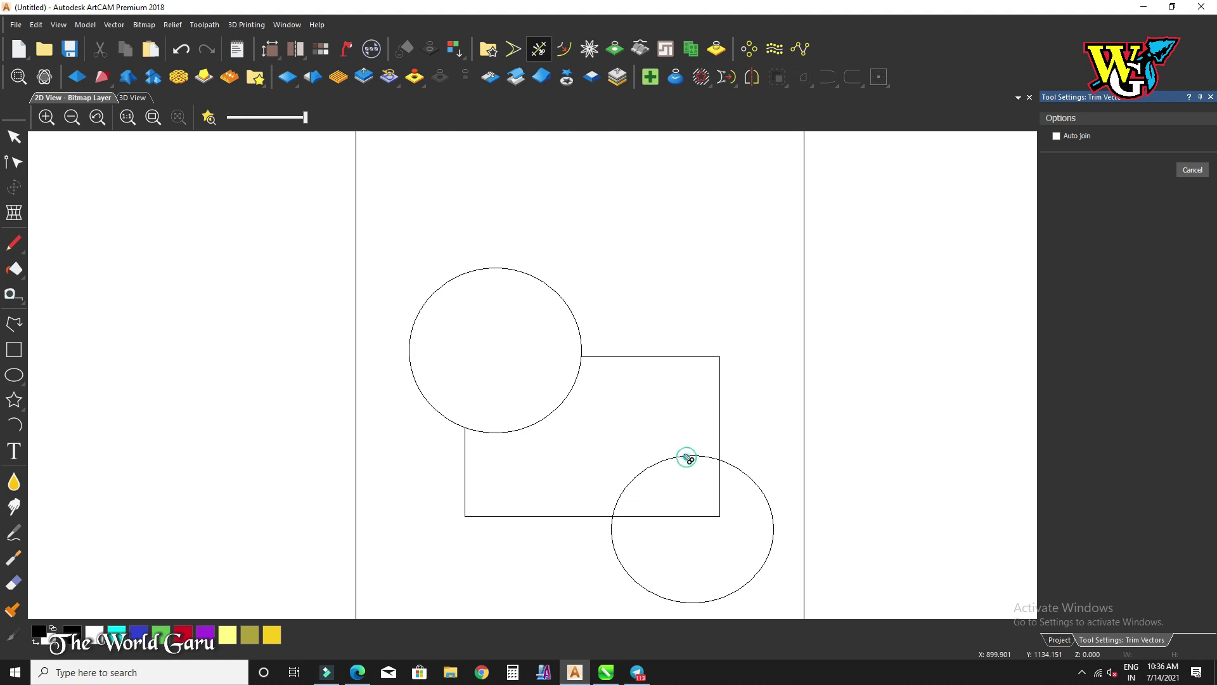
left_click(718, 514)
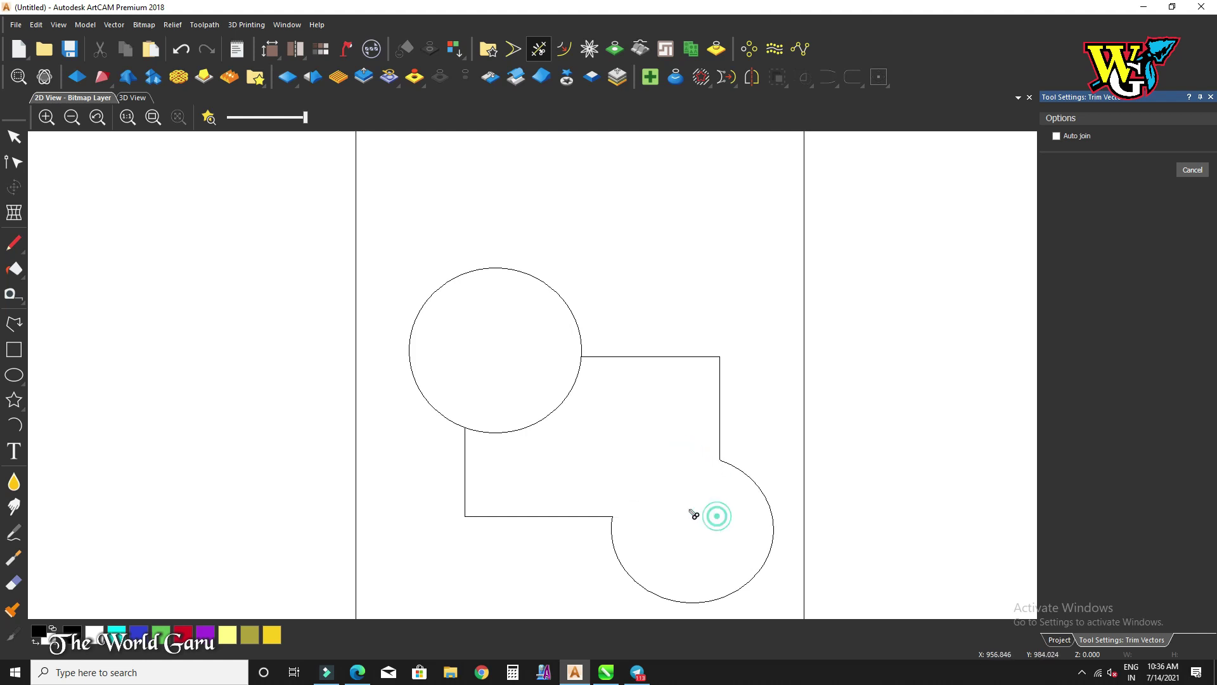
left_click(542, 419)
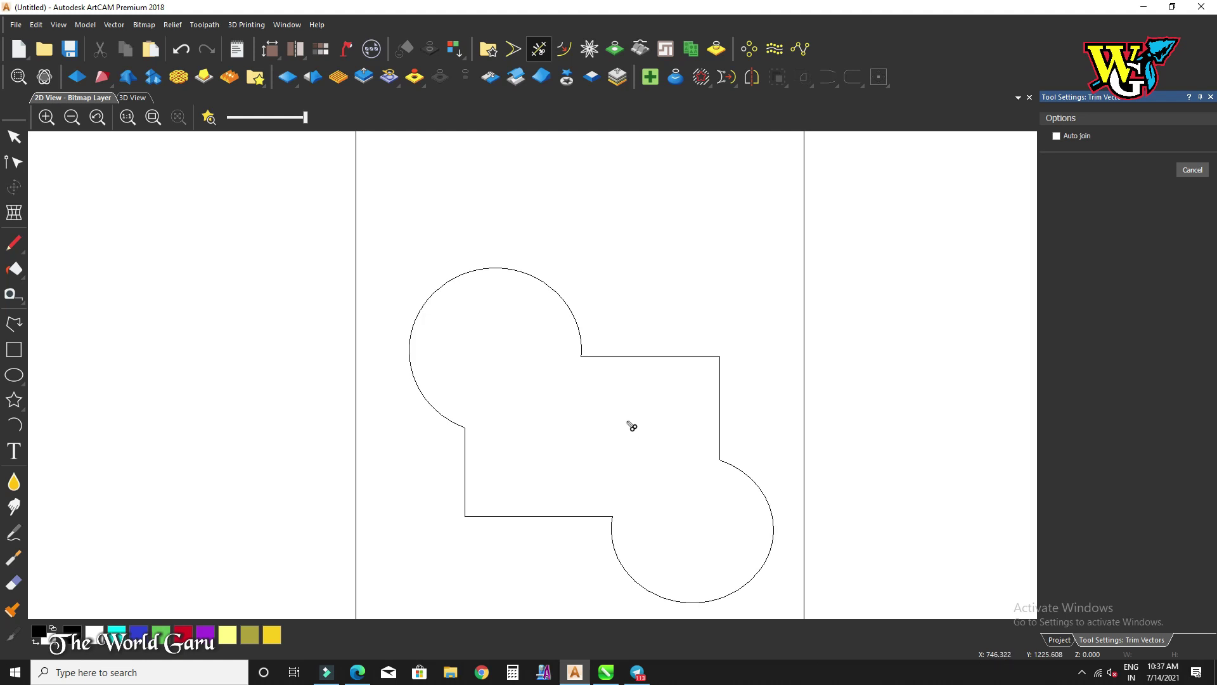
left_click(1057, 137)
left_click(1057, 136)
left_click(1191, 170)
Step: Select pieces of the trimmed outline one by one to check whether they are separate vectors
left_click(448, 302)
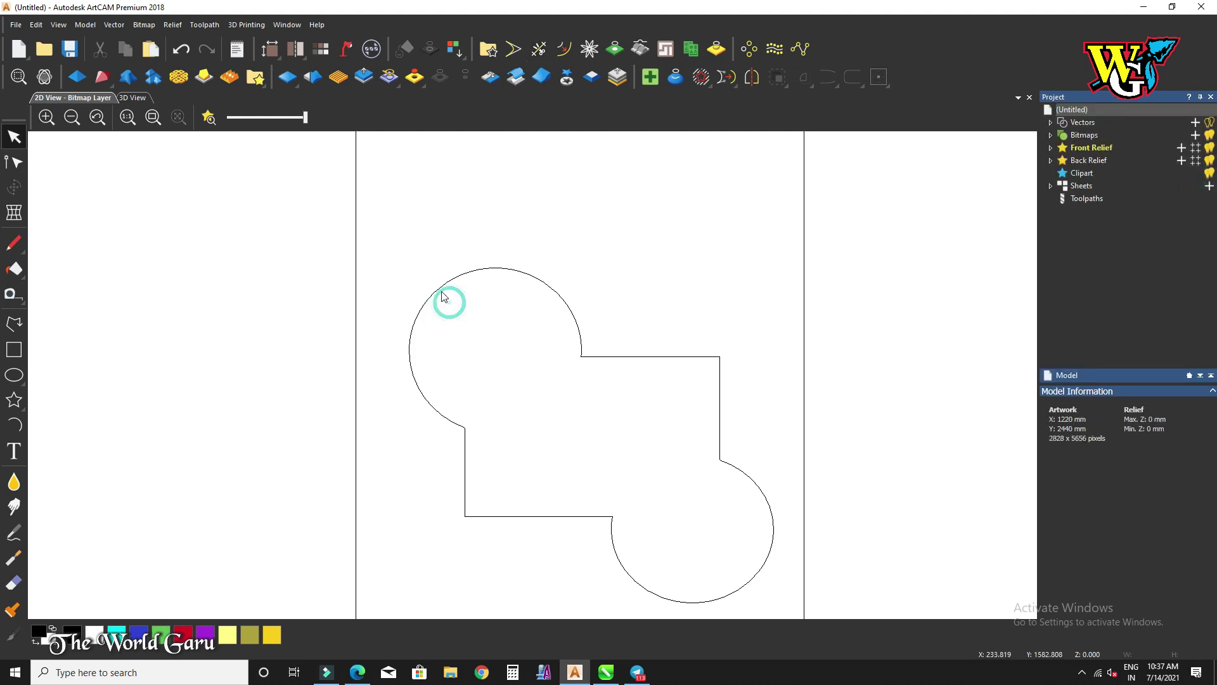
left_click(440, 283)
left_click(466, 473)
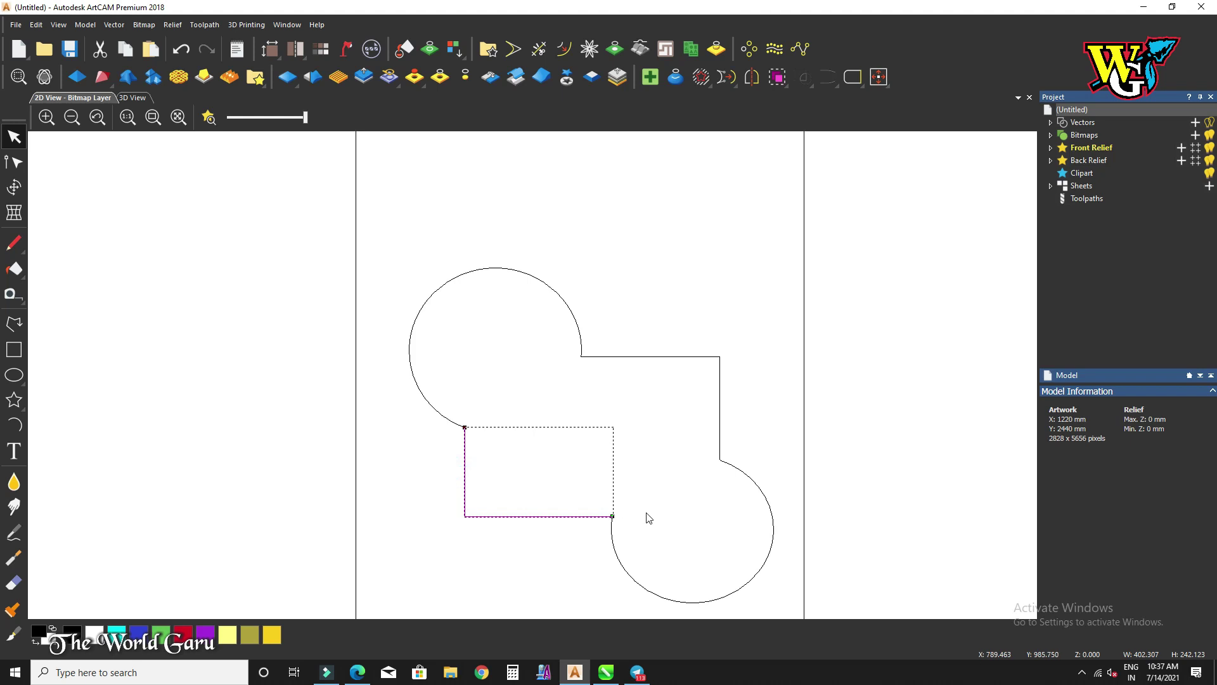
left_click(620, 551)
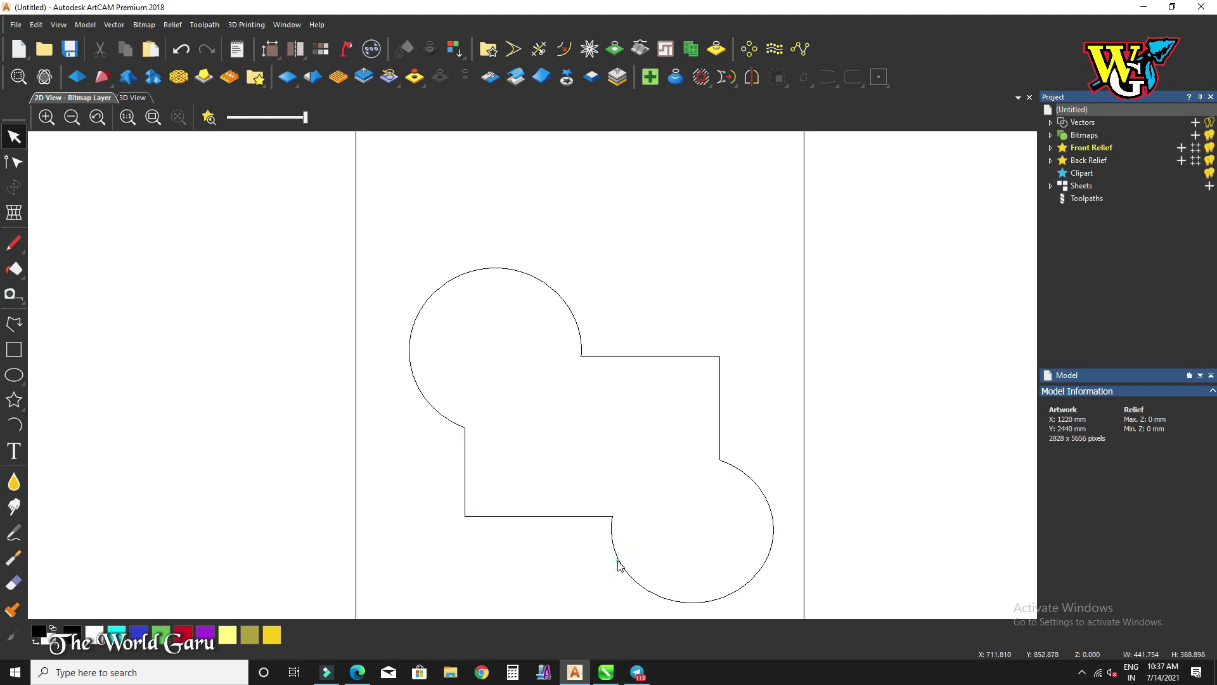
left_click(616, 564)
left_click(719, 384)
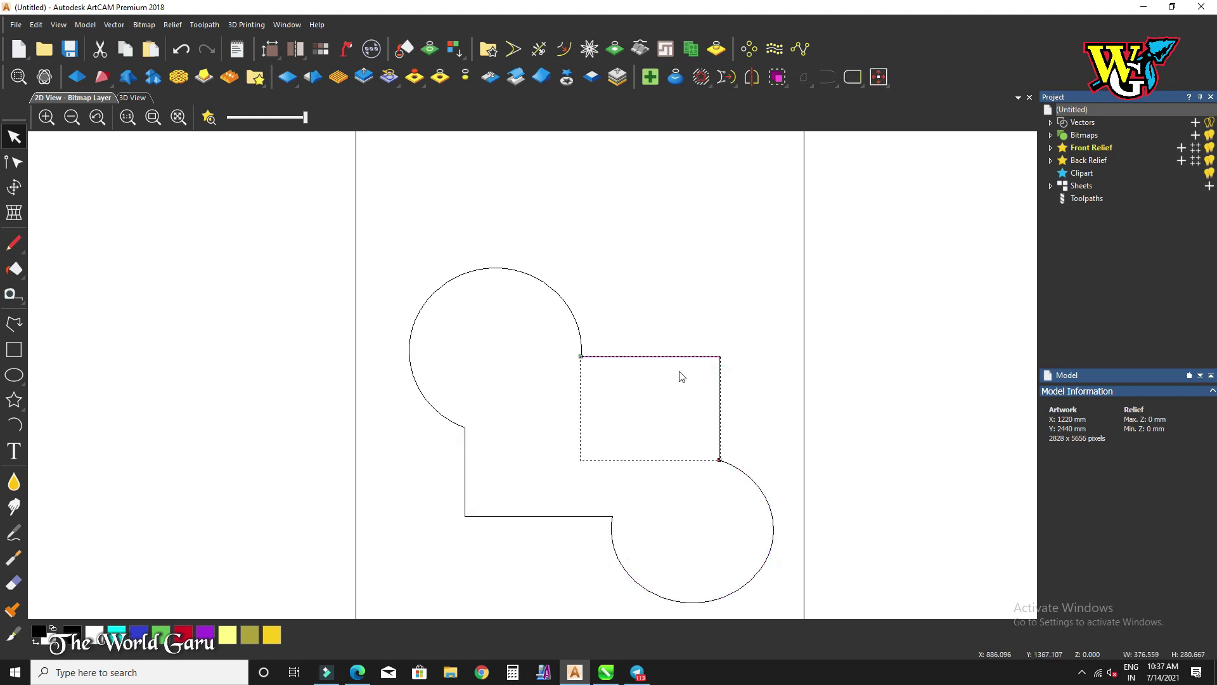
Step: Select all the pieces of the trimmed outline and join them into one vector at their coincident nodes
key("F3")
left_click_drag(388, 272, 595, 413)
scroll(596, 413, "up", 5)
scroll(592, 401, "down", 3)
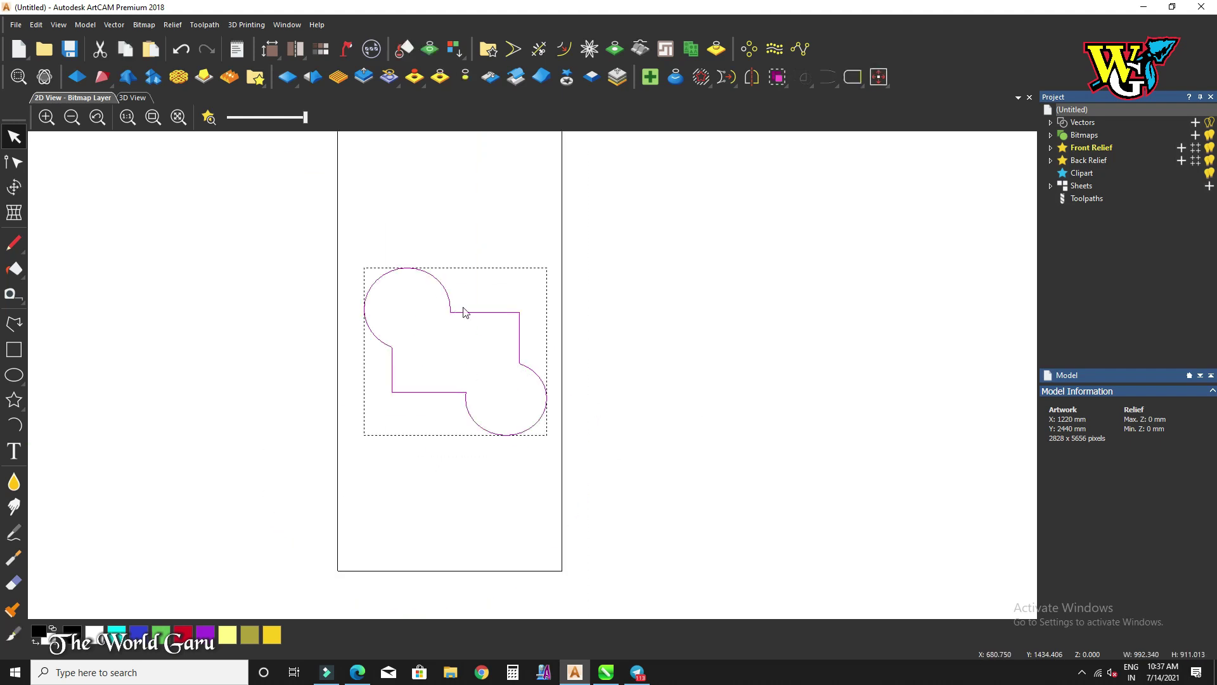
key("j")
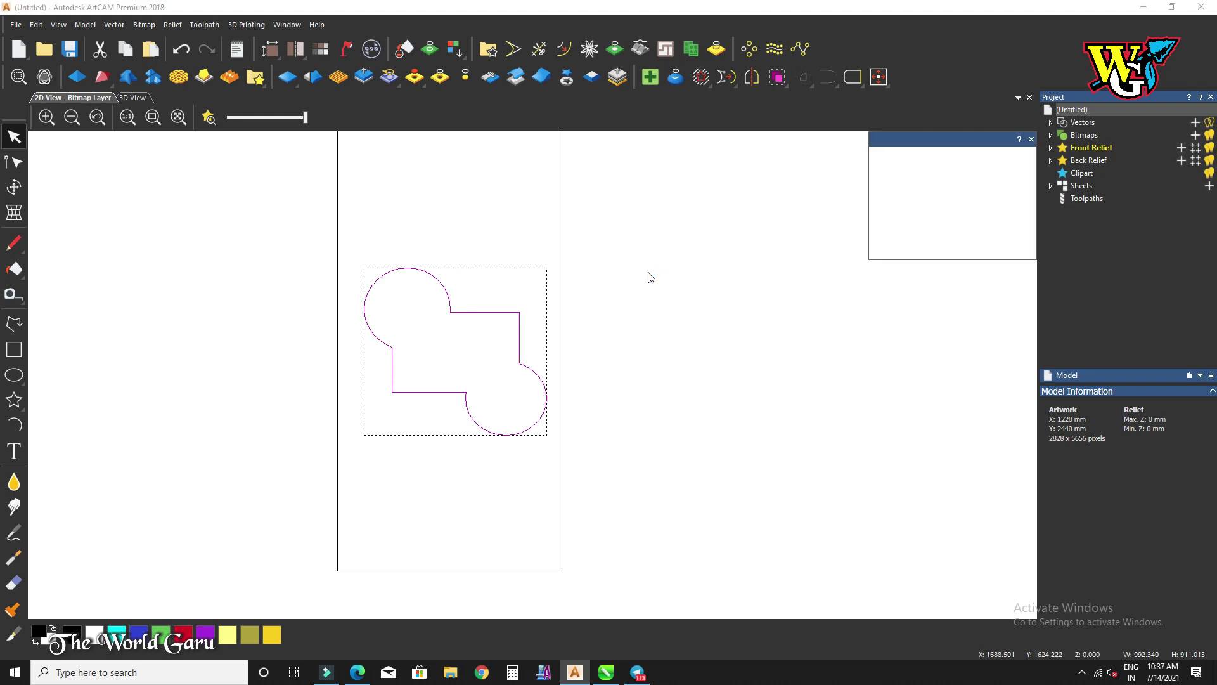
left_click(1005, 255)
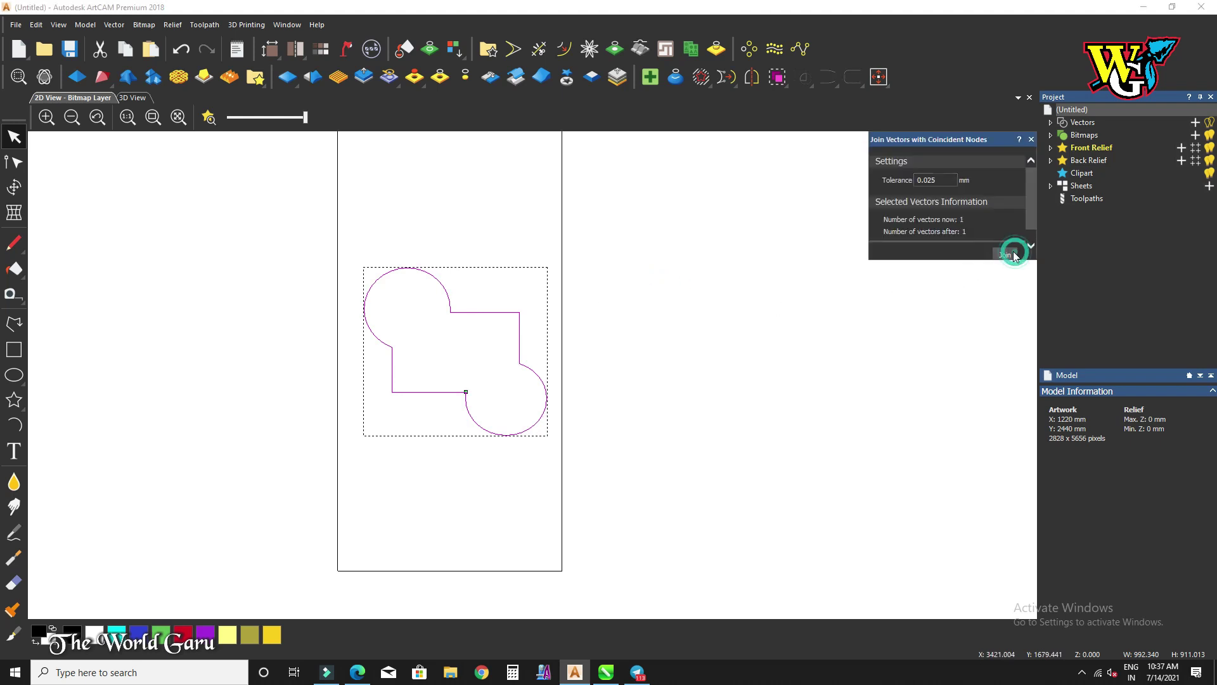
Step: Inspect the corners of the joined outline up close, and delete the outline from the model
scroll(458, 348, "down", 3)
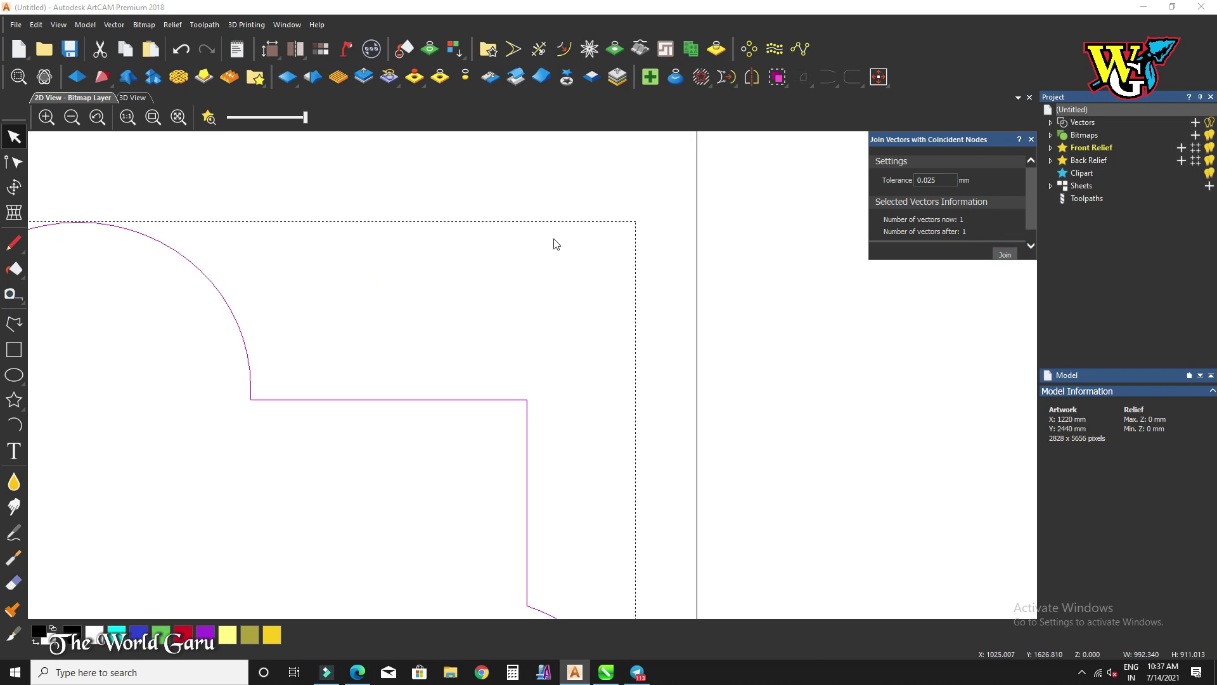
left_click(561, 197)
key("F3")
left_click(516, 381)
scroll(501, 412, "up", 5)
scroll(508, 391, "down", 3)
scroll(568, 291, "up", 5)
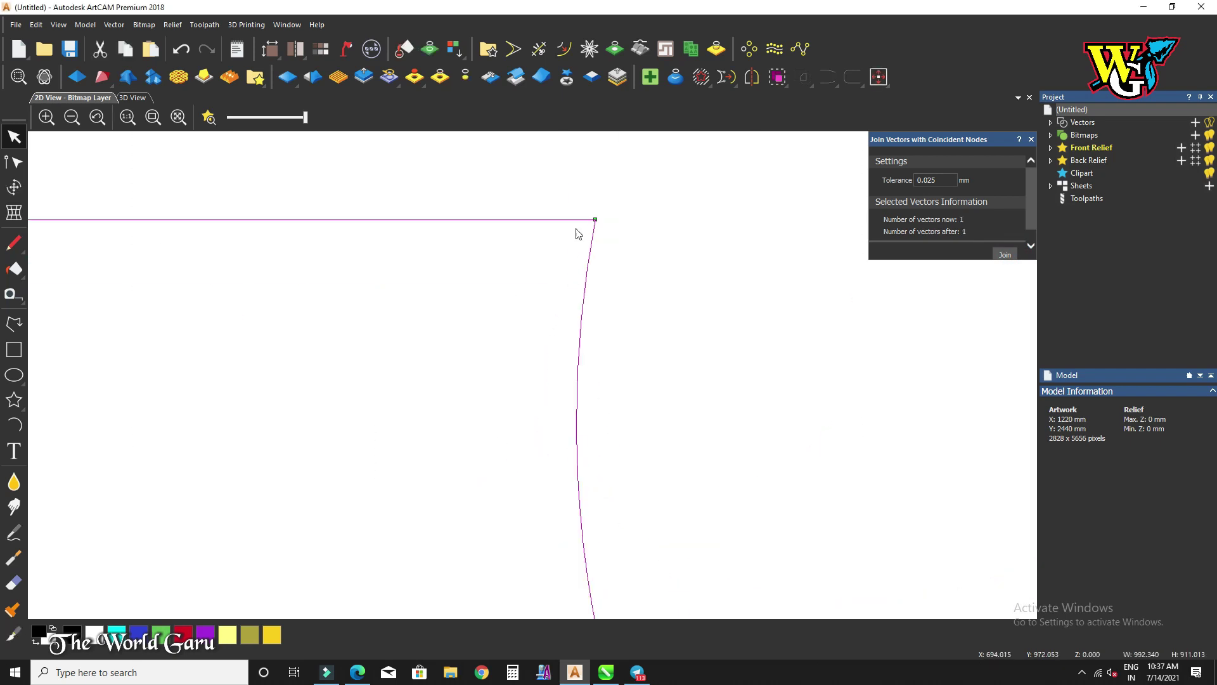
scroll(510, 267, "down", 3)
scroll(469, 383, "down", 3)
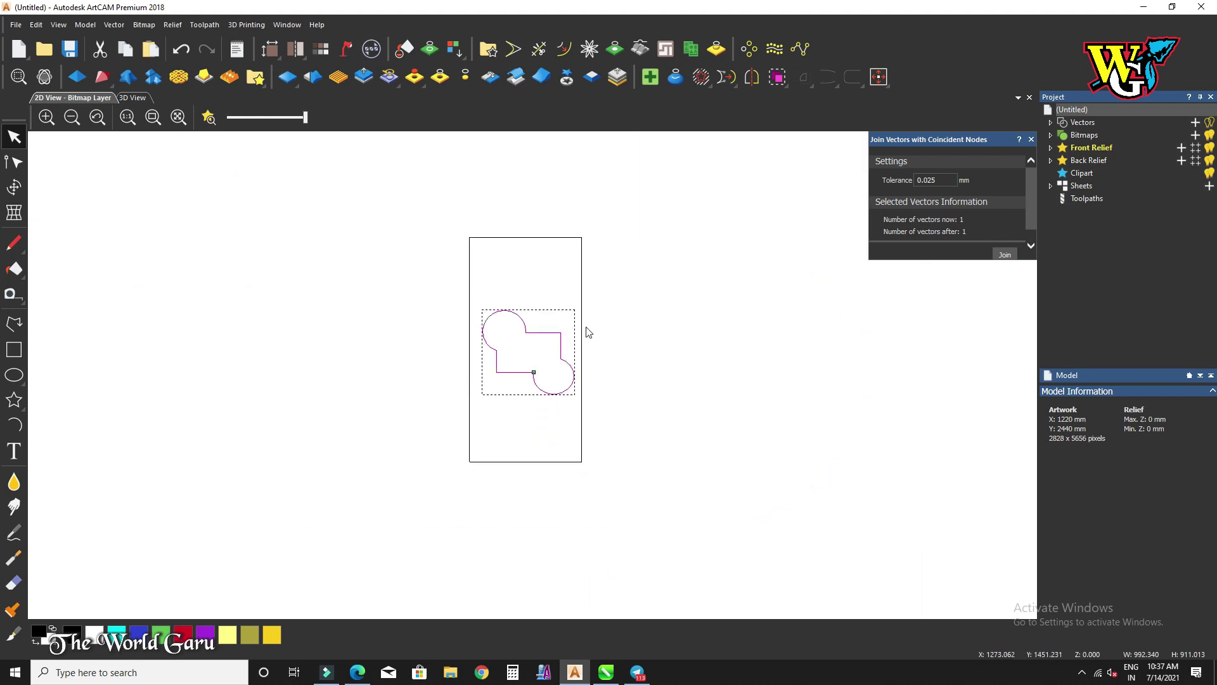
key("Delete")
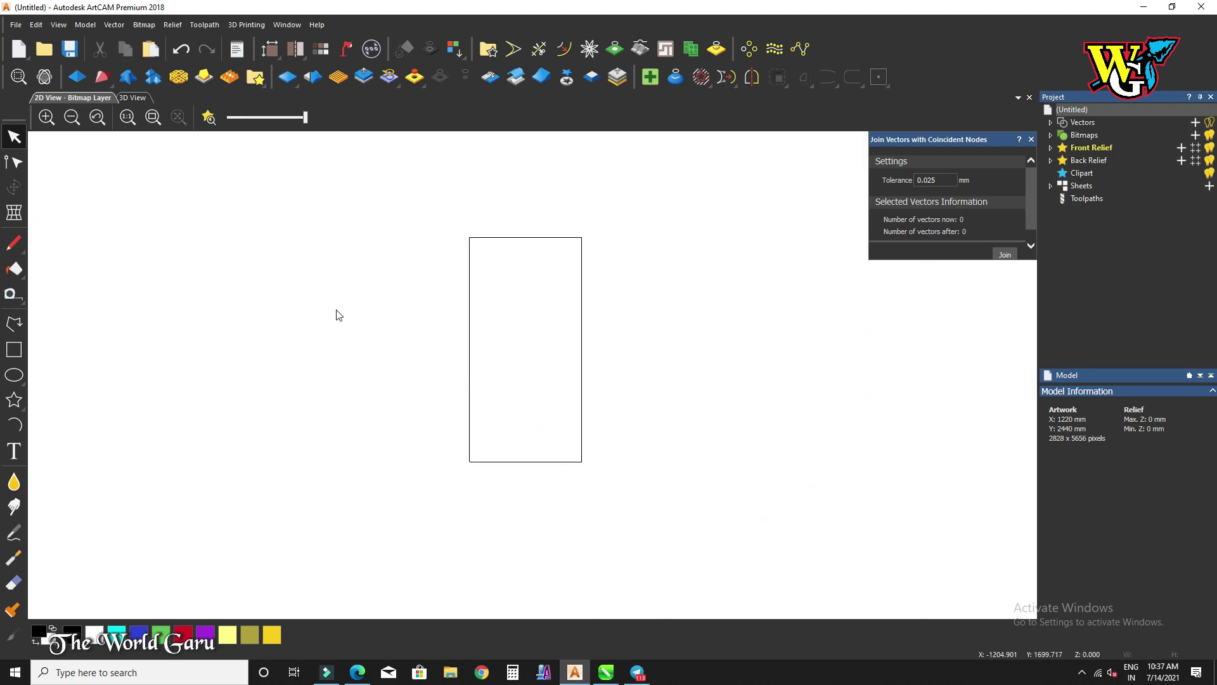
left_click(14, 399)
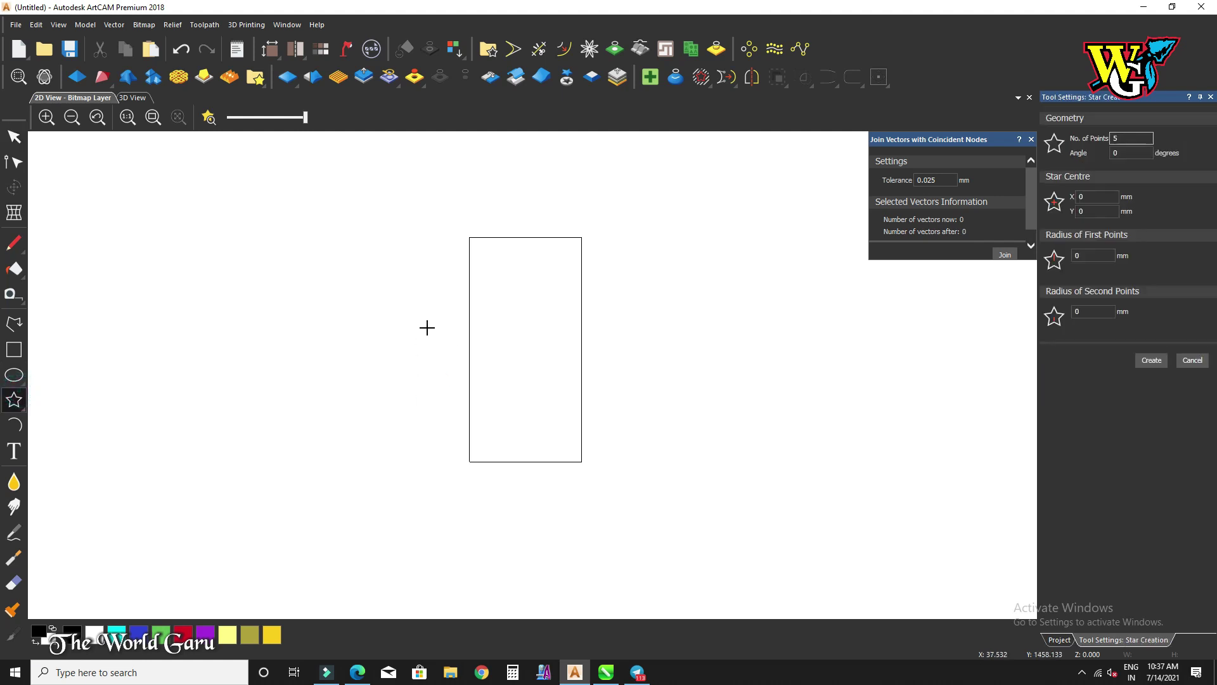
left_click(14, 374)
left_click(506, 300)
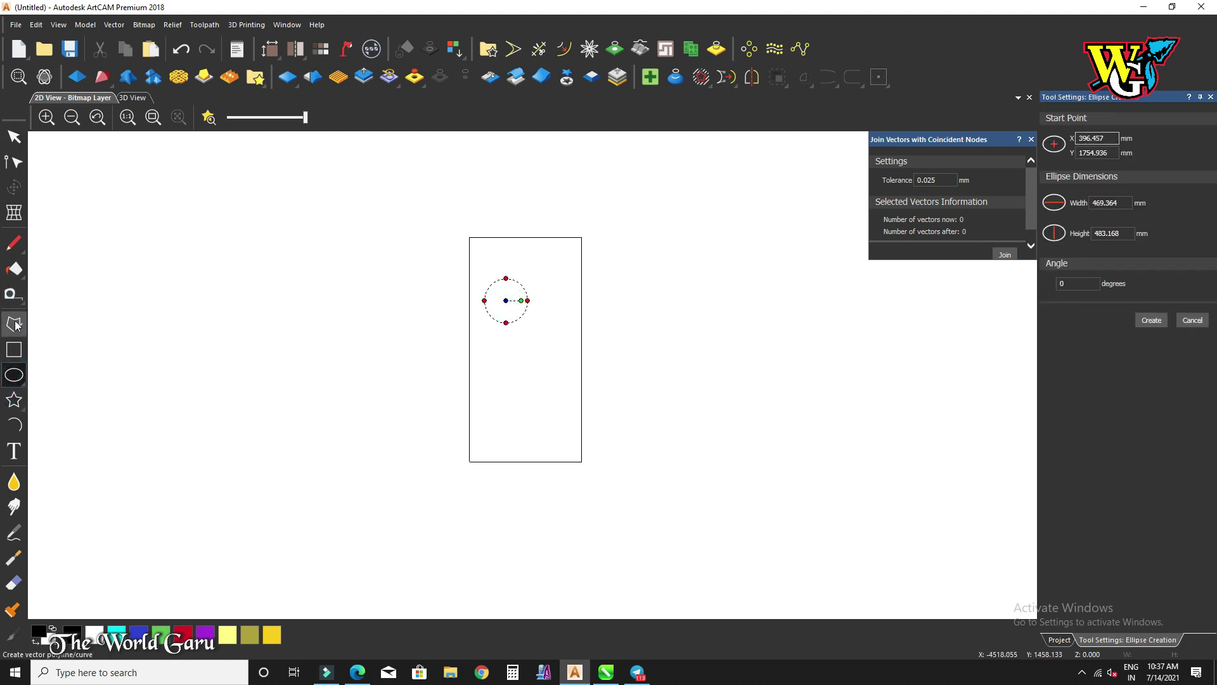
Step: Create an ellipse about 607 mm wide and 580 mm high in the model's upper part, and close the vector joining settings
left_click(14, 349)
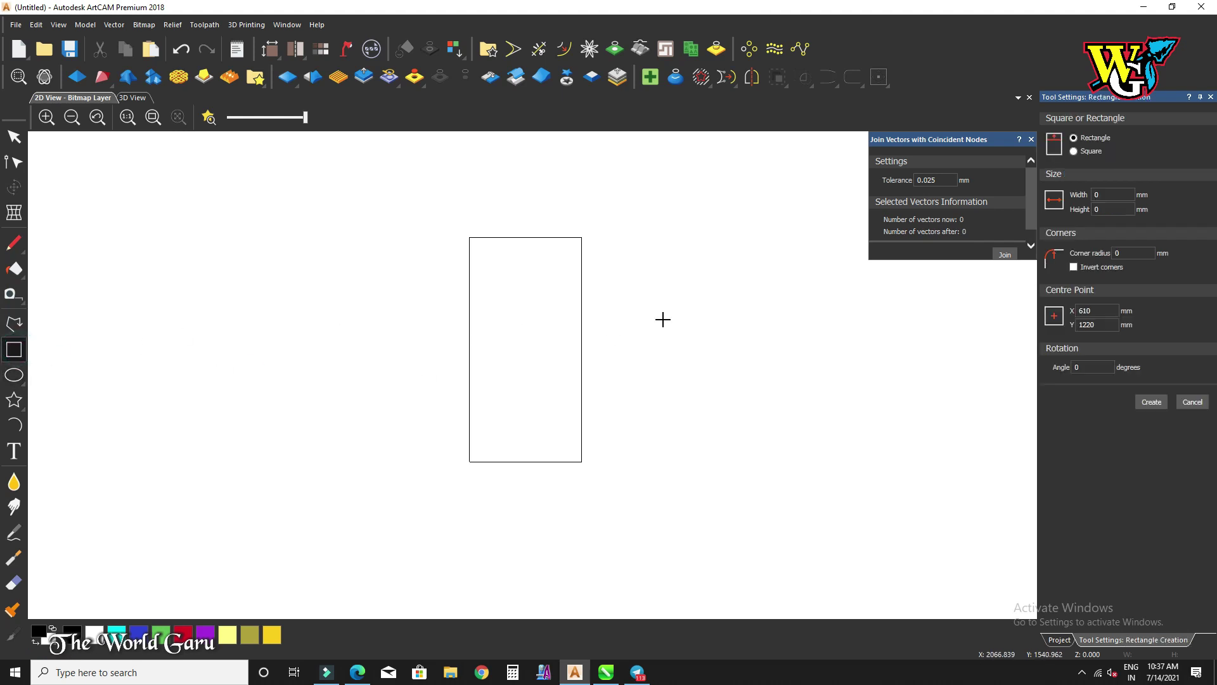
left_click(14, 374)
left_click(513, 300)
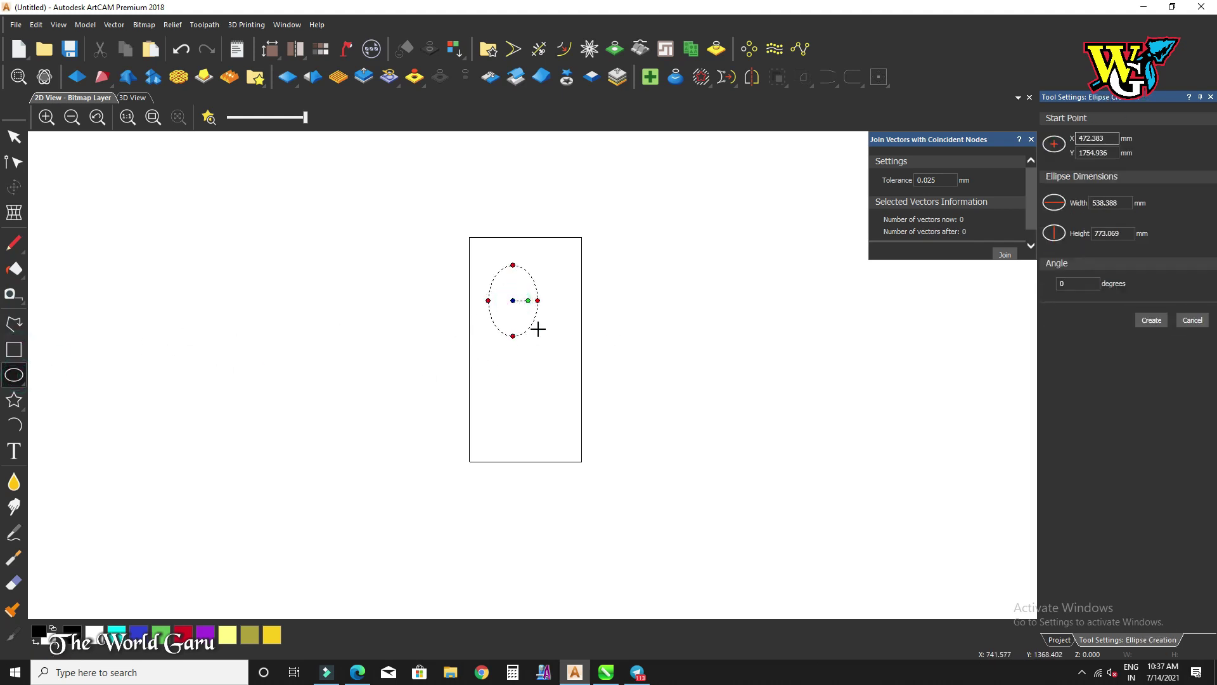
left_click(540, 327)
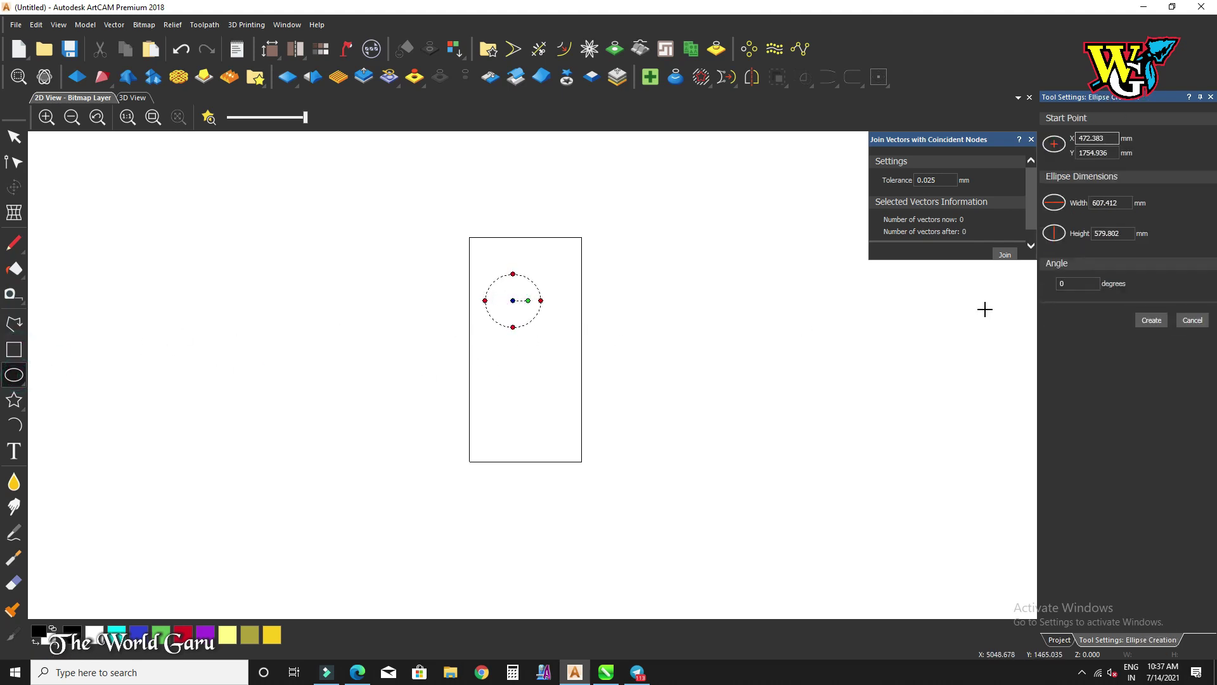
left_click(1157, 320)
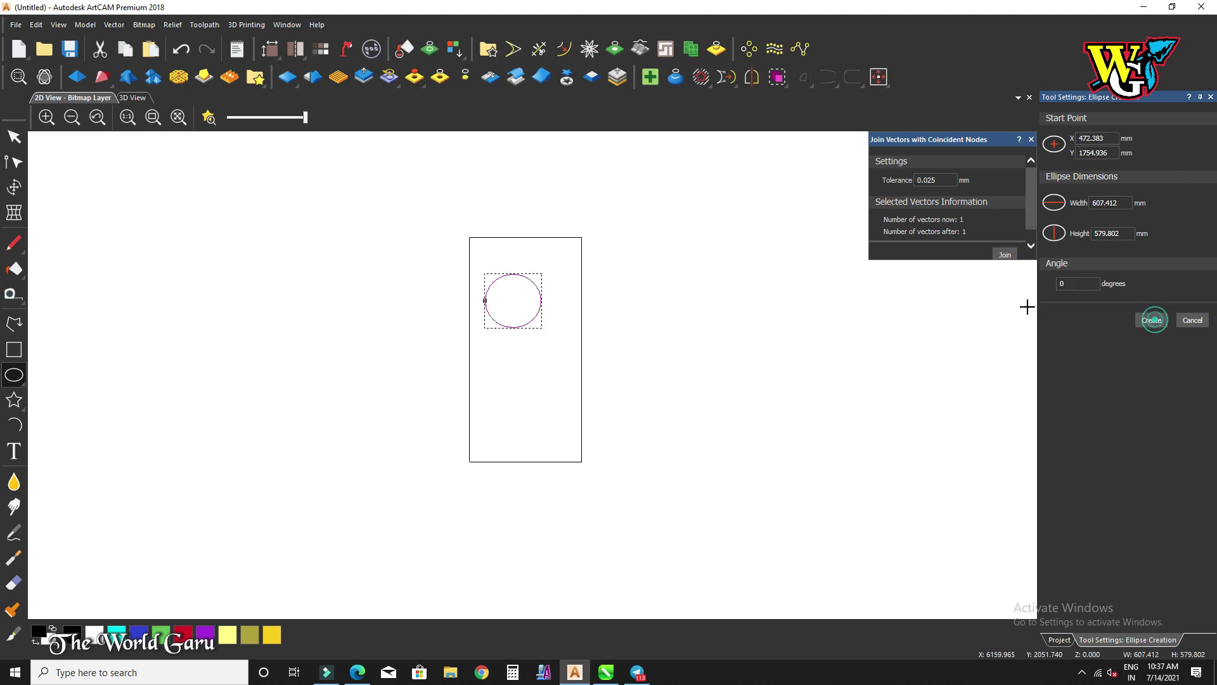
left_click(1030, 139)
Step: Create a rectangle below the ellipse, near the middle of the model
left_click(14, 350)
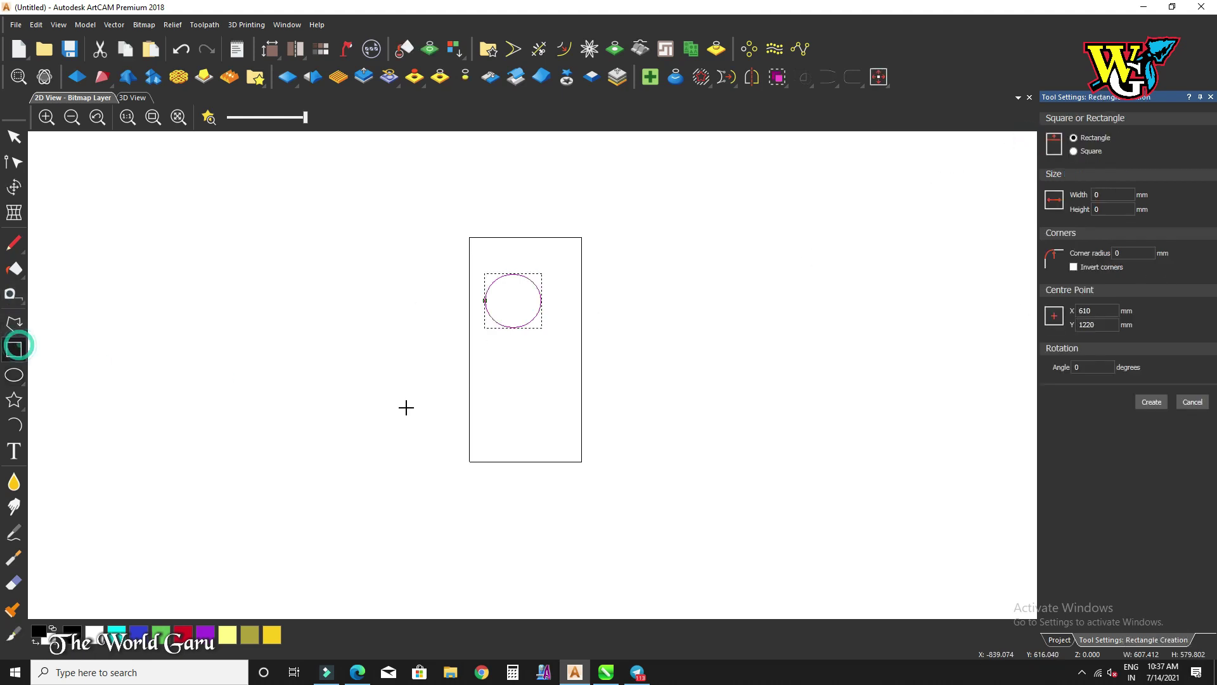
mouse_move(493, 347)
left_mouse_down()
mouse_move(516, 380)
mouse_move(556, 389)
left_mouse_up()
left_click(1148, 403)
Step: Move the ellipse down so that it overlaps the rectangle's left part
scroll(545, 335, "up", 5)
key("Escape")
left_click(466, 288)
left_click_drag(442, 296, 403, 563)
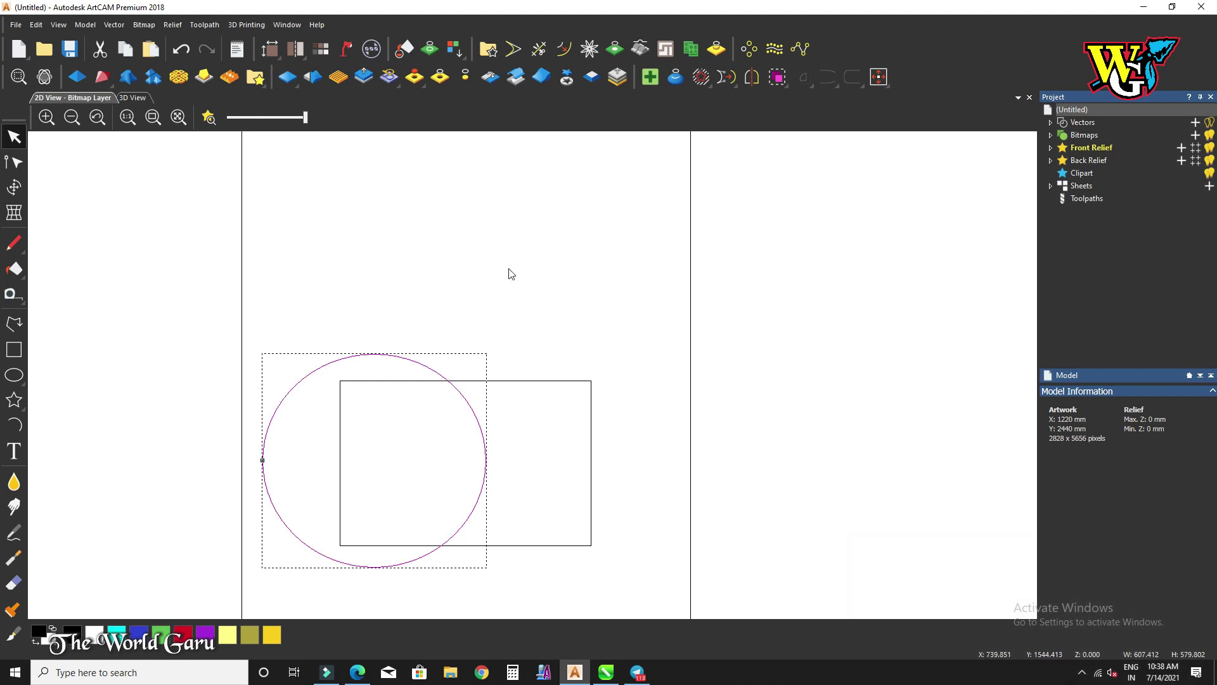
Step: Trim the rectangle's part inside the ellipse and the ellipse's arc inside the rectangle with auto join enabled
left_click_drag(213, 322, 677, 578)
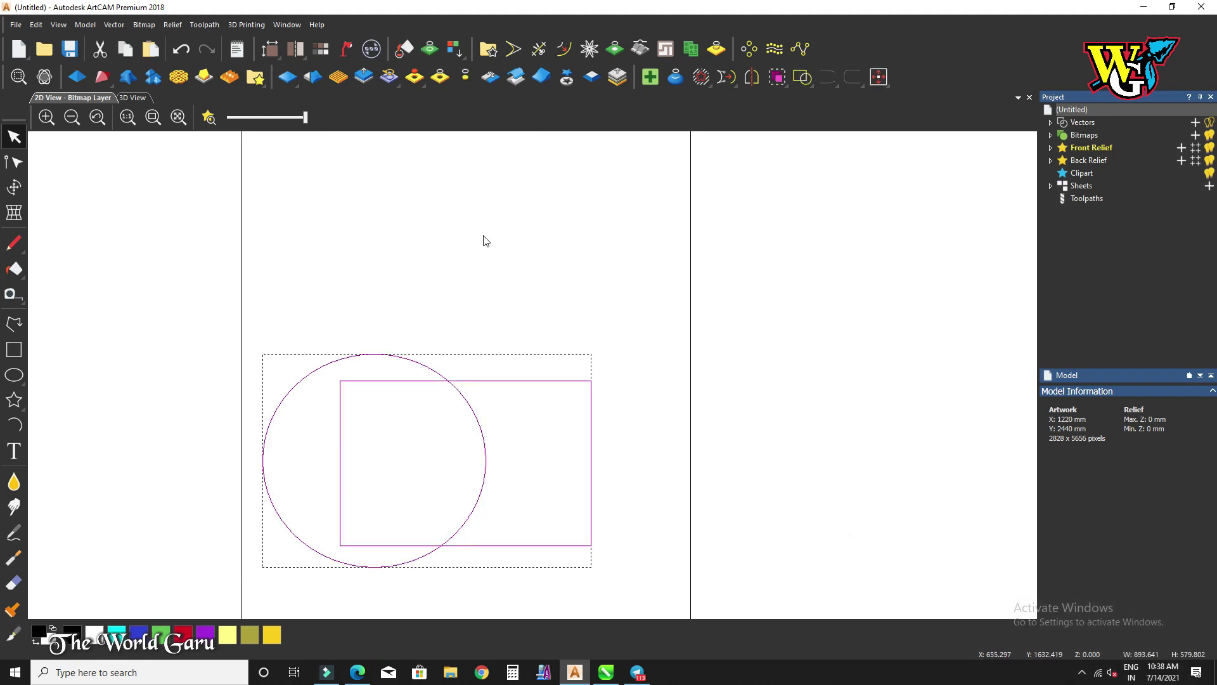
left_click(539, 49)
left_click(1056, 136)
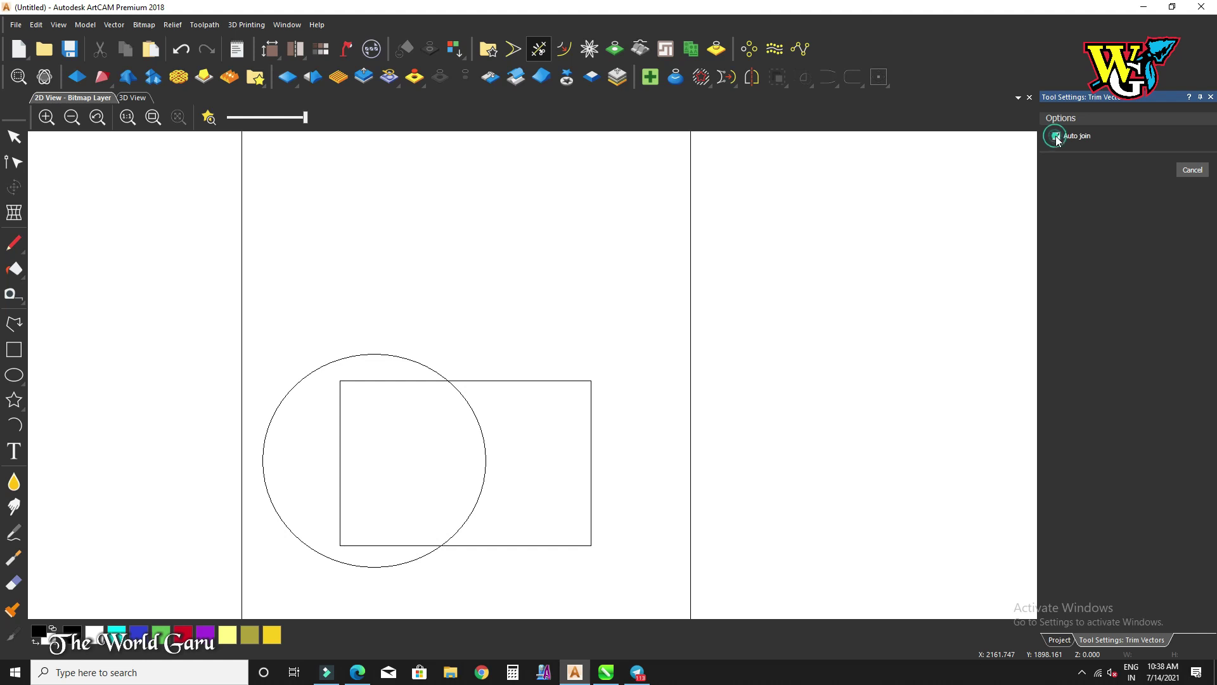
left_click(408, 383)
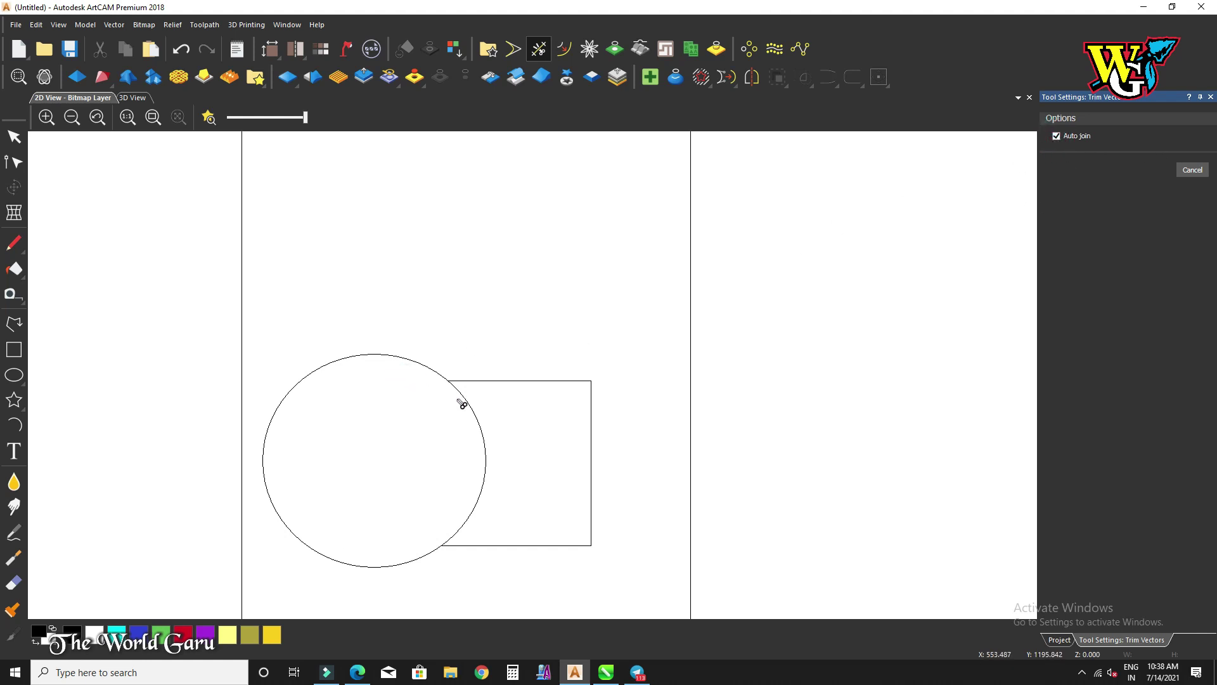
left_click(475, 413)
Step: Select the trimmed outline to check up close that it is joined, and delete it from the model
left_click(14, 136)
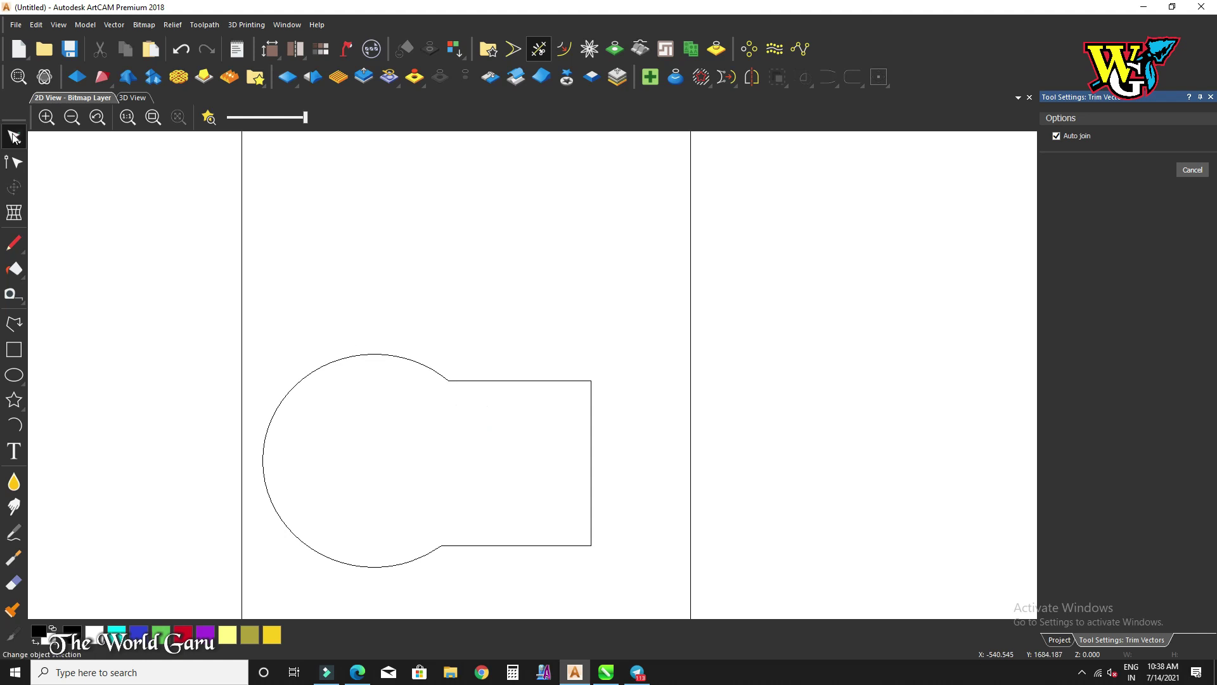
left_click(444, 380)
scroll(507, 403, "up", 5)
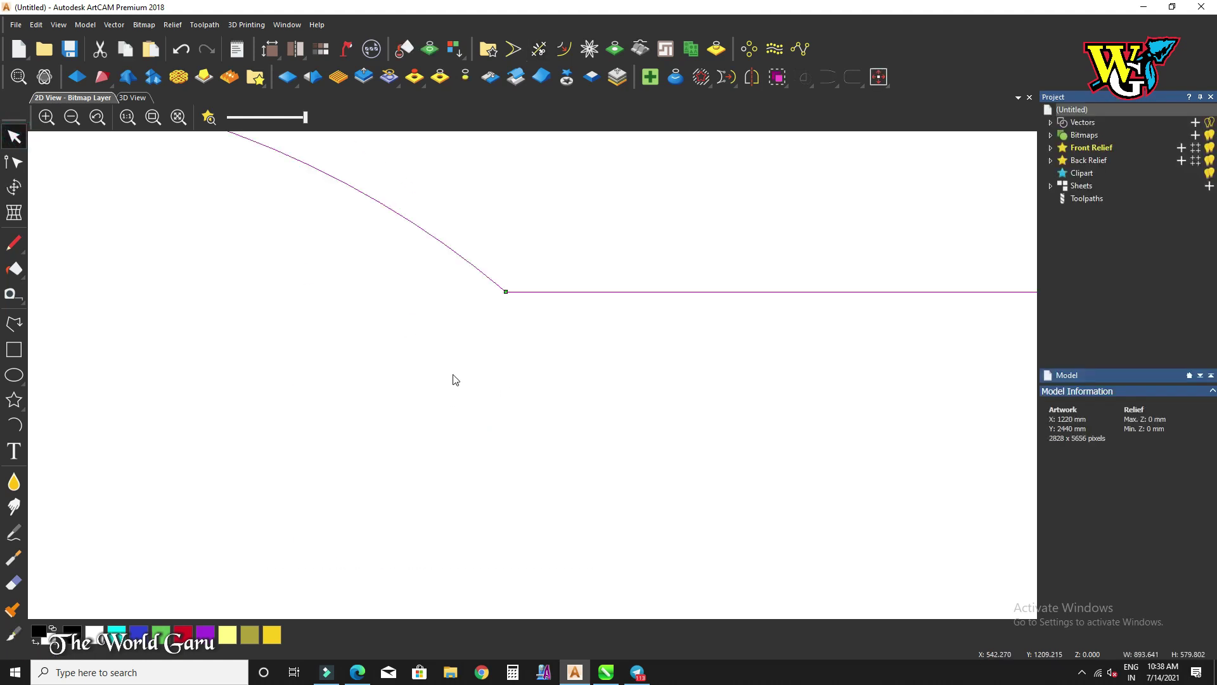
key("F3")
left_click_drag(531, 373, 535, 317)
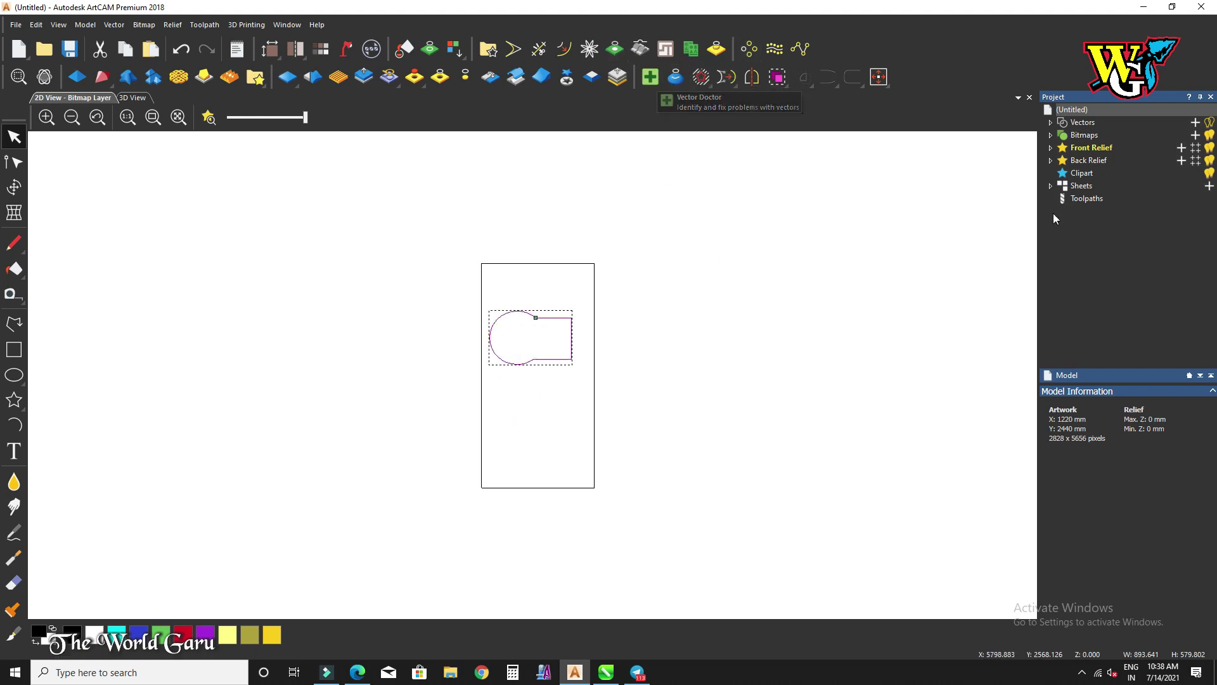
left_click(538, 49)
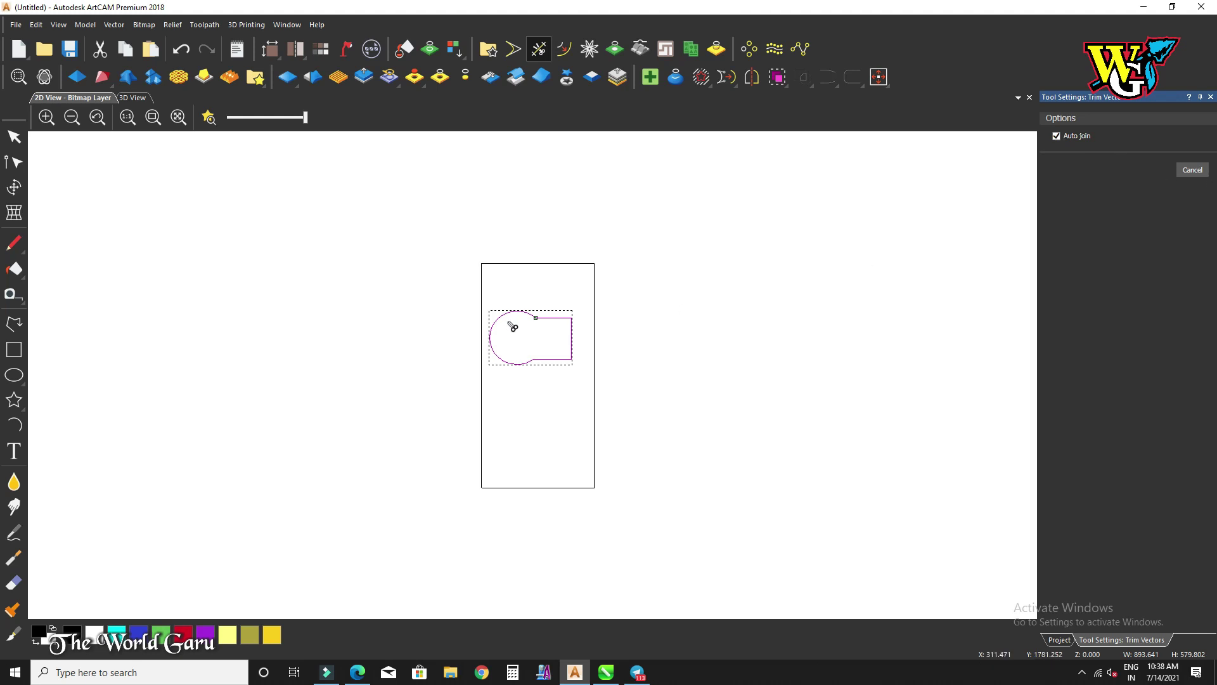
left_click(13, 137)
key("Delete")
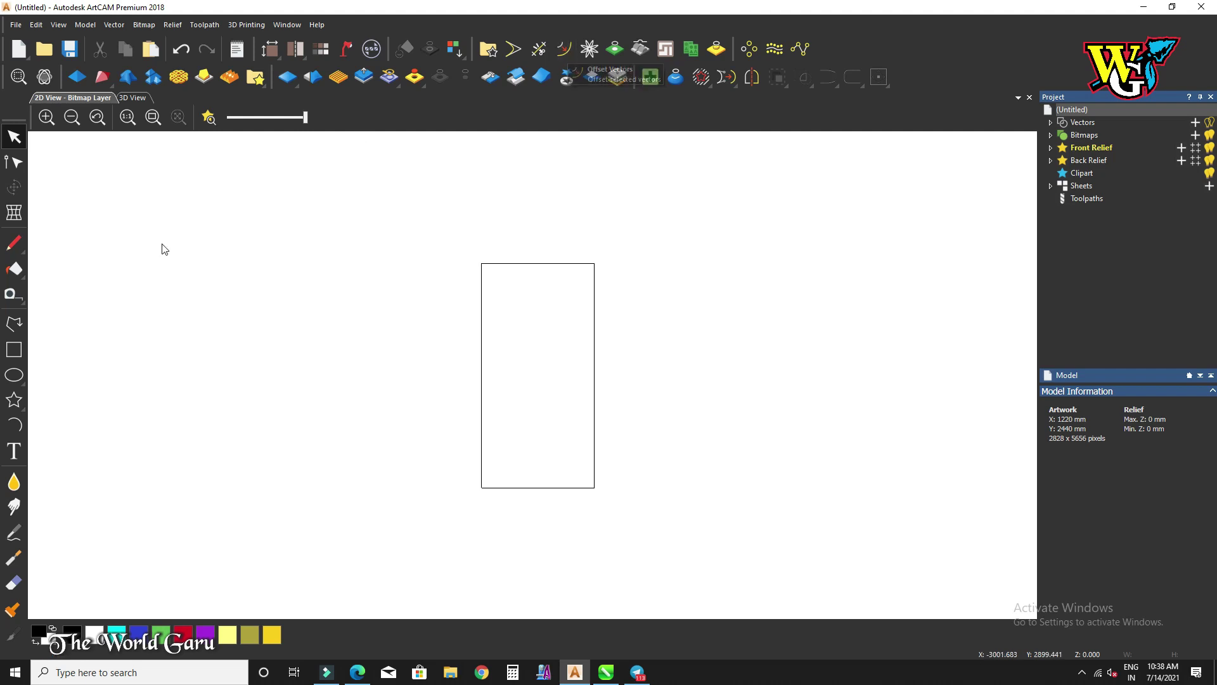
Step: Create a rectangle about 704 mm wide and 476 mm high near the middle of the model
left_click(14, 349)
left_click_drag(512, 346, 575, 387)
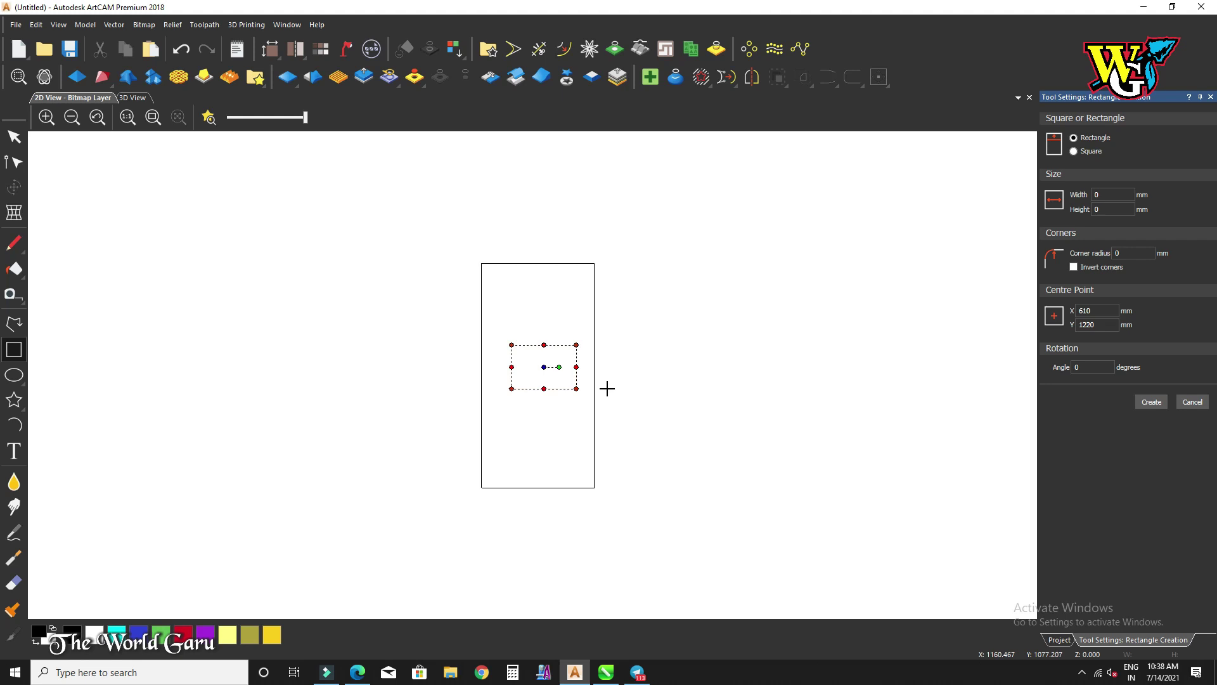
left_click(1149, 401)
scroll(572, 346, "up", 2)
scroll(571, 346, "up", 2)
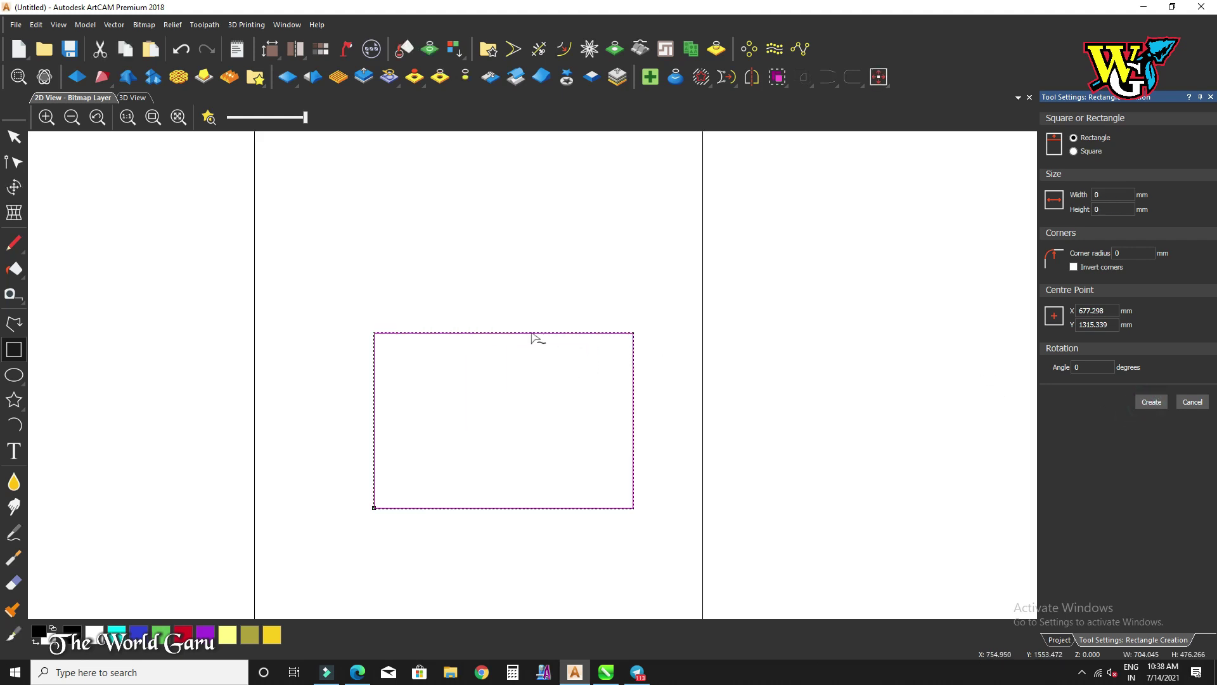
scroll(535, 337, "down", 2)
scroll(536, 339, "up", 1)
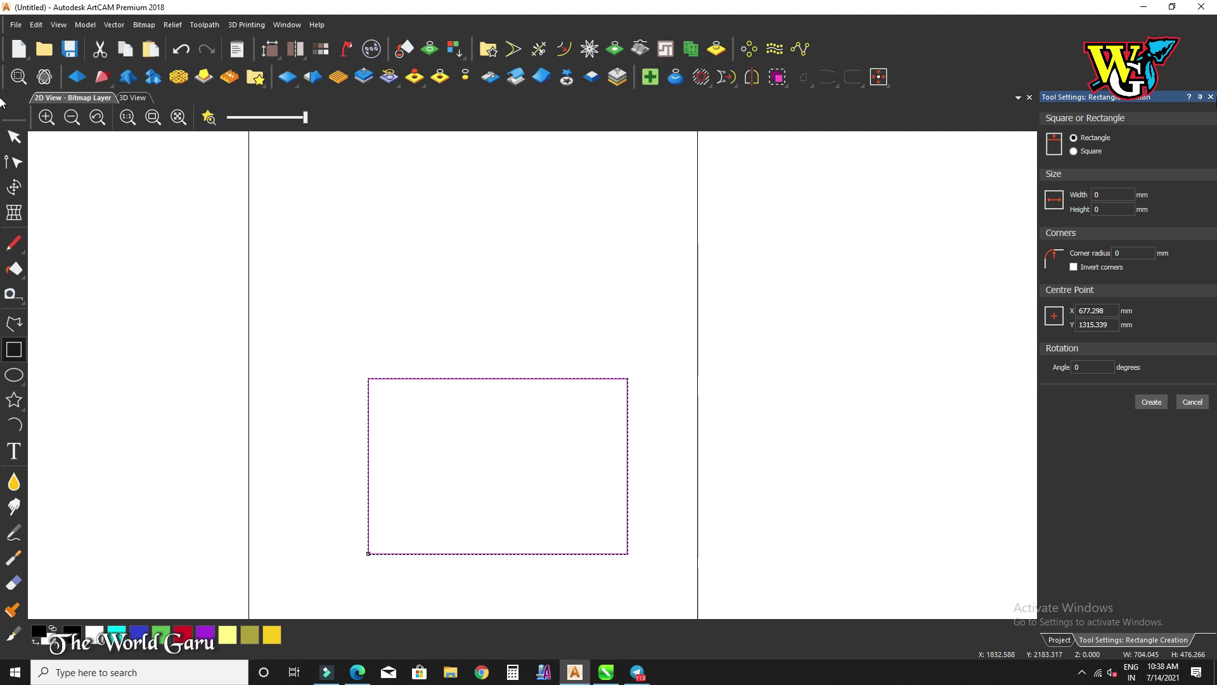
key("Escape")
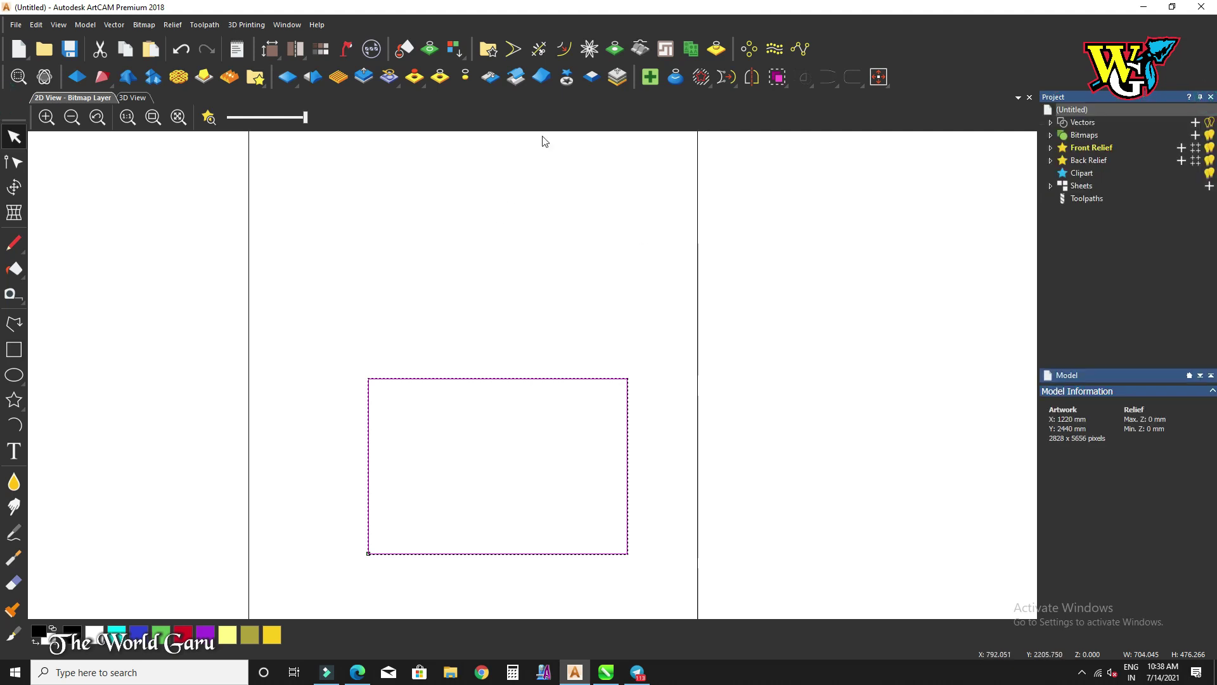
Step: Offset the rectangle outwards by 20 mm with sharp corners, keeping the original vector
left_click(566, 52)
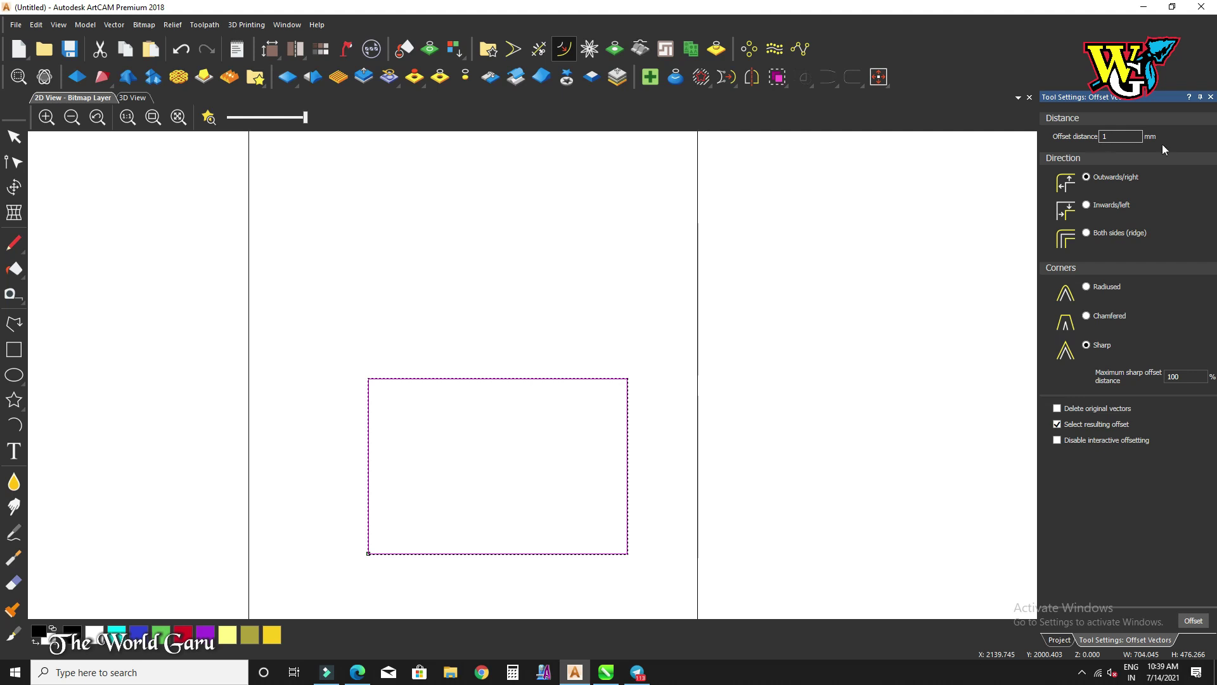
double_click(1128, 137)
left_click(1194, 621)
scroll(541, 359, "up", 3)
left_click(698, 443)
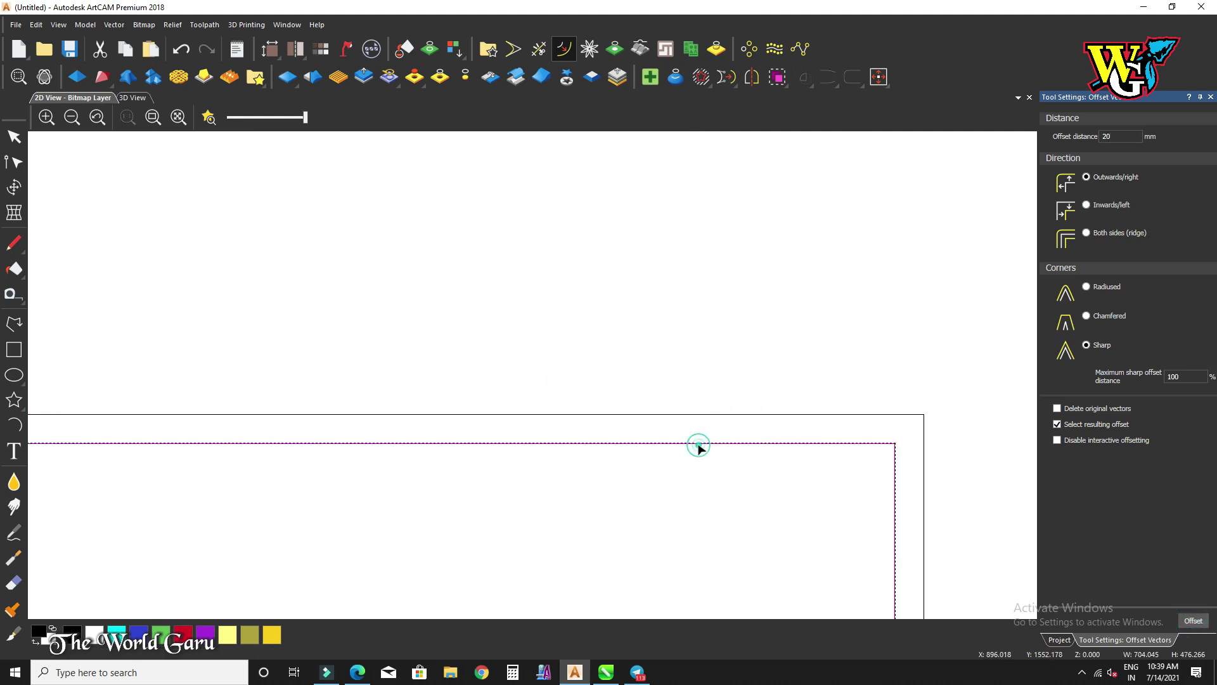
Step: Offset the outer rectangle inwards by 20 mm, and offset the resulting rectangle inwards by another 20 mm
left_click(753, 416)
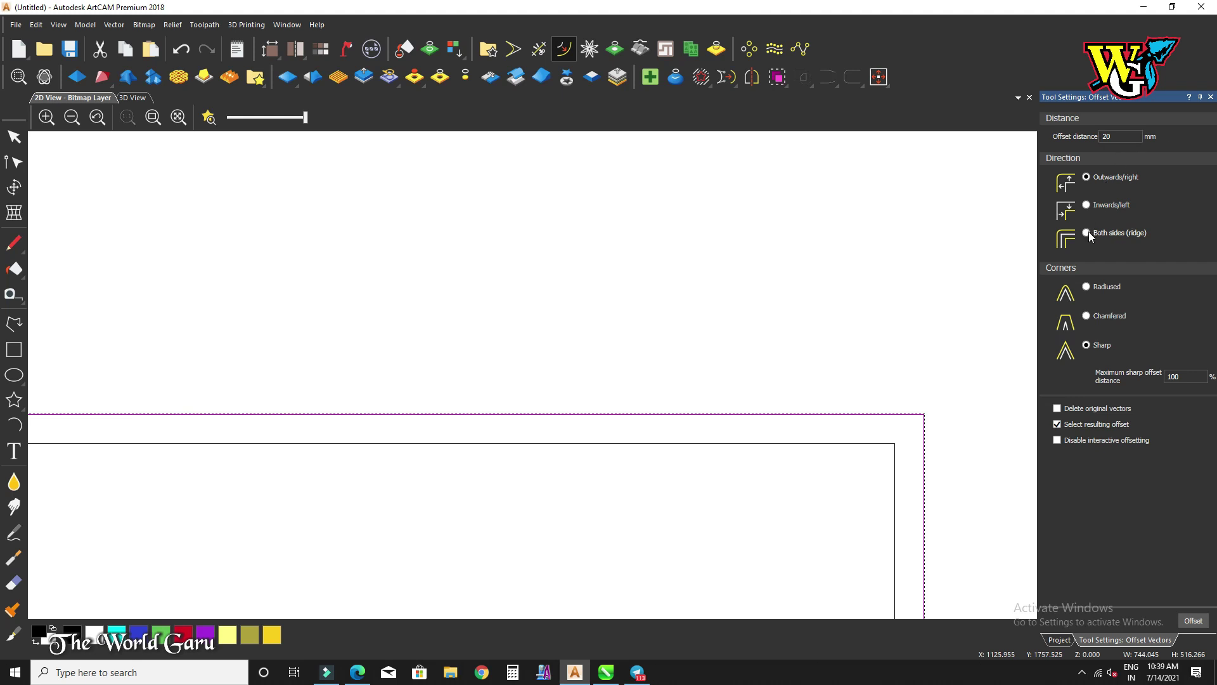
left_click(1085, 205)
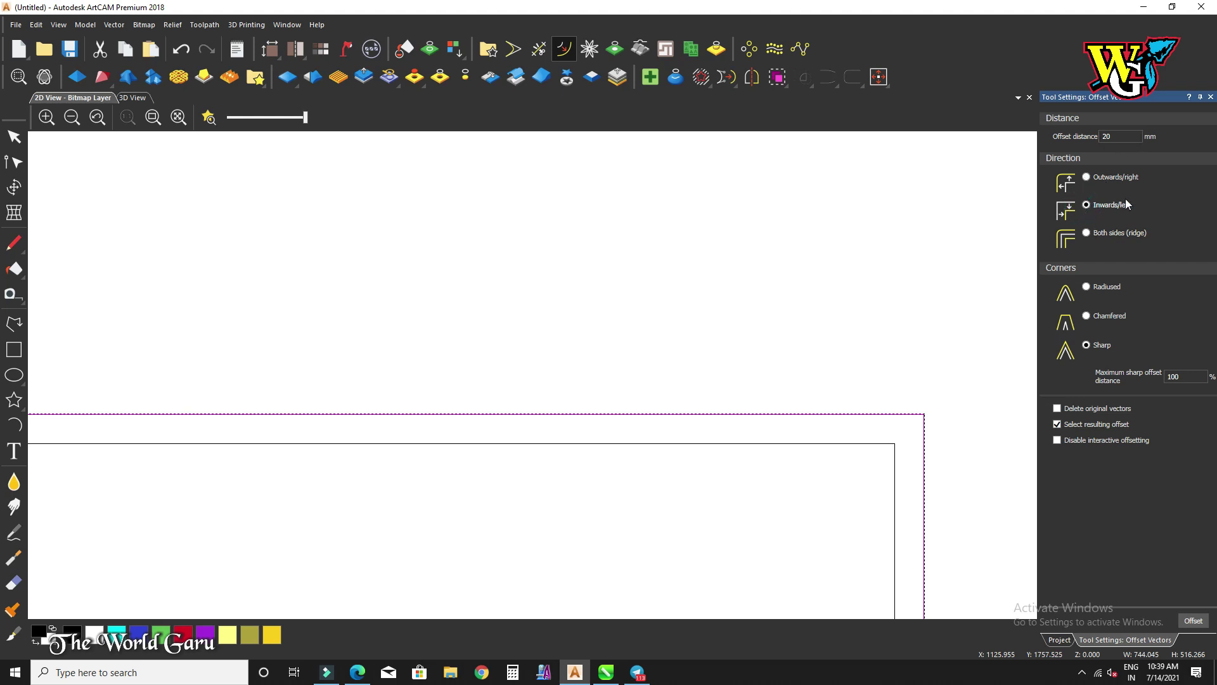
left_click(1193, 621)
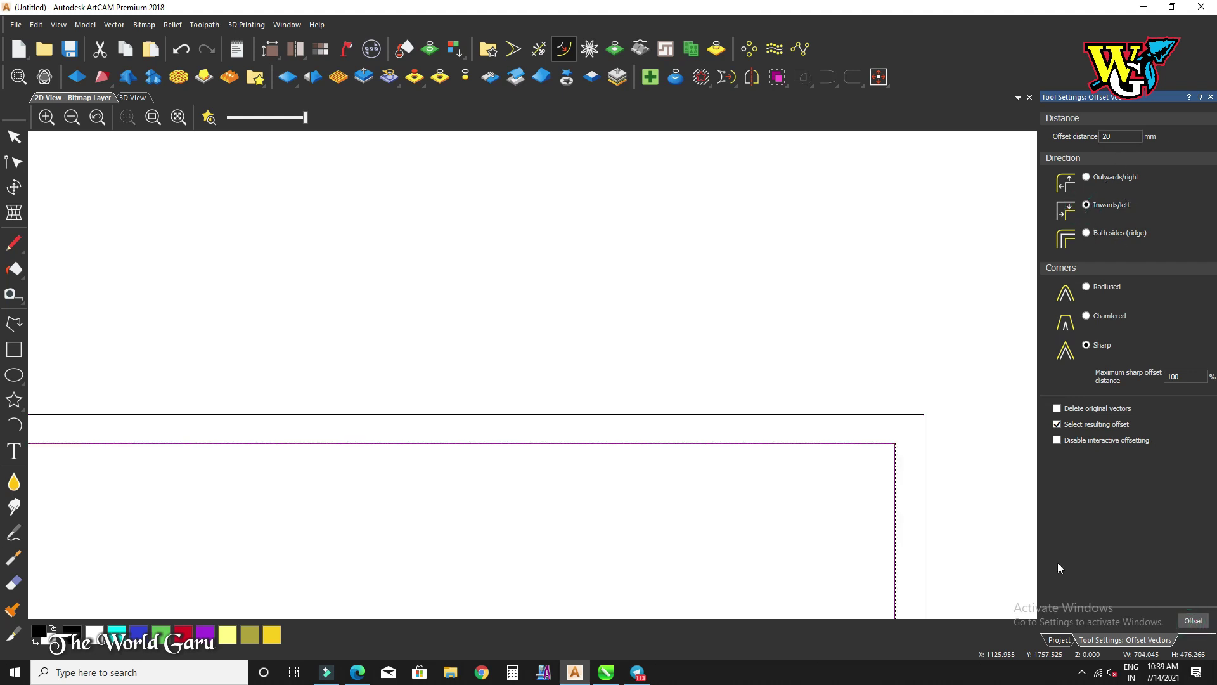
left_click(886, 445)
left_click(886, 445)
left_click(1194, 621)
Step: Delete the innermost and outermost offset rectangles, keeping the middle one
scroll(828, 459, "down", 3)
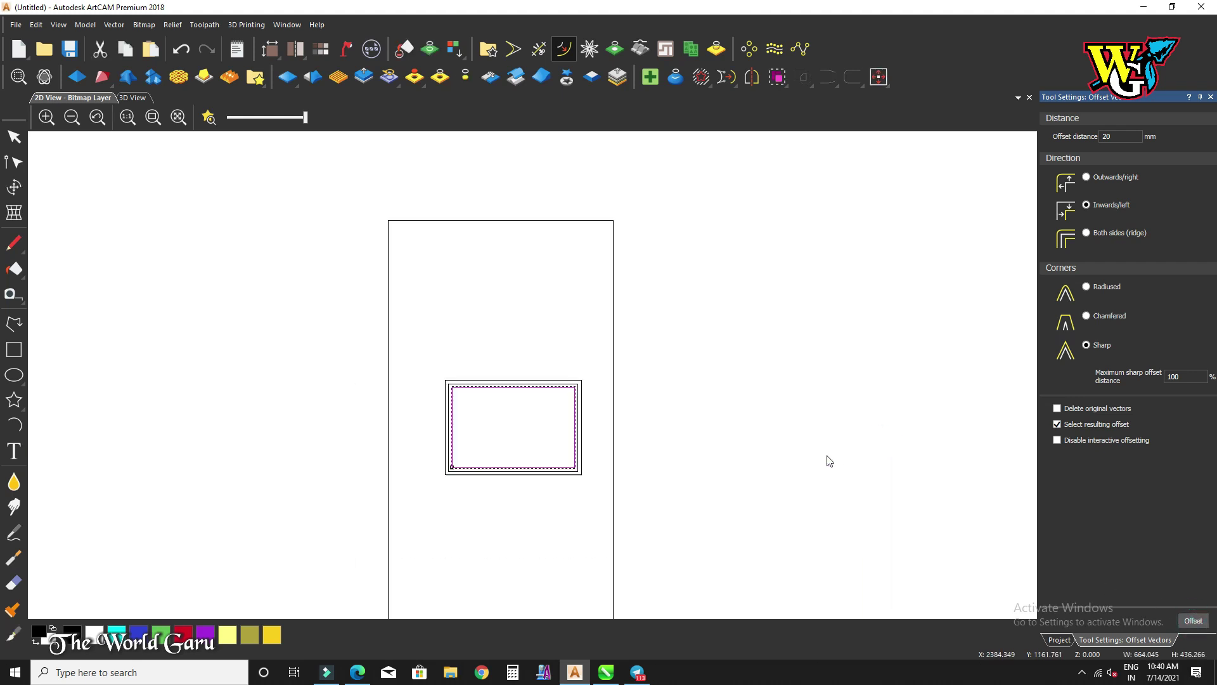
scroll(598, 399, "up", 4)
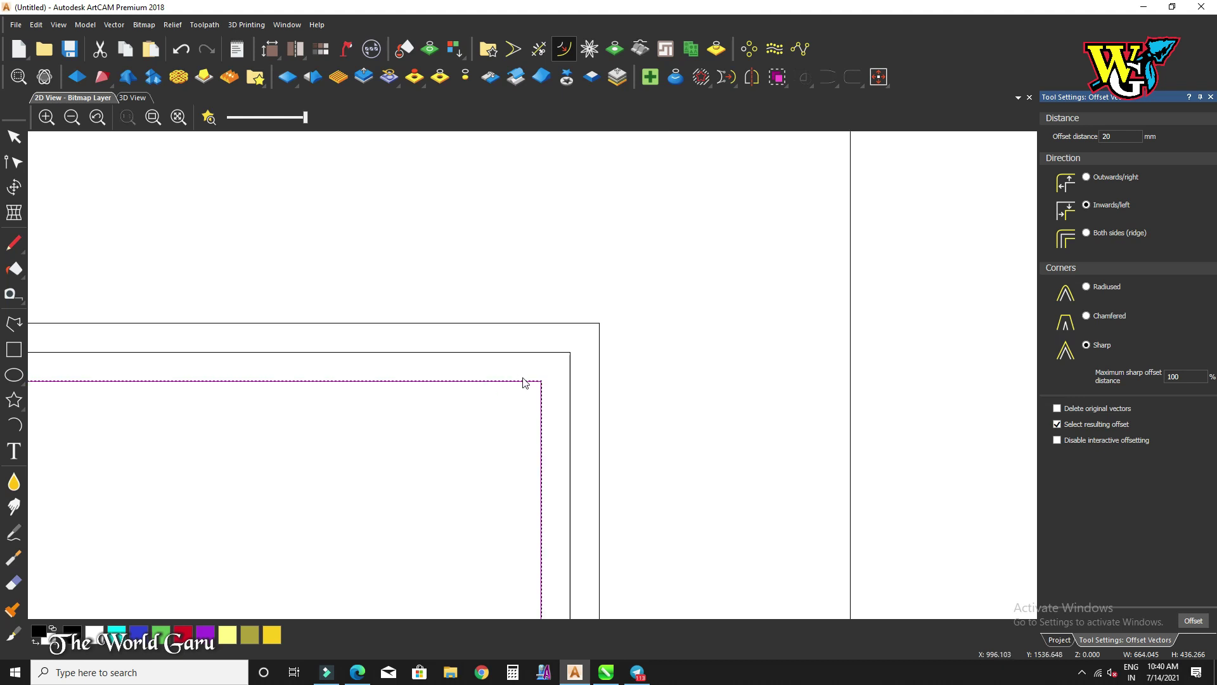
scroll(587, 336, "down", 2)
scroll(516, 389, "down", 3)
scroll(472, 389, "up", 4)
scroll(472, 388, "down", 2)
key("Delete")
left_click(601, 334)
key("Delete")
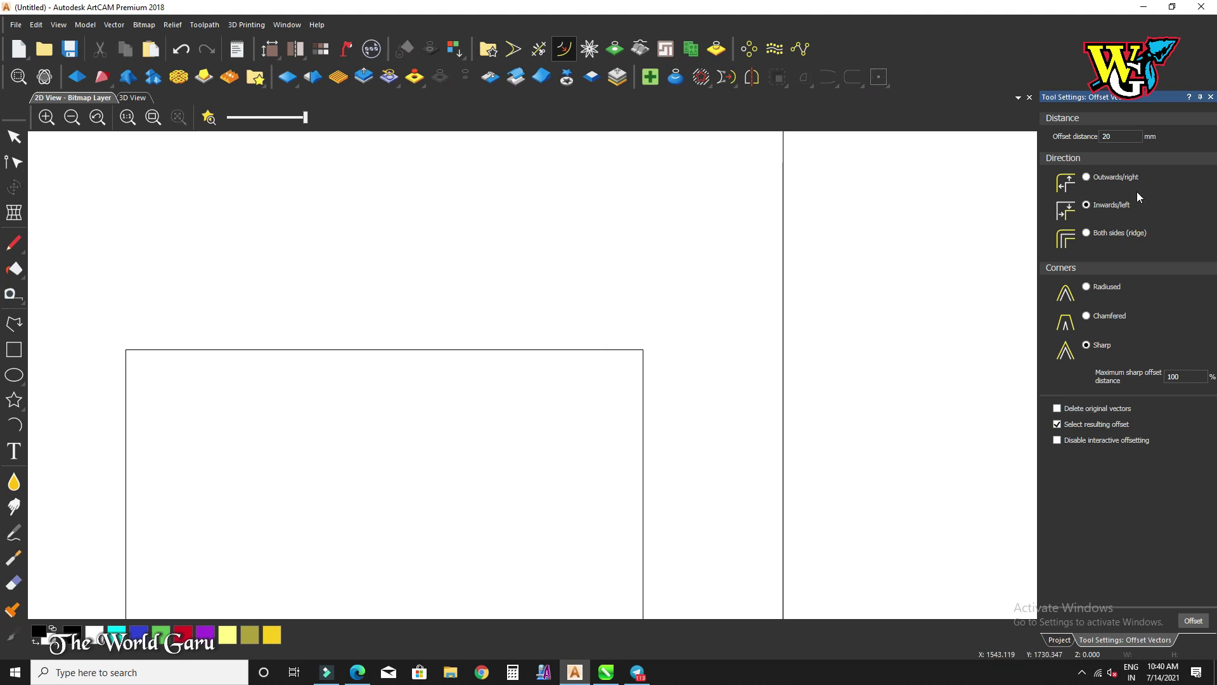
Step: Offset the remaining rectangle by 20 mm on both sides with sharp corners
left_click(1087, 233)
left_click(643, 382)
left_click(1194, 621)
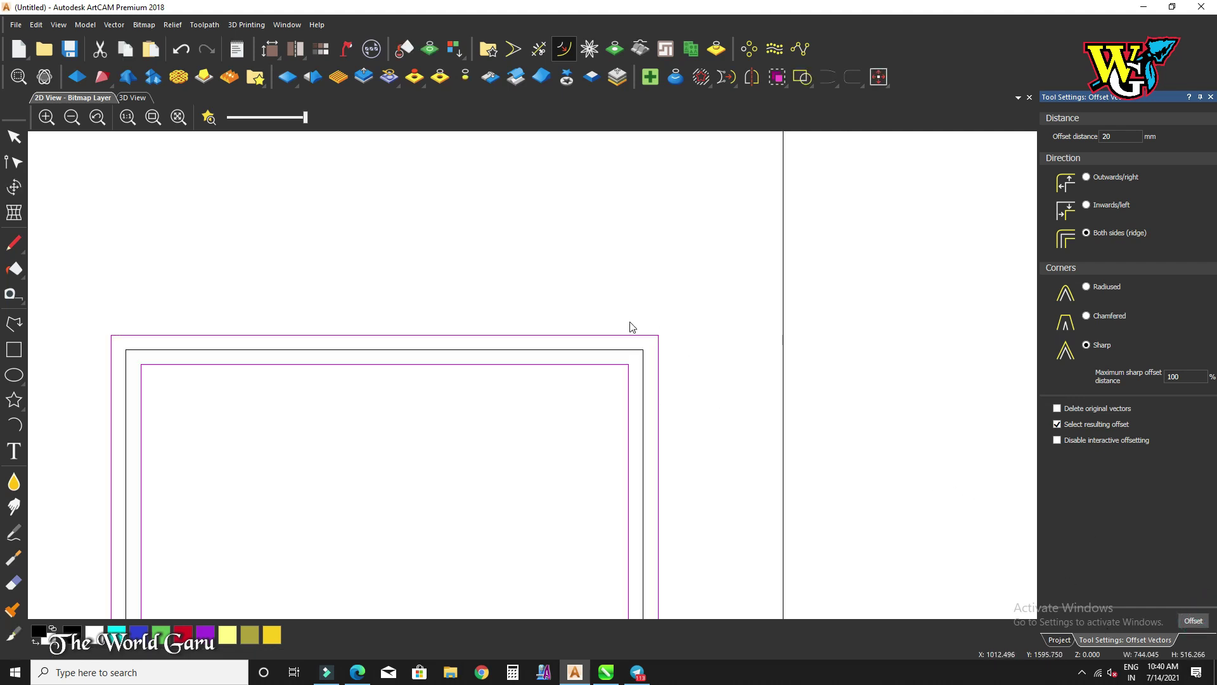
Step: Delete the two-sided offsets, and offset the original rectangle outwards by 20 mm with radiused corners
key("Delete")
left_click(642, 361)
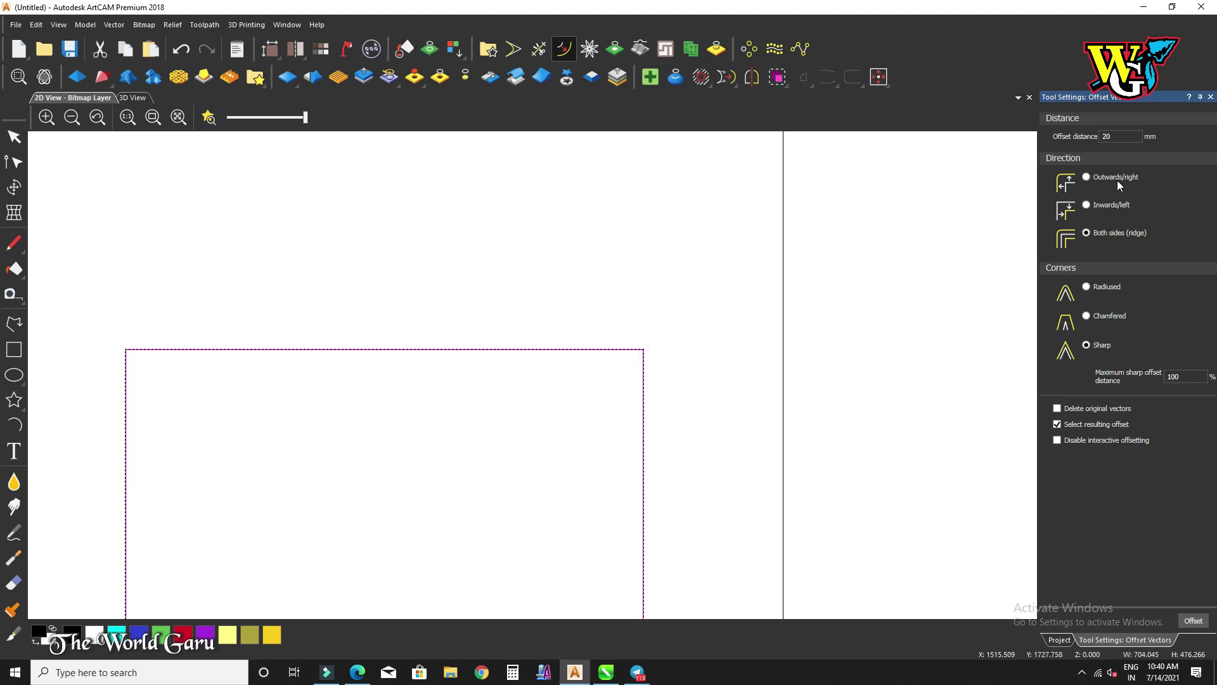
left_click(1087, 176)
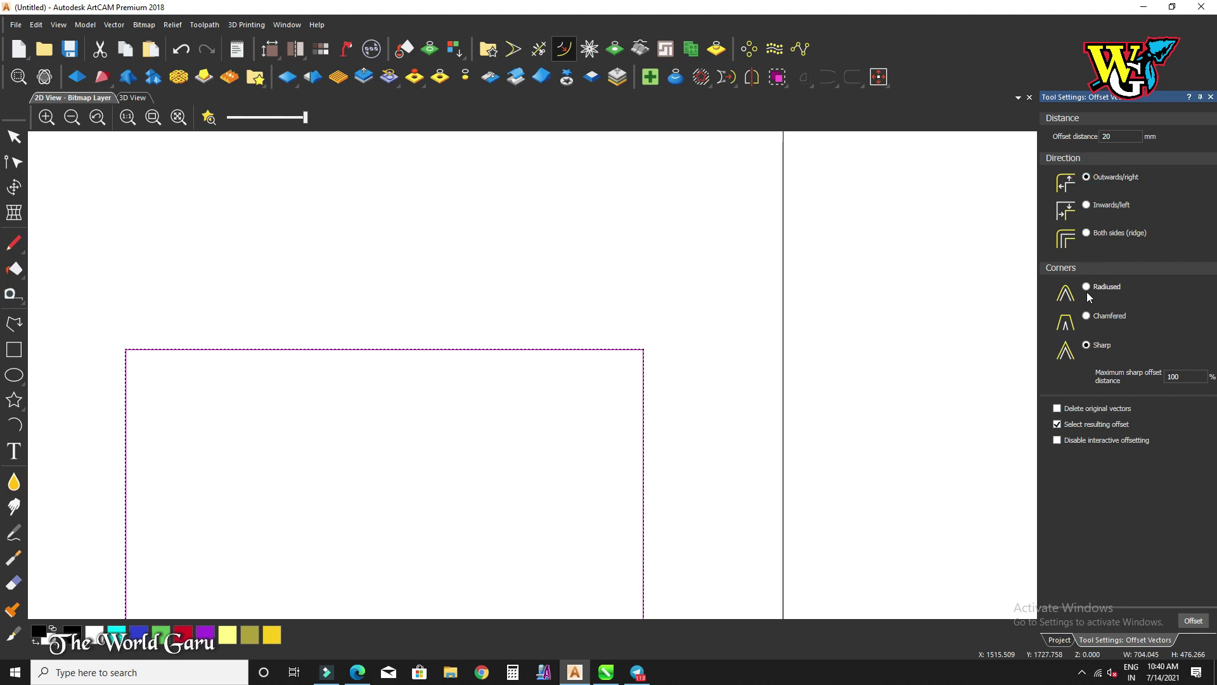
left_click(1085, 287)
left_click(1194, 621)
scroll(655, 351, "up", 5)
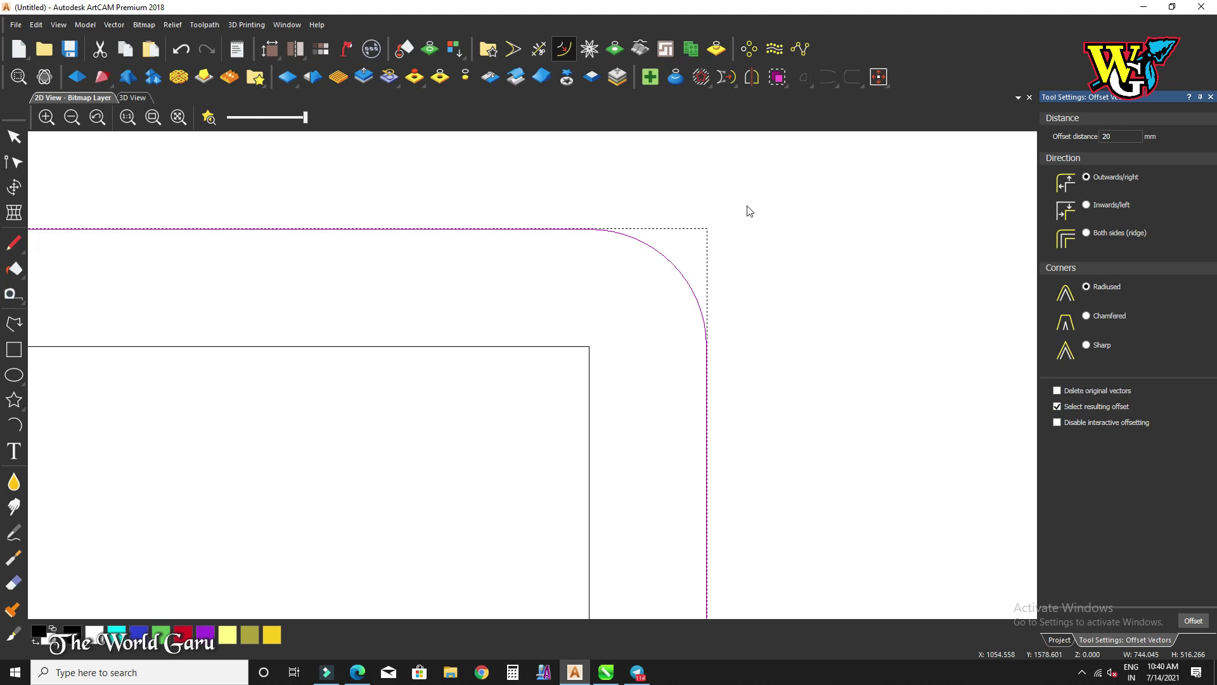
Step: Offset the radiused outline inwards by 20 mm, and try the same inward offset on the inner rectangle
left_click(1087, 206)
left_click(1192, 621)
left_click(832, 394)
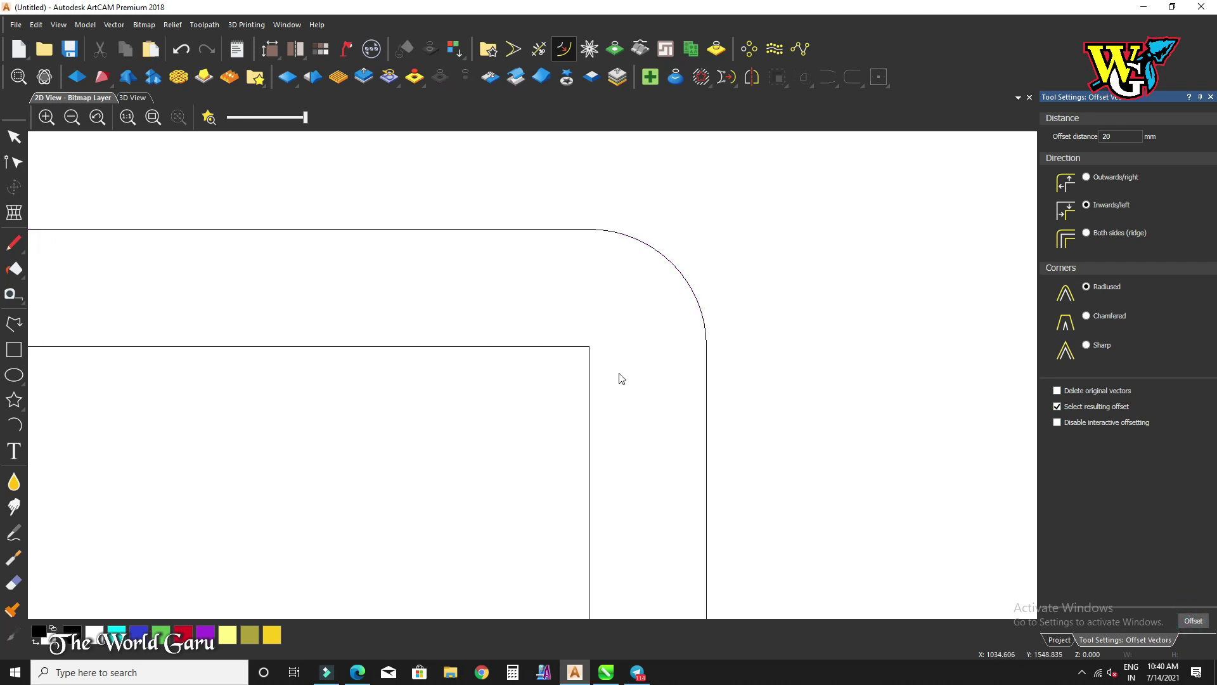
left_click(590, 354)
left_click(1192, 620)
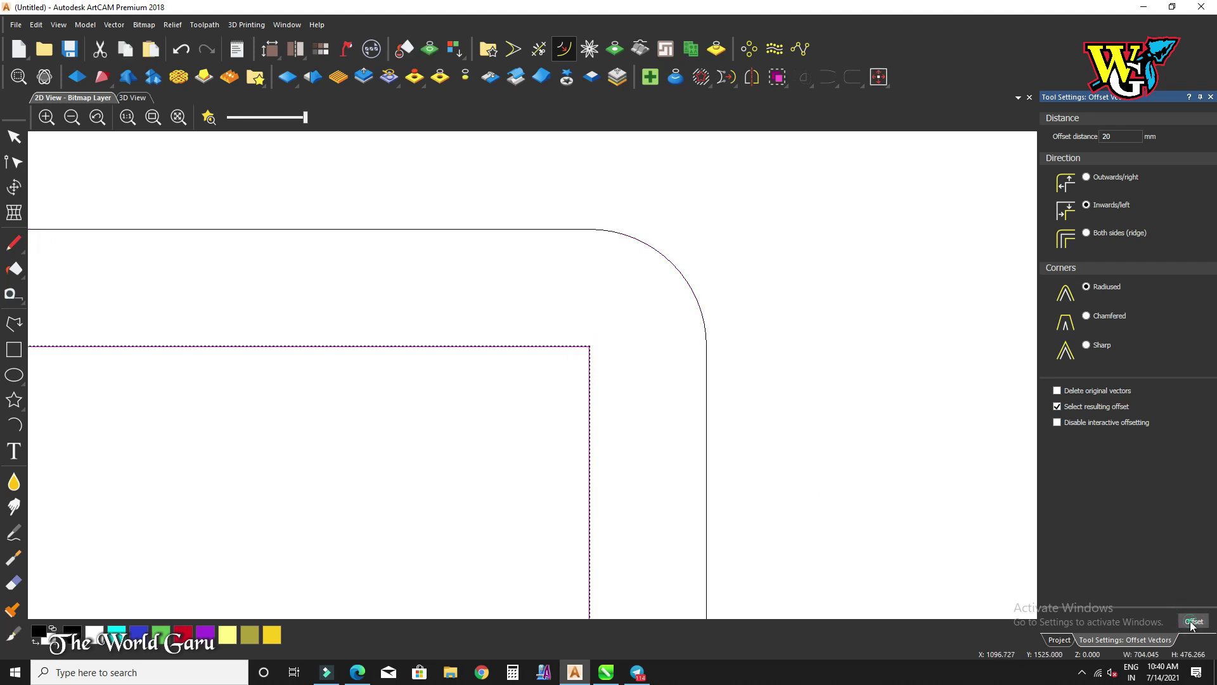
scroll(604, 441, "down", 1)
left_click(611, 437)
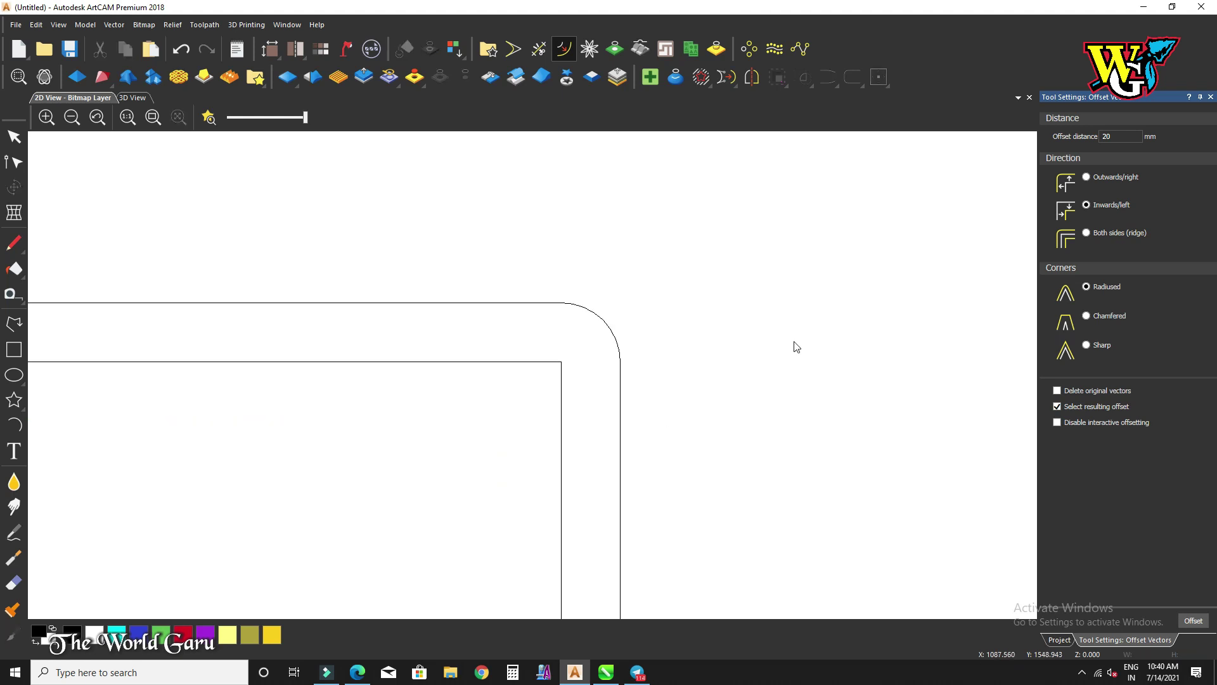
Step: Delete the radiused outline, and try offsetting the rectangle inwards by 20 mm with chamfered corners
left_click(524, 304)
key("Delete")
left_click(1083, 317)
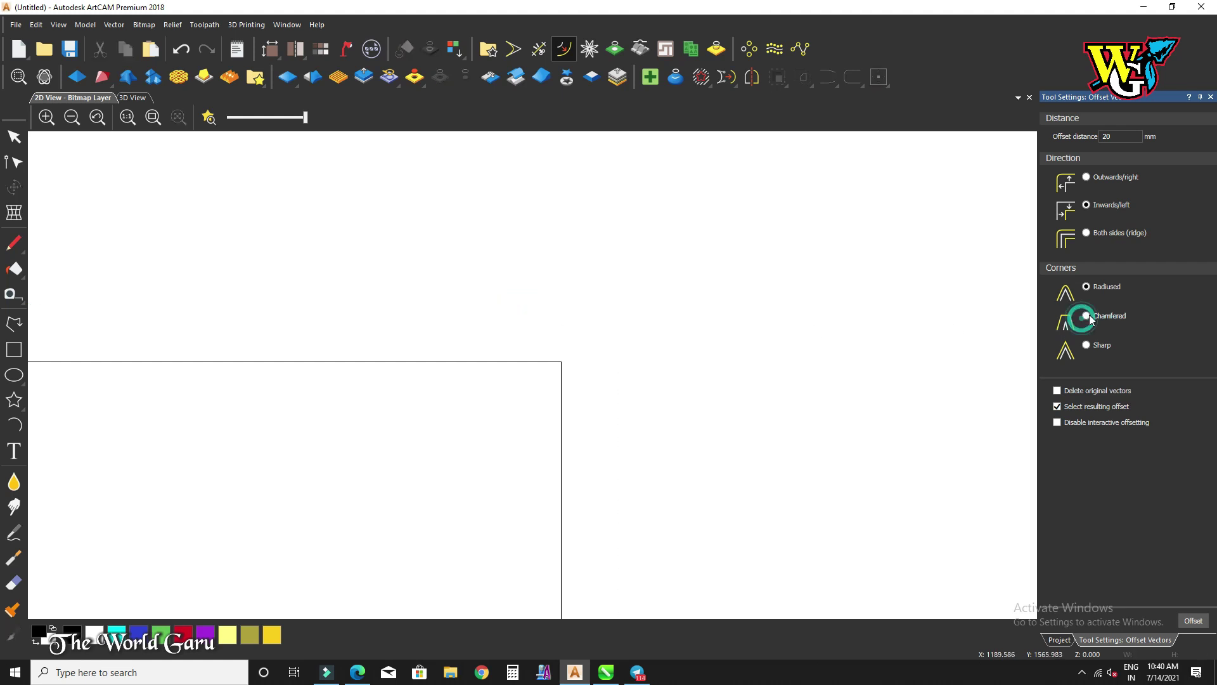
left_click(562, 363)
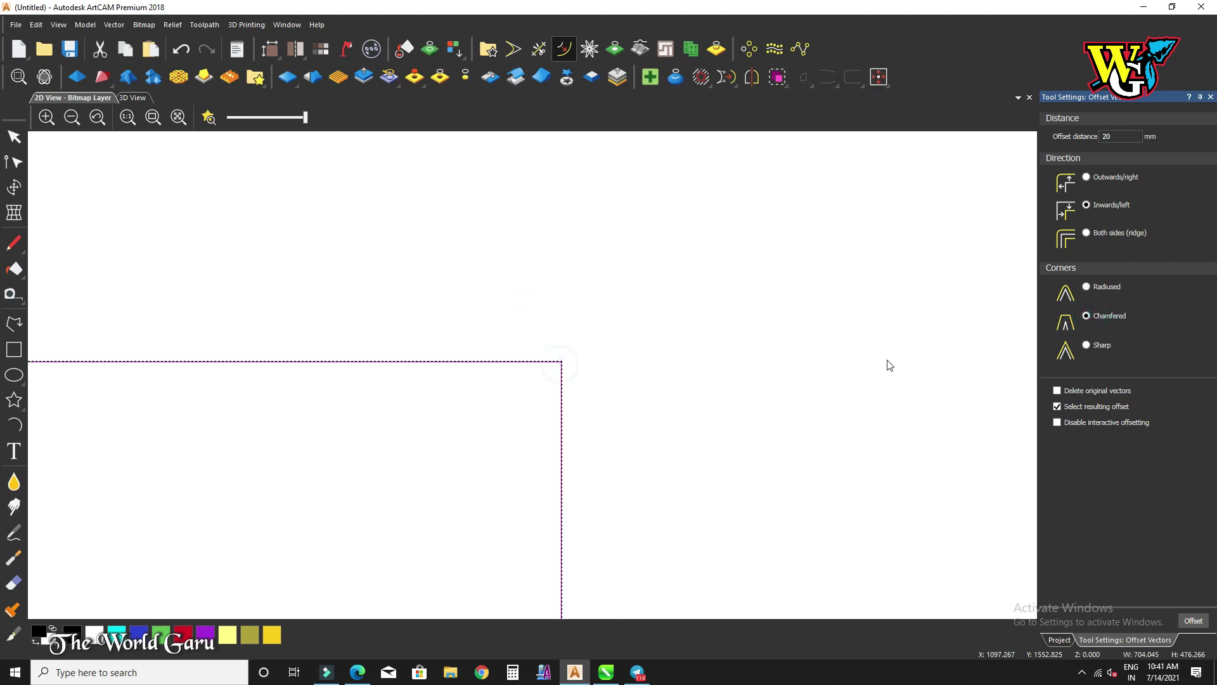
left_click(1193, 621)
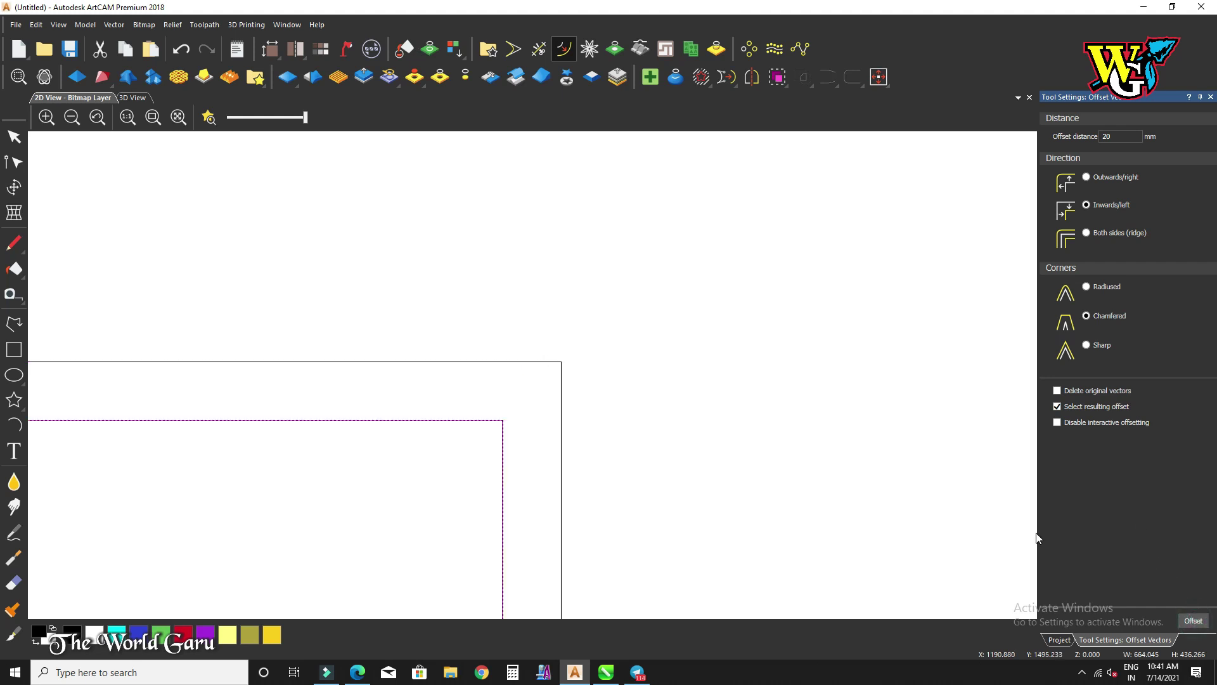
key("ctrl+z")
Step: Offset the rectangle outwards by 20 mm with chamfered corners
left_click(562, 363)
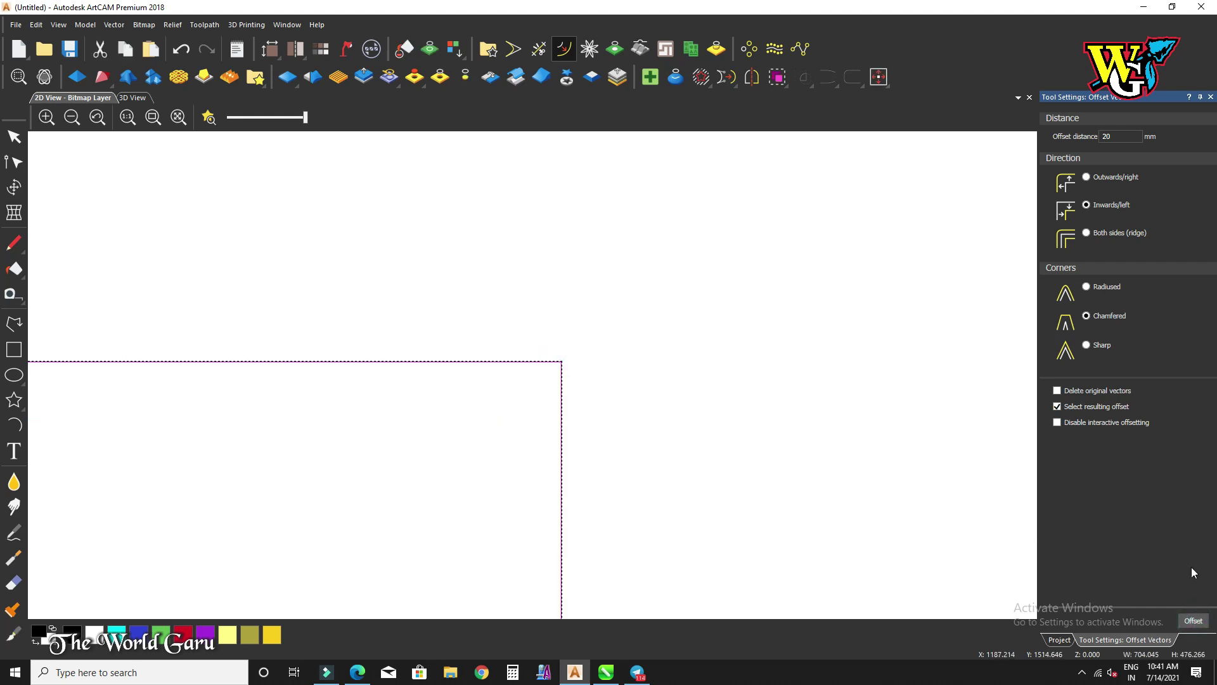
left_click(1086, 178)
left_click(1193, 621)
Step: Examine the corners of the chamfered outward offset against the original rectangle
scroll(621, 333, "up", 3)
scroll(592, 298, "down", 2)
scroll(557, 315, "up", 3)
scroll(504, 318, "down", 3)
scroll(558, 386, "up", 2)
scroll(228, 345, "up", 1)
scroll(415, 367, "down", 3)
scroll(483, 423, "up", 4)
scroll(547, 272, "up", 2)
scroll(380, 377, "down", 3)
scroll(459, 361, "down", 2)
scroll(595, 324, "down", 1)
left_click(596, 324)
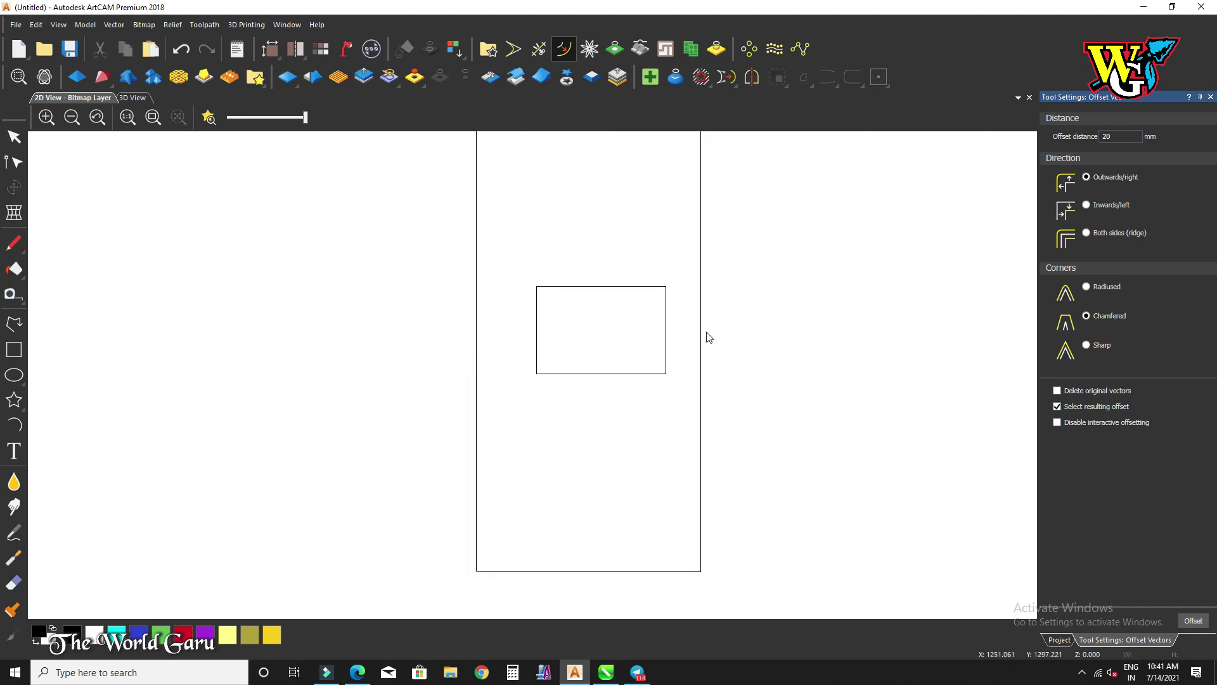
Step: Offset the rectangle outwards by 50 mm with sharp corners, deleting the original vector
left_click(666, 306)
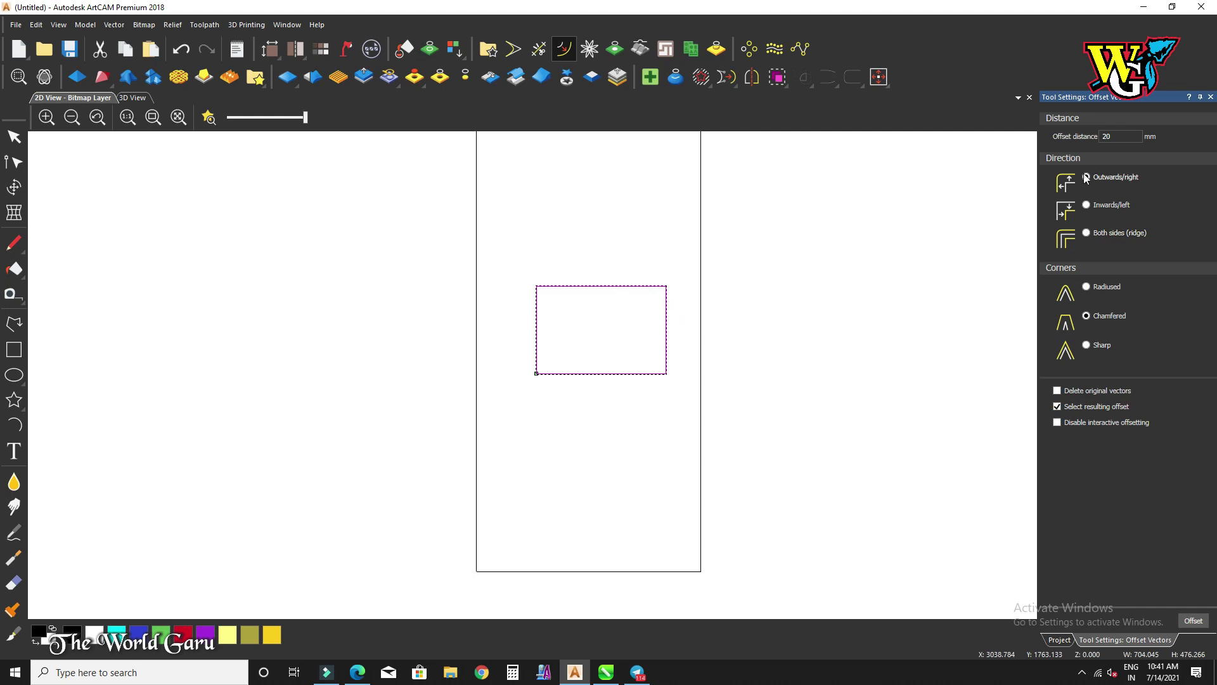
left_click(1087, 343)
double_click(1115, 137)
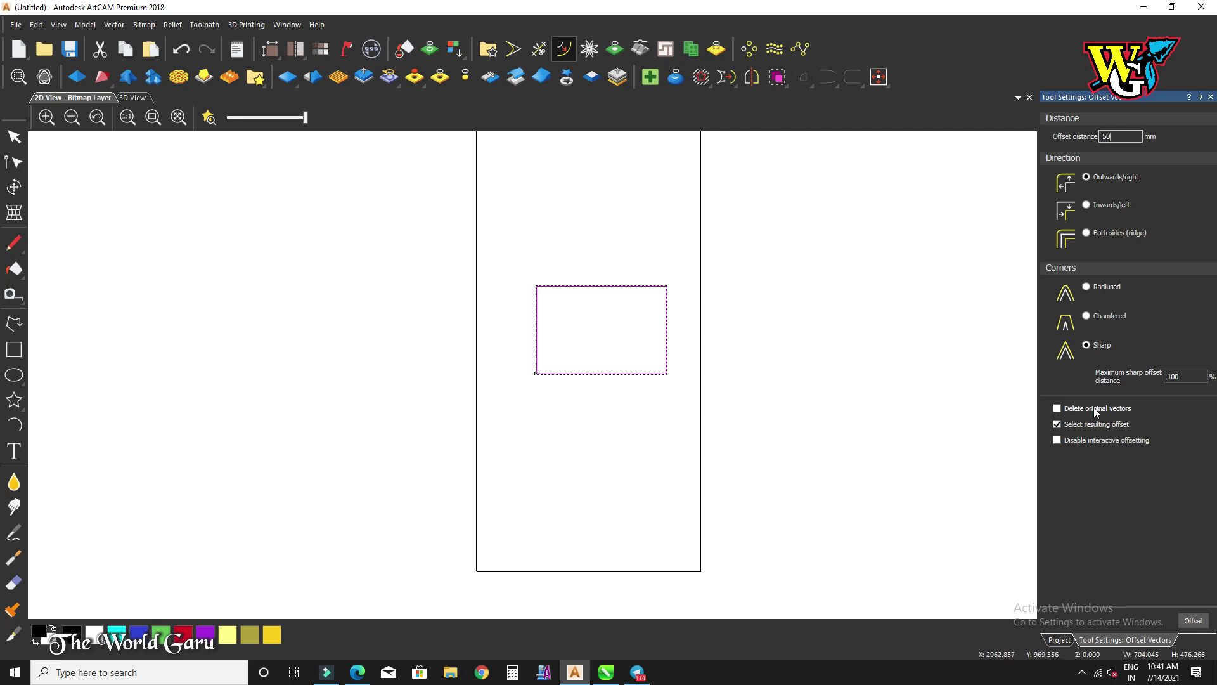
left_click(1057, 409)
left_click(1194, 620)
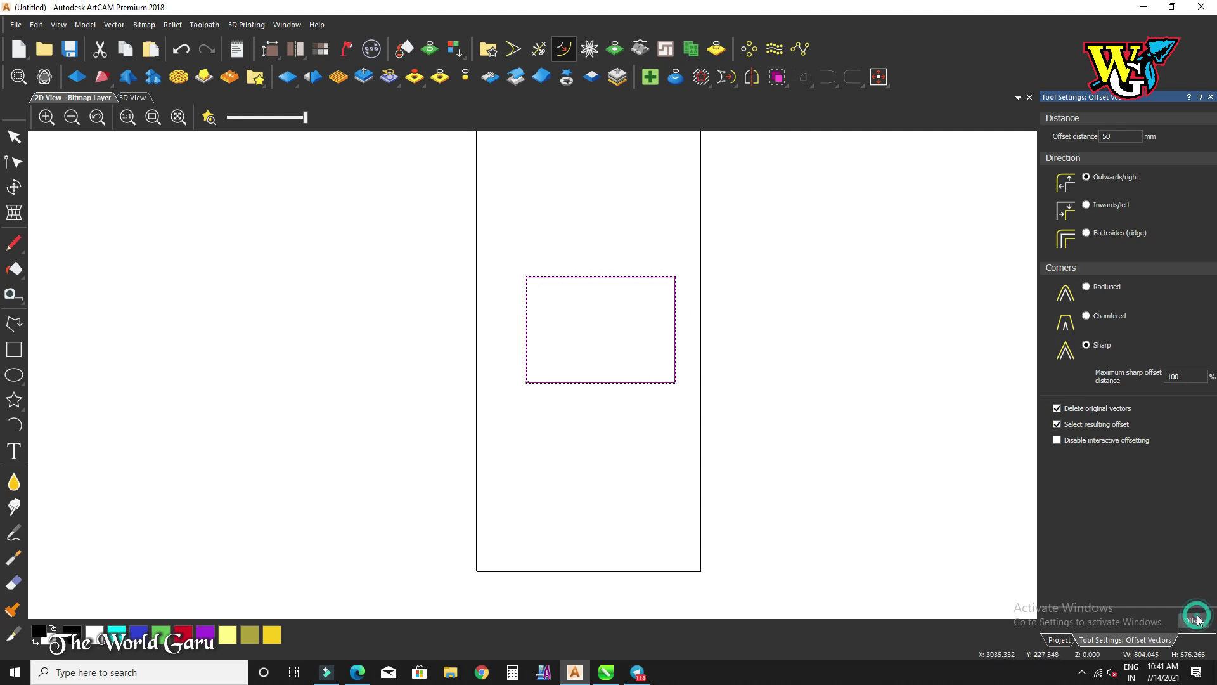
Step: Offset the enlarged rectangle inwards by 30 mm, replacing the original, and turn off deletion of original vectors before closing the offset settings
scroll(627, 265, "up", 1)
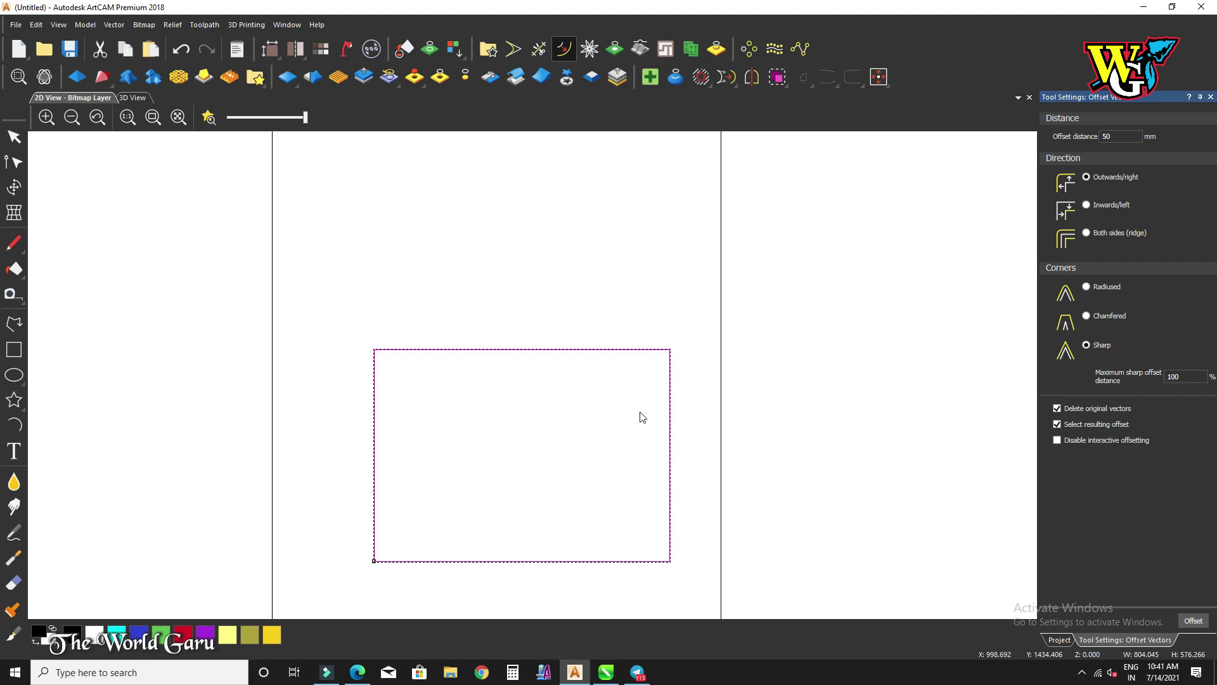
double_click(1116, 139)
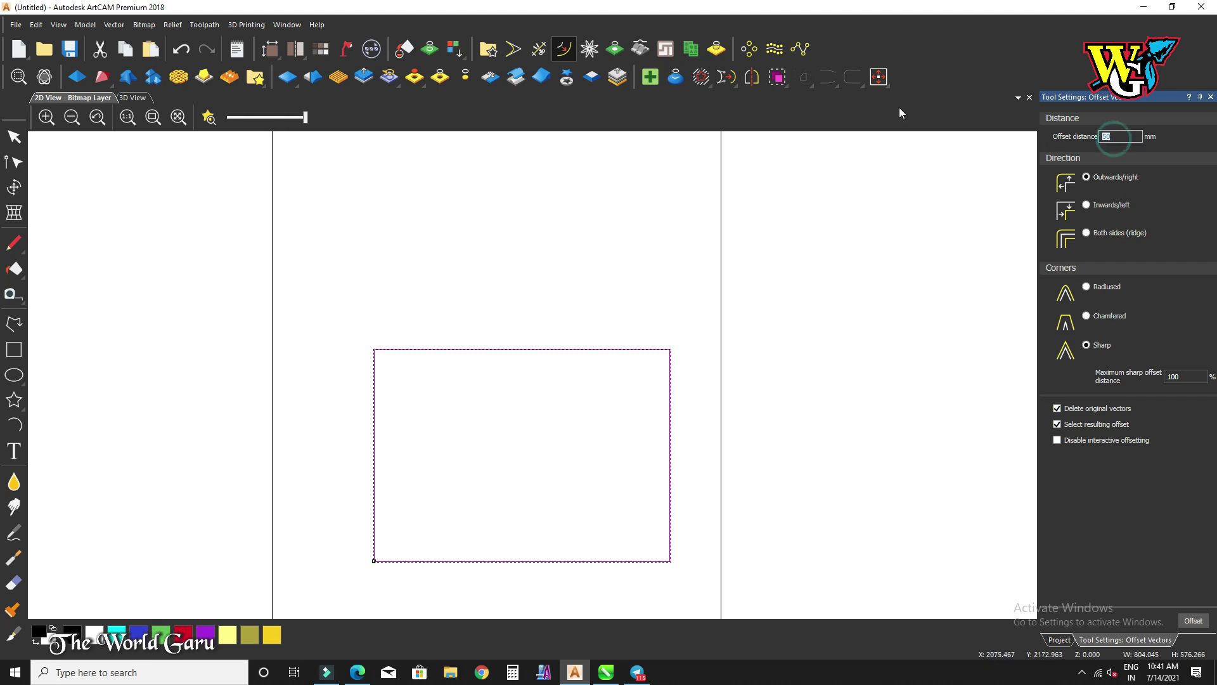
type("30")
left_click(1086, 205)
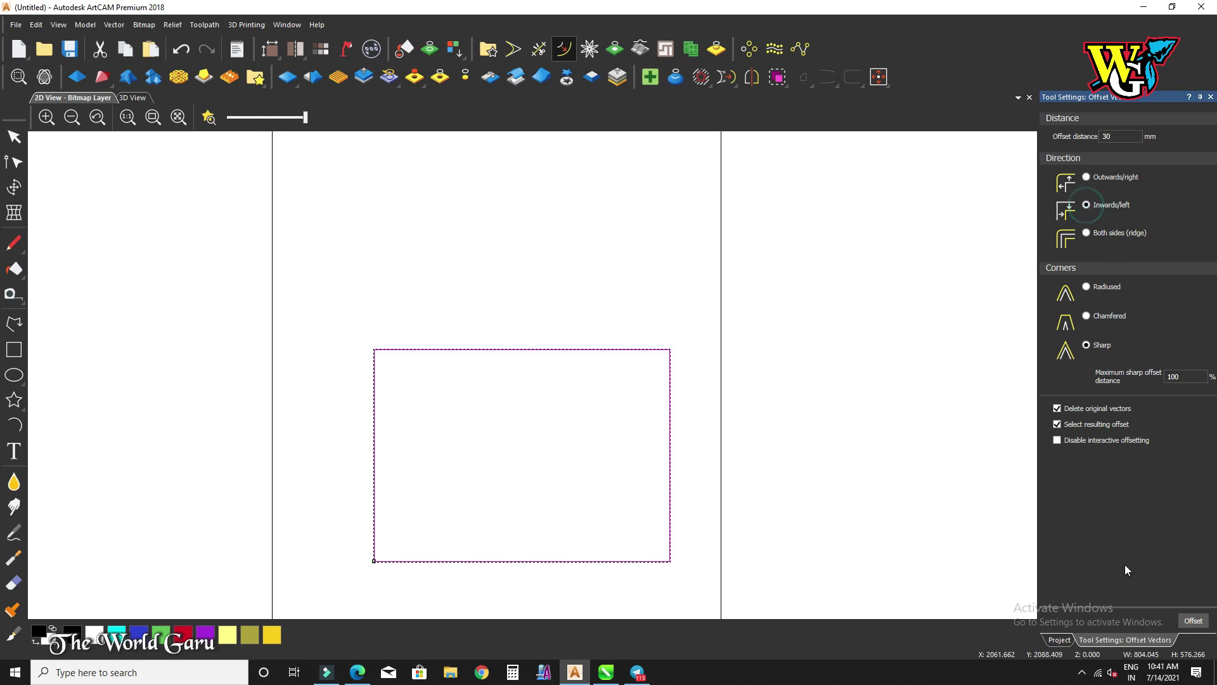
left_click(1191, 621)
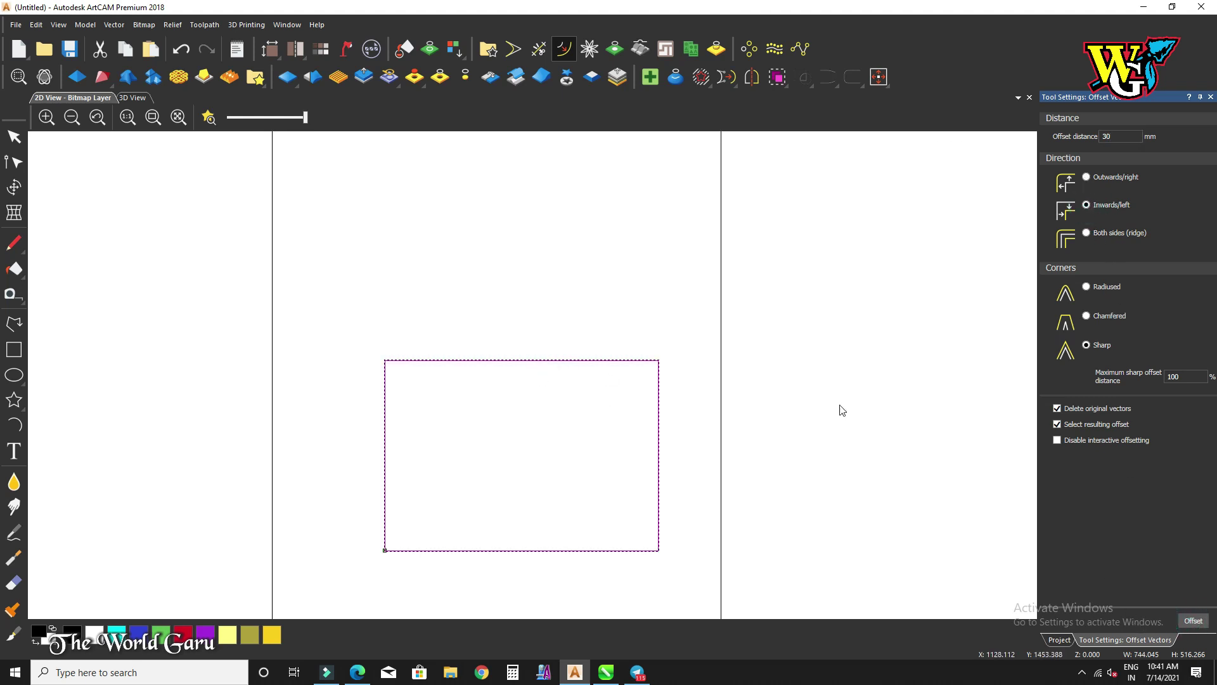
left_click(1057, 409)
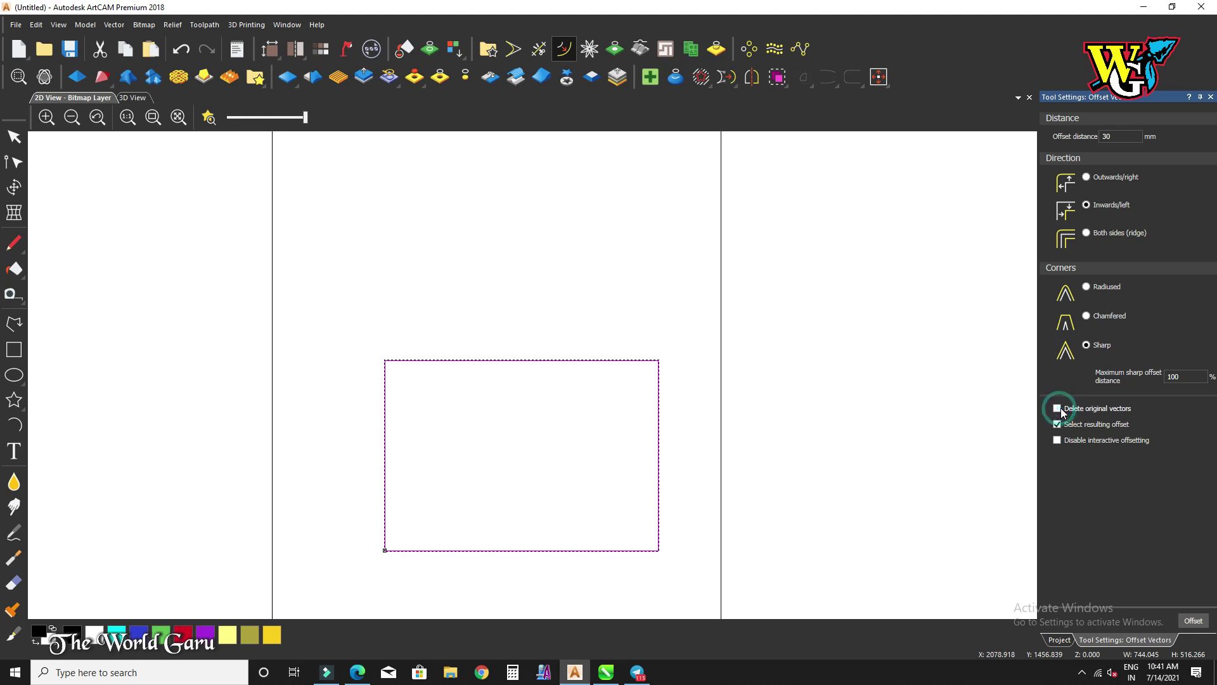
left_click(1211, 97)
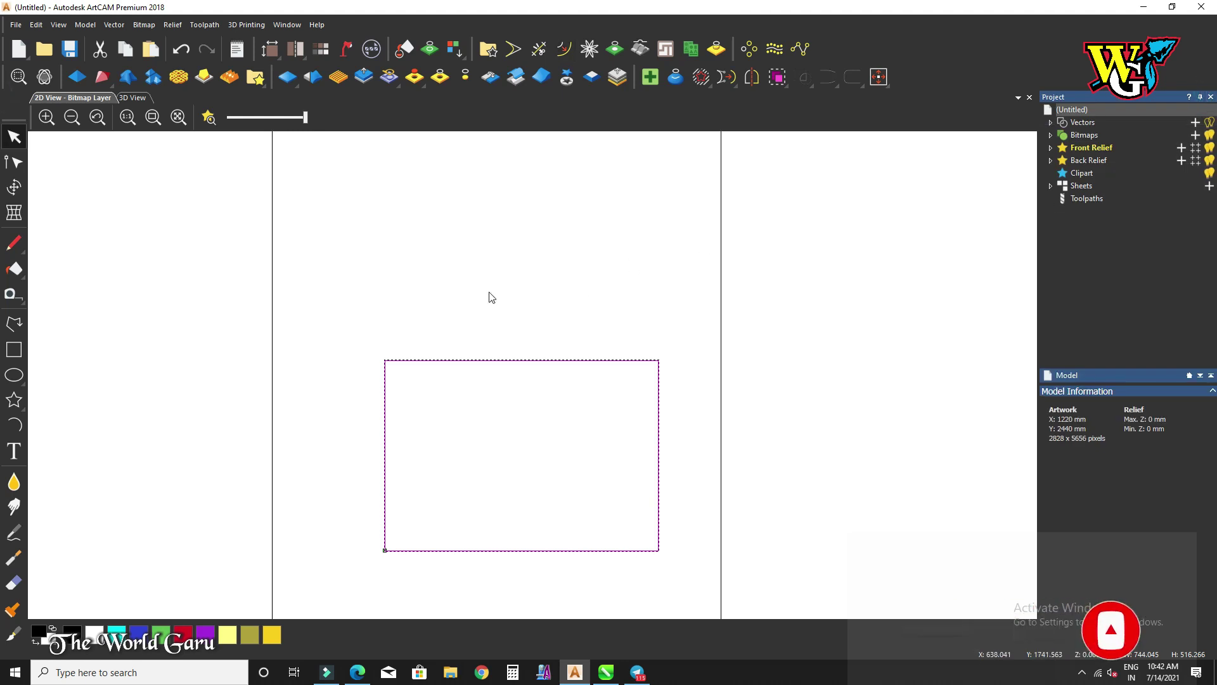
Step: Delete the rectangle and draw a closed polyline triangle about 171 mm wide and 255 mm high
key("Delete")
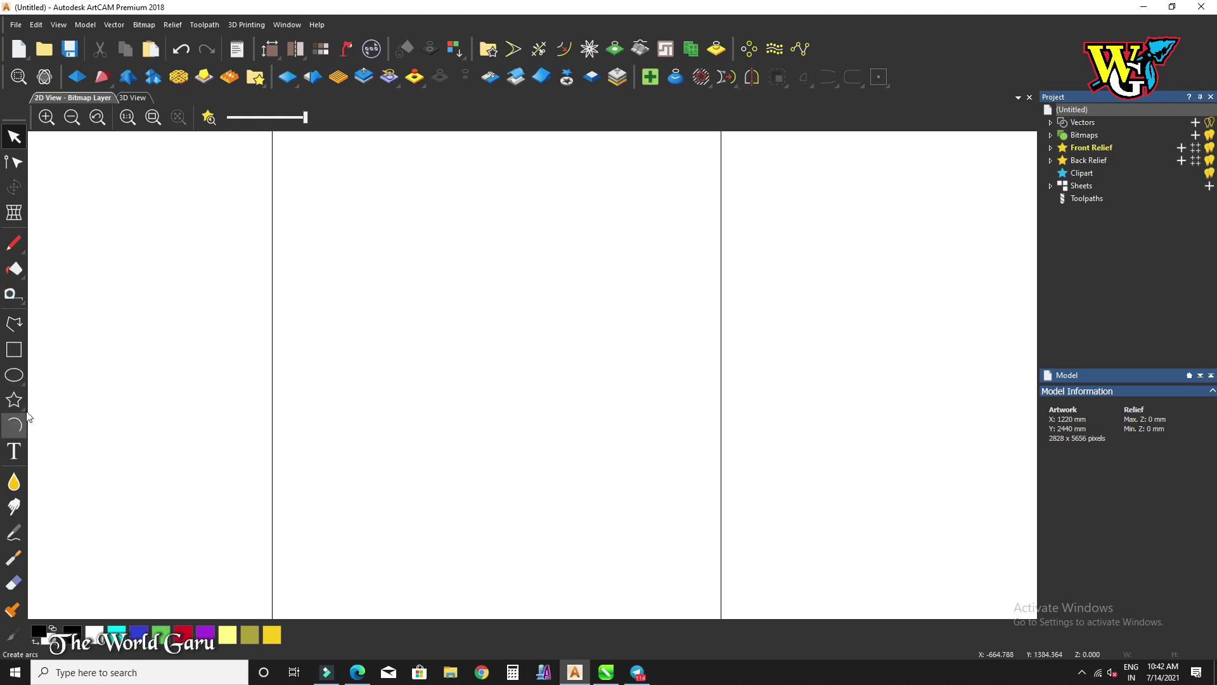
left_click(20, 330)
left_click(439, 327)
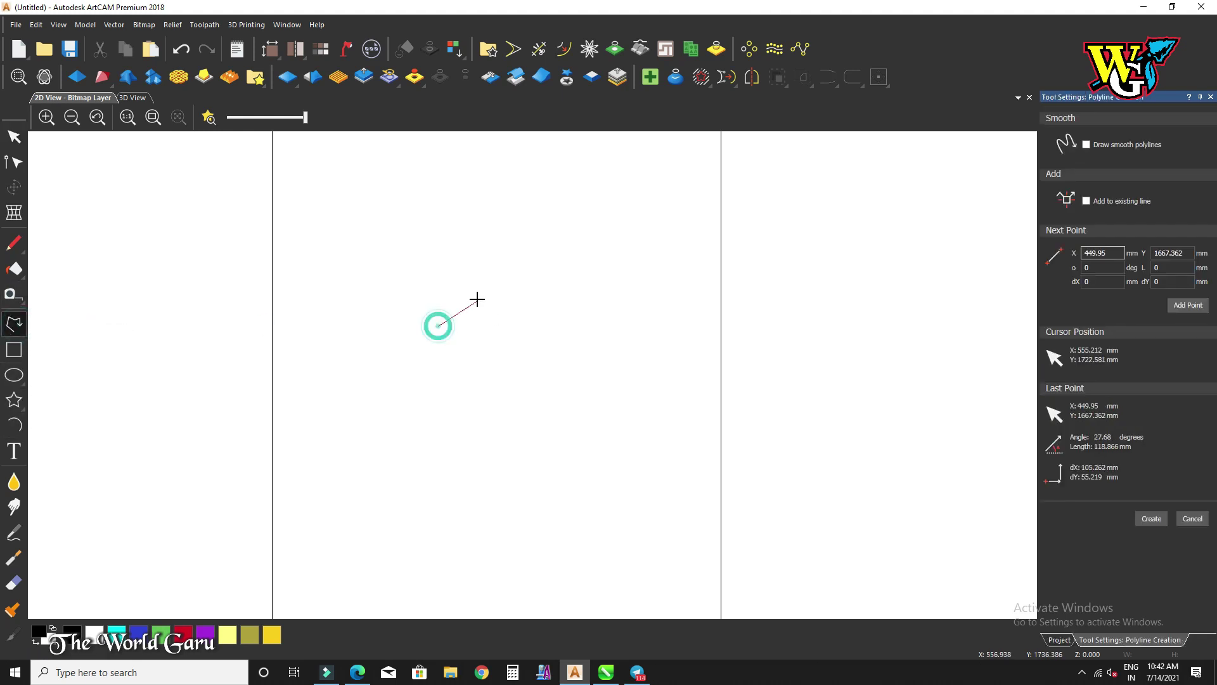
left_click(468, 233)
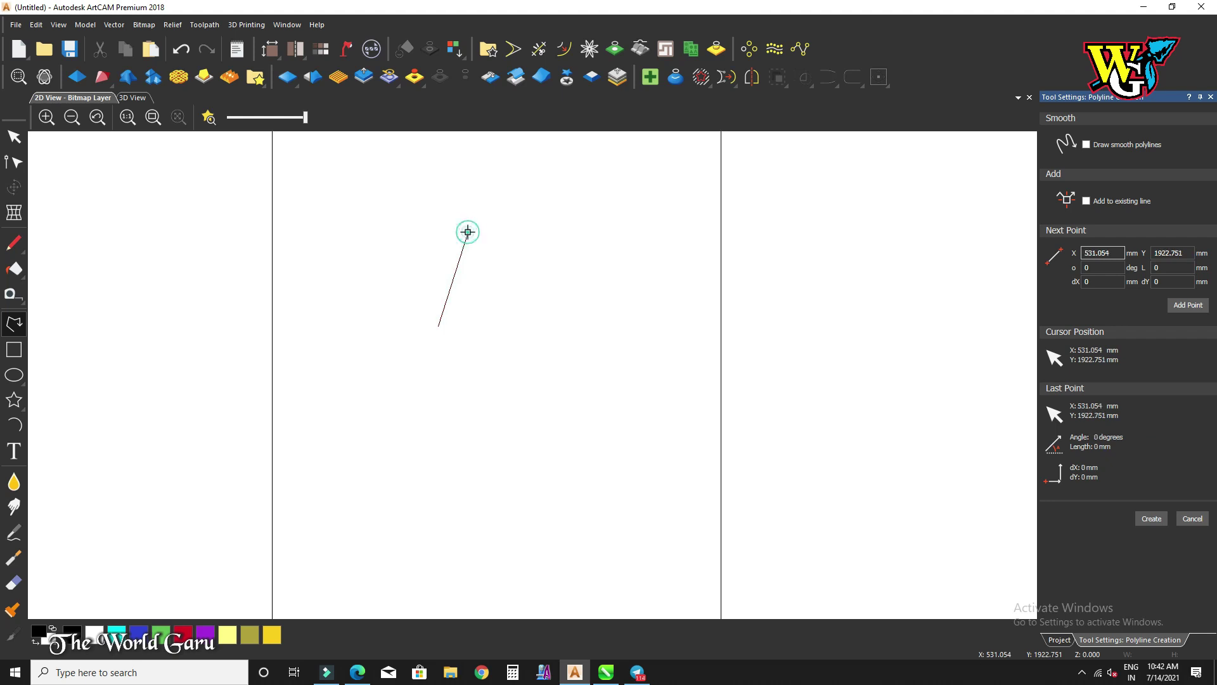
left_click(500, 325)
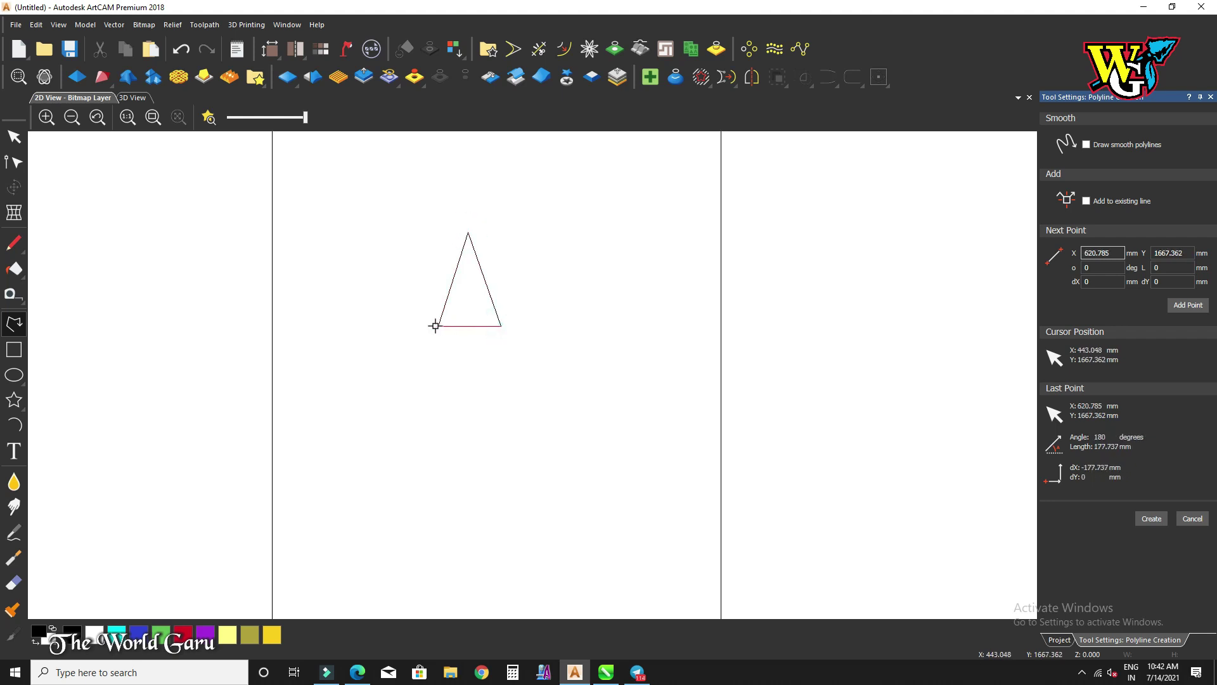
left_click(437, 326)
left_click(14, 137)
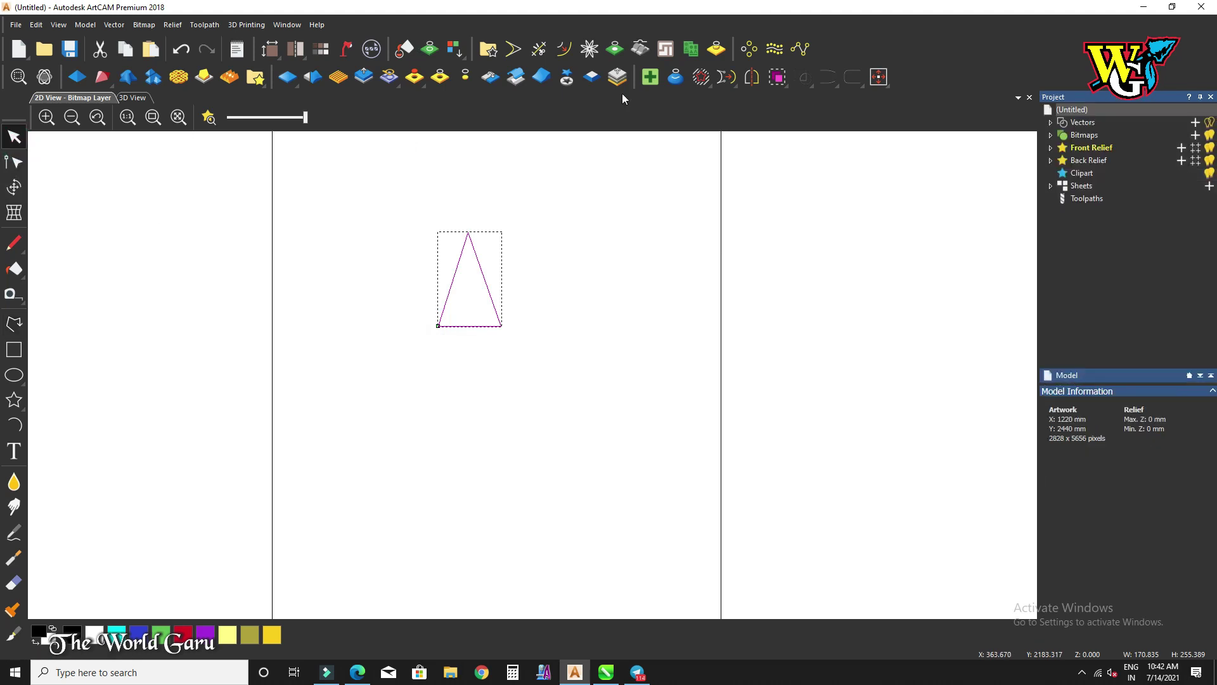
Step: Mirror the triangle horizontally to the left and right with the originals copied, forming a row of three triangles
left_click(756, 77)
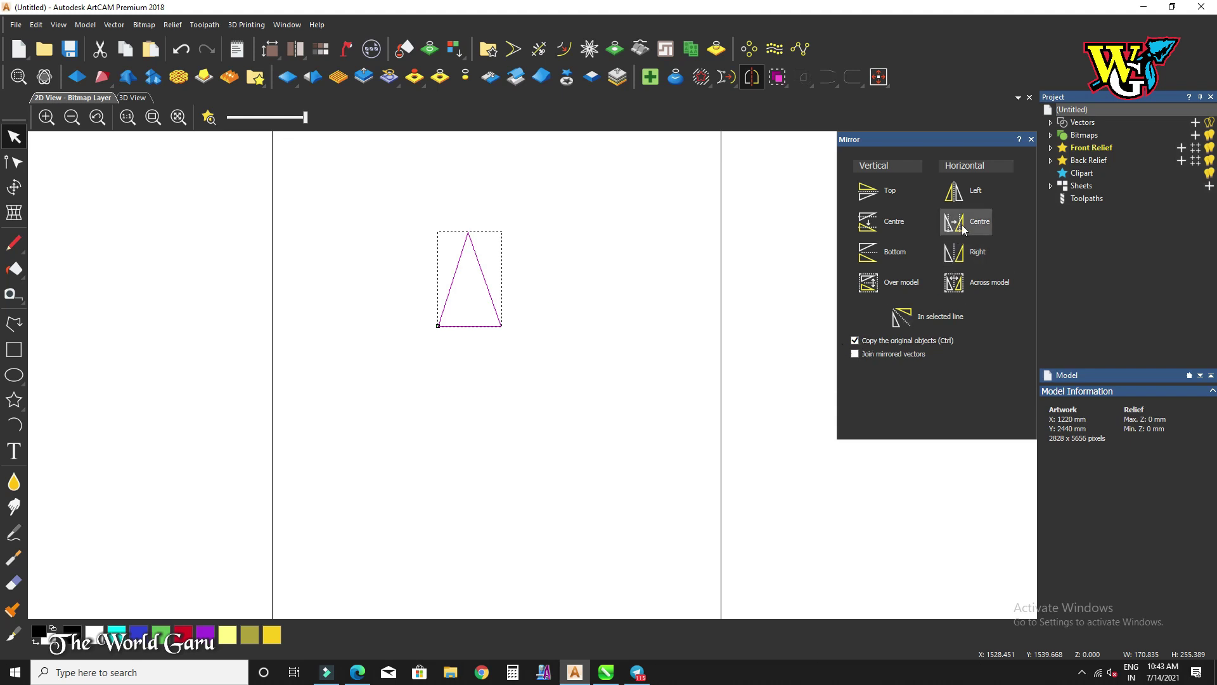
left_click(959, 199)
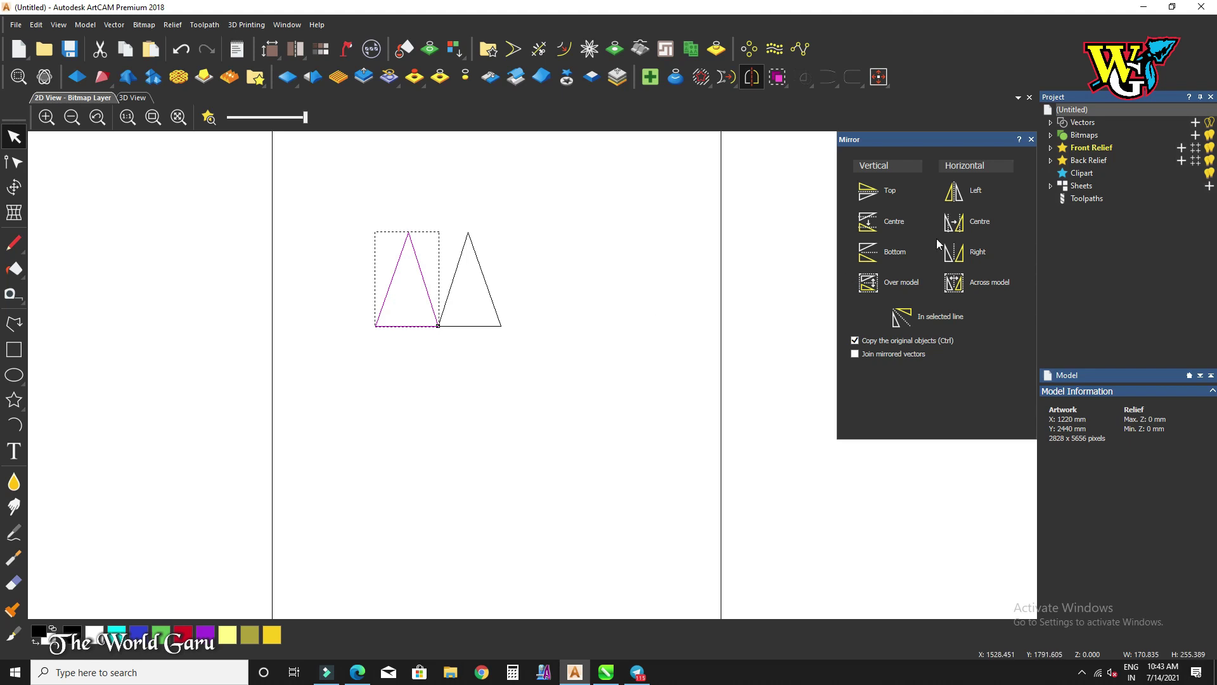
left_click(957, 260)
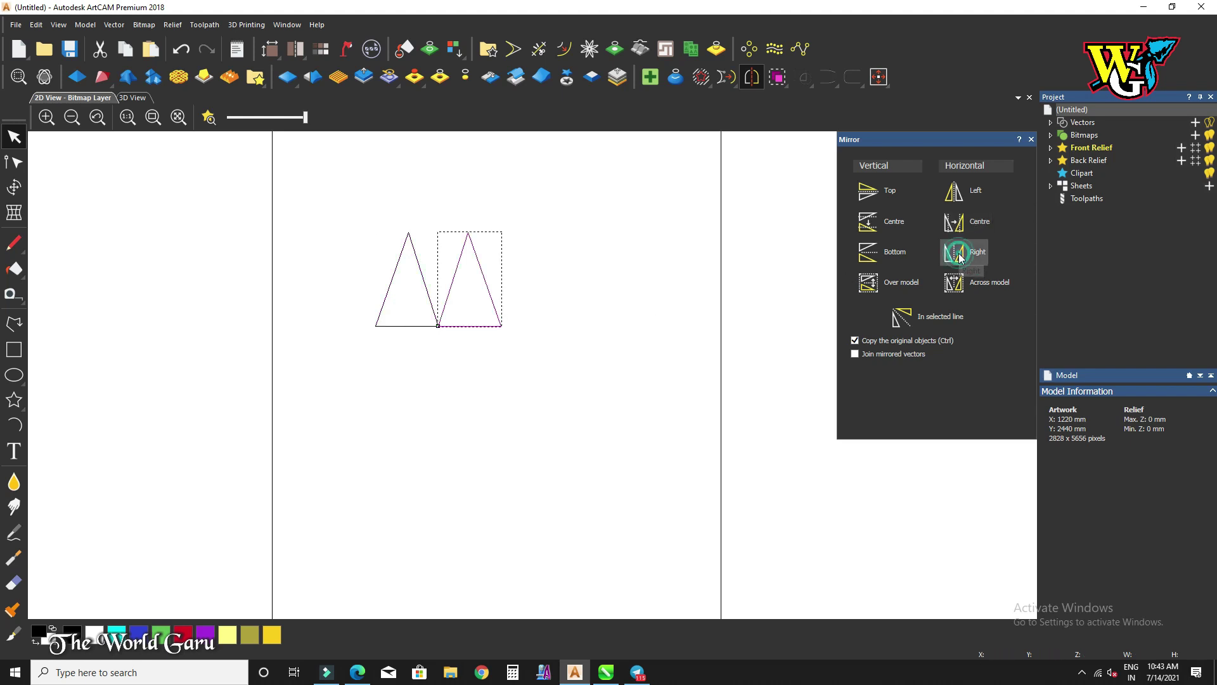
left_click(546, 293)
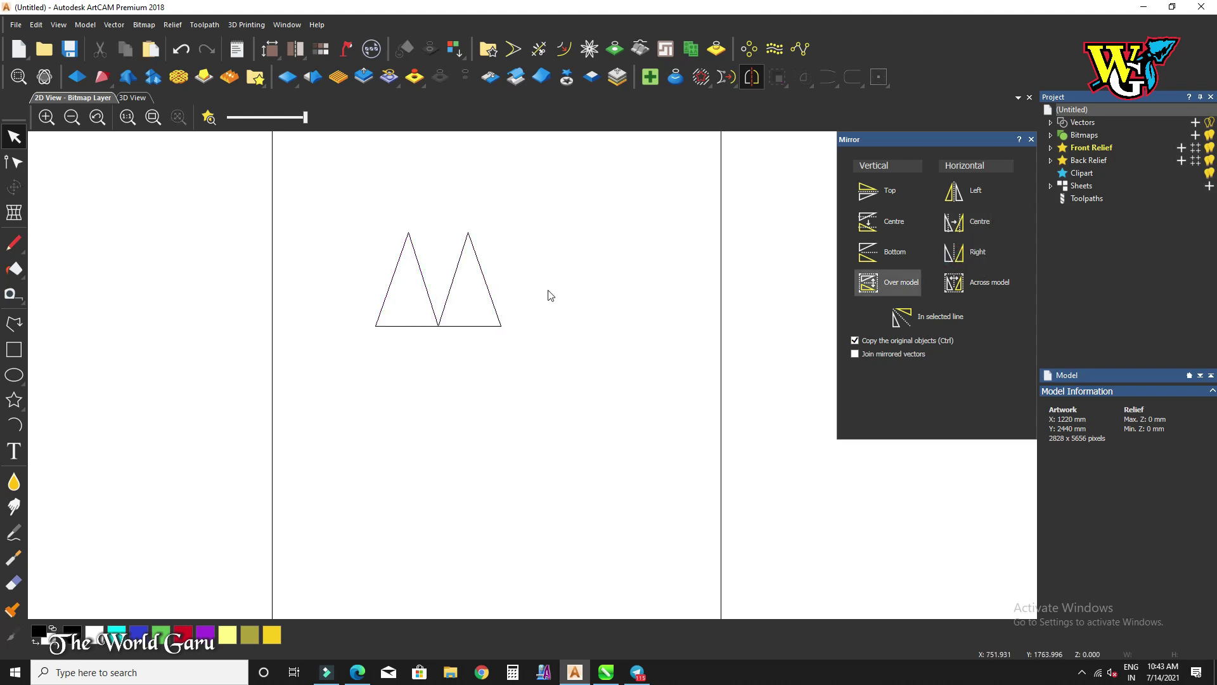
left_click(491, 292)
left_click(961, 260)
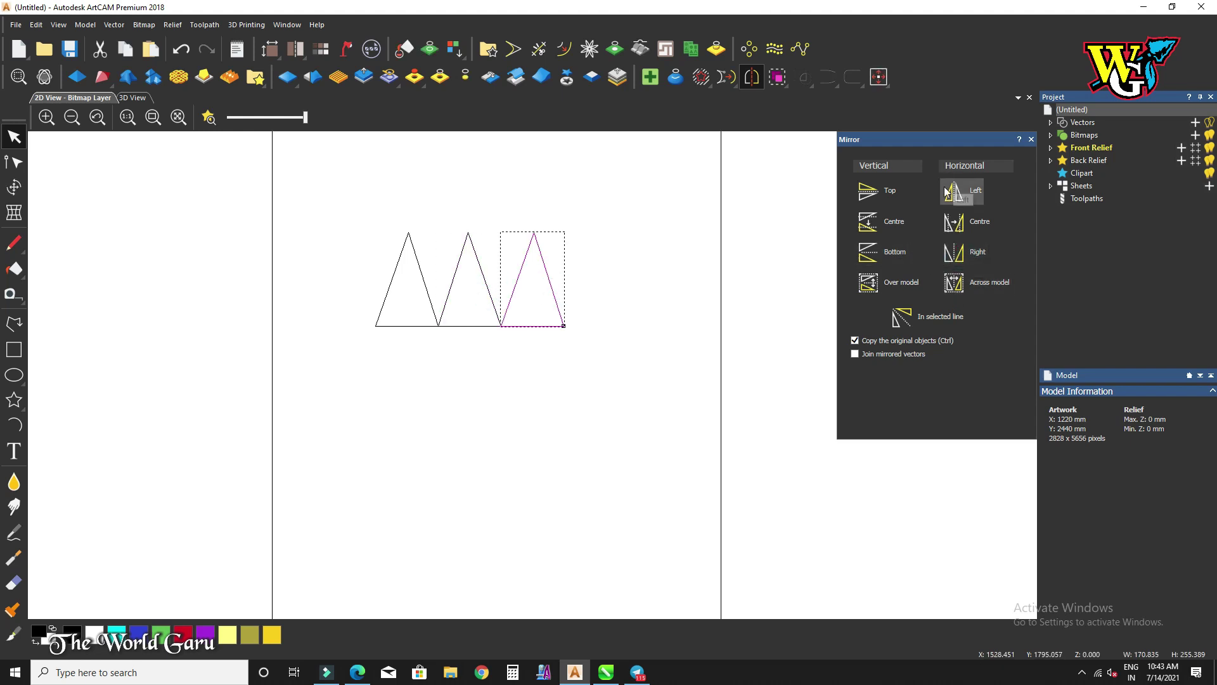
Step: Mirror copies of the rightmost triangle vertically, one above its apex and one below its base
left_click(865, 202)
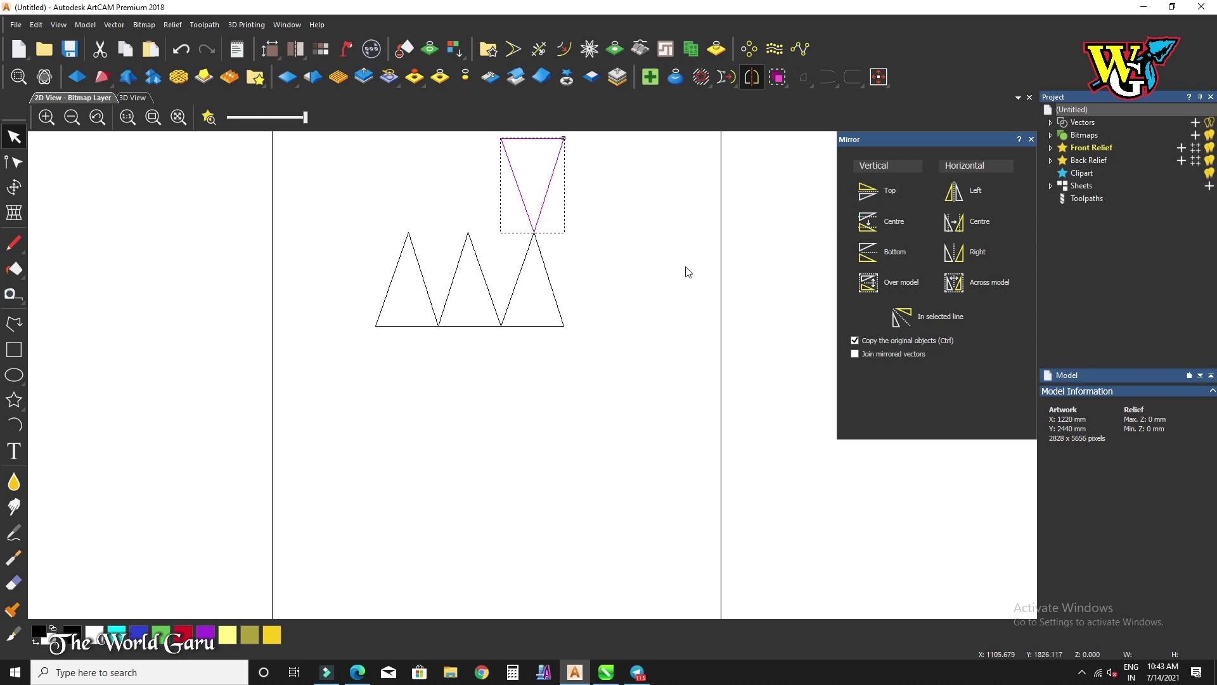
left_click(879, 257)
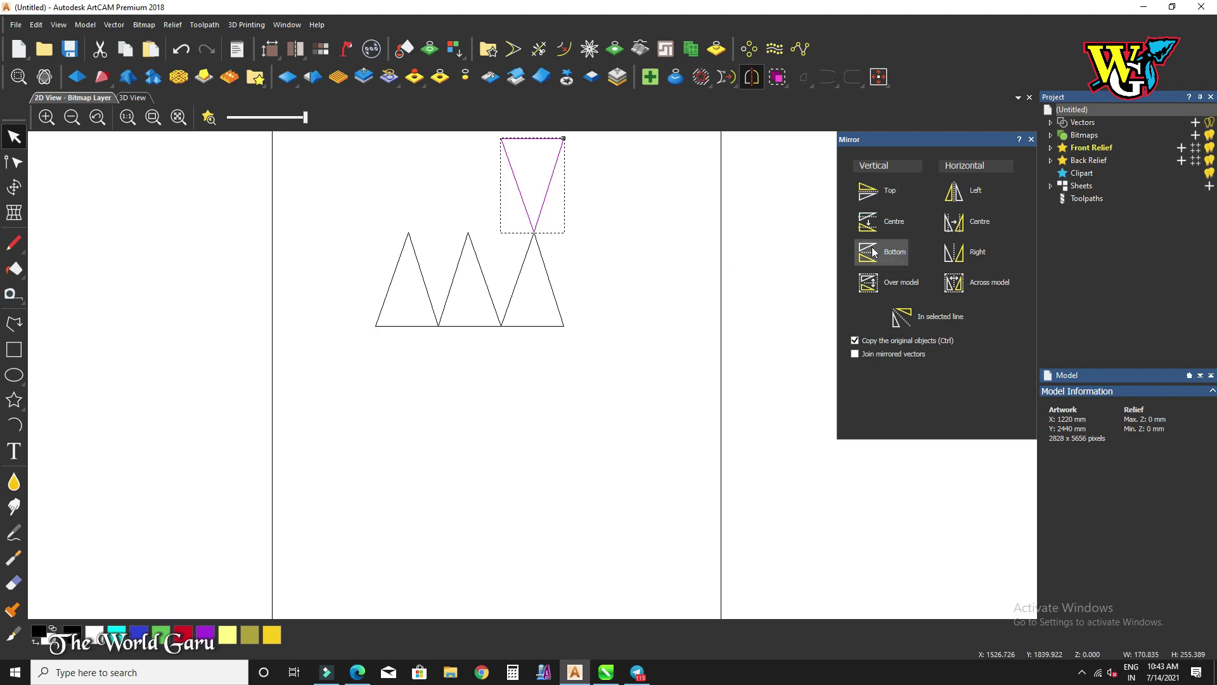
left_click(878, 255)
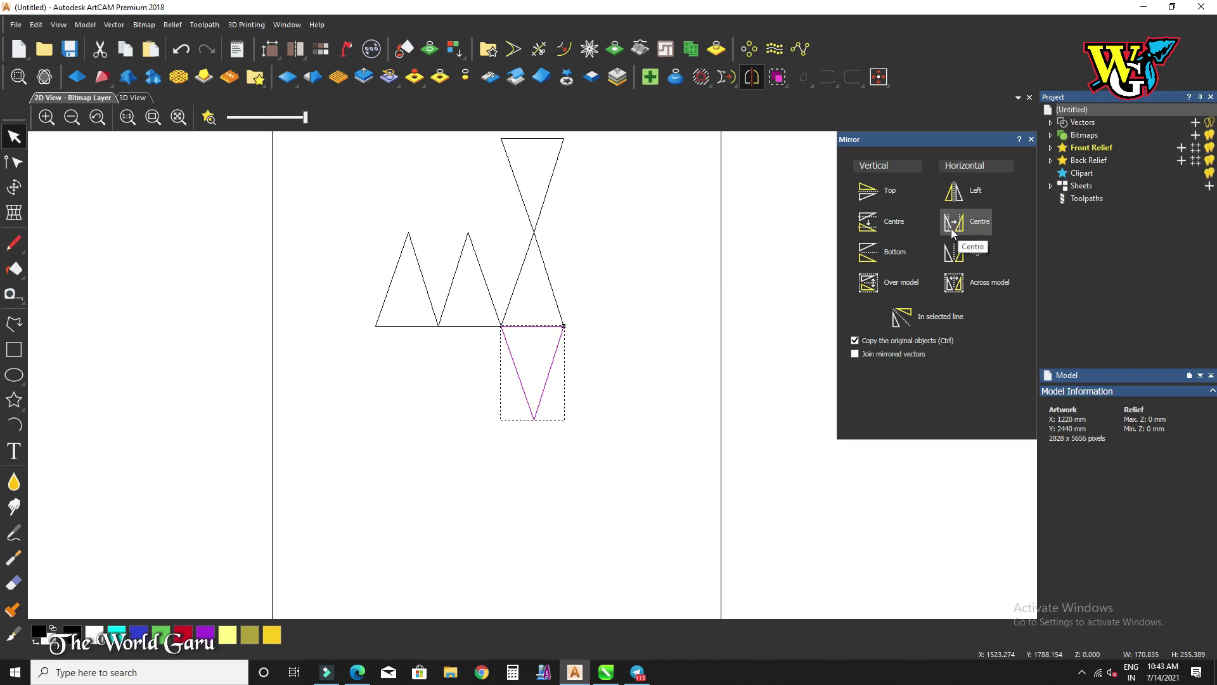
Step: Delete the upper, lower, right and middle triangles, keeping only the leftmost one
key("Delete")
left_click(557, 310)
key("Delete")
left_click(531, 213)
key("Delete")
left_click(488, 275)
key("Delete")
Step: Mirror a copy of the remaining triangle horizontally about its centre, and delete that copy
left_click(426, 288)
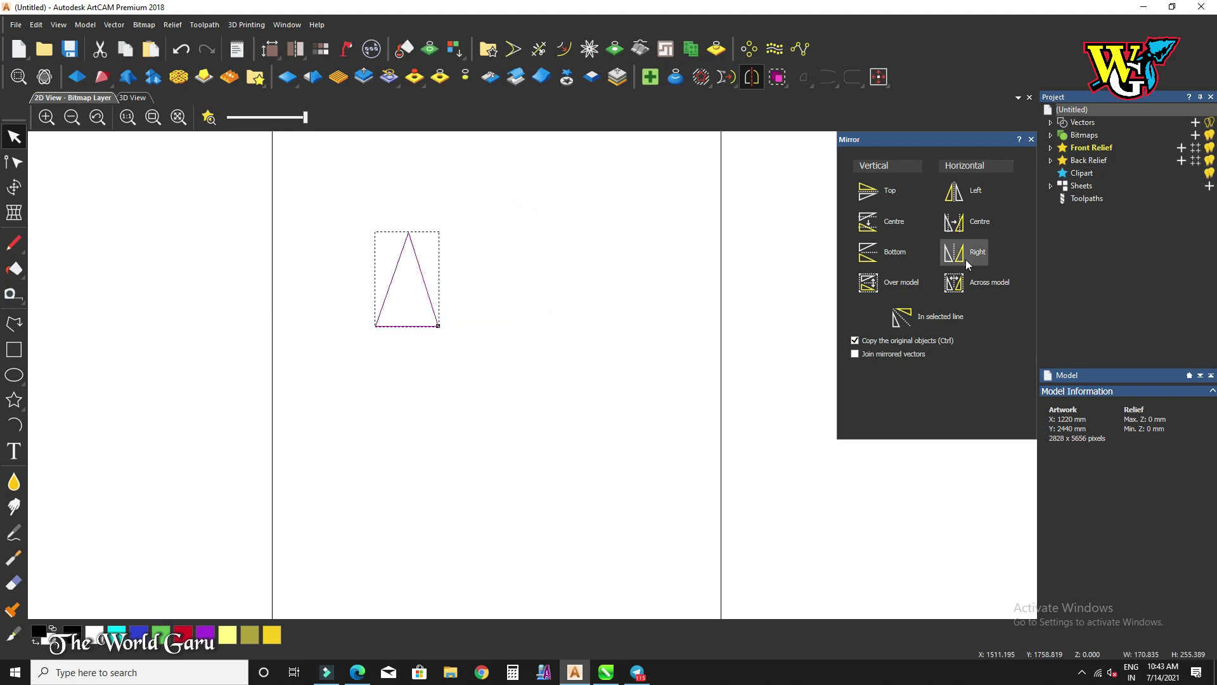
left_click(954, 221)
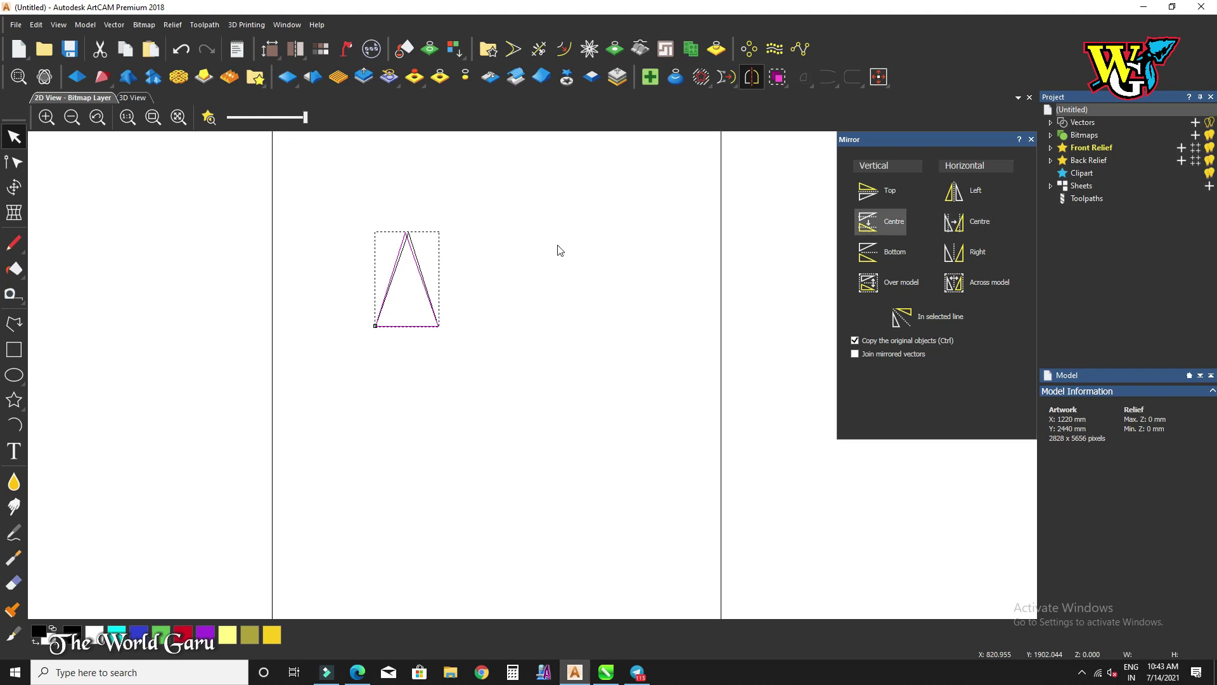
scroll(418, 285, "up", 4)
key("Delete")
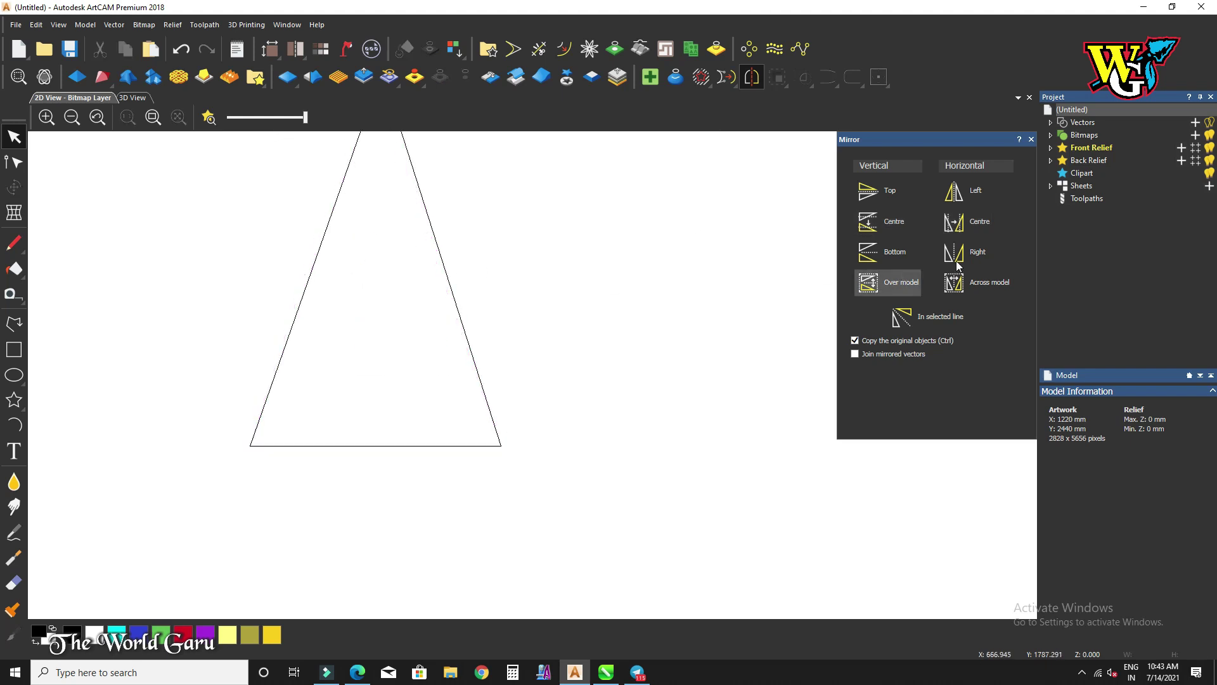
Step: Mirror a copy of the triangle vertically over the model
left_click(894, 283)
left_click(976, 317)
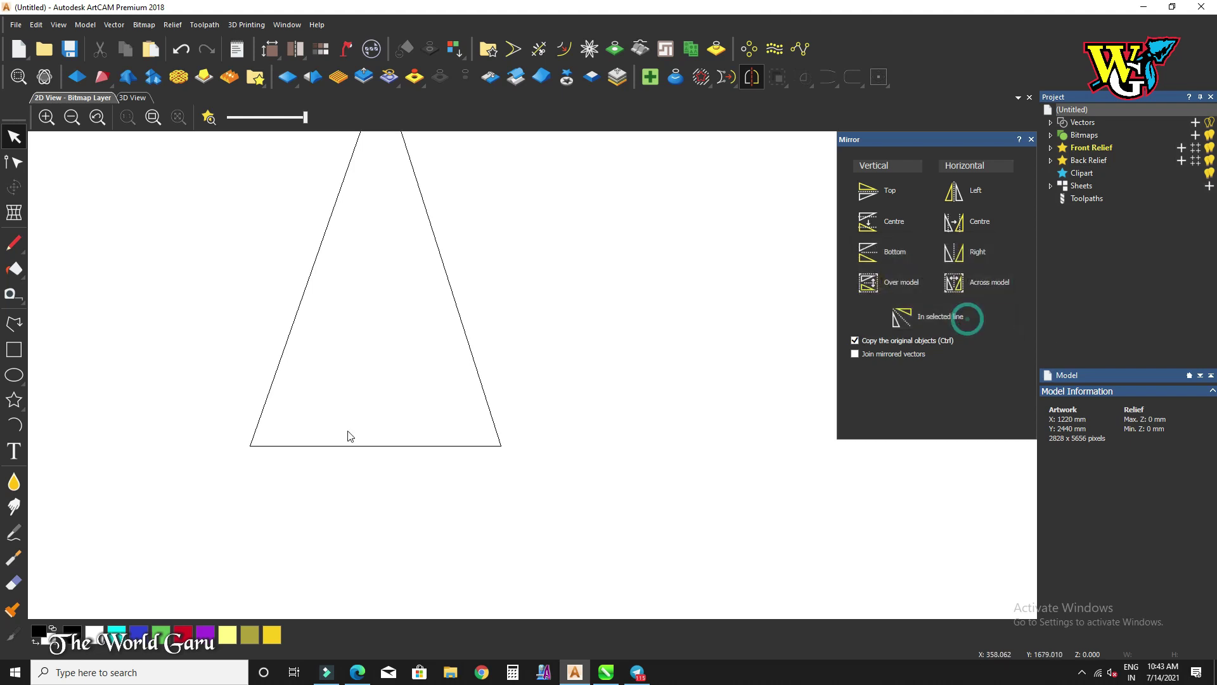
left_click(487, 406)
scroll(666, 418, "down", 2)
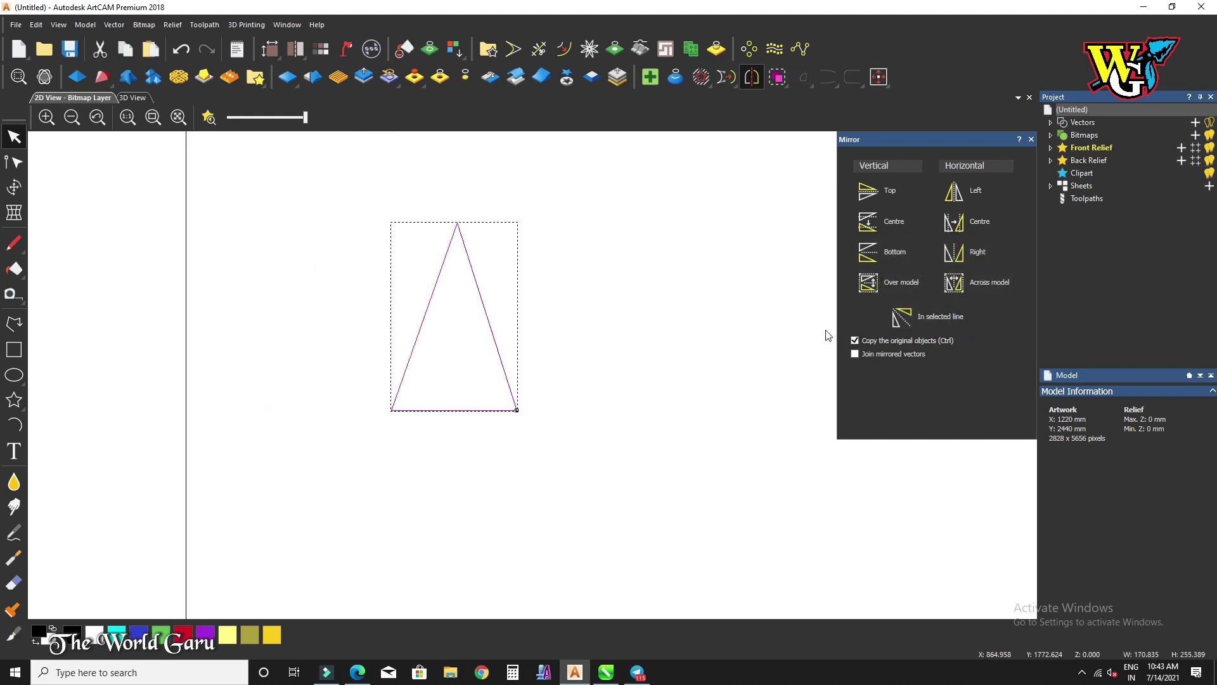
left_click(867, 284)
scroll(613, 377, "down", 5)
scroll(535, 443, "up", 4)
scroll(514, 442, "down", 1)
scroll(542, 465, "up", 2)
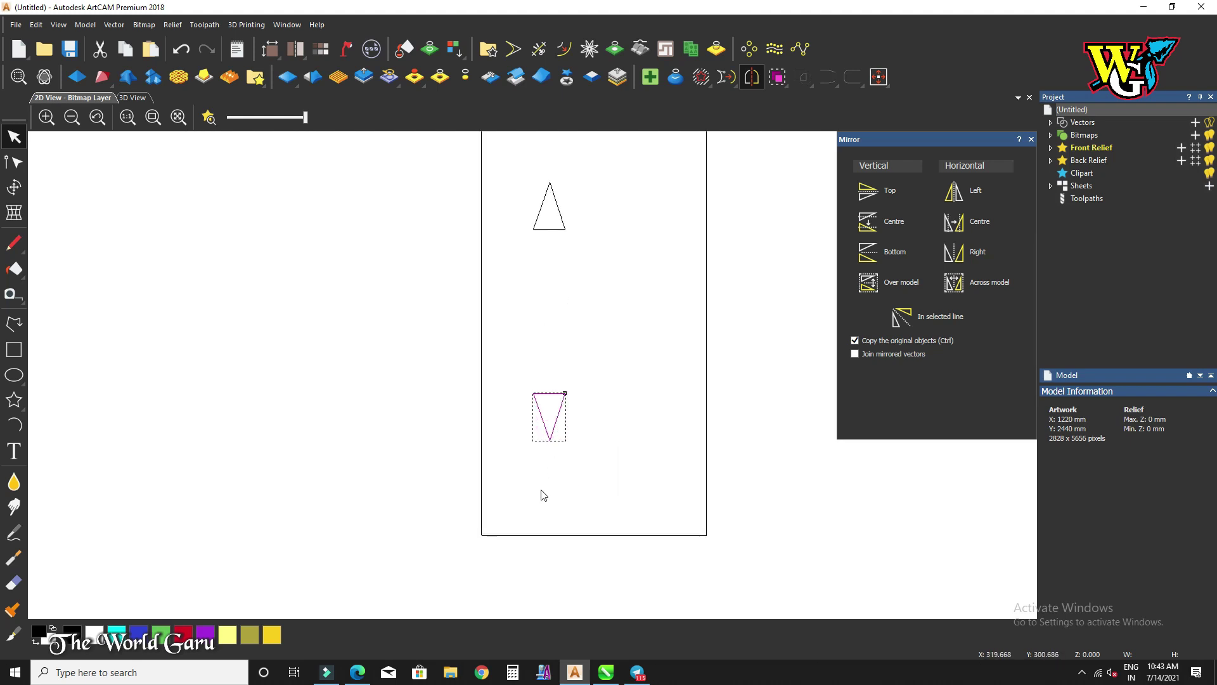
scroll(554, 206, "up", 1)
scroll(556, 207, "down", 2)
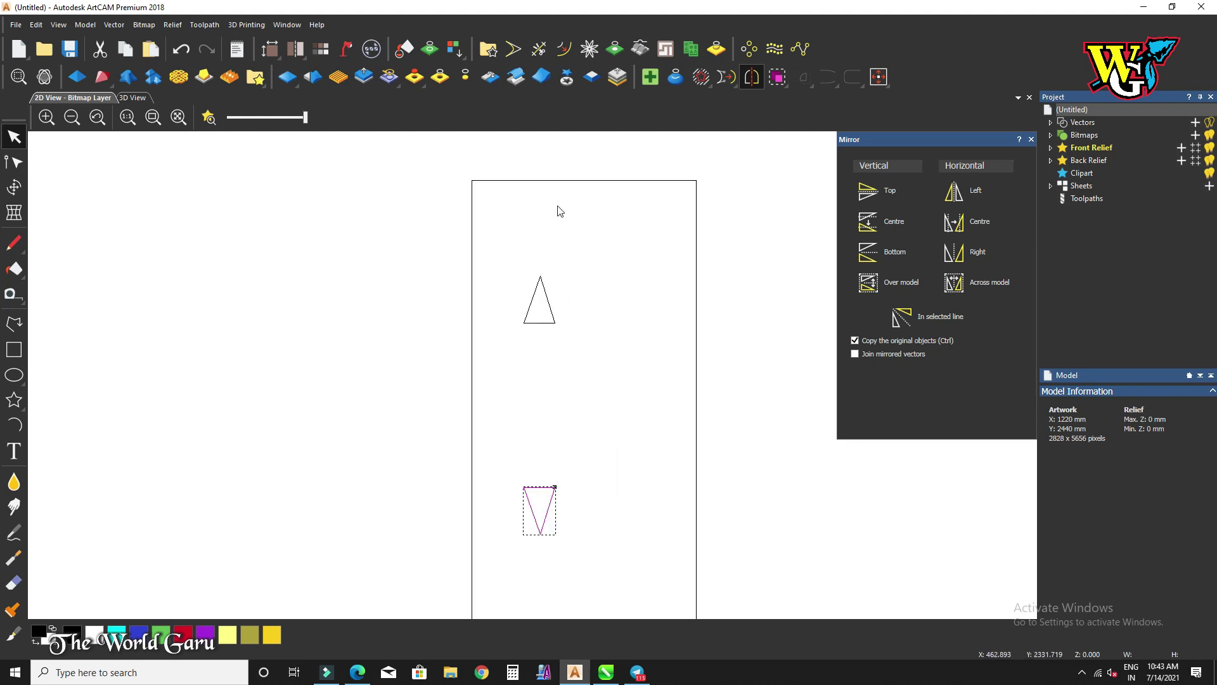
Step: Delete the mirrored copy and move the remaining triangle down near the model's lower edge
key("Delete")
left_click(516, 322)
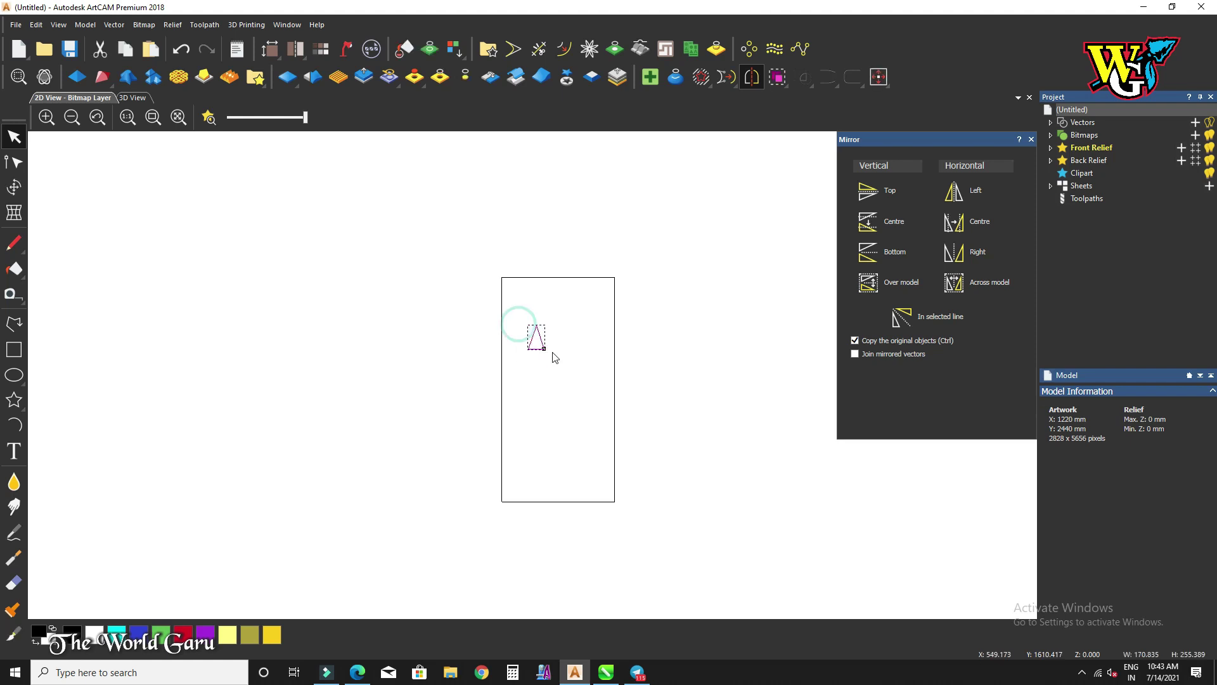
left_click_drag(539, 336, 532, 480)
key("Escape")
Step: Mirror a copy of the lowered triangle vertically over the model and inspect both triangles
left_click(874, 289)
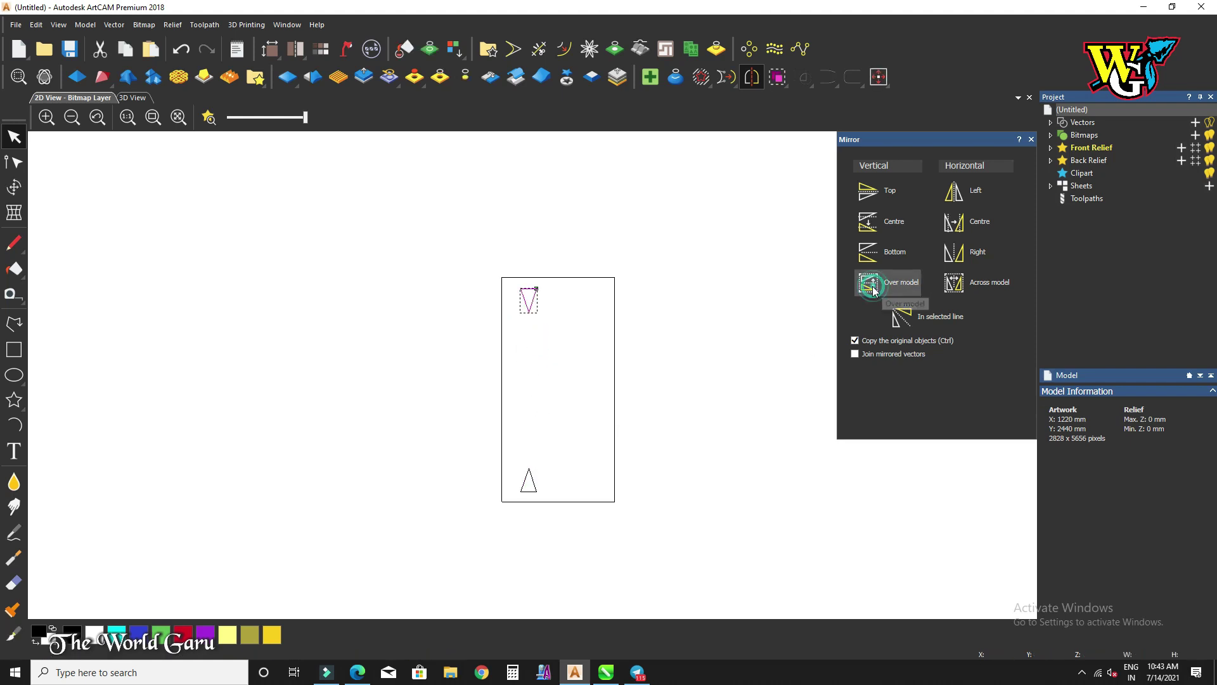
scroll(538, 291, "up", 3)
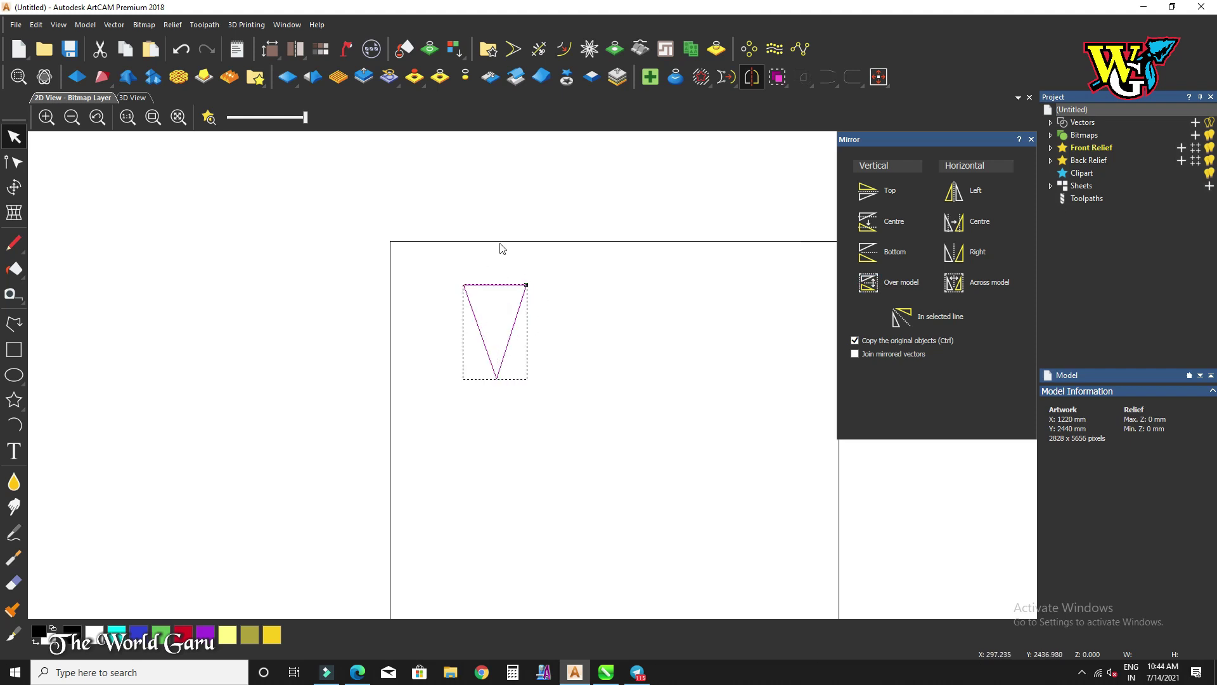
scroll(501, 281, "down", 5)
scroll(530, 472, "up", 4)
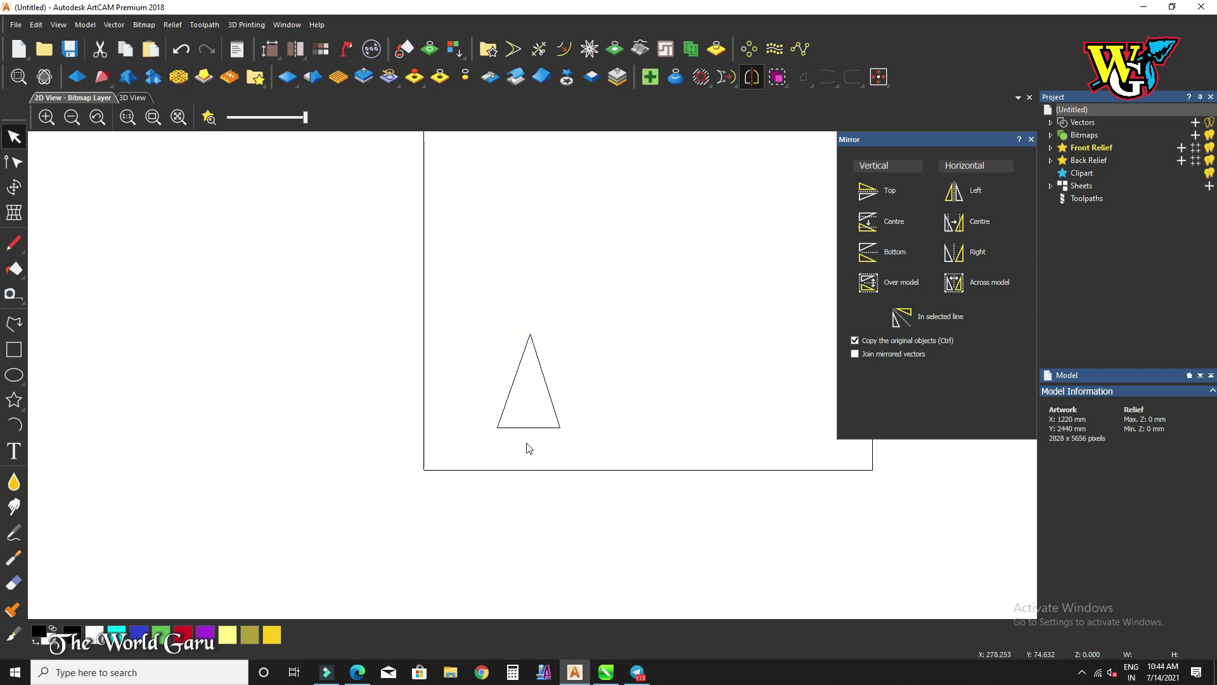
scroll(529, 452, "down", 4)
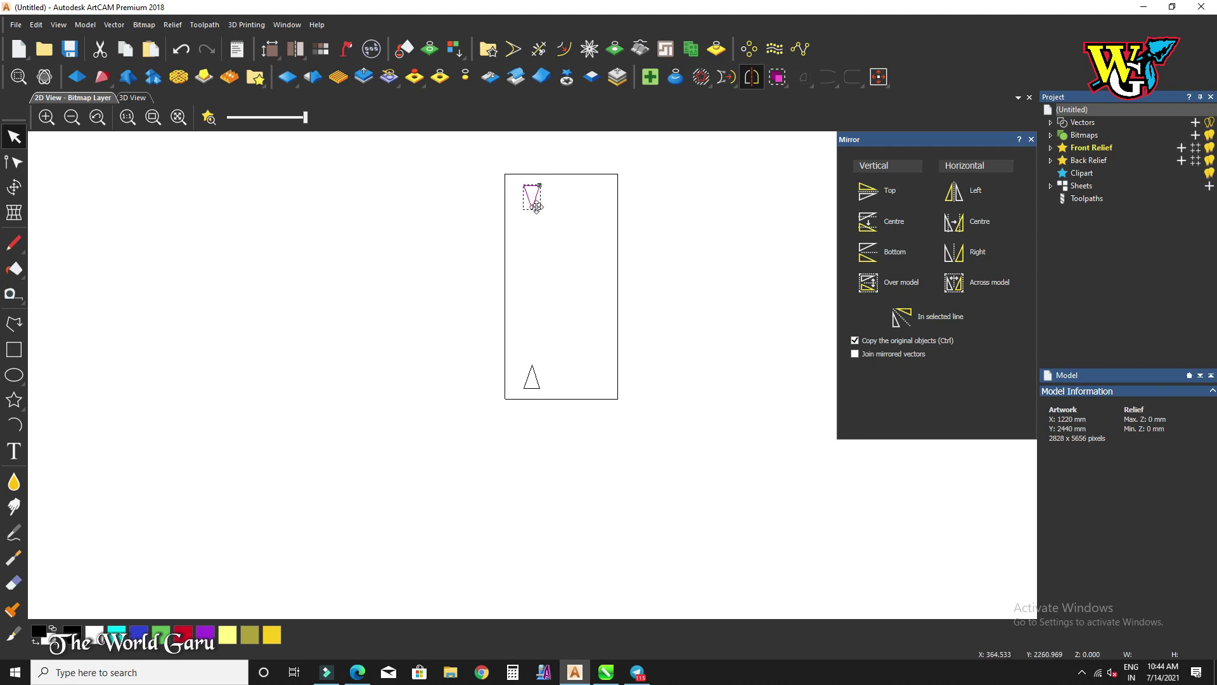
Step: Delete the mirrored triangle near the model's upper edge, keeping the lower one
left_click_drag(489, 180, 576, 410)
key("Delete")
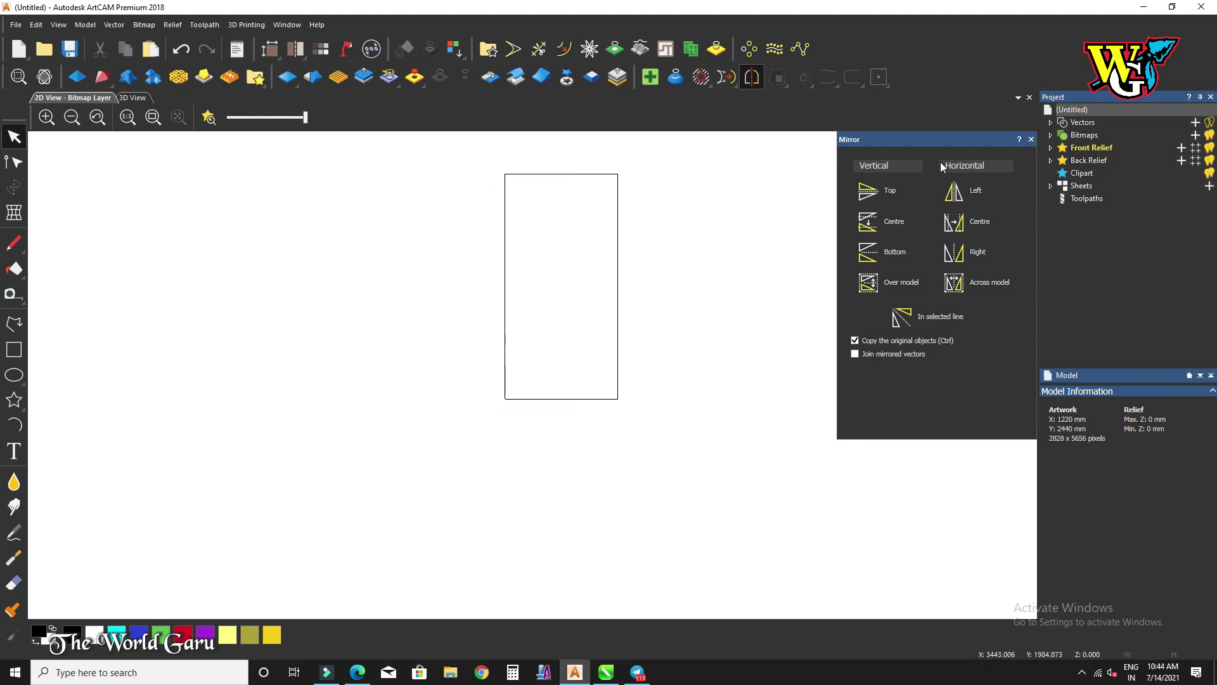
key("super+space")
key("ctrl+z")
left_click_drag(489, 167, 573, 225)
key("Delete")
Step: Move the triangle up along the model's left edge and try mirroring a copy horizontally across the model
left_click(530, 374)
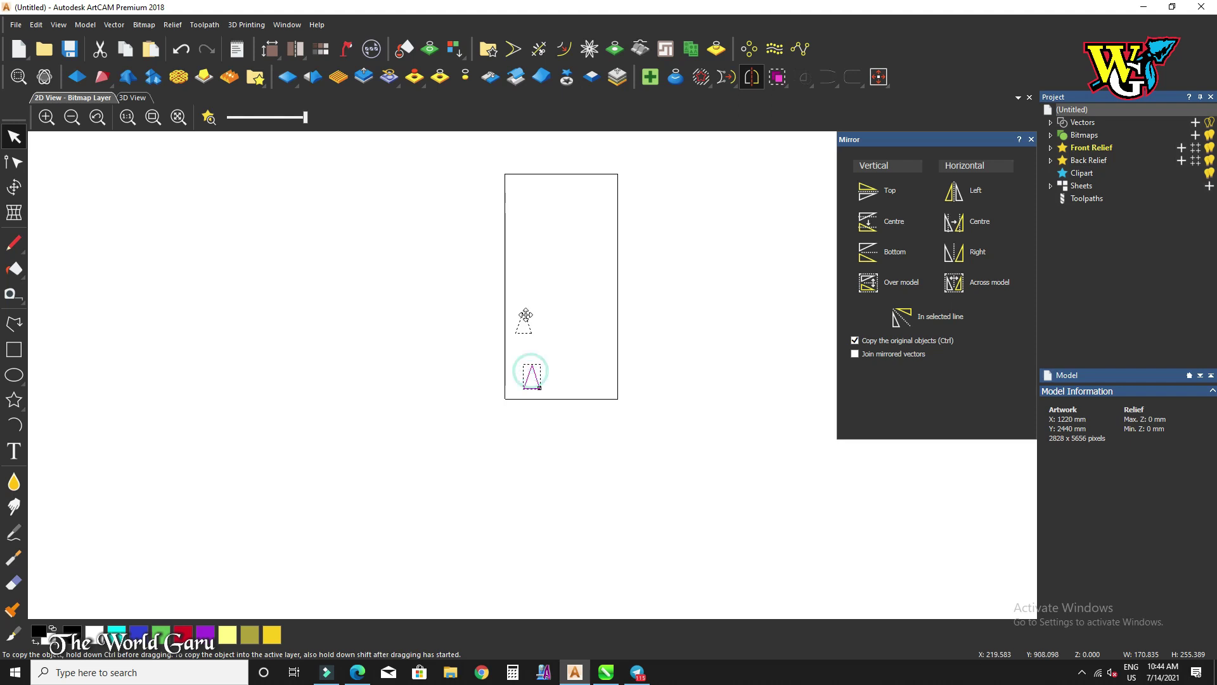
key("F4")
scroll(521, 301, "down", 4)
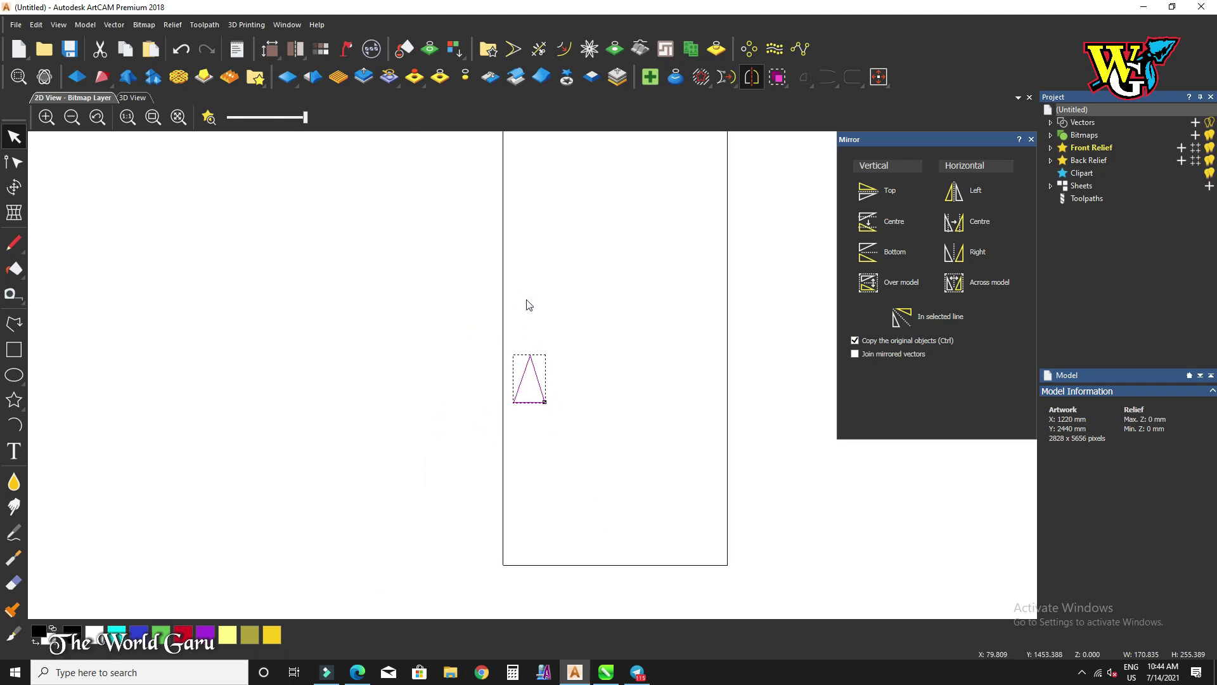
left_click(954, 283)
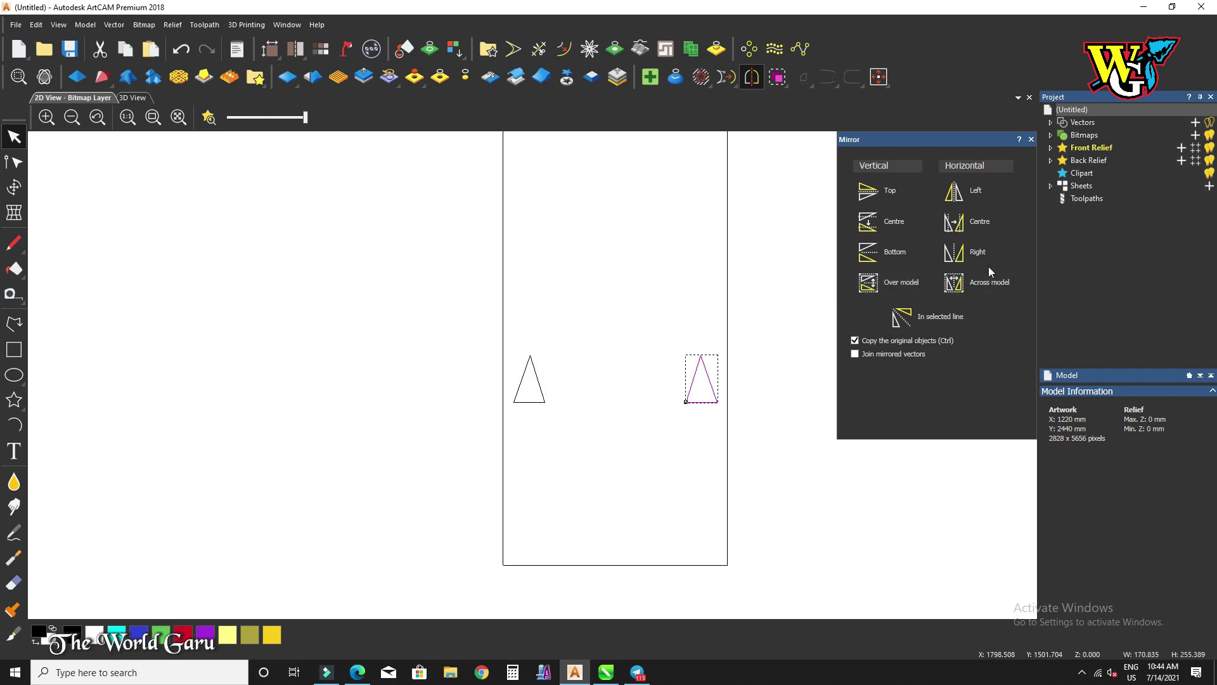
key("ctrl+z")
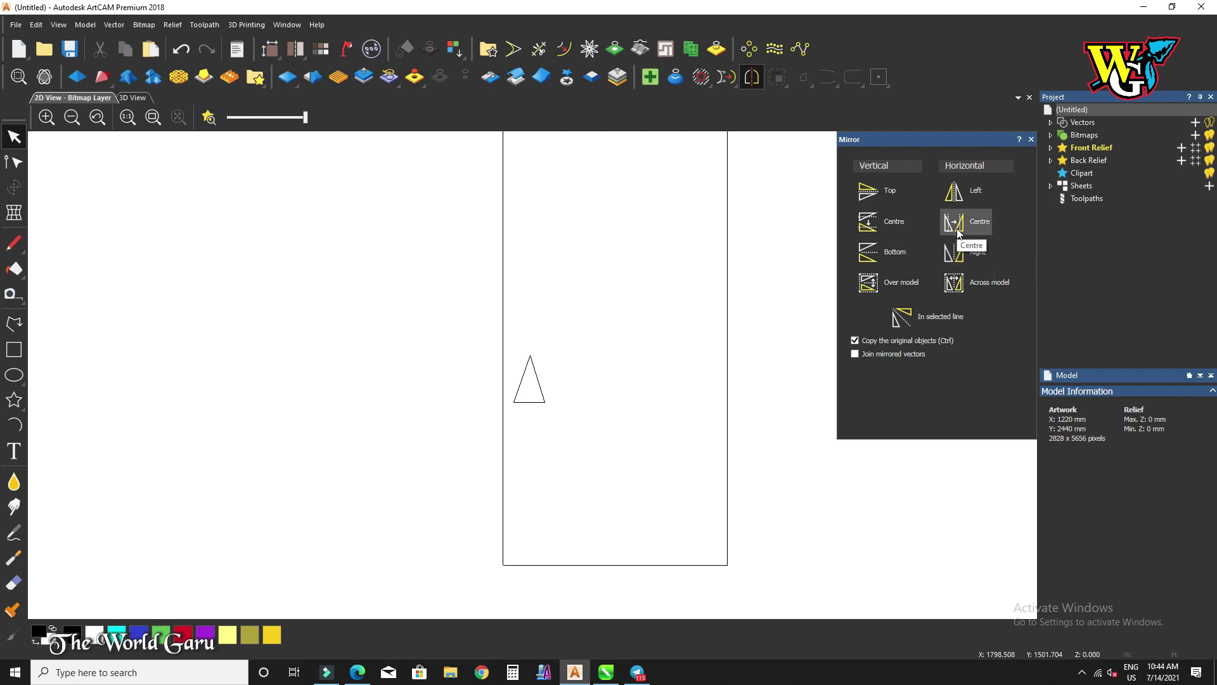
Step: Mirror a copy of the triangle vertically about its centre, and delete that copy
left_click_drag(470, 333, 568, 415)
left_click(868, 221)
scroll(530, 369, "up", 3)
scroll(535, 372, "down", 1)
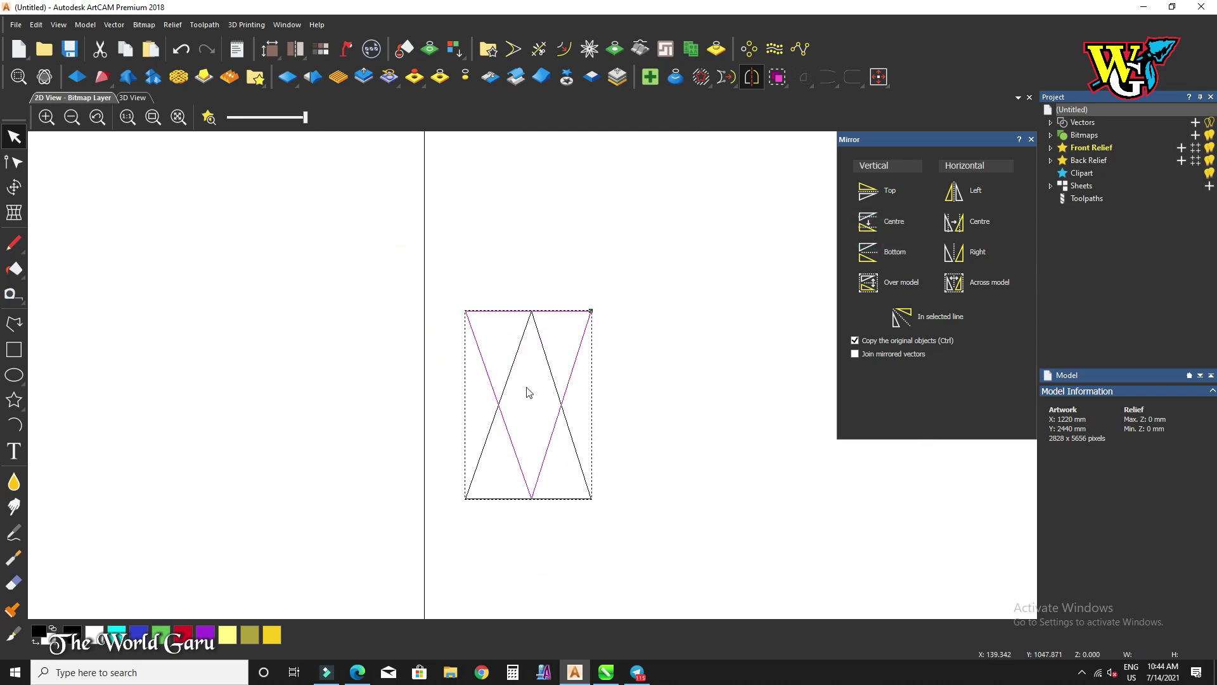
key("Delete")
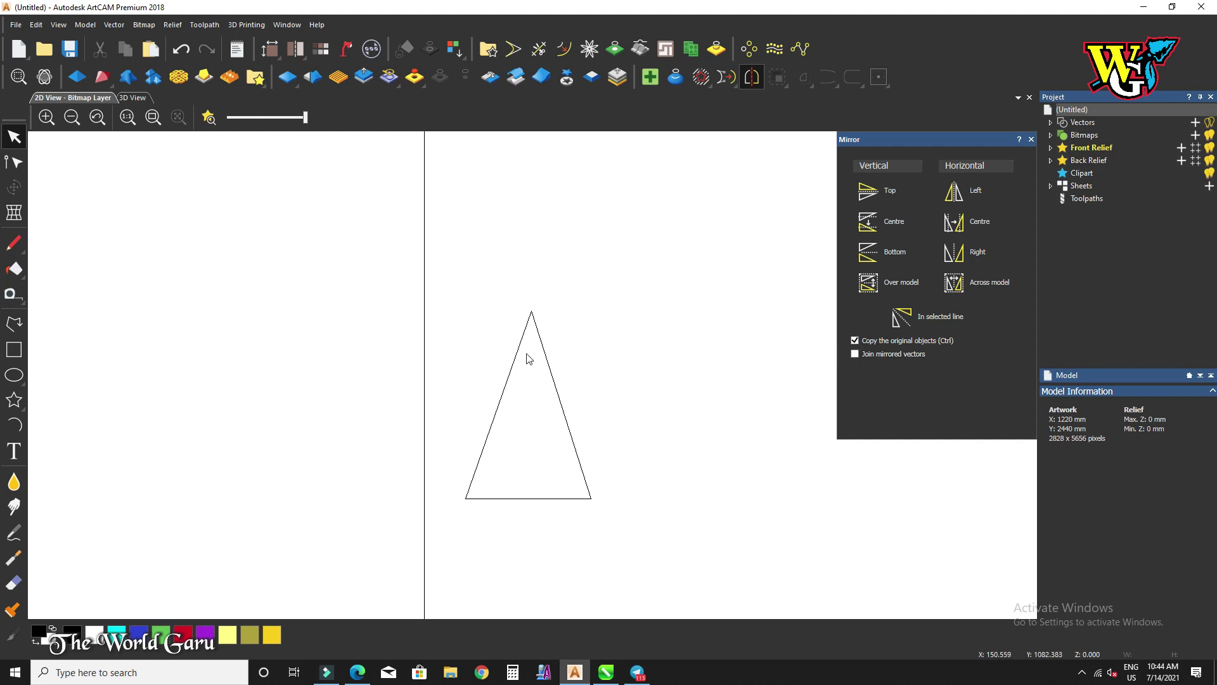
Step: Turn off copying of the original objects and mirror the triangle horizontally to its left and vertically about its top
left_click(551, 361)
left_click(855, 341)
left_click(955, 192)
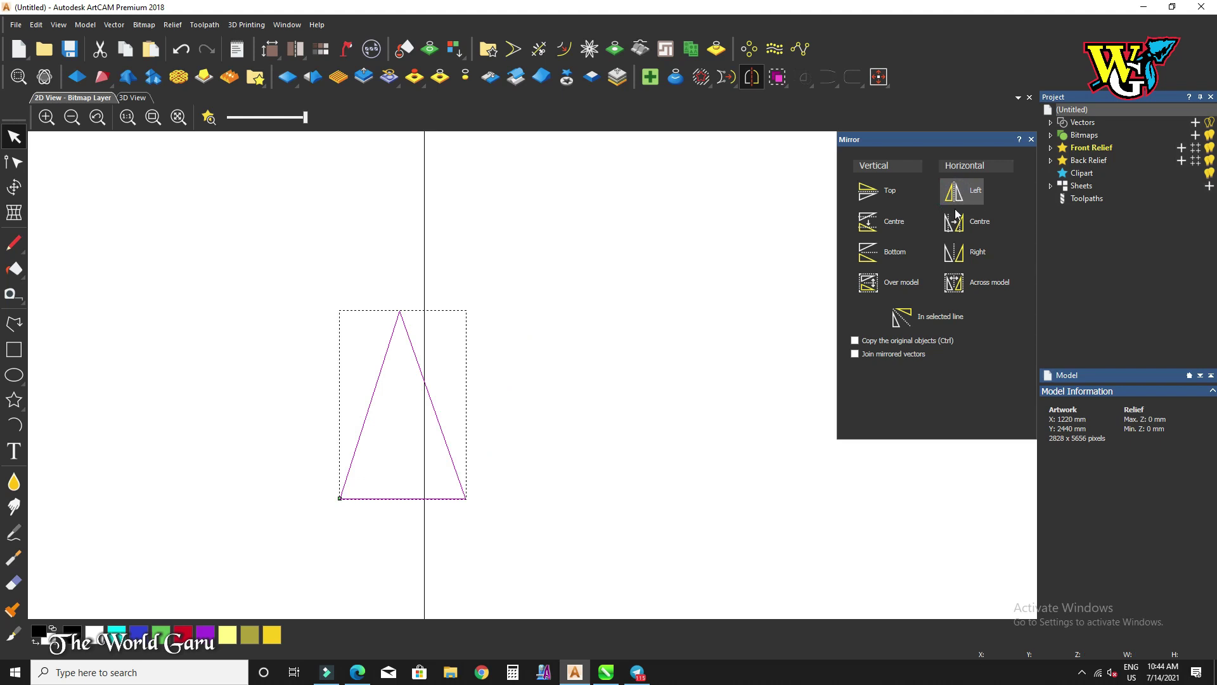
left_click(888, 192)
scroll(584, 344, "down", 4)
scroll(538, 360, "up", 3)
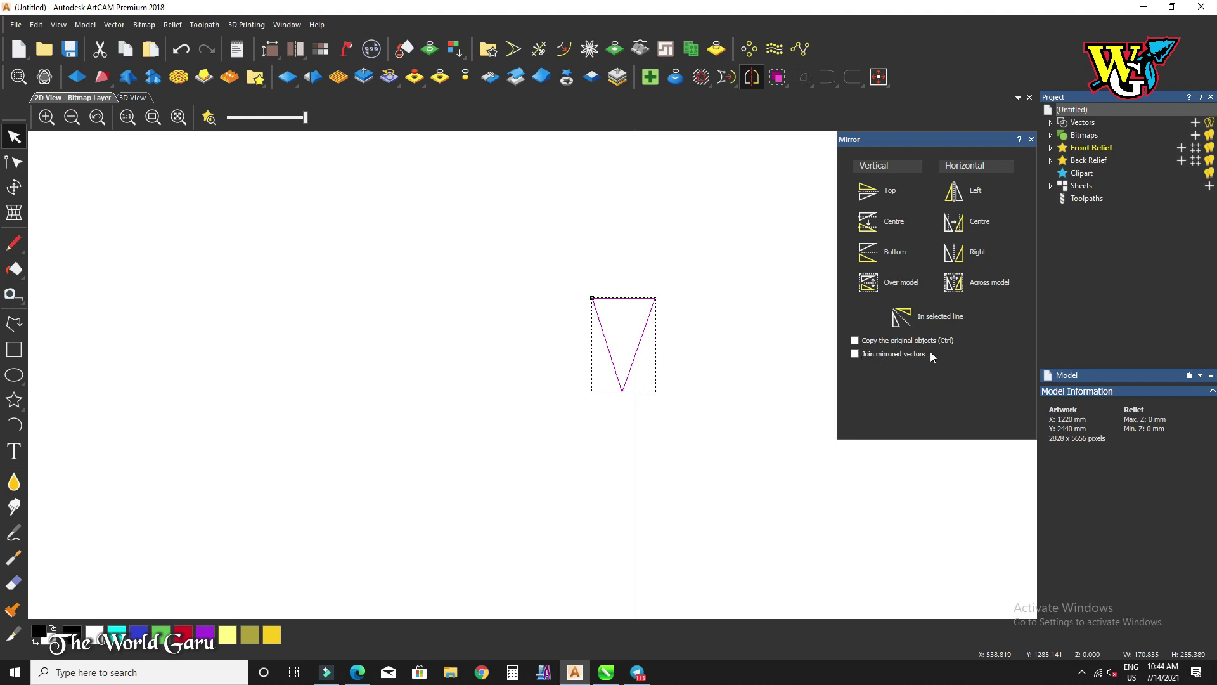
Step: Delete the mirrored triangle and close the Mirror tool
key("Delete")
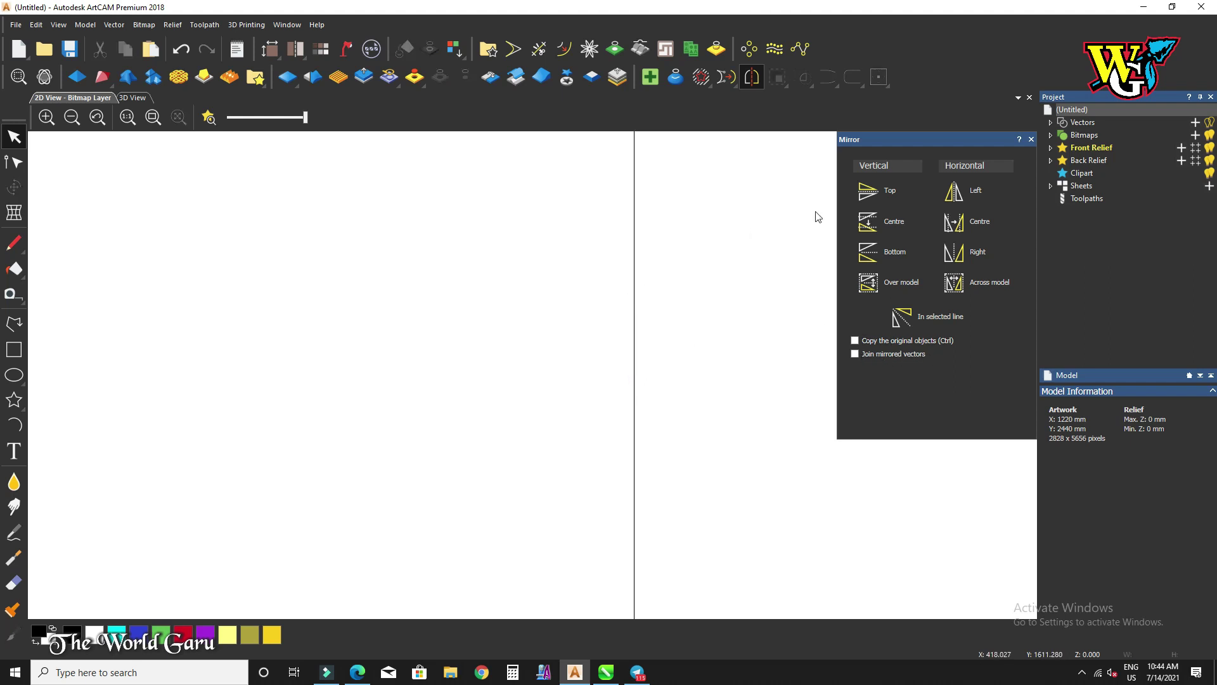
left_click(1031, 139)
scroll(565, 264, "down", 5)
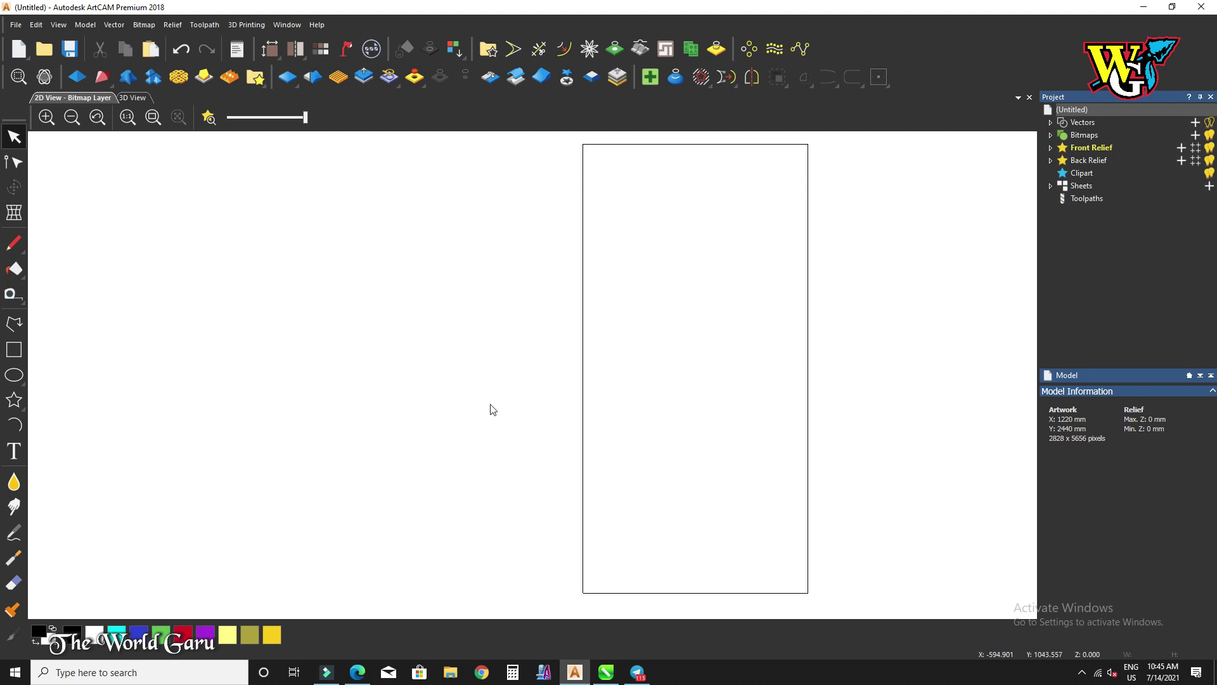
Step: Draw an ellipse about 114 by 211 mm and set its start point to X 500, Y 500 mm
scroll(659, 383, "up", 4)
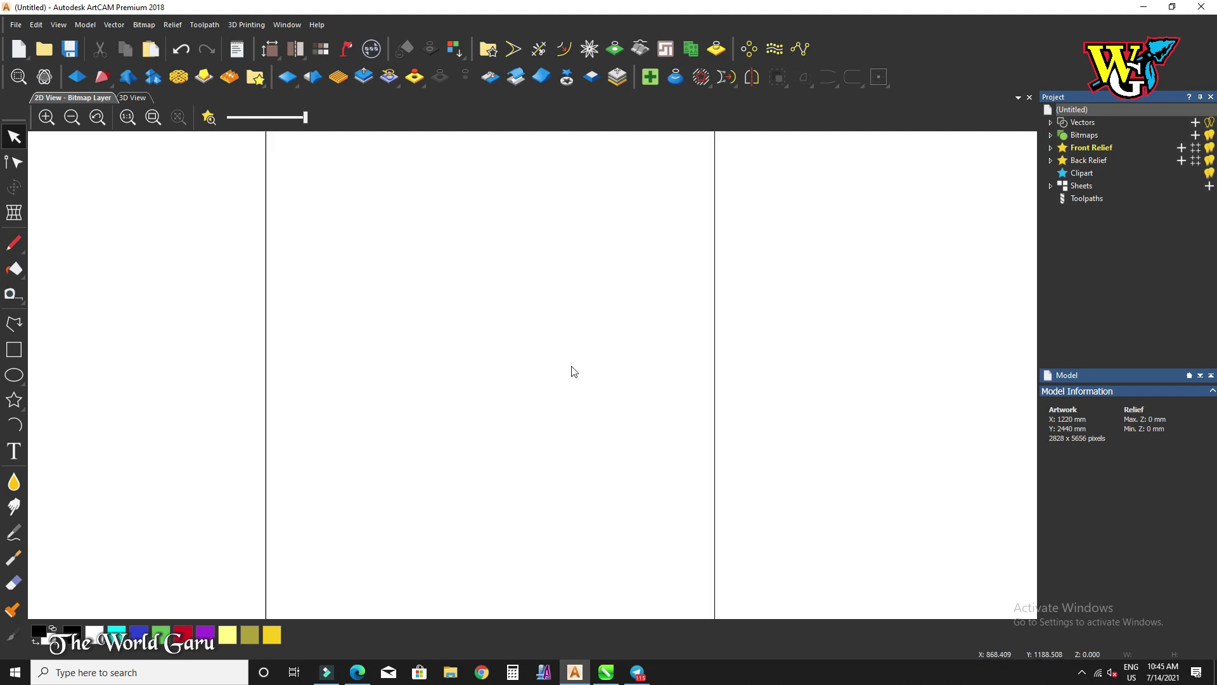
left_click(14, 375)
left_click_drag(485, 371, 532, 405)
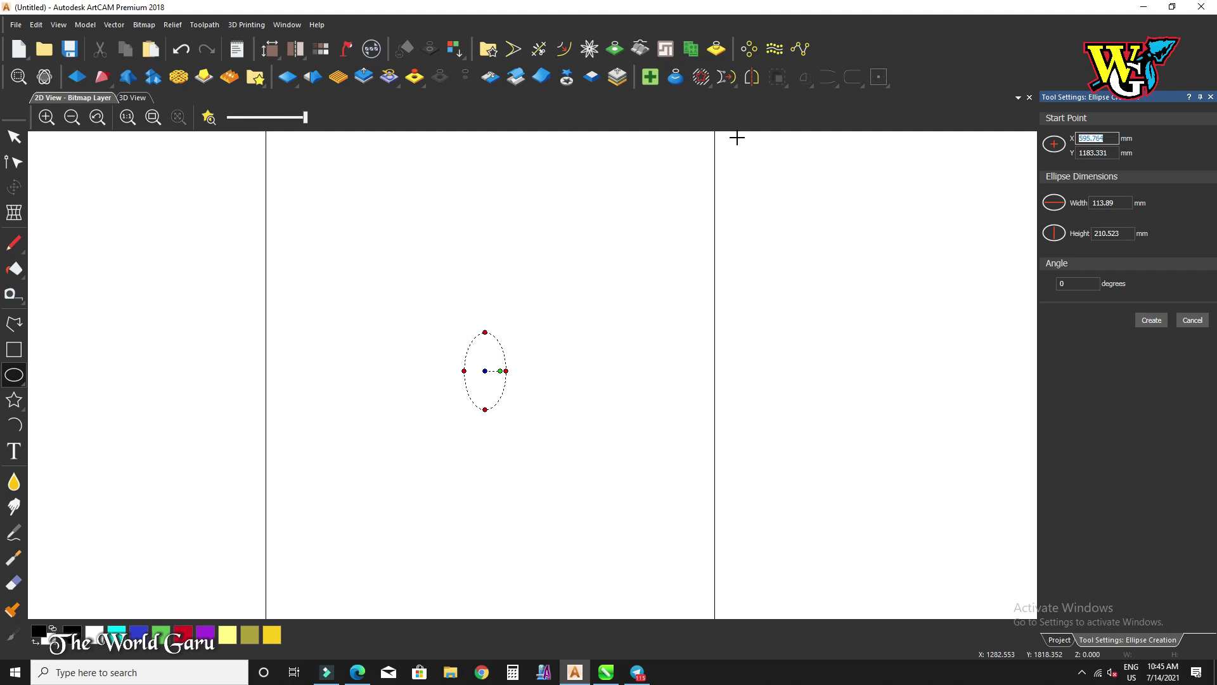
key("Tab")
type("500")
key("Return")
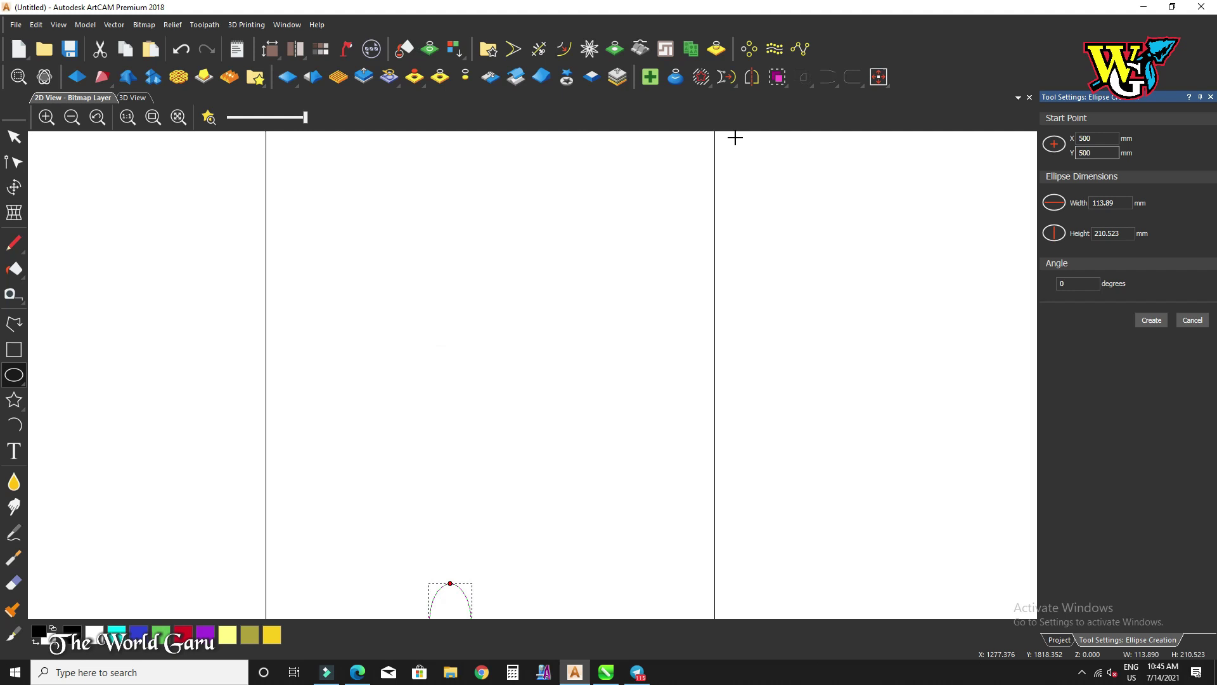
scroll(651, 282, "down", 1)
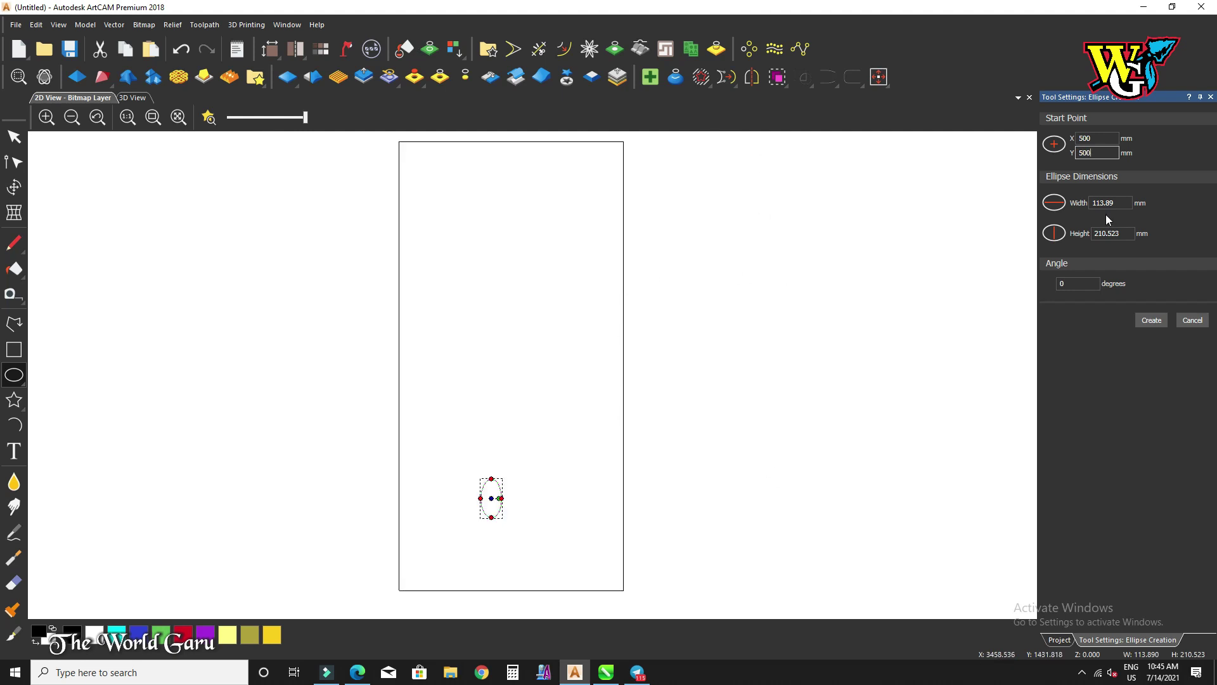
Step: Create a circle 500 mm wide and 500 mm high around the small ellipse
key("Return")
key("Return")
key("Return")
left_click(1148, 321)
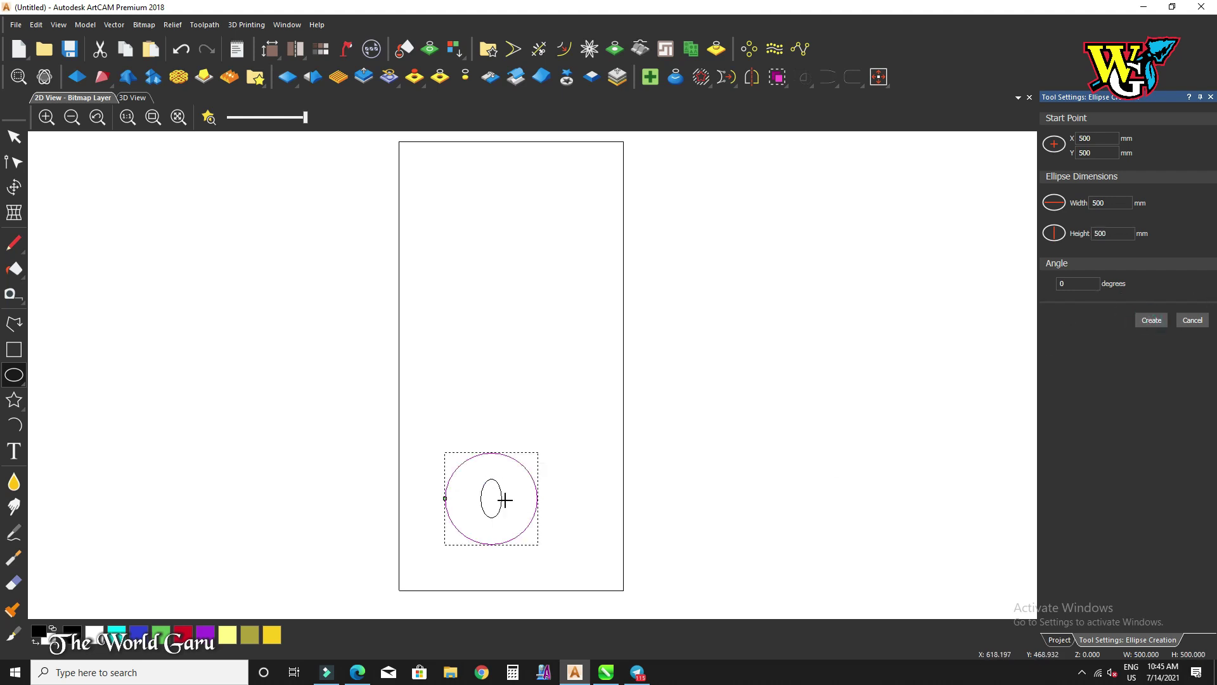
Step: Delete the small inner ellipse and move the circle further up the model
left_click(14, 137)
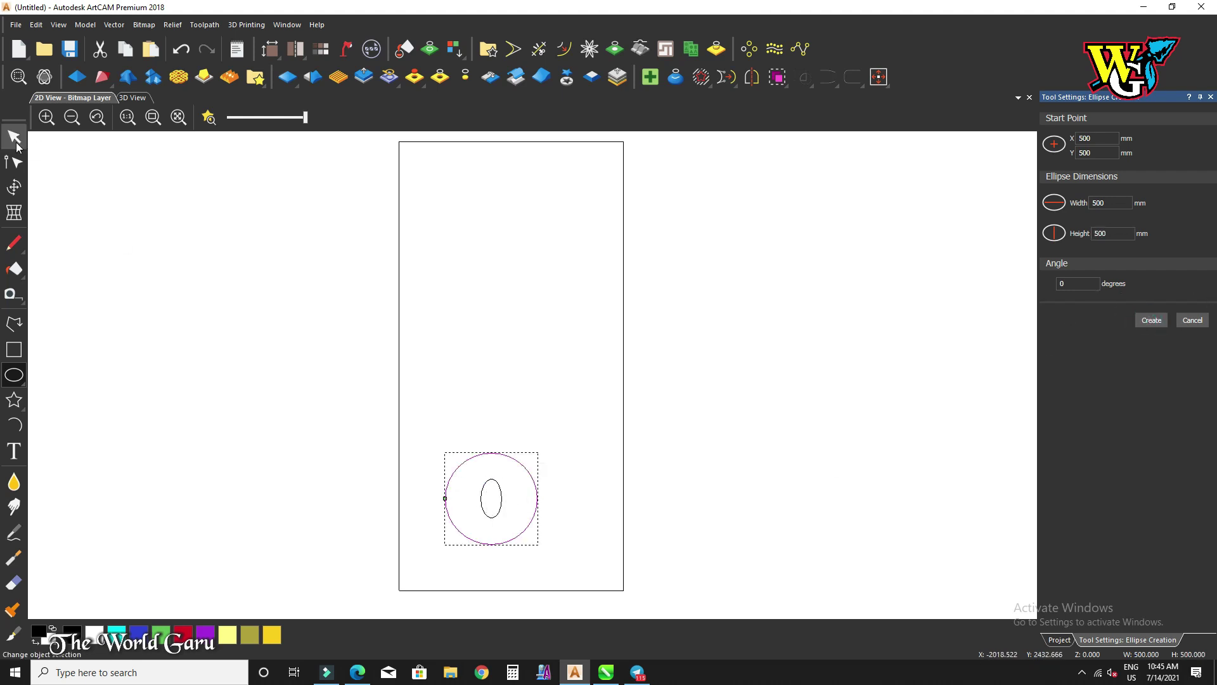
left_click(499, 489)
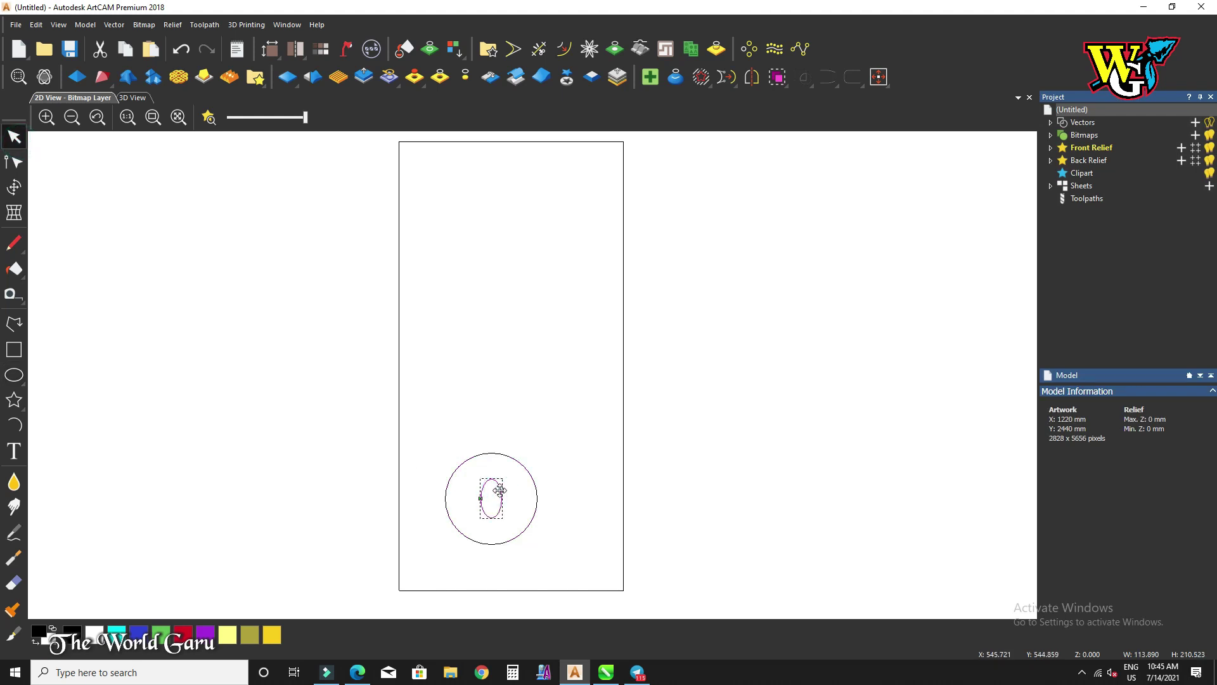
key("Delete")
left_click(534, 480)
left_click_drag(534, 481, 509, 446)
Step: Create a rectangle about 369 by 252 mm overlapping the circle's right side
left_click(14, 349)
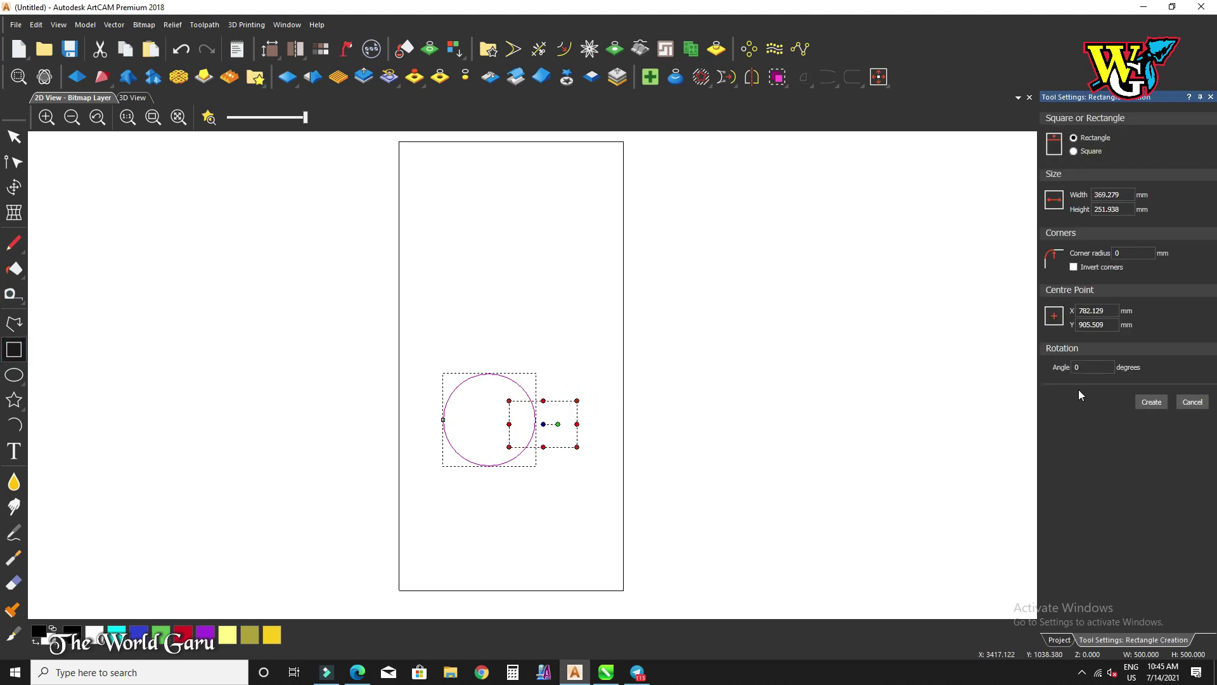
left_click(1149, 405)
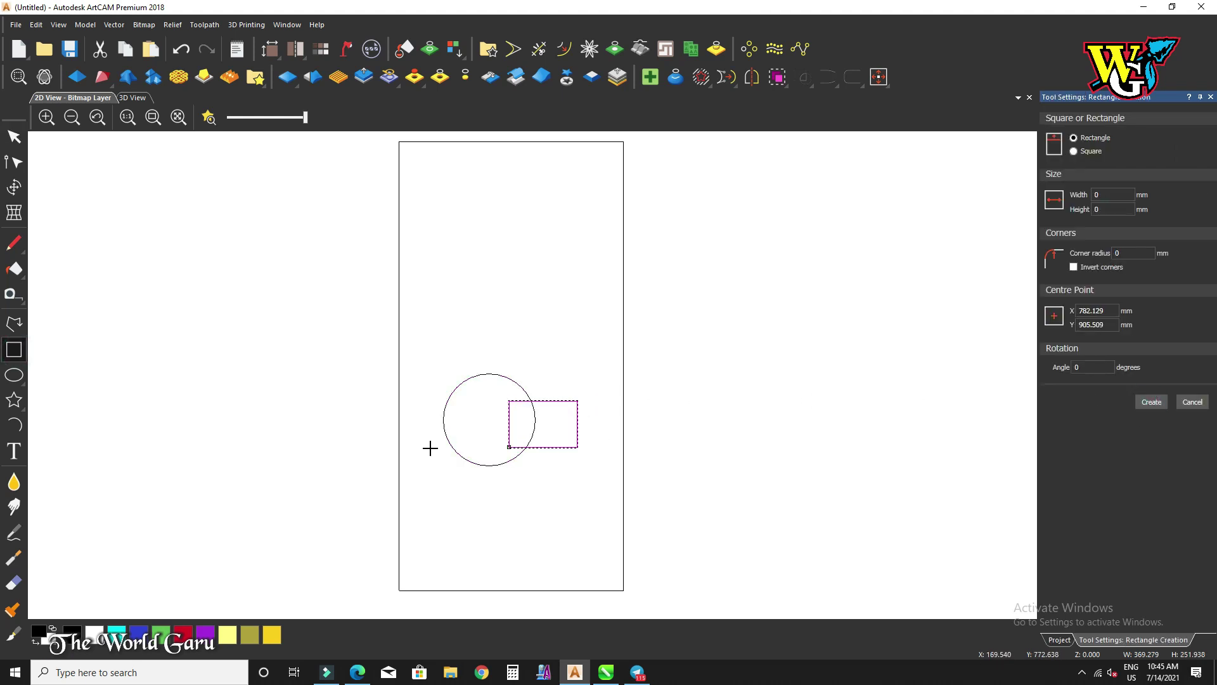
left_click_drag(470, 356, 489, 400)
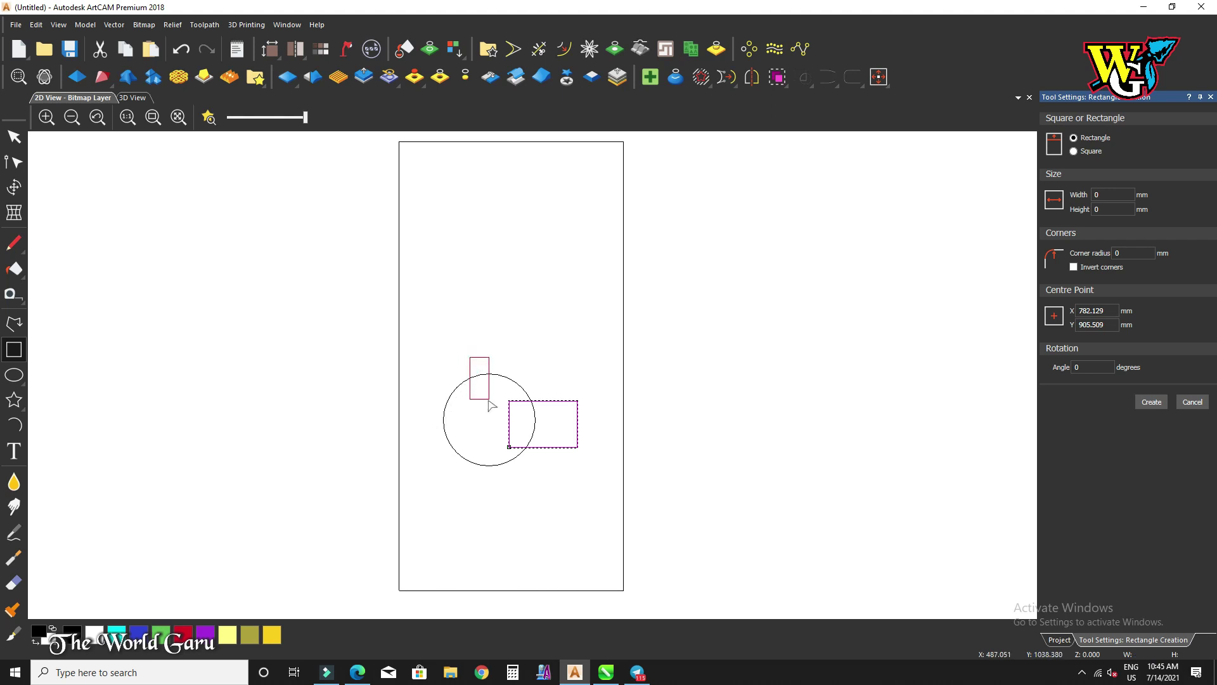
left_click(14, 146)
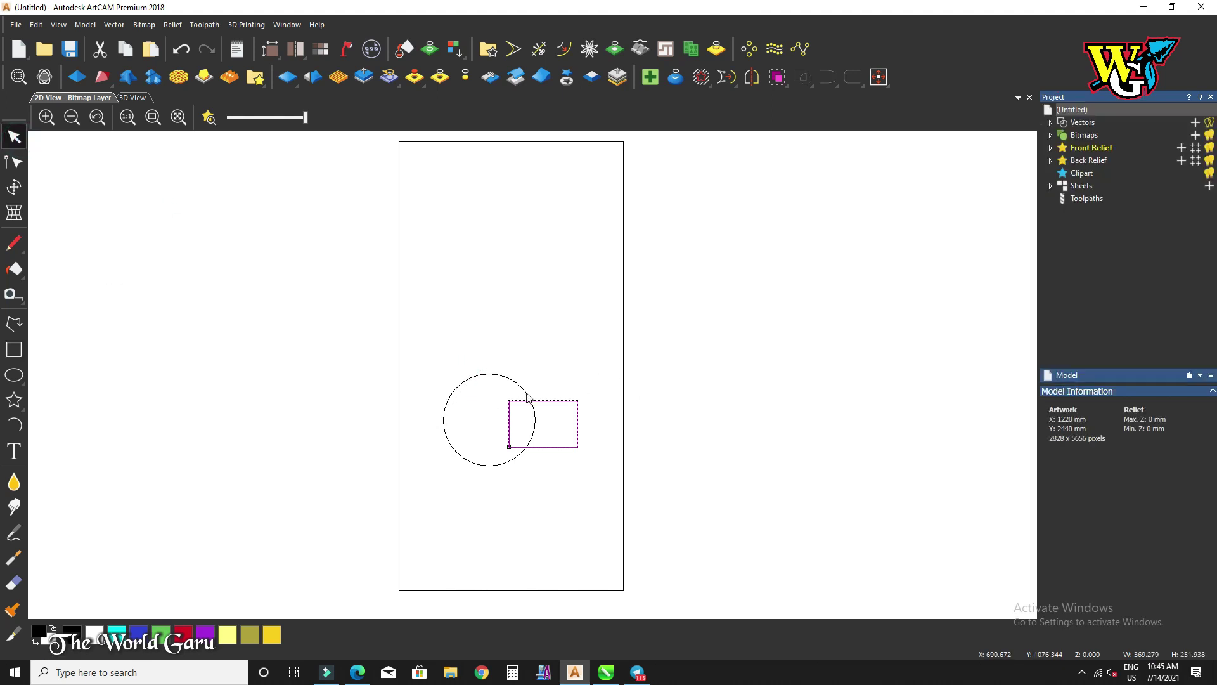
Step: Create an upright rectangle about 124 by 269 mm overlapping the top of the circle
left_click(14, 349)
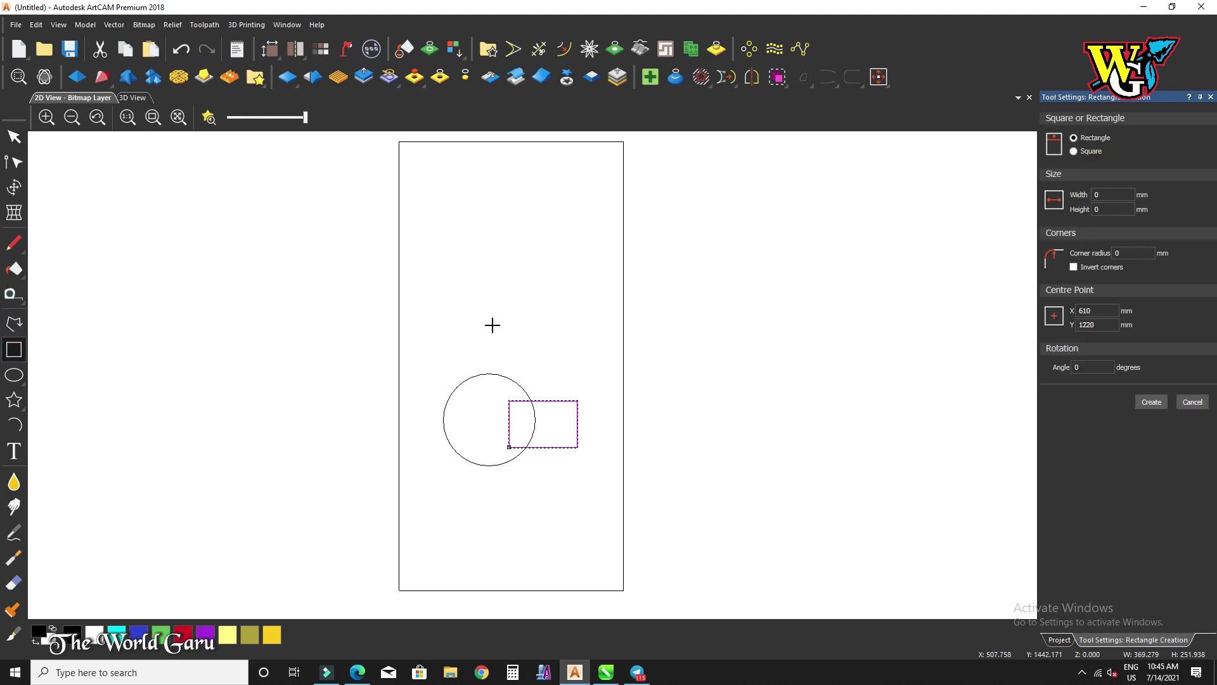
left_click_drag(473, 332, 496, 382)
left_click(1151, 403)
left_click(1192, 402)
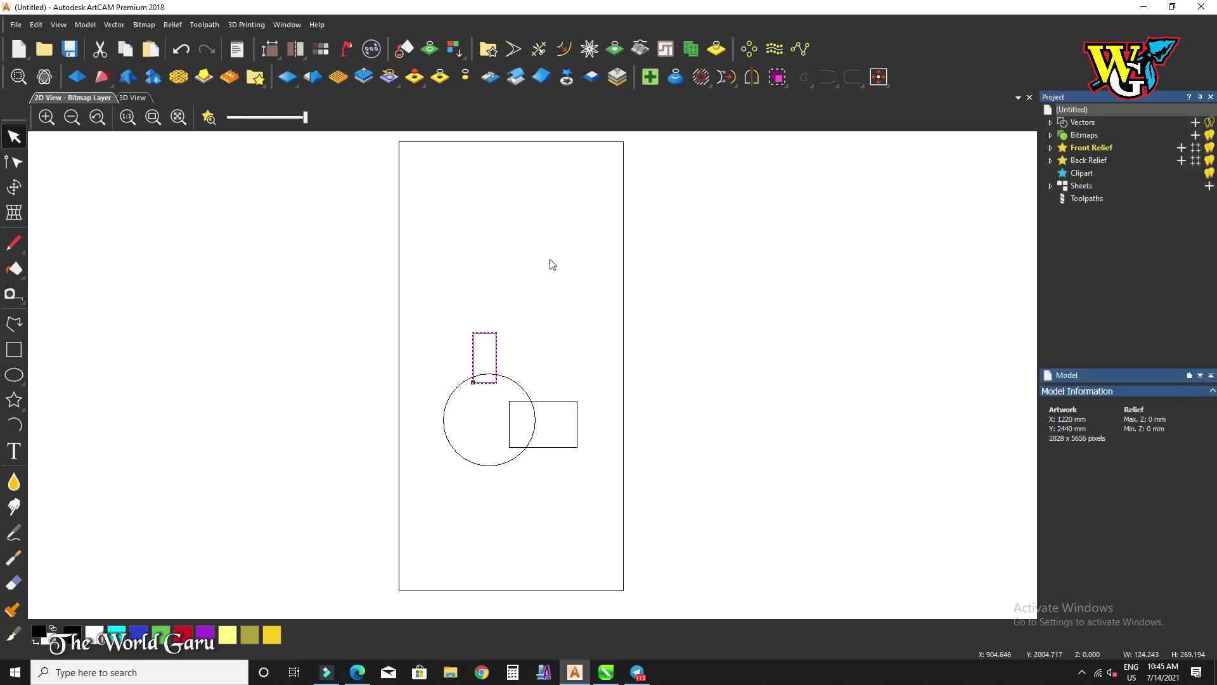
Step: Select the circle and both rectangles and centre them together in the model
scroll(554, 424, "up", 2)
scroll(535, 415, "down", 3)
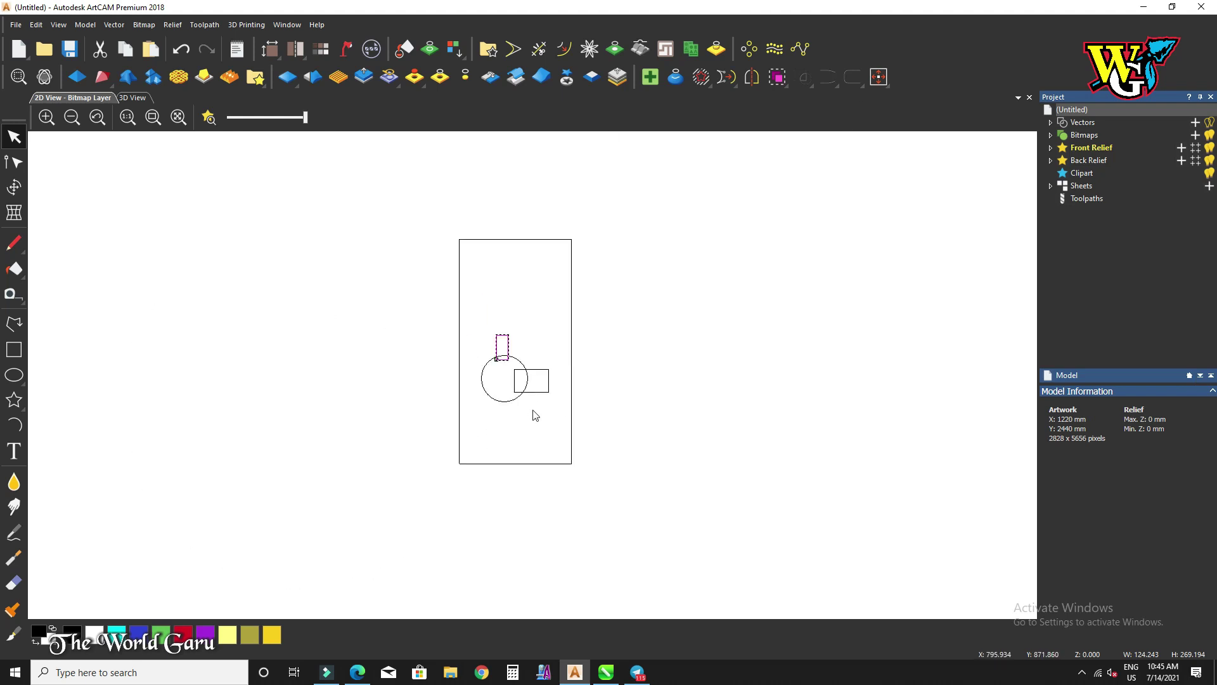
left_click_drag(411, 304, 647, 462)
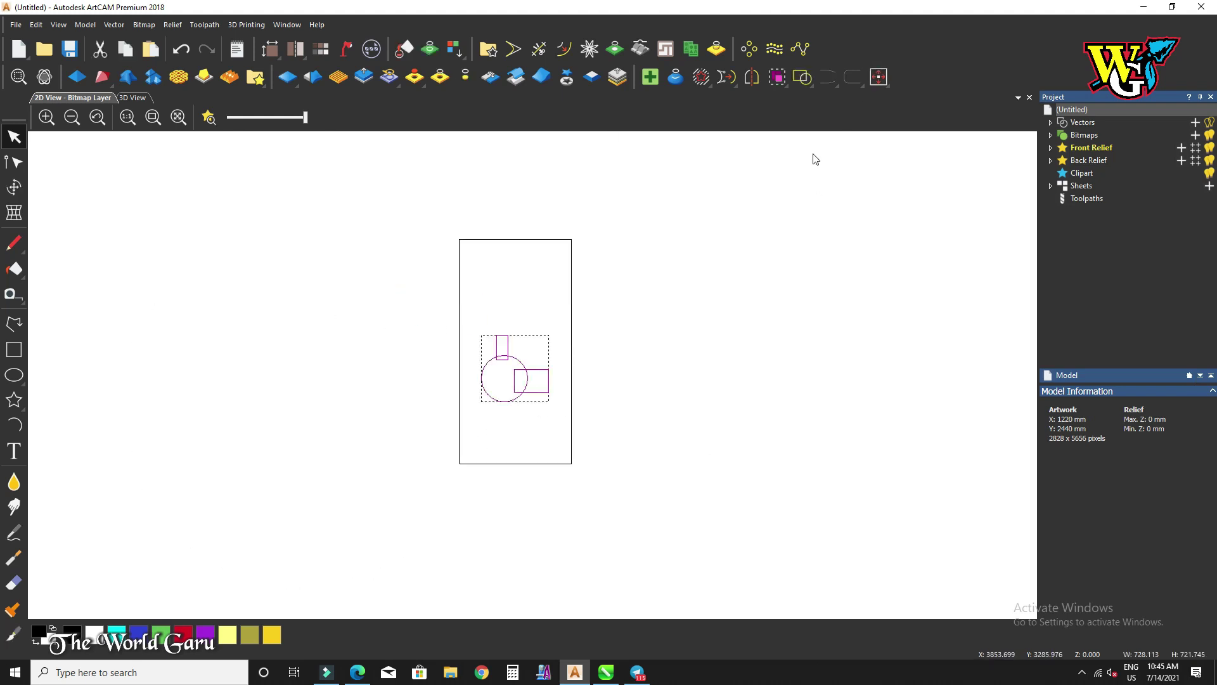
left_click(882, 89)
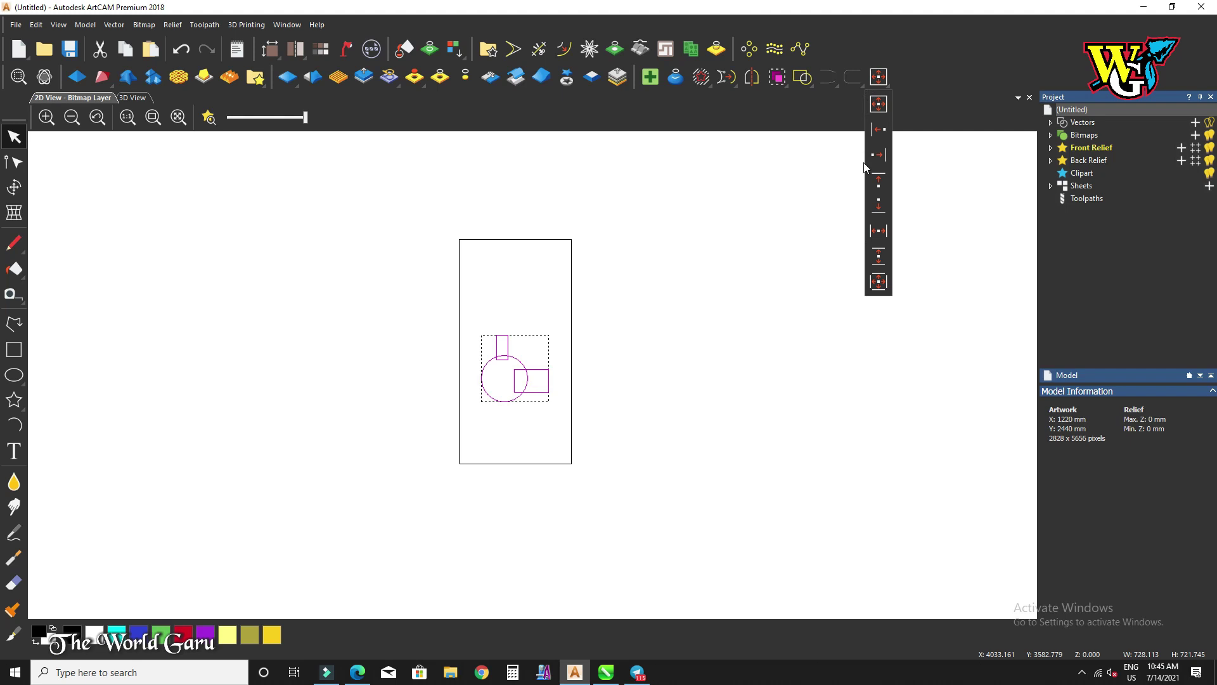
left_click(878, 109)
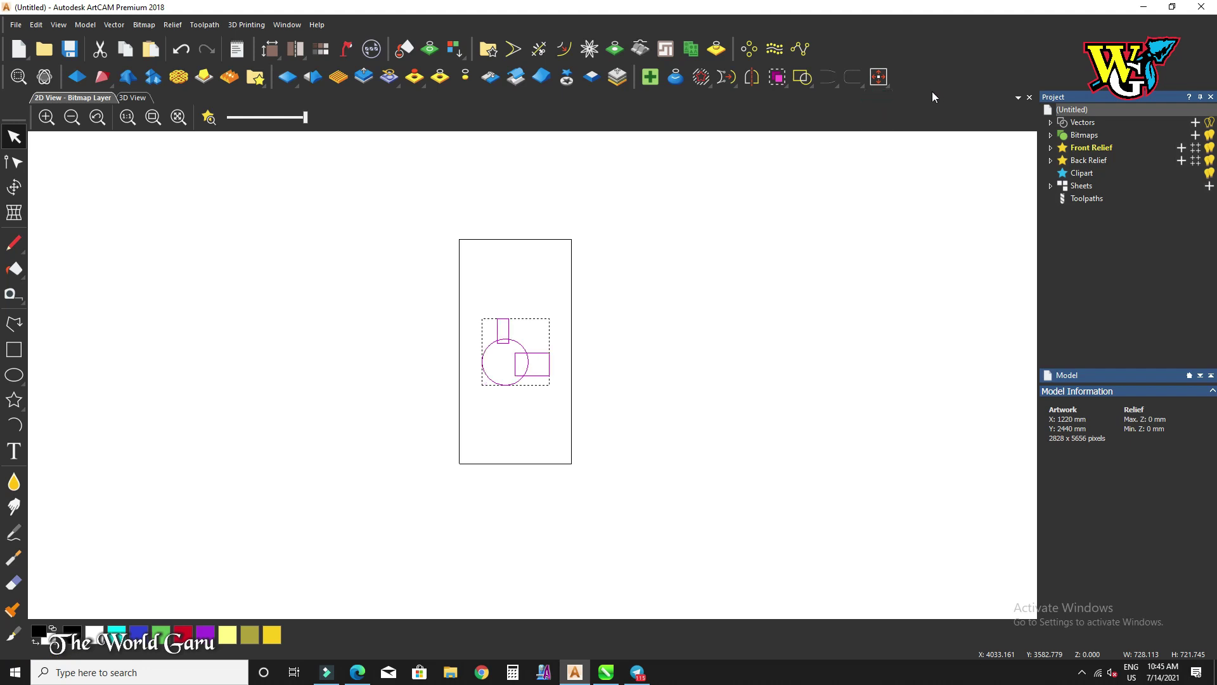
Step: Align the circle and both rectangles to each other on one common centre
left_click(879, 79)
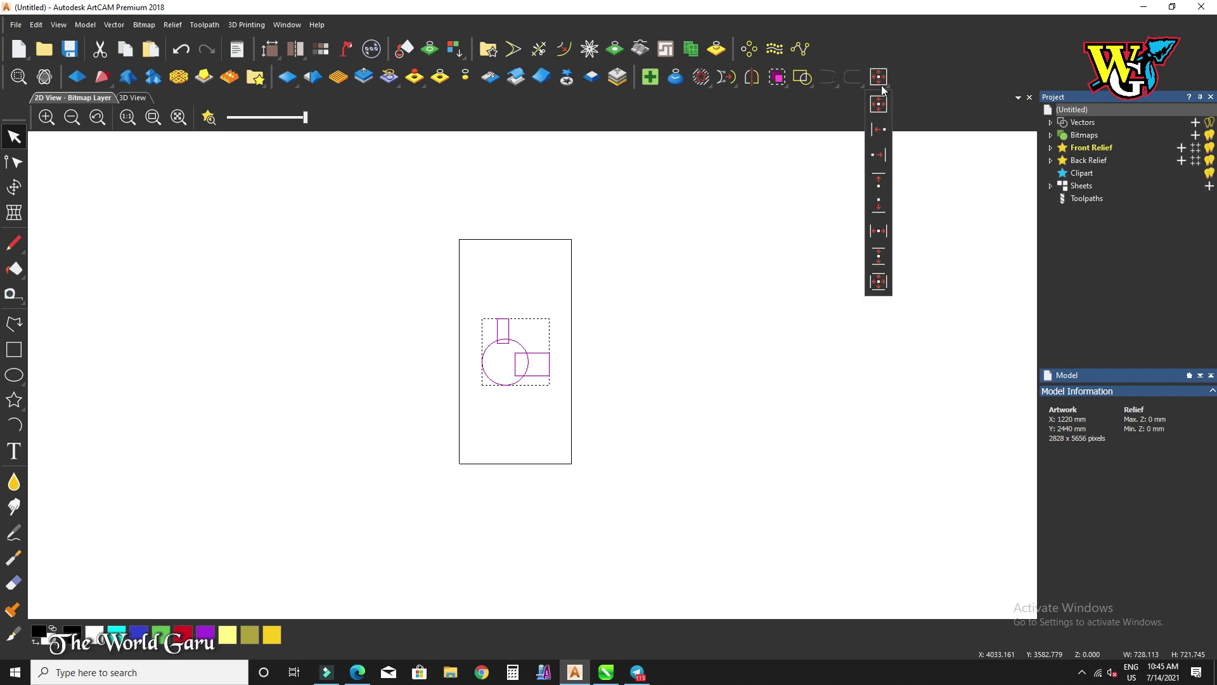
left_click(878, 281)
scroll(504, 334, "up", 4)
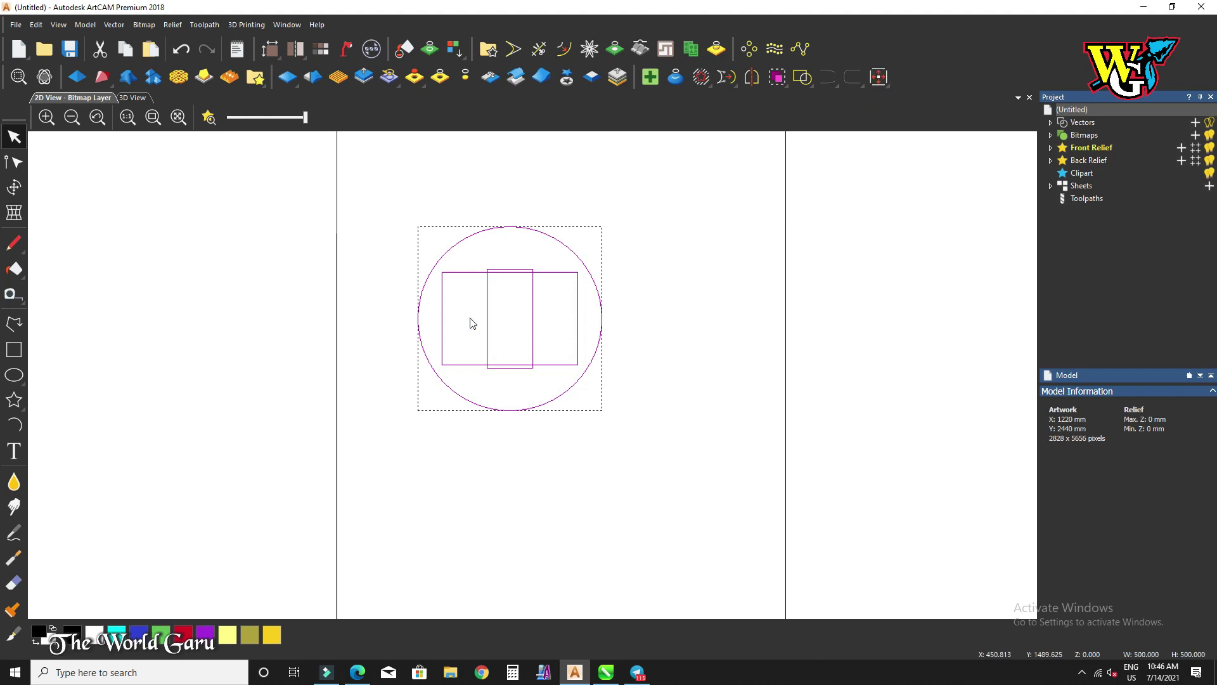
Step: Undo the centre alignment, select the circle and both rectangles, and align them by their left sides
scroll(488, 336, "down", 2)
key("ctrl+z")
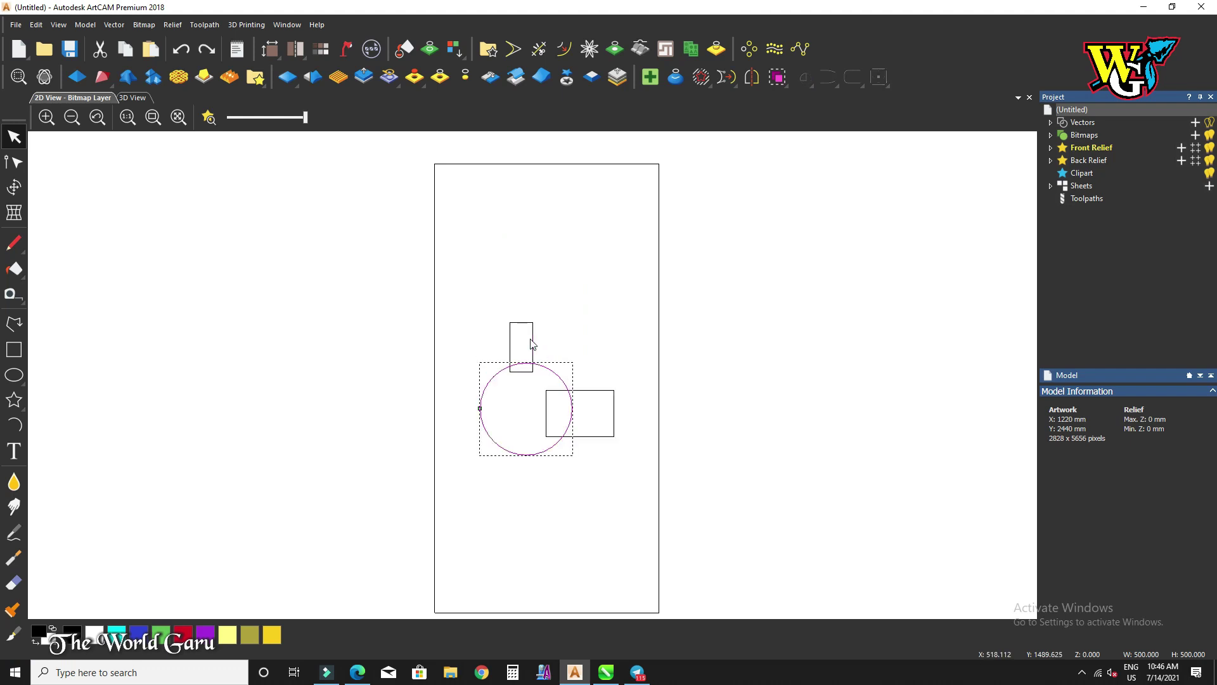
scroll(590, 347, "down", 2)
left_click_drag(597, 485, 448, 332)
left_click(883, 77)
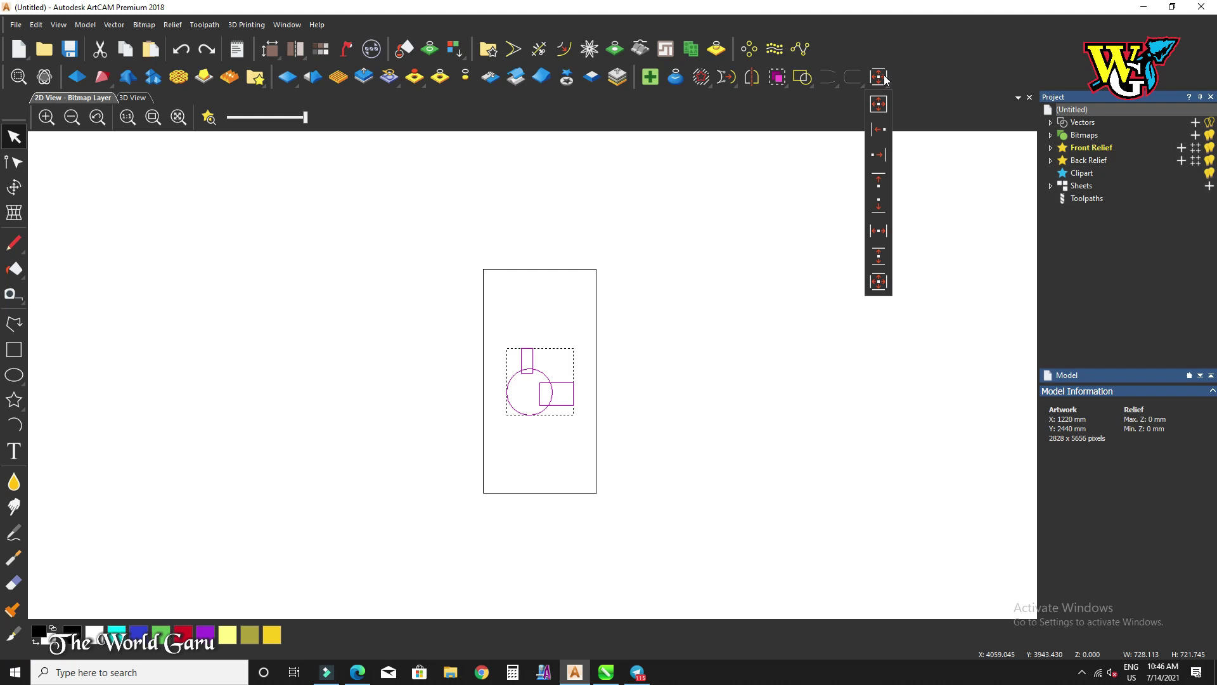
left_click(879, 130)
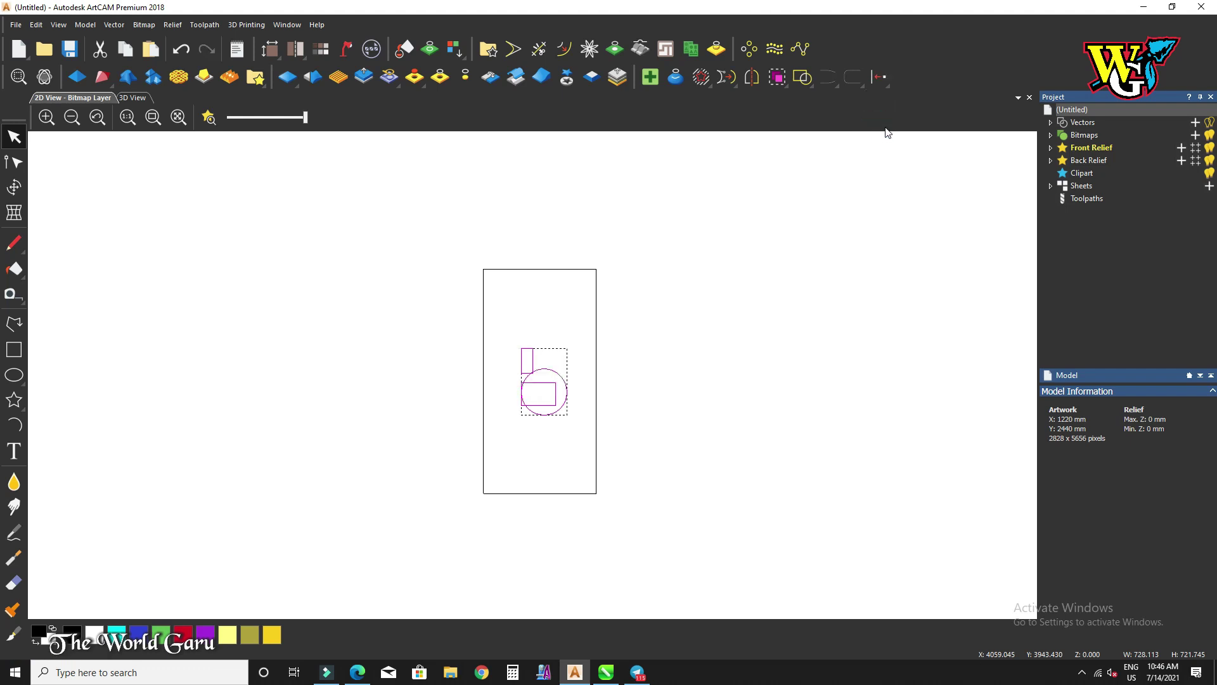
Step: Align the circle and both rectangles on one common centre and realign them by their left sides
left_click(877, 78)
left_click(878, 284)
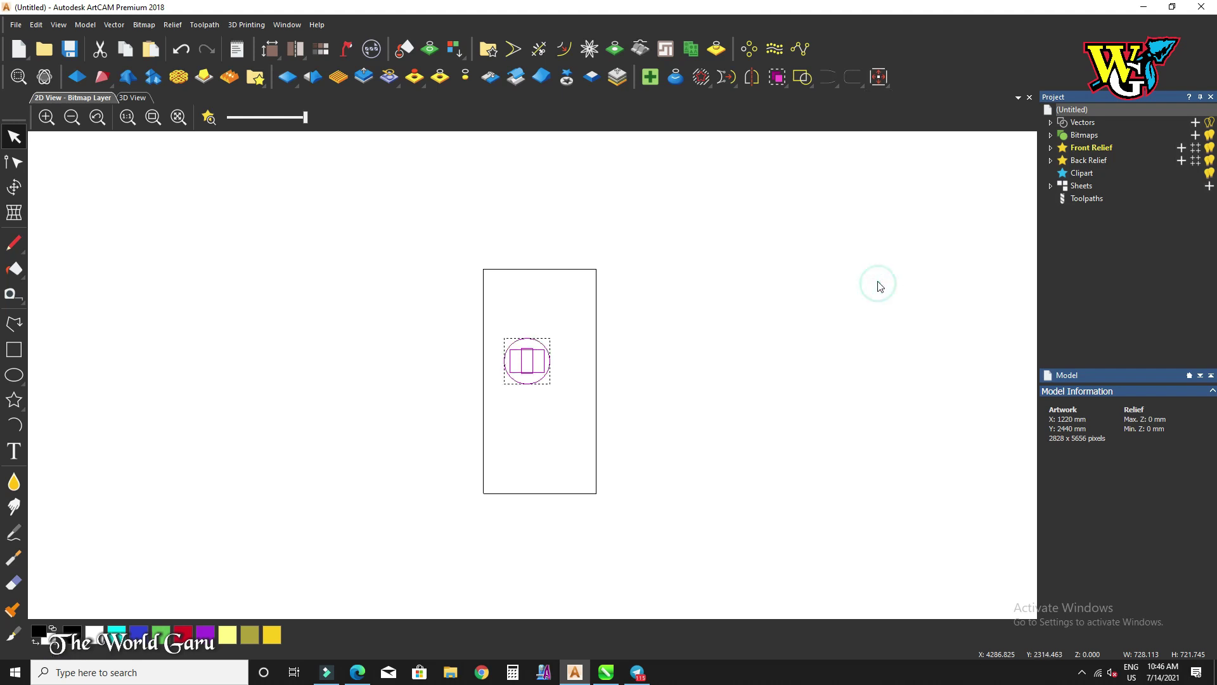
left_click(879, 77)
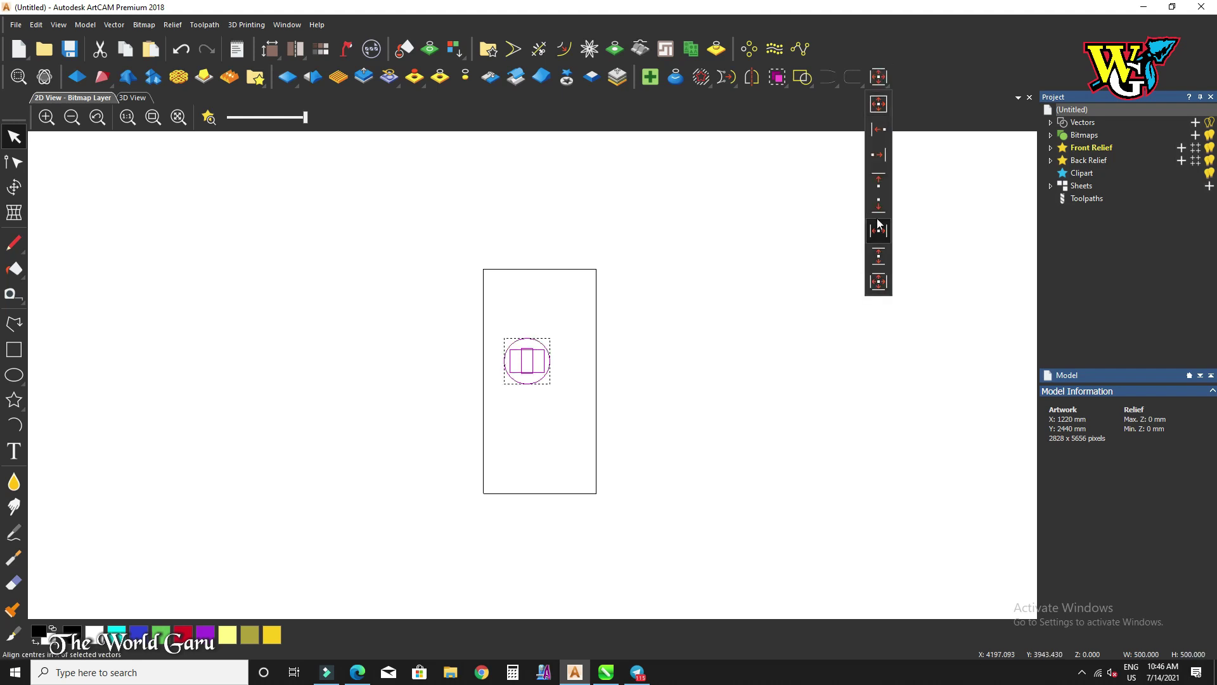
left_click(879, 129)
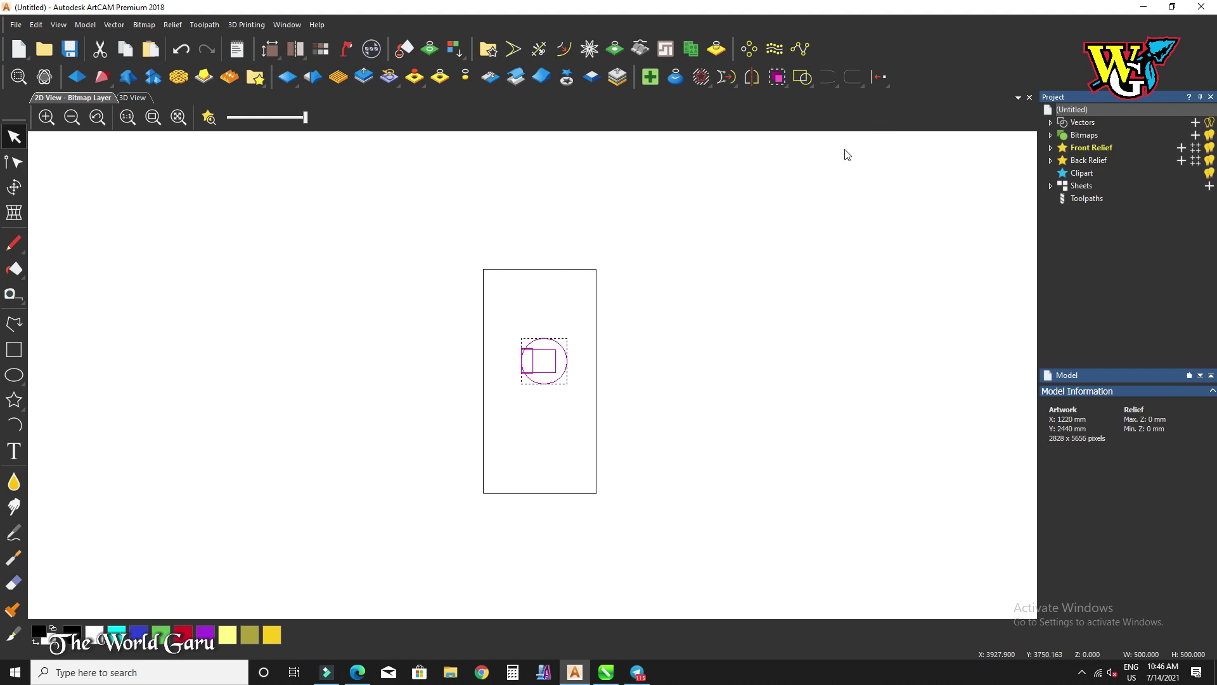
Step: Align the circle and both rectangles by their right sides and align their centres vertically
left_click(877, 77)
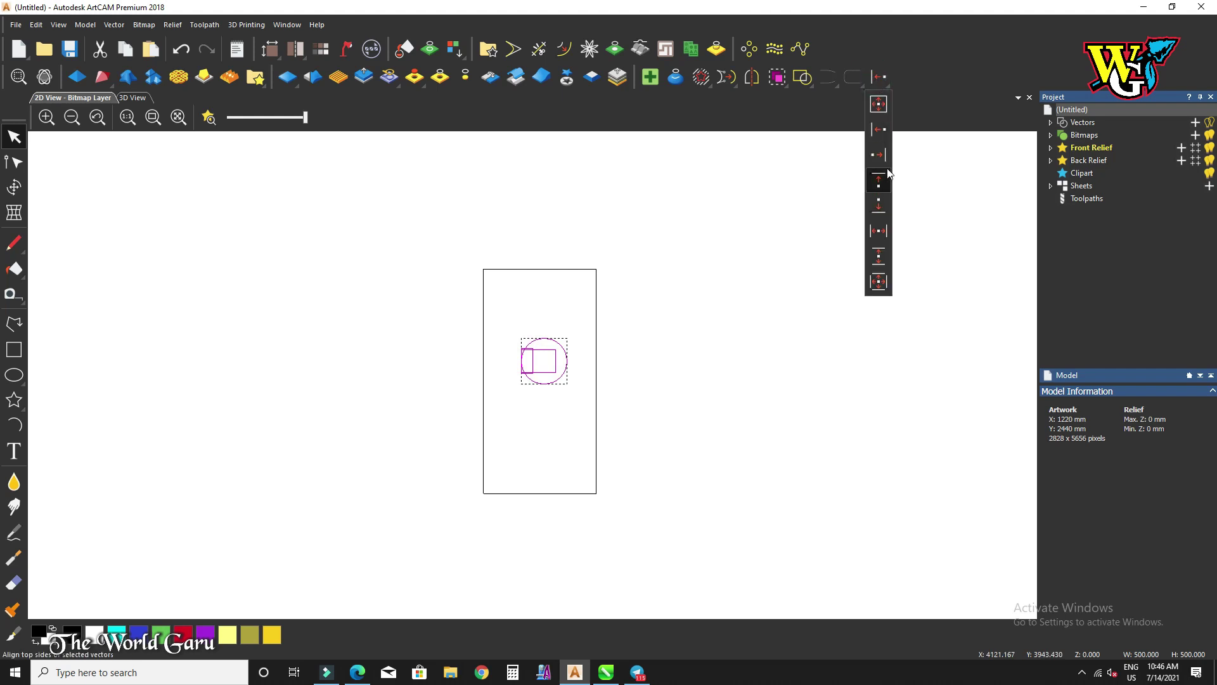
left_click(882, 157)
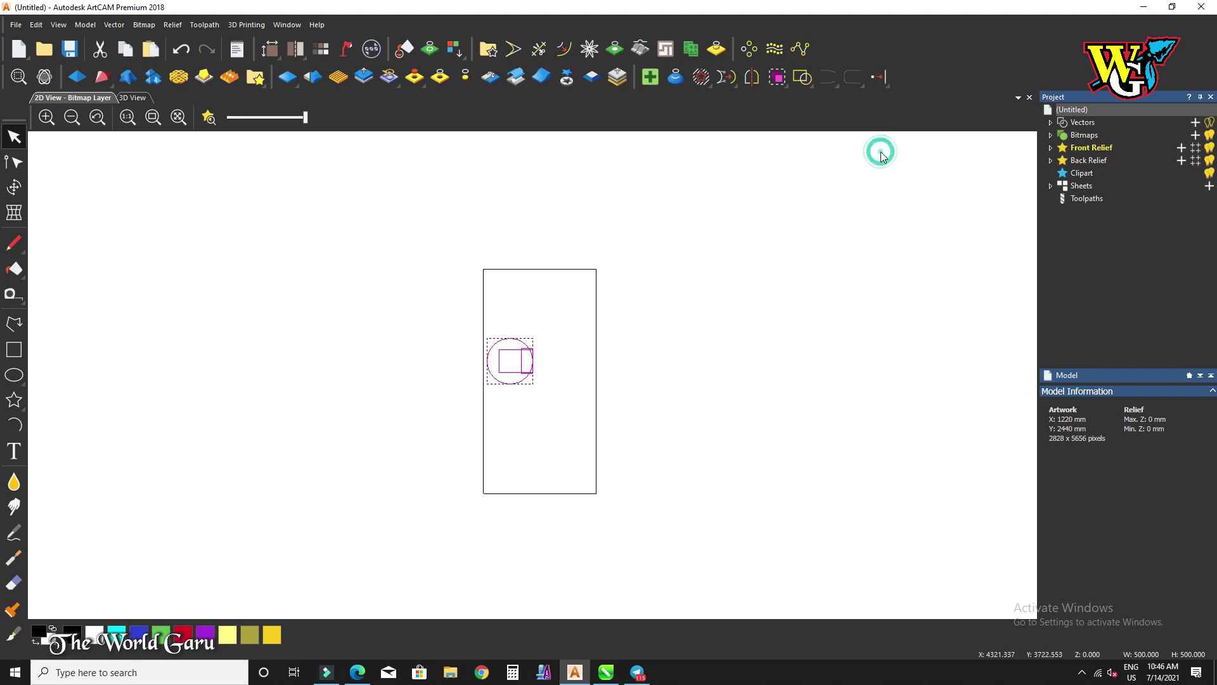
scroll(526, 349, "up", 3)
scroll(529, 351, "down", 3)
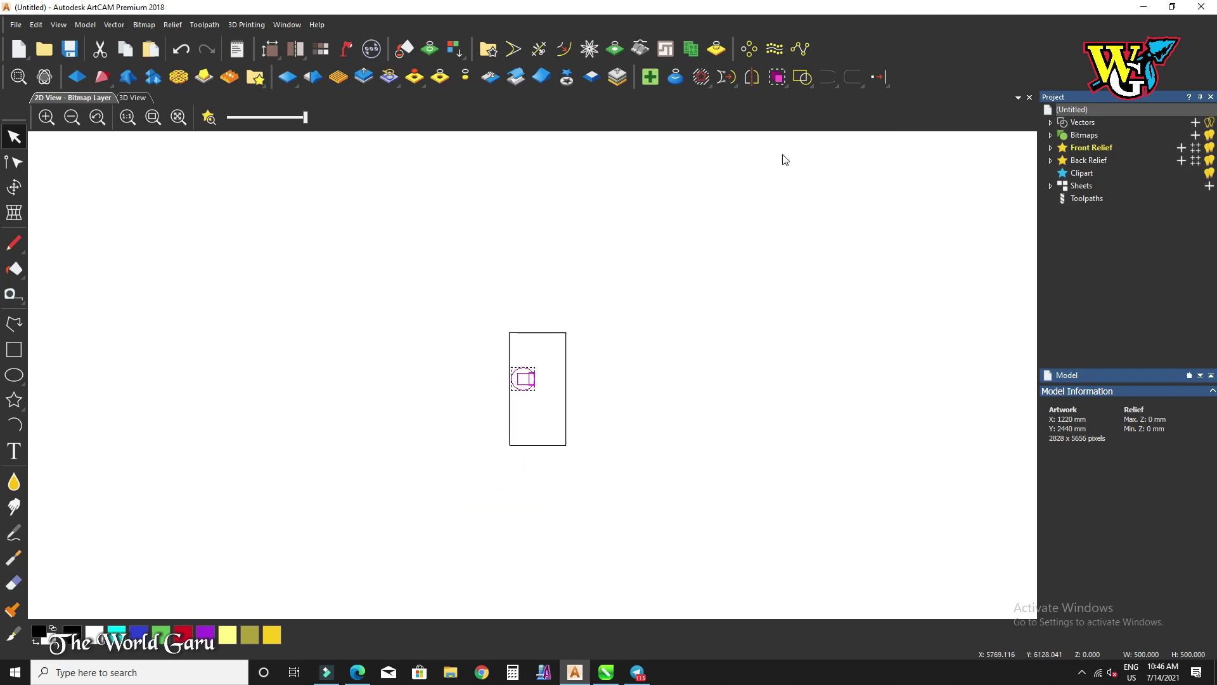
left_click(878, 76)
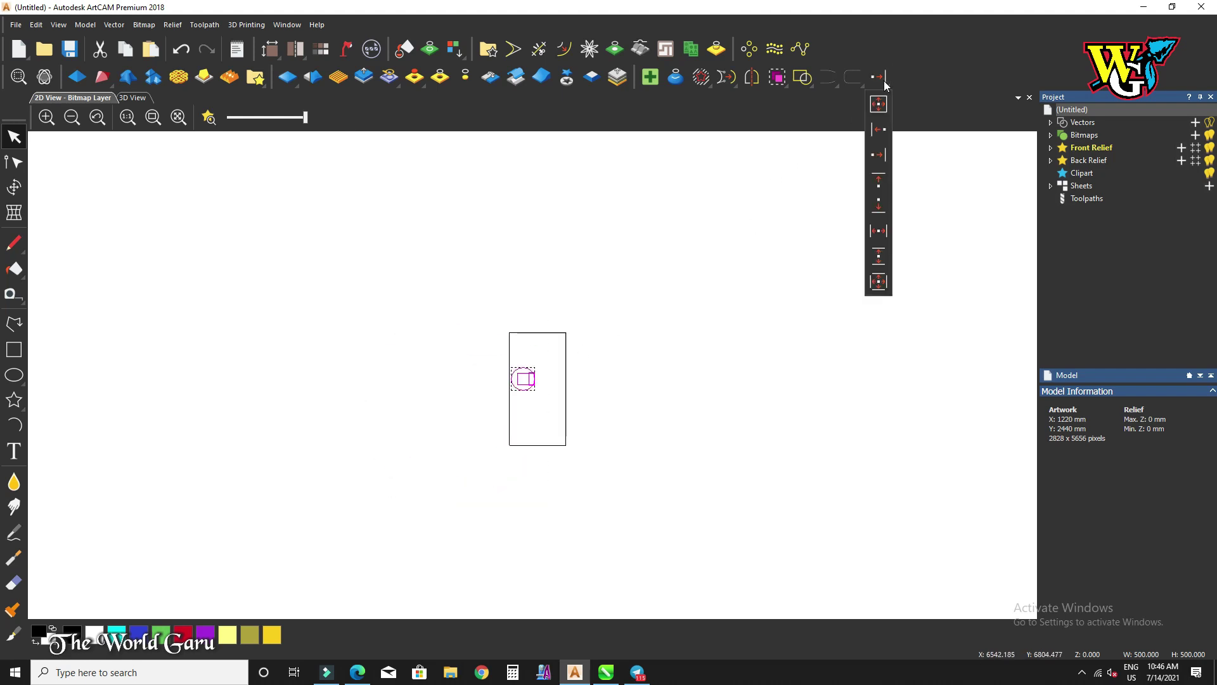
left_click(878, 256)
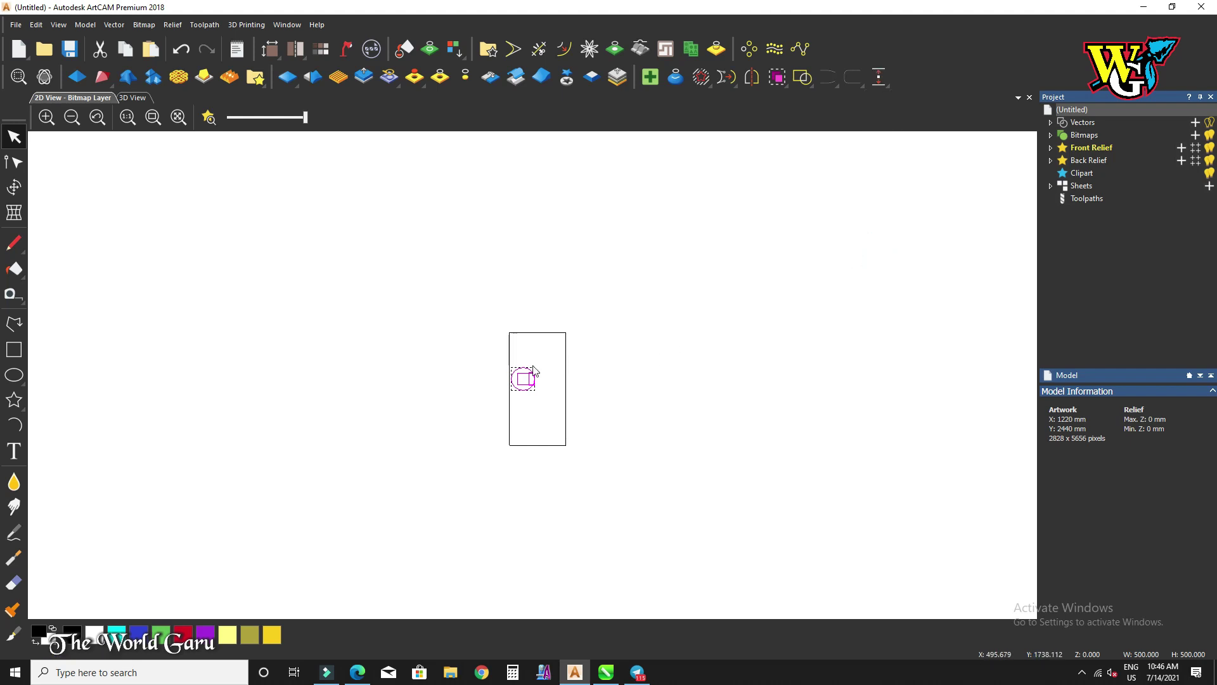
scroll(540, 365, "up", 3)
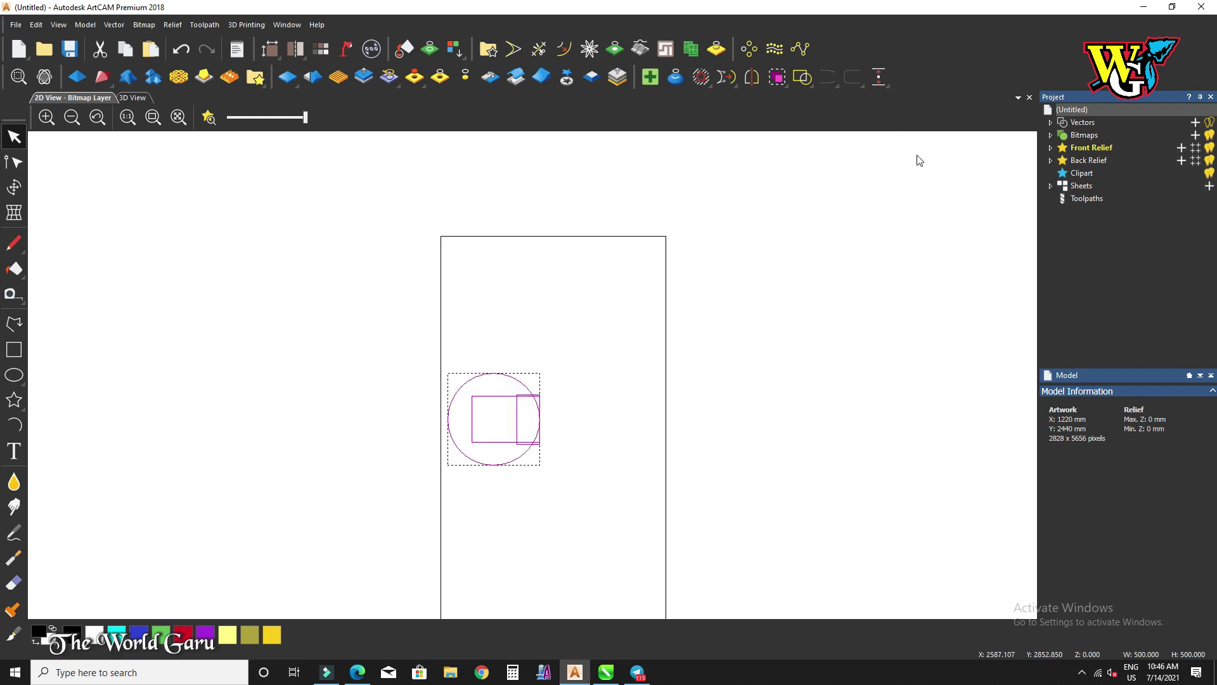
Step: Select the circle and both rectangles and delete them from the model
left_click(885, 86)
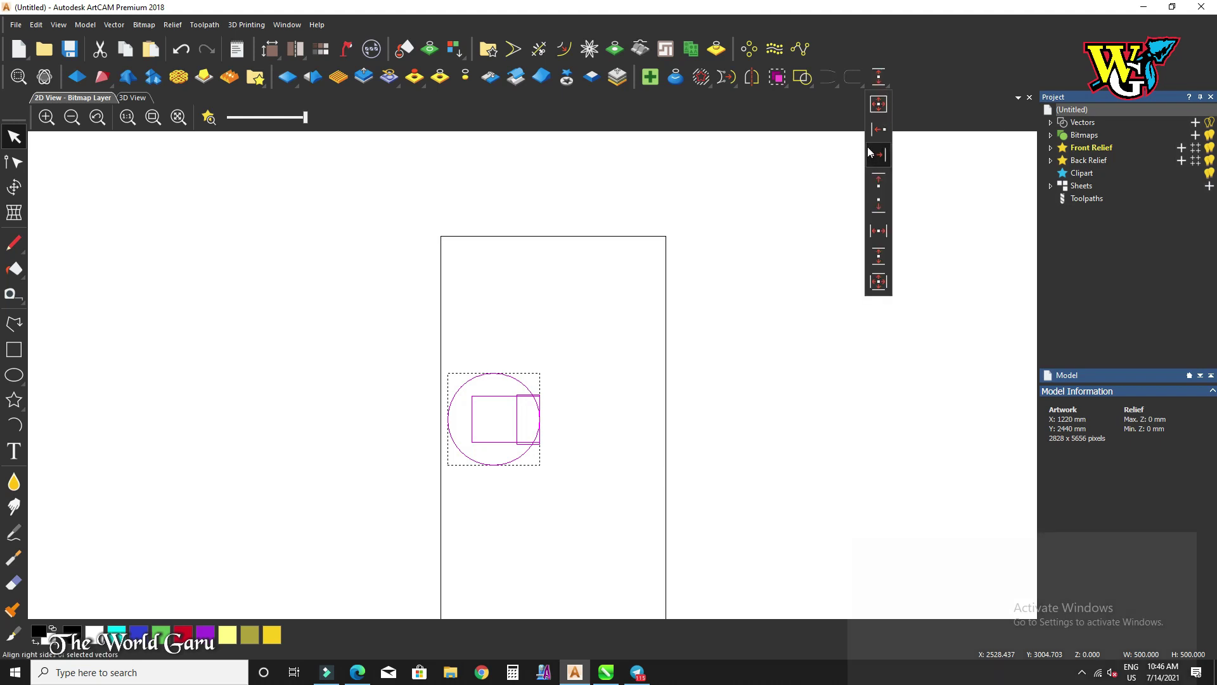
left_click(383, 334)
left_click_drag(417, 367, 587, 489)
key("Delete")
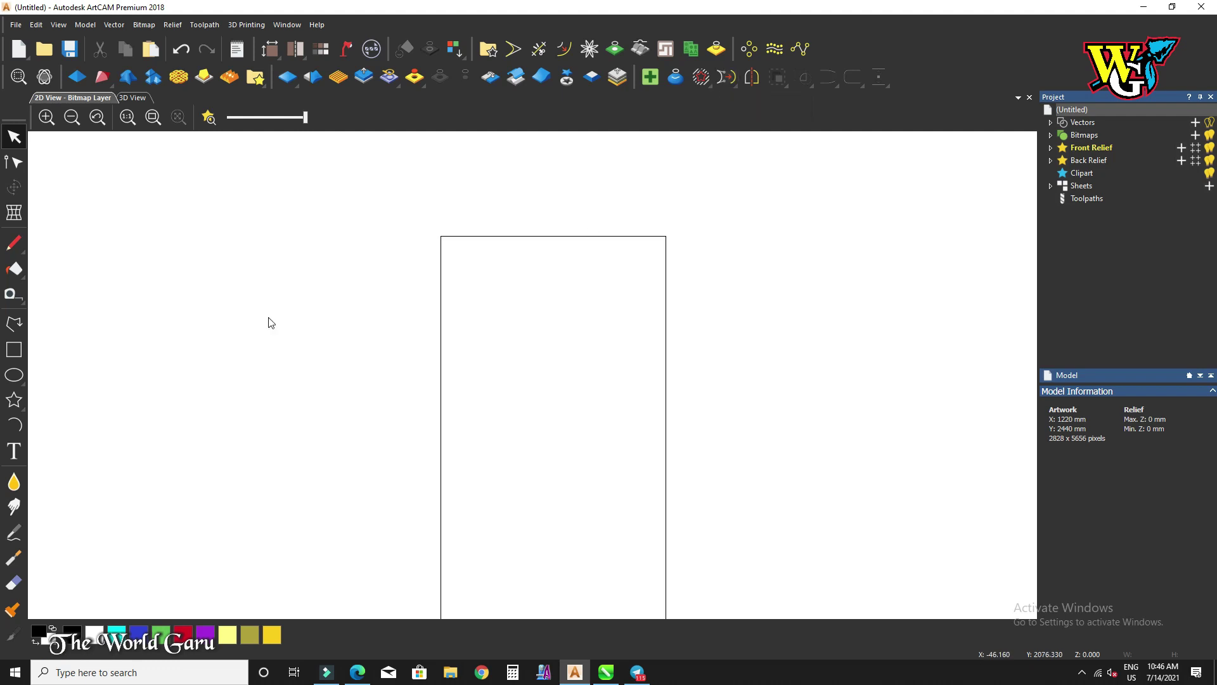
Step: Draw an open three-segment polyline about 567 by 97 mm in the upper model, leaving the left side open
left_click(14, 324)
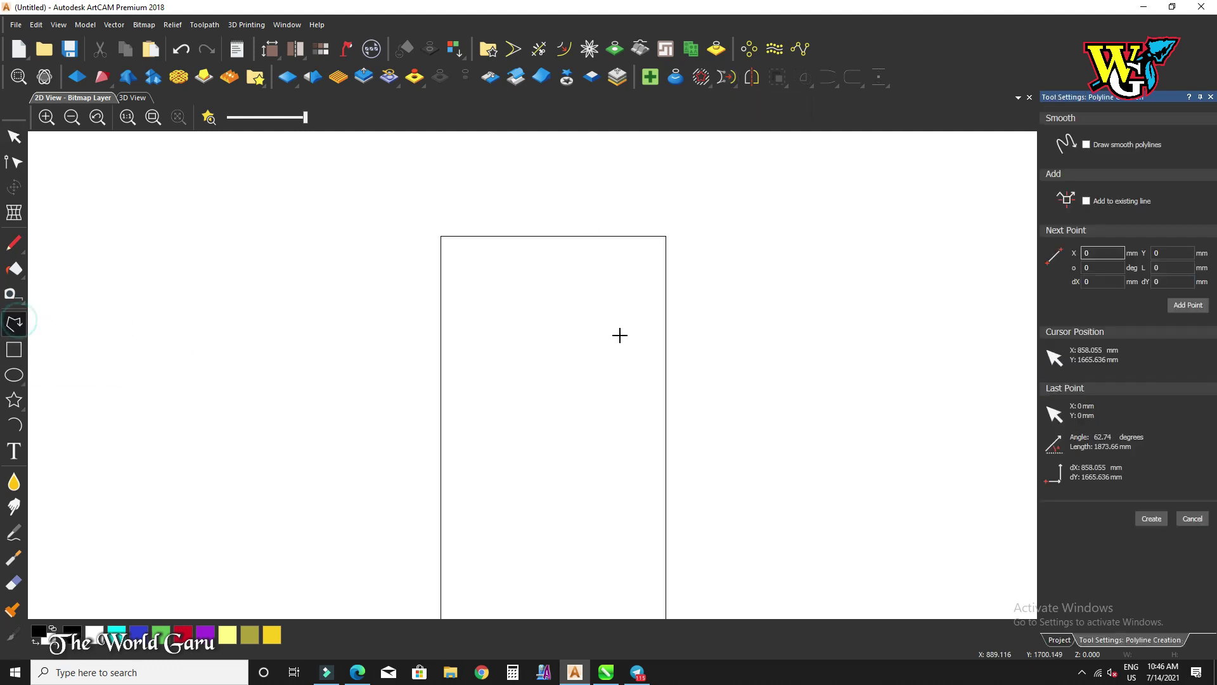
left_click(515, 346)
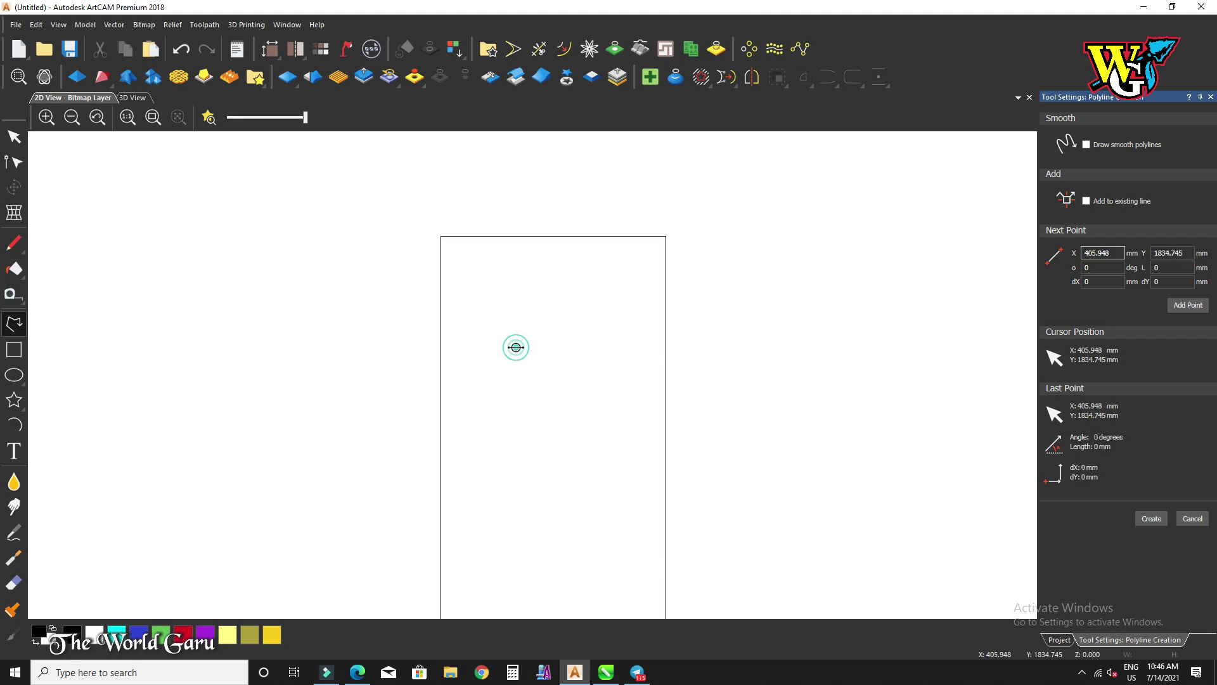
left_click(620, 352)
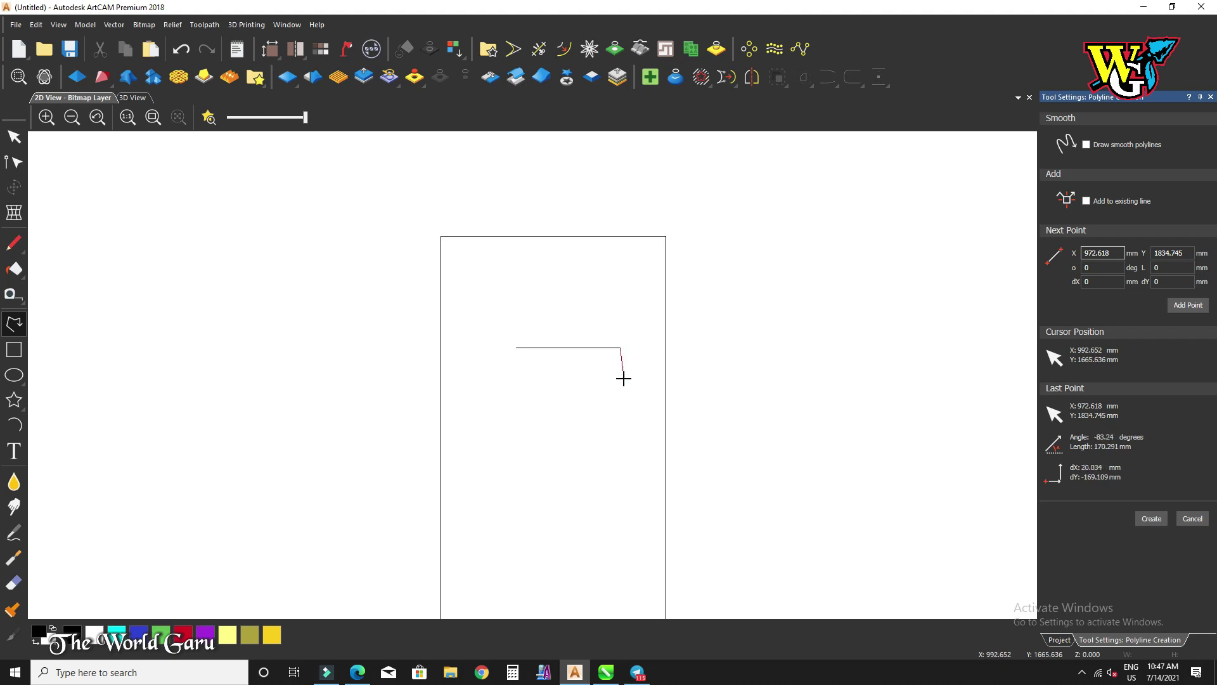
left_click(620, 365)
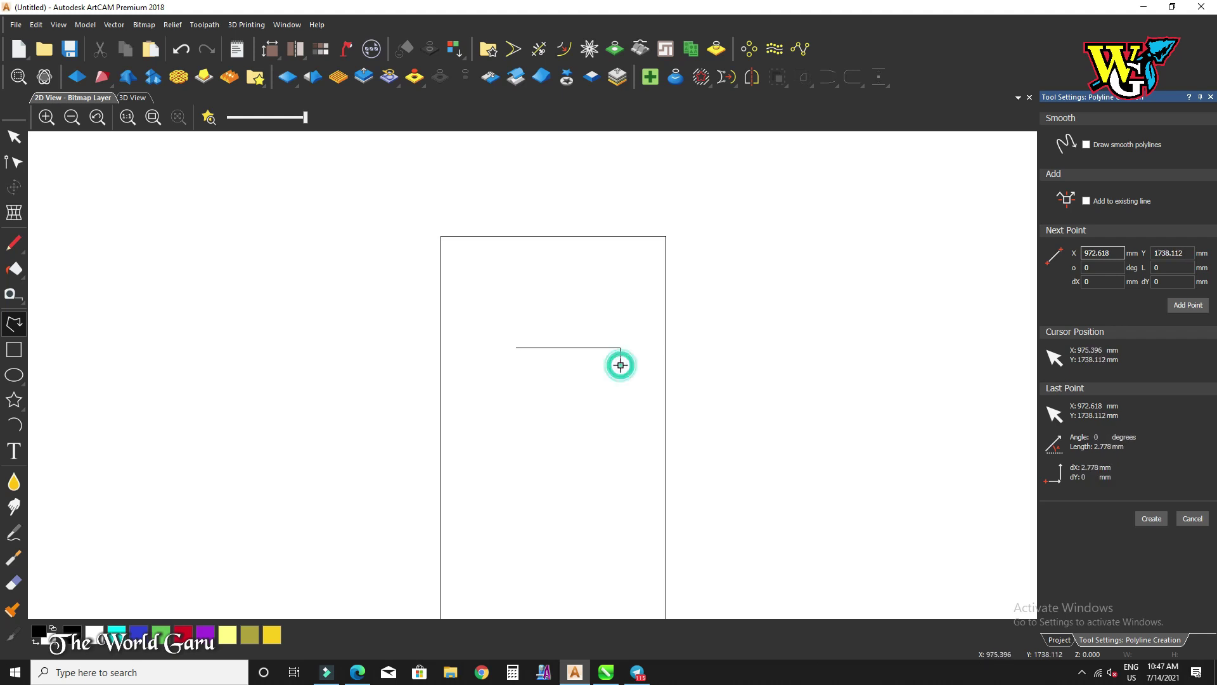
left_click(518, 365)
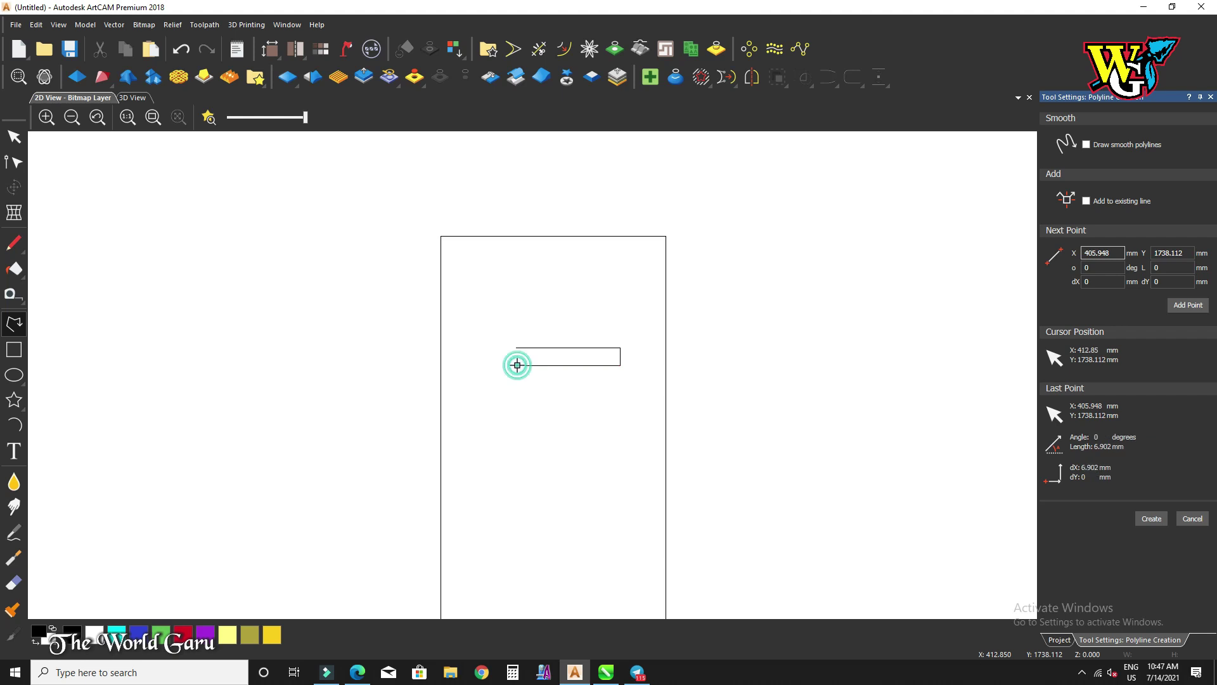
left_click(14, 136)
scroll(557, 360, "up", 5)
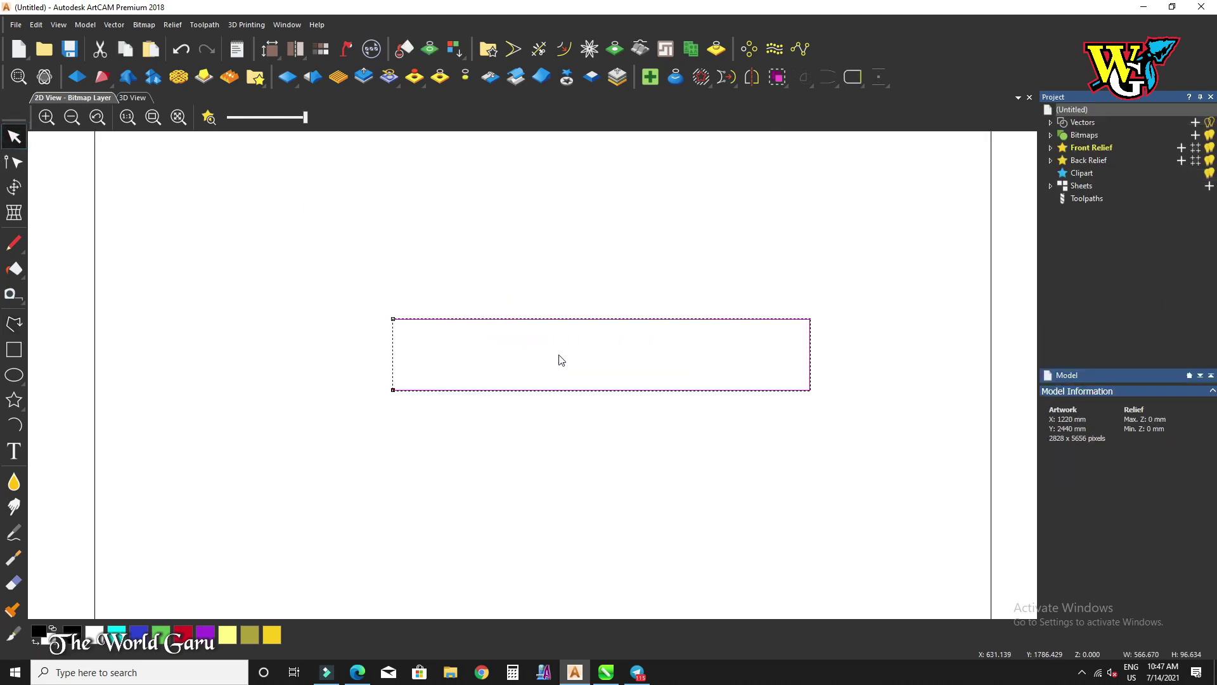
Step: Close the open left side of the polyline with a straight line and undo the closure
left_click(863, 86)
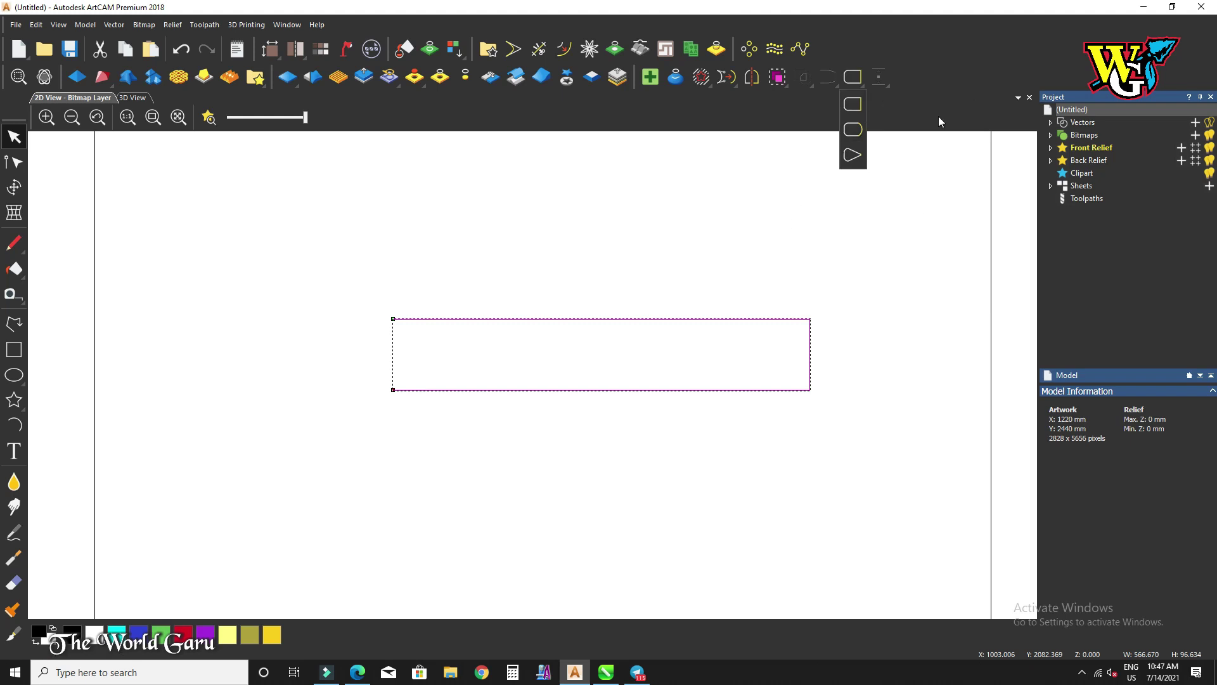
left_click(862, 76)
left_click(853, 104)
scroll(402, 315, "up", 3)
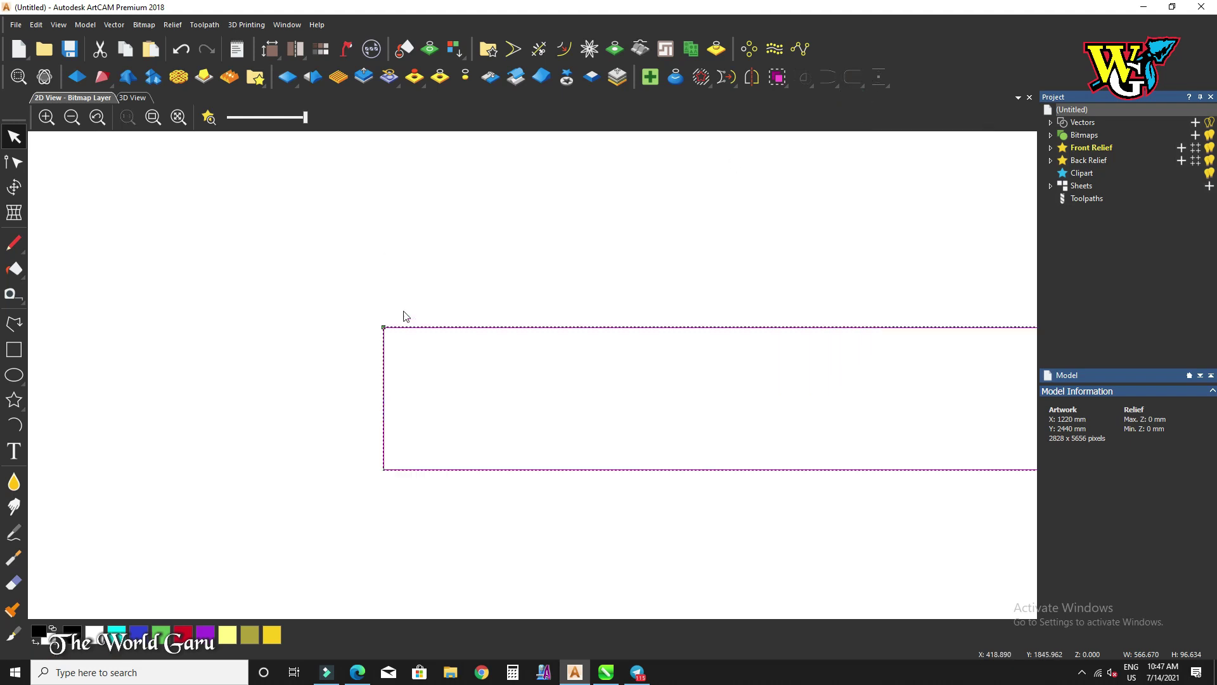
scroll(483, 334, "down", 2)
scroll(533, 371, "down", 3)
scroll(735, 390, "up", 2)
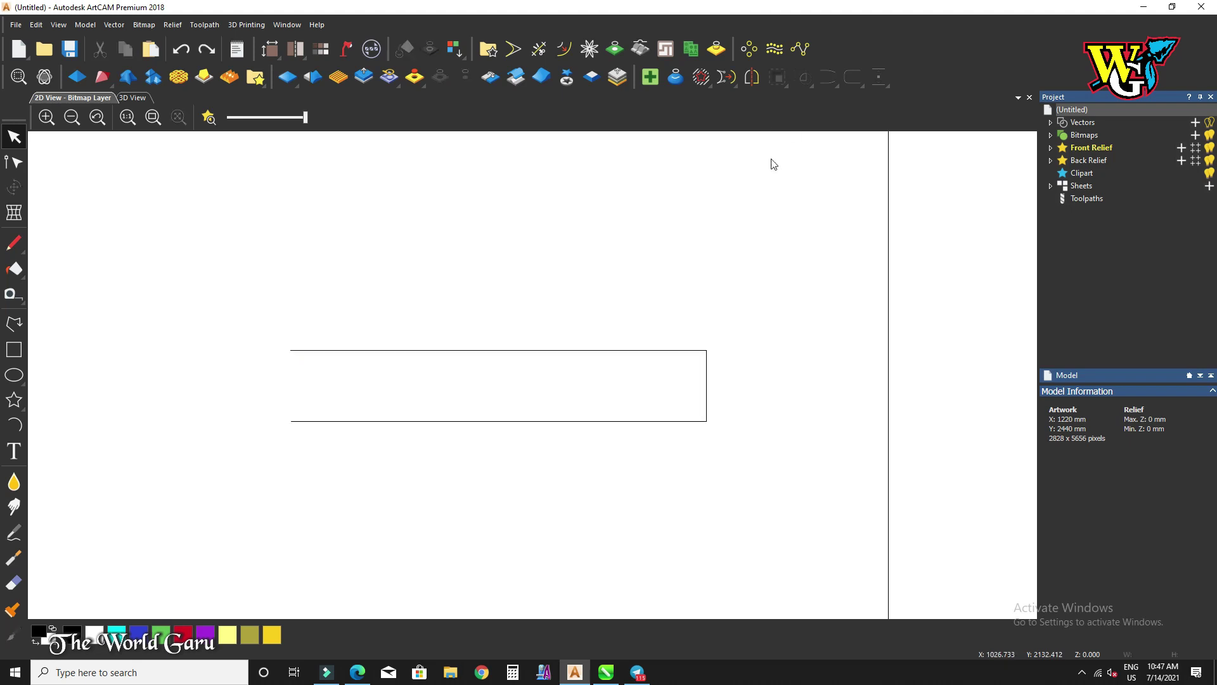
Step: Close the polyline's open left side with a smooth curve and undo the closure
left_click(644, 356)
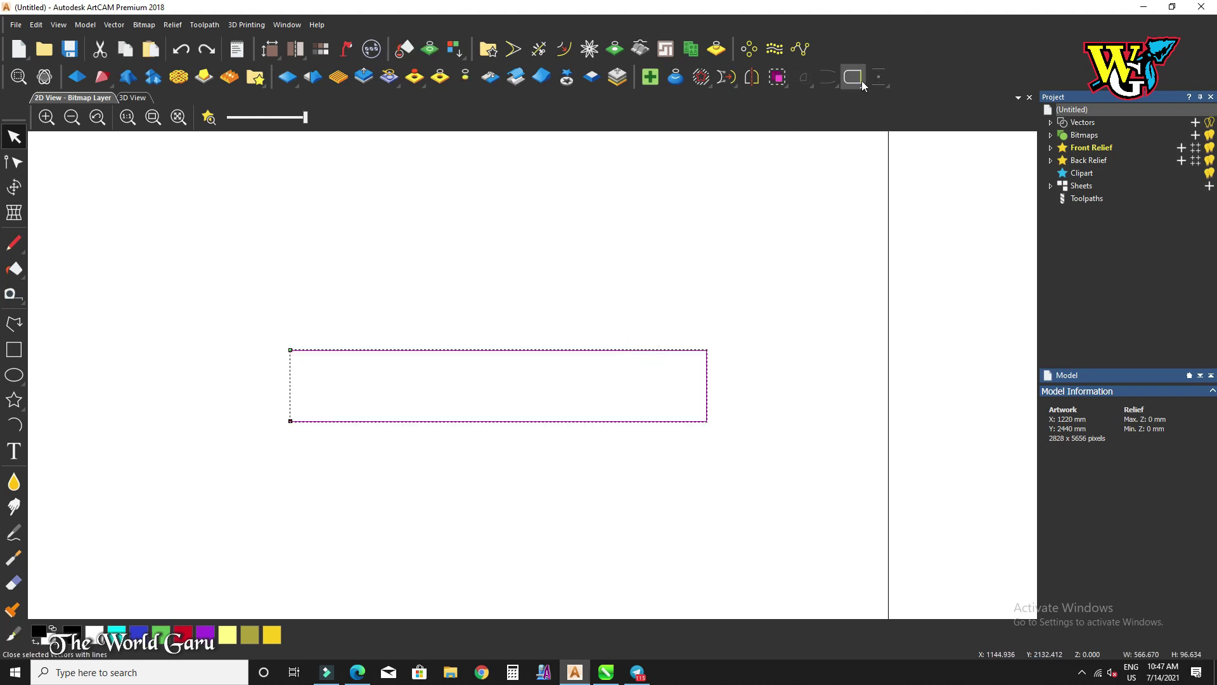
mouse_move(853, 79)
left_click(854, 130)
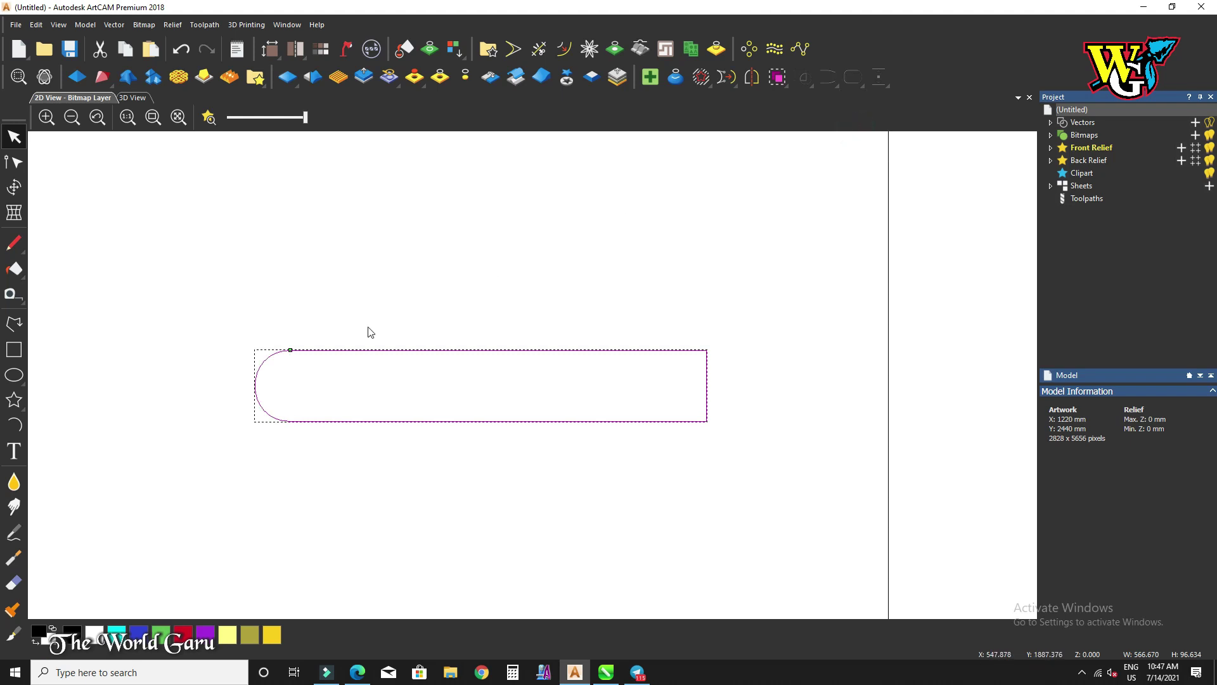
scroll(286, 355, "up", 4)
scroll(291, 354, "down", 2)
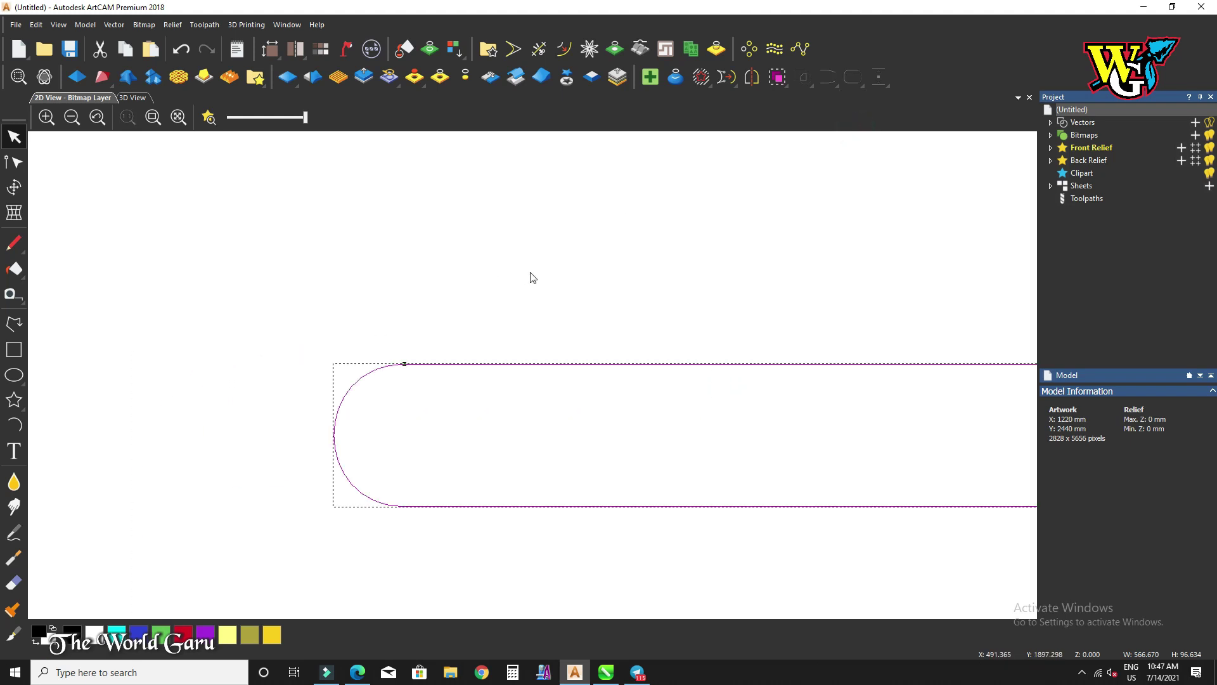
key("ctrl+z")
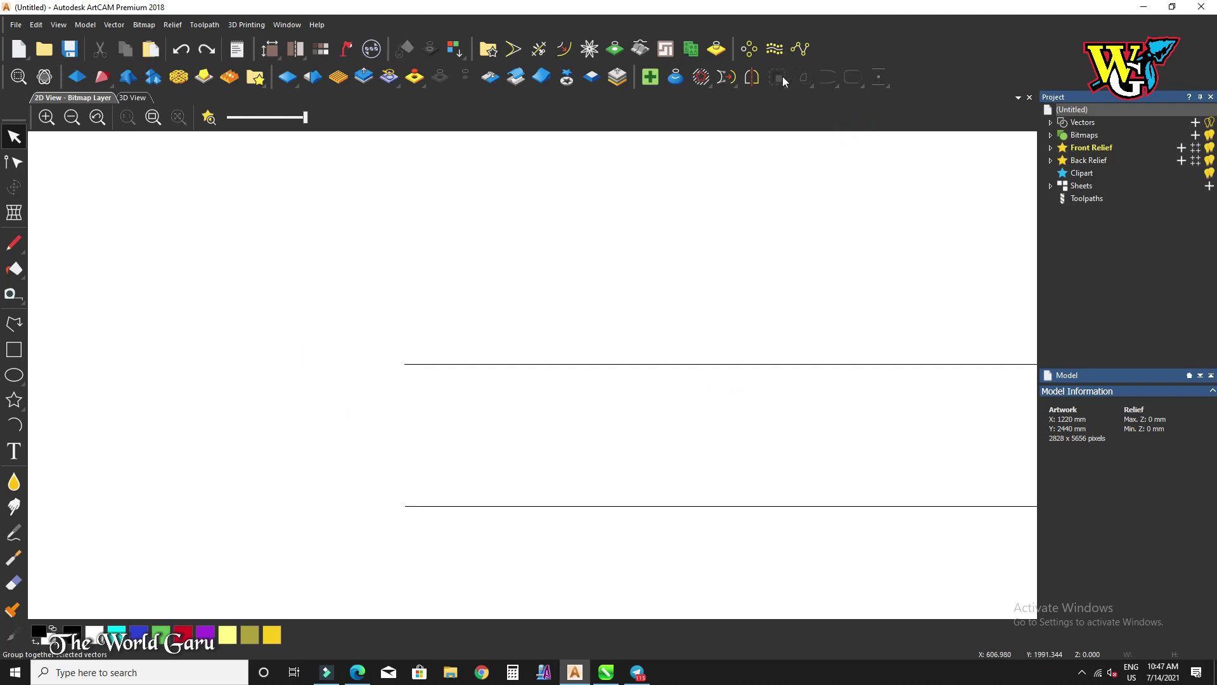
Step: Close the open polyline by bringing its two end points together at one point, and delete the triangular shape
left_click(716, 364)
left_click(853, 77)
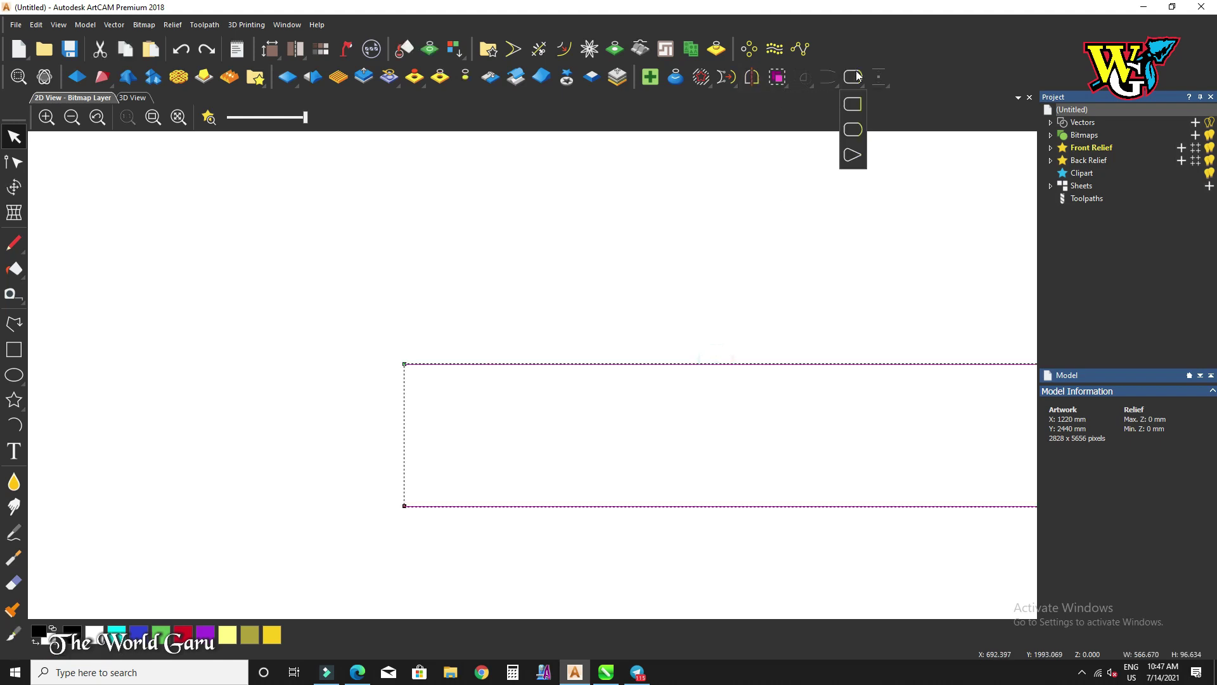
left_click(855, 156)
scroll(371, 327, "down", 5)
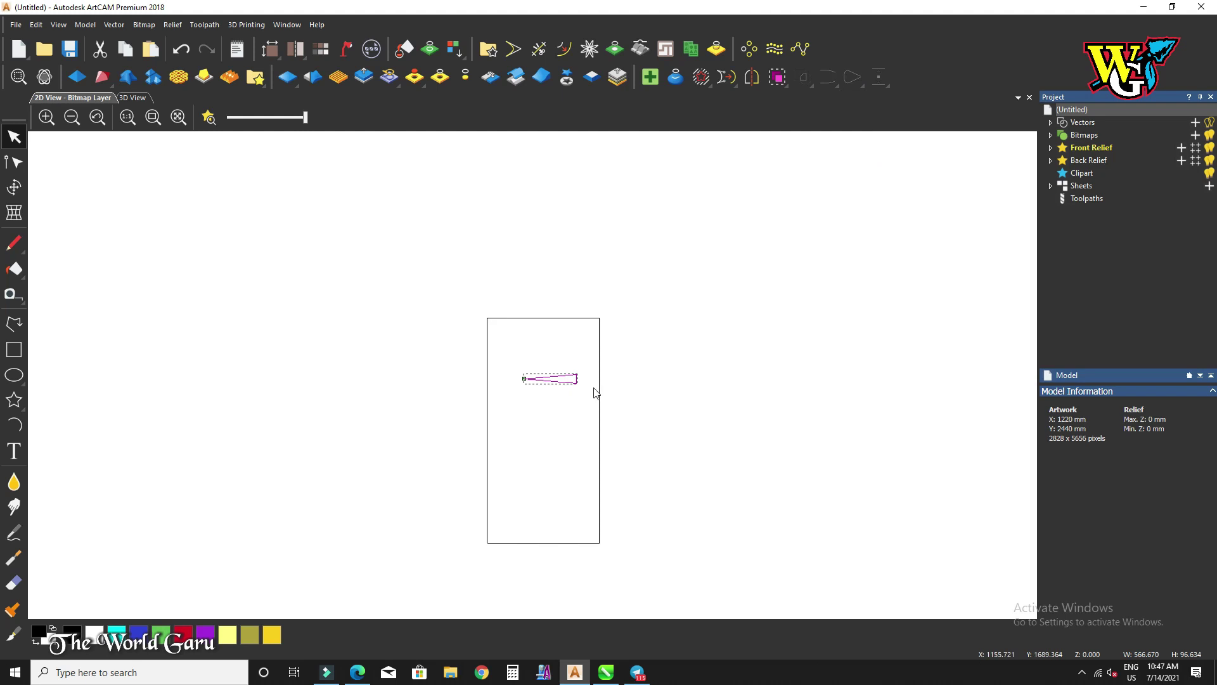
scroll(578, 385, "up", 4)
scroll(533, 341, "up", 2)
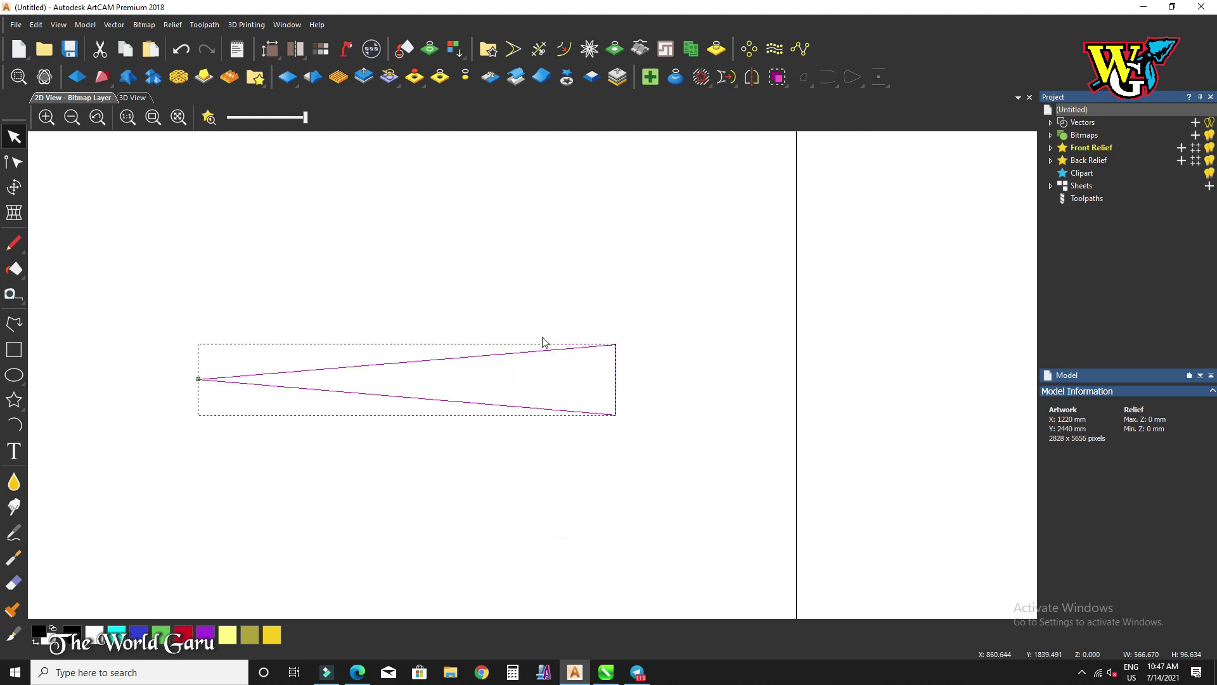
key("Delete")
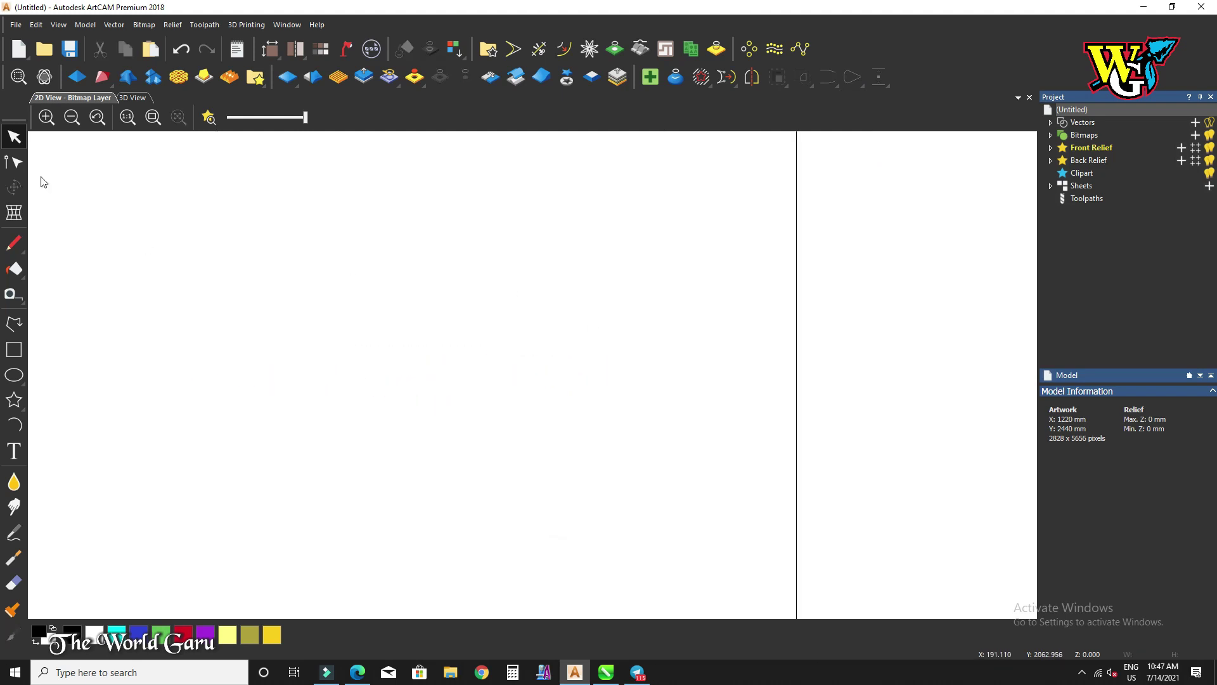
Step: Draw a shallow curved freehand polyline about 268 by 25 mm and undo it
left_click(14, 323)
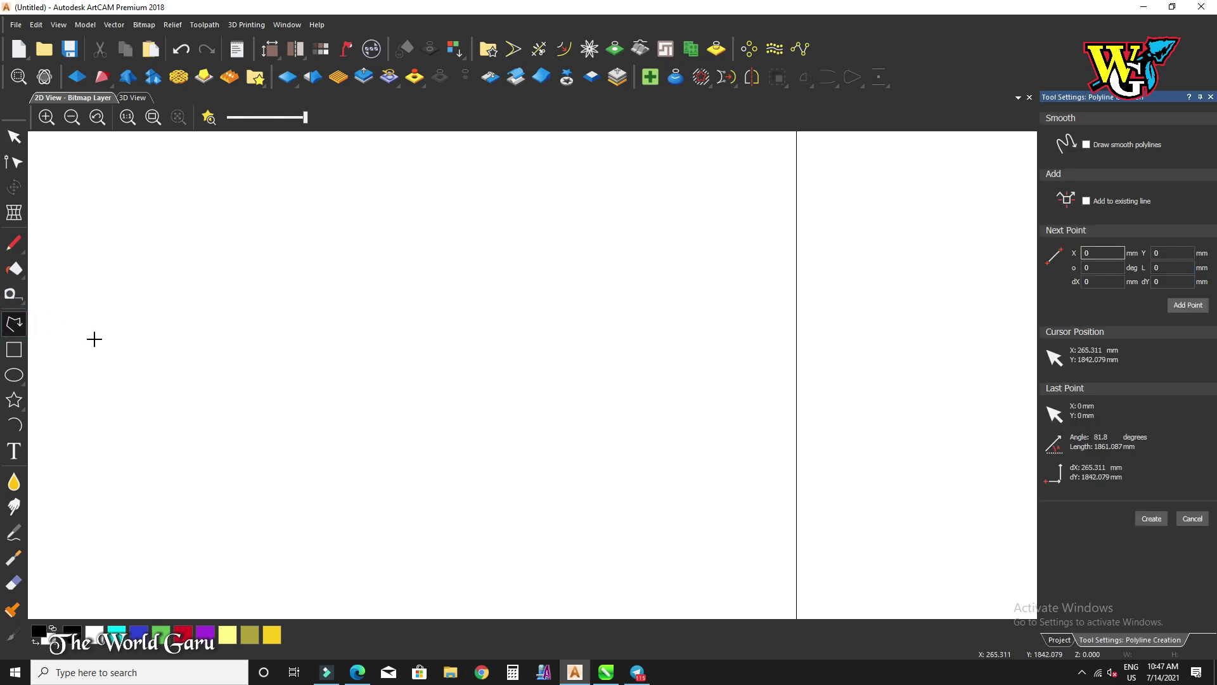
mouse_move(194, 339)
left_mouse_down()
mouse_move(306, 351)
mouse_move(393, 331)
mouse_move(247, 350)
left_mouse_up()
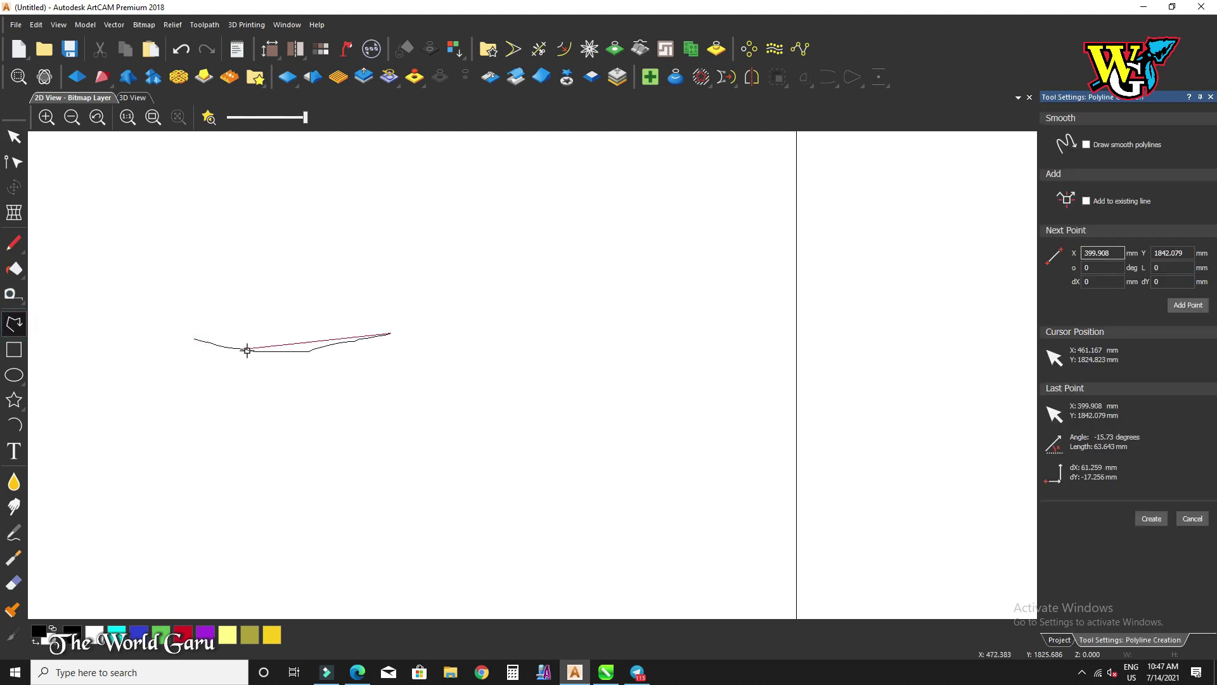
left_click(14, 136)
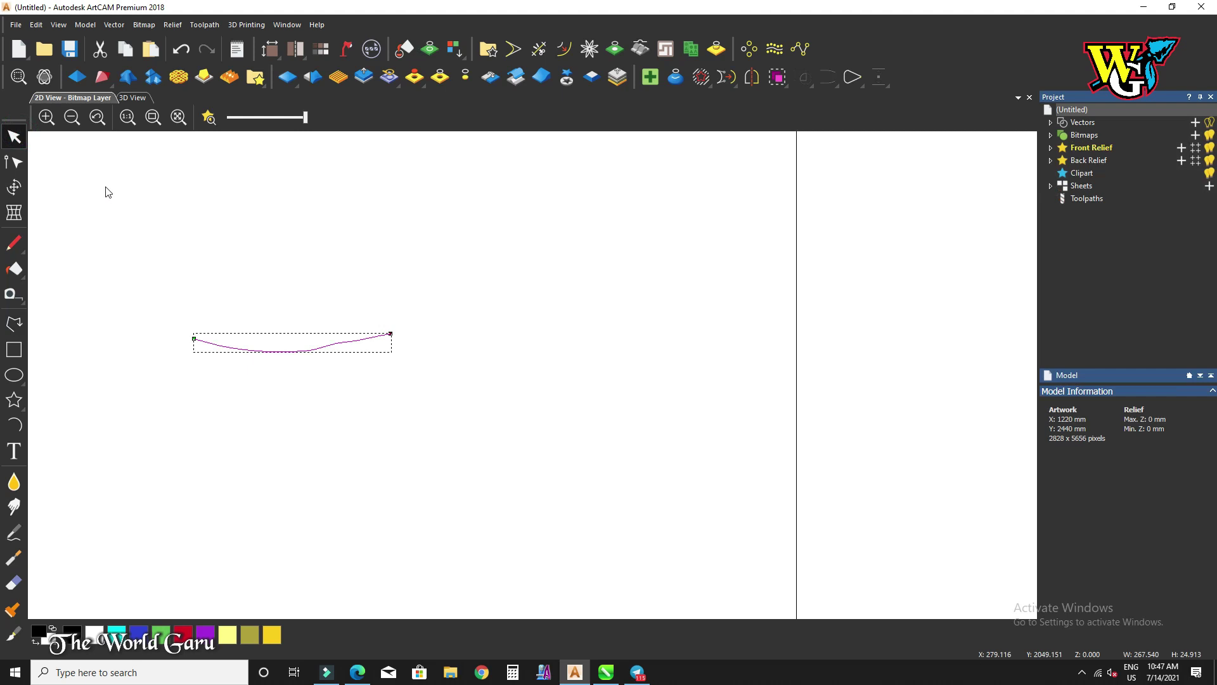
key("ctrl+z")
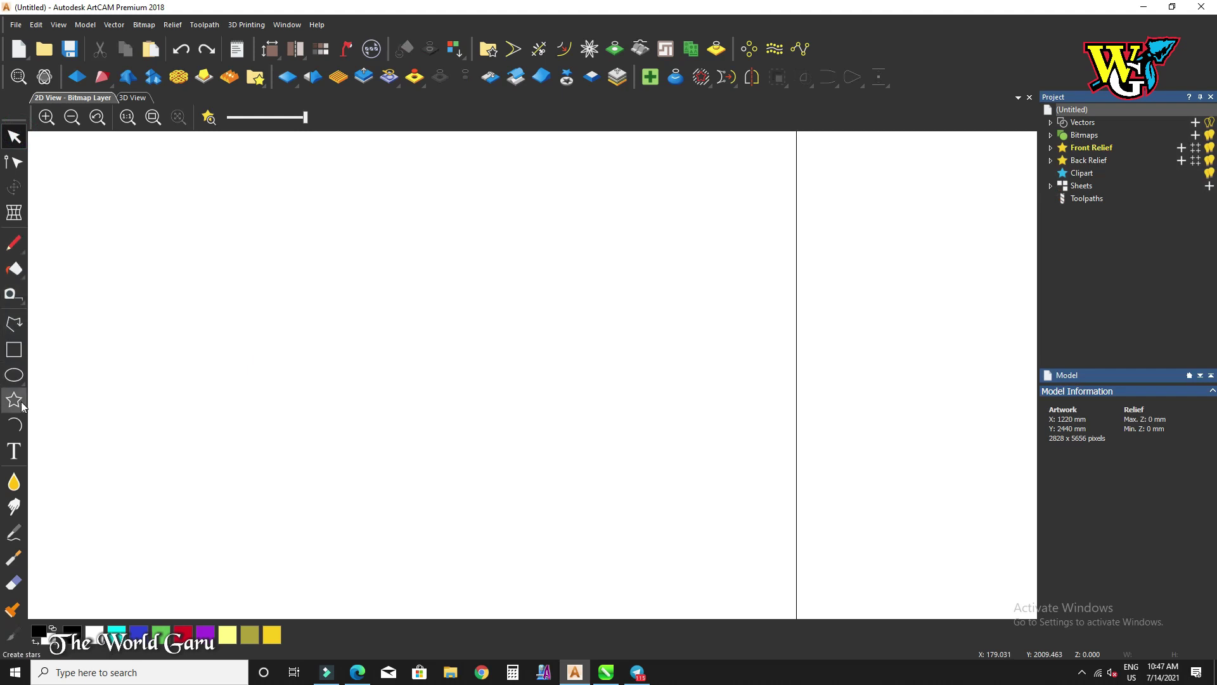
left_click(14, 350)
left_click_drag(355, 306, 634, 353)
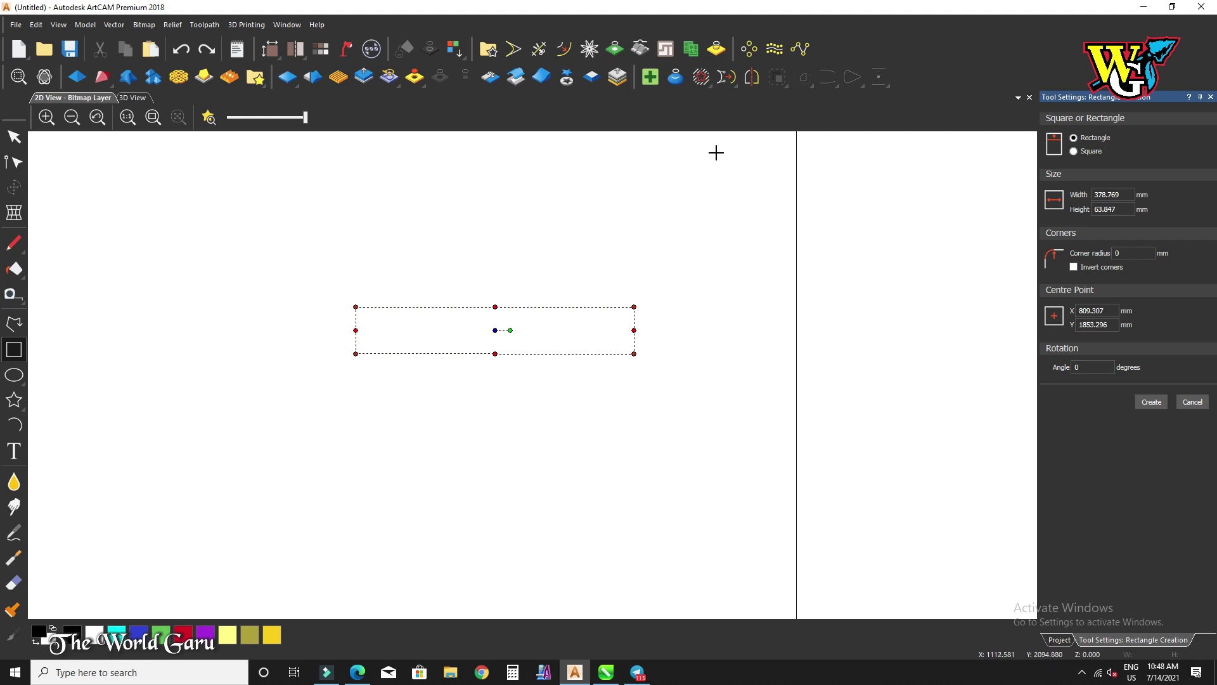
left_click(1190, 402)
Step: Draw a horizontal polyline about 213 mm long and place a copy of it about 22 mm below
left_click(14, 324)
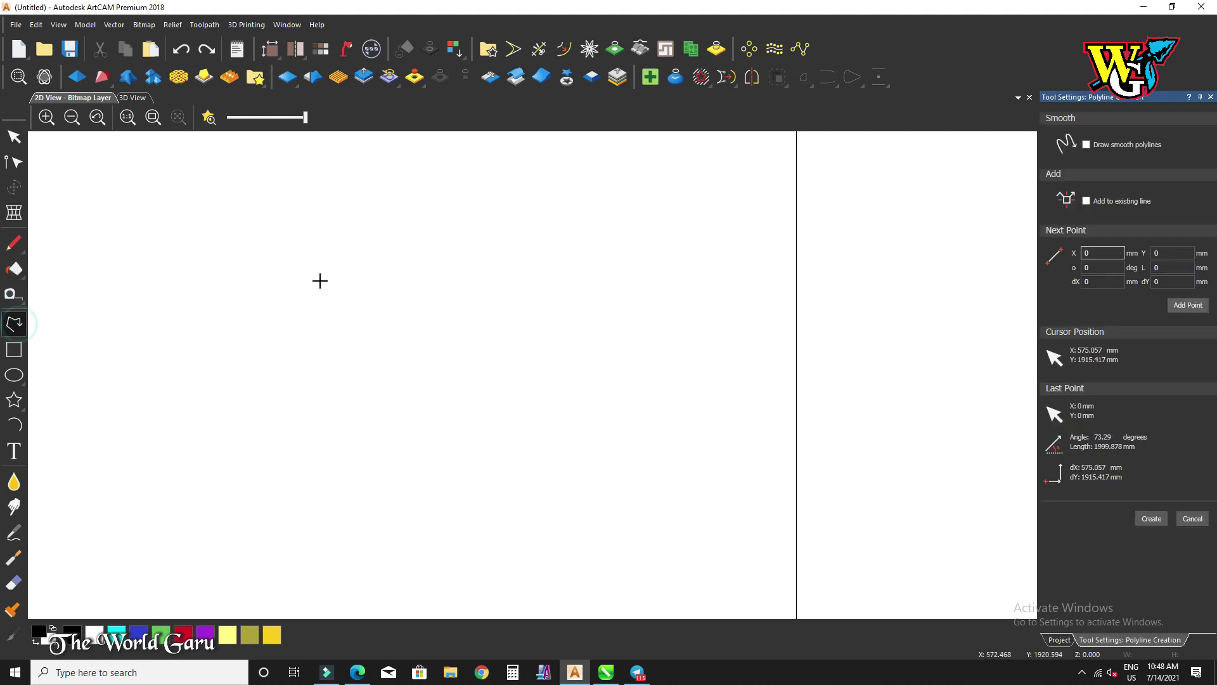
left_click(319, 292)
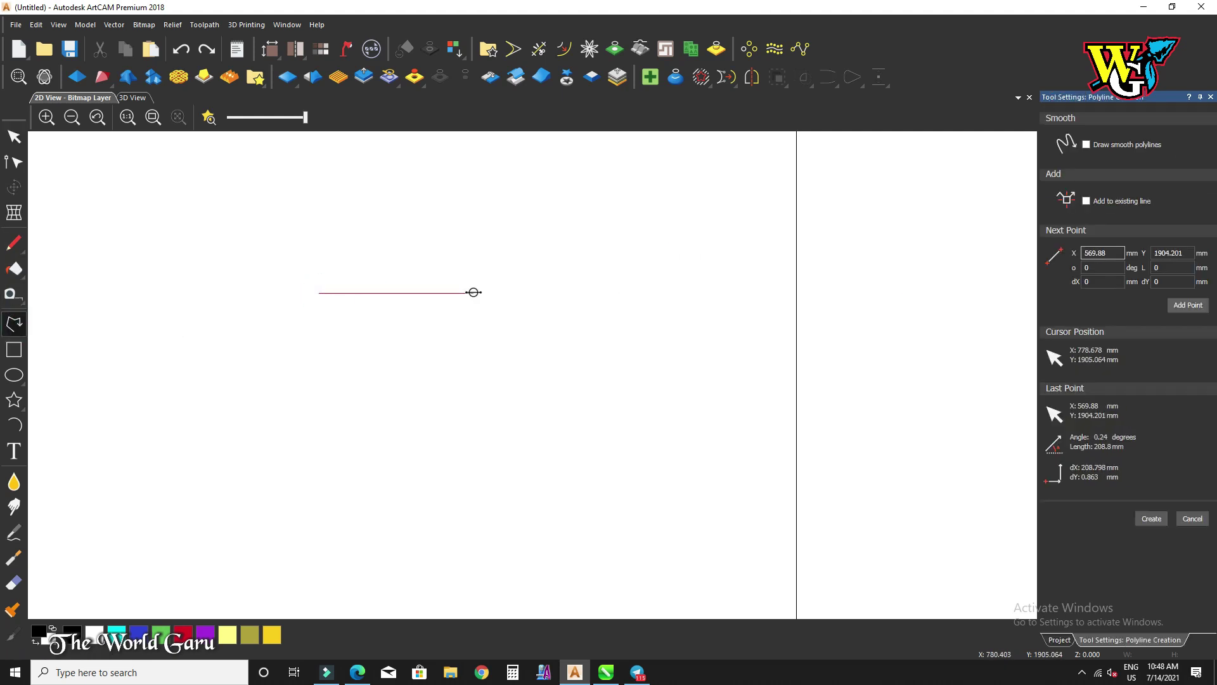
left_click(474, 292)
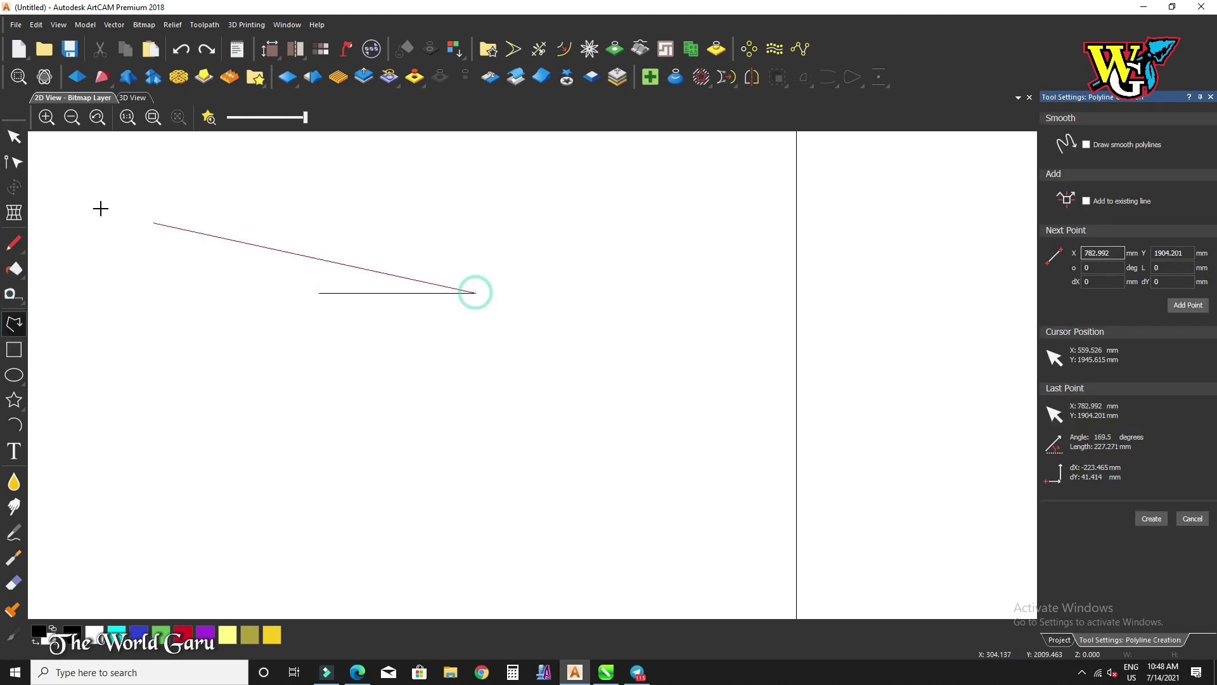
left_click(14, 139)
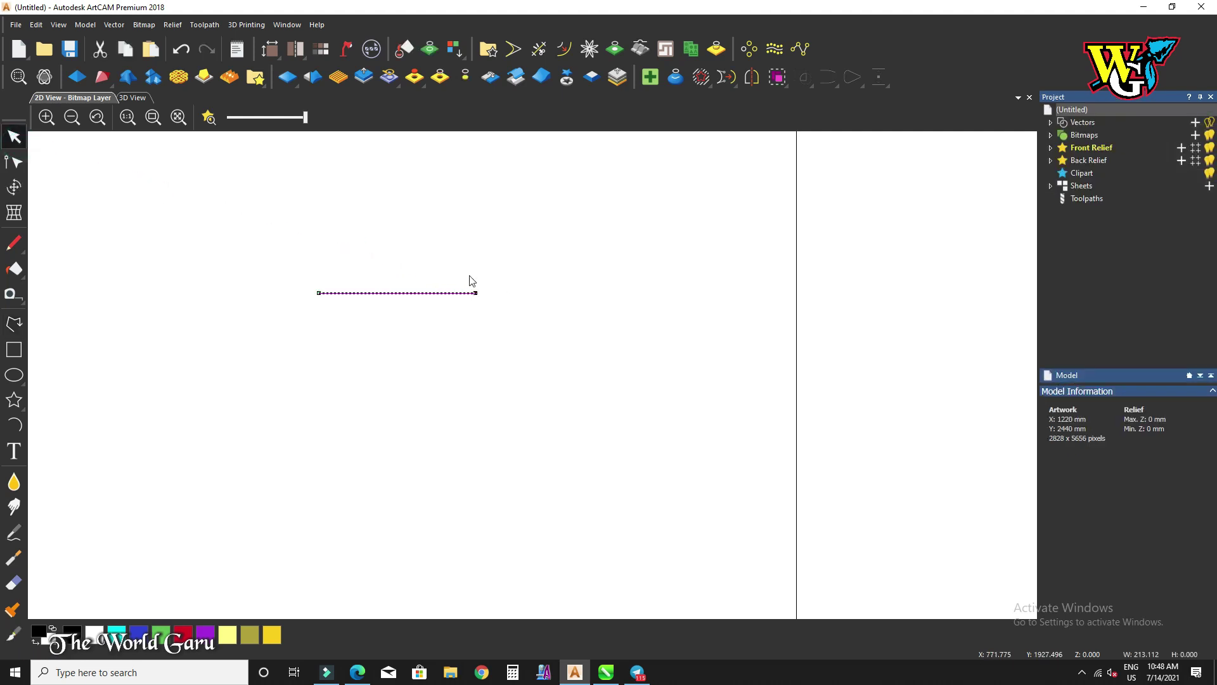
left_click_drag(438, 292, 438, 319)
Step: Join the two parallel lines at their right ends with a straight line and undo the join
scroll(386, 312, "up", 3)
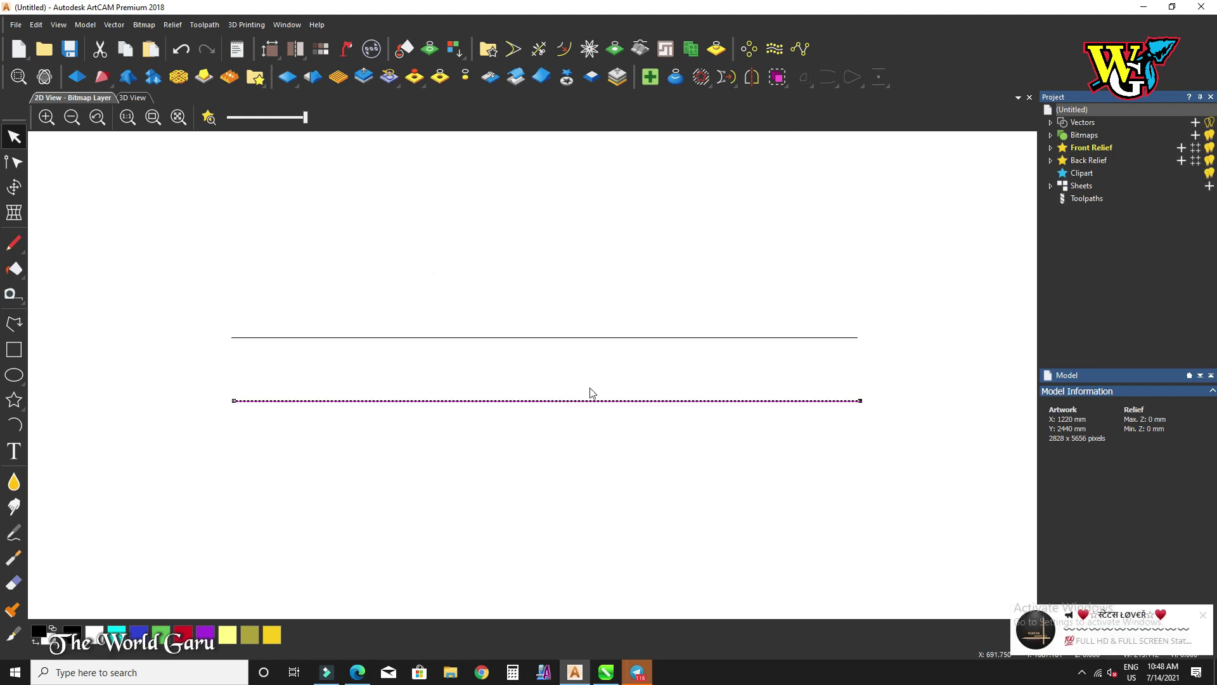
left_click_drag(893, 269, 205, 454)
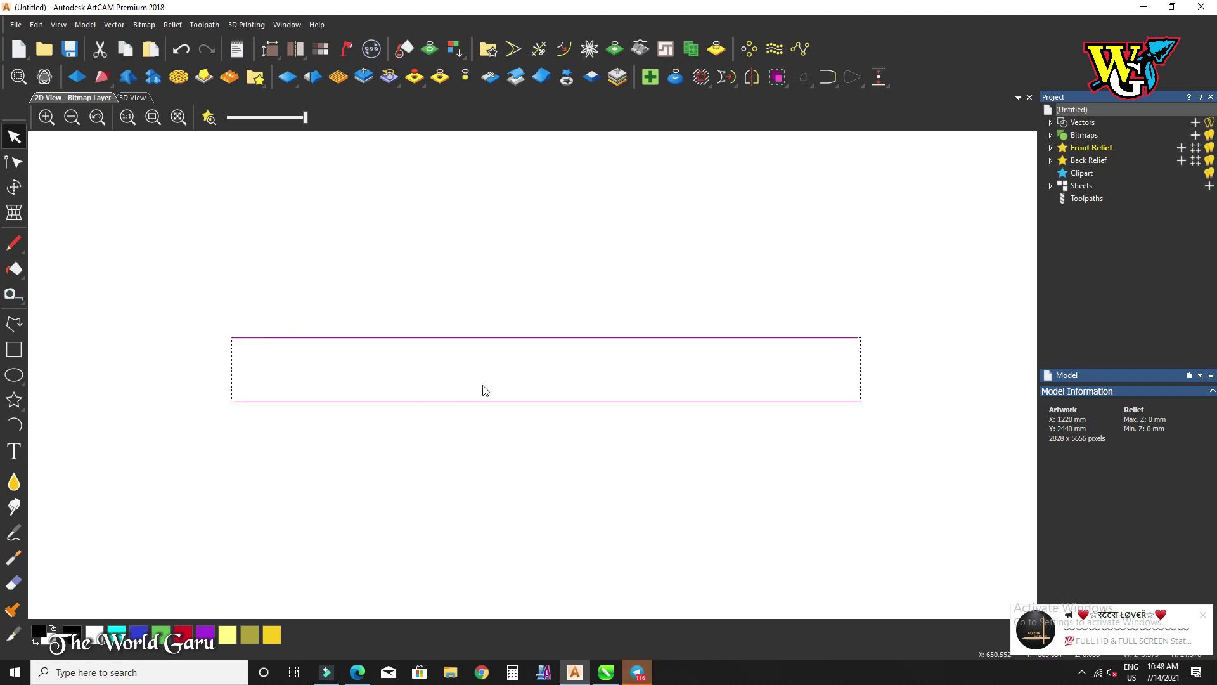
left_click(836, 86)
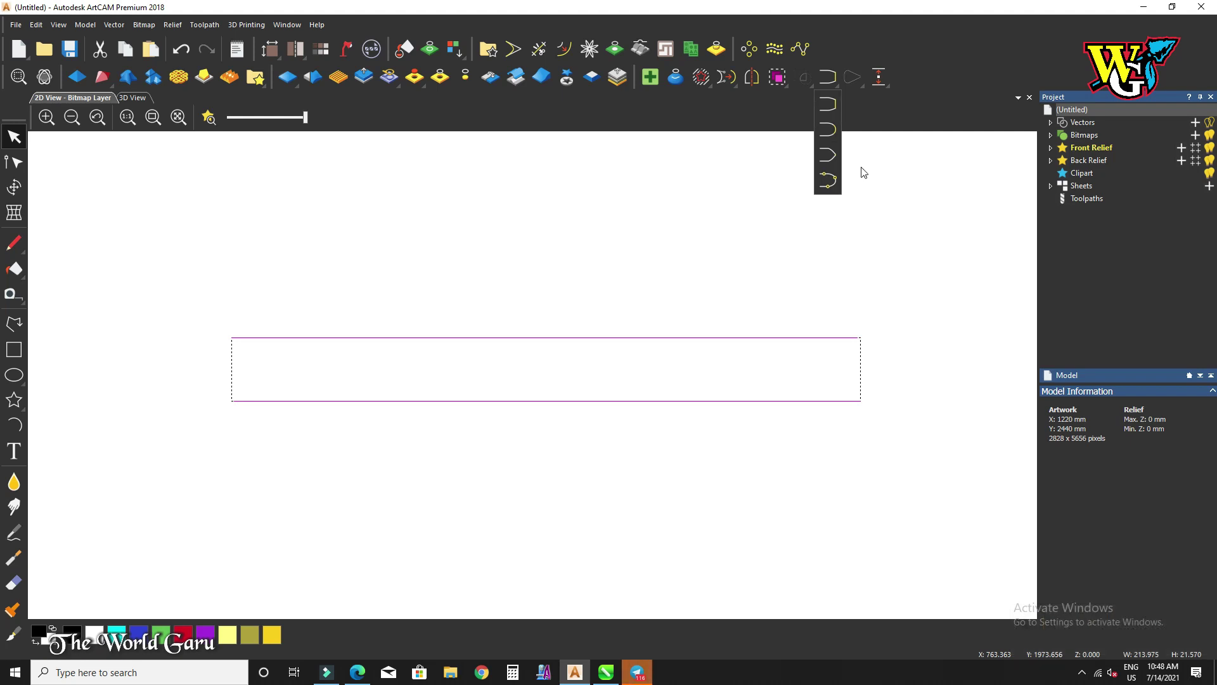
left_click(833, 112)
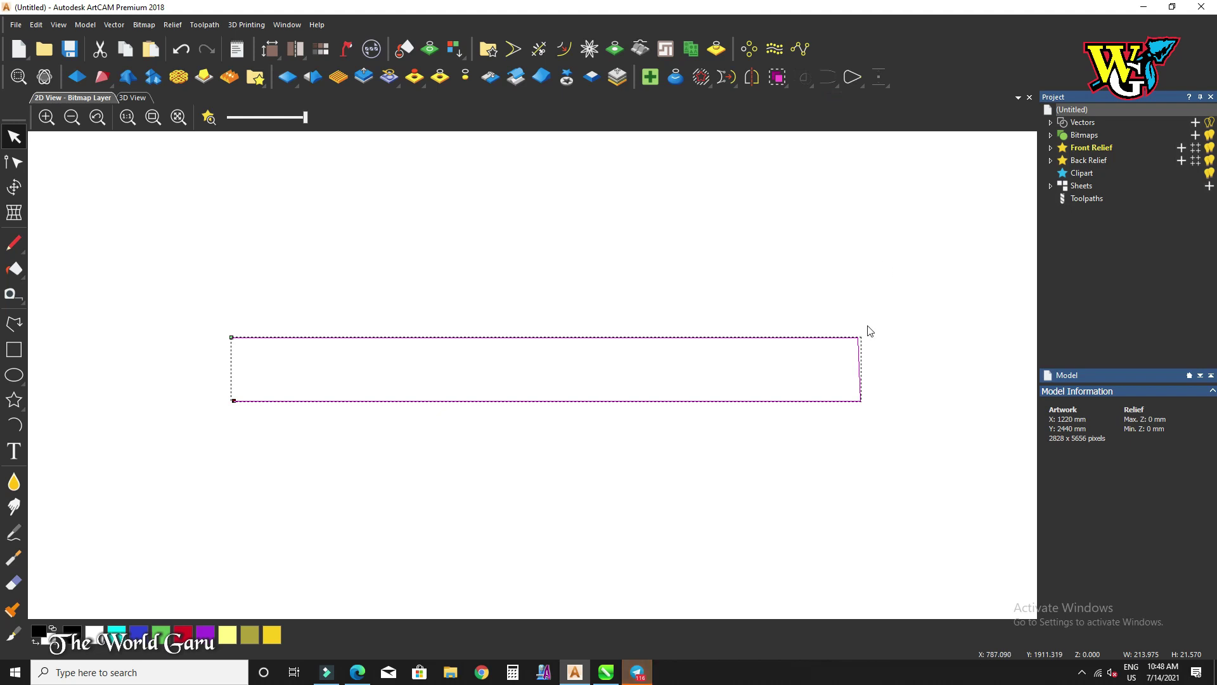
scroll(863, 339, "down", 2)
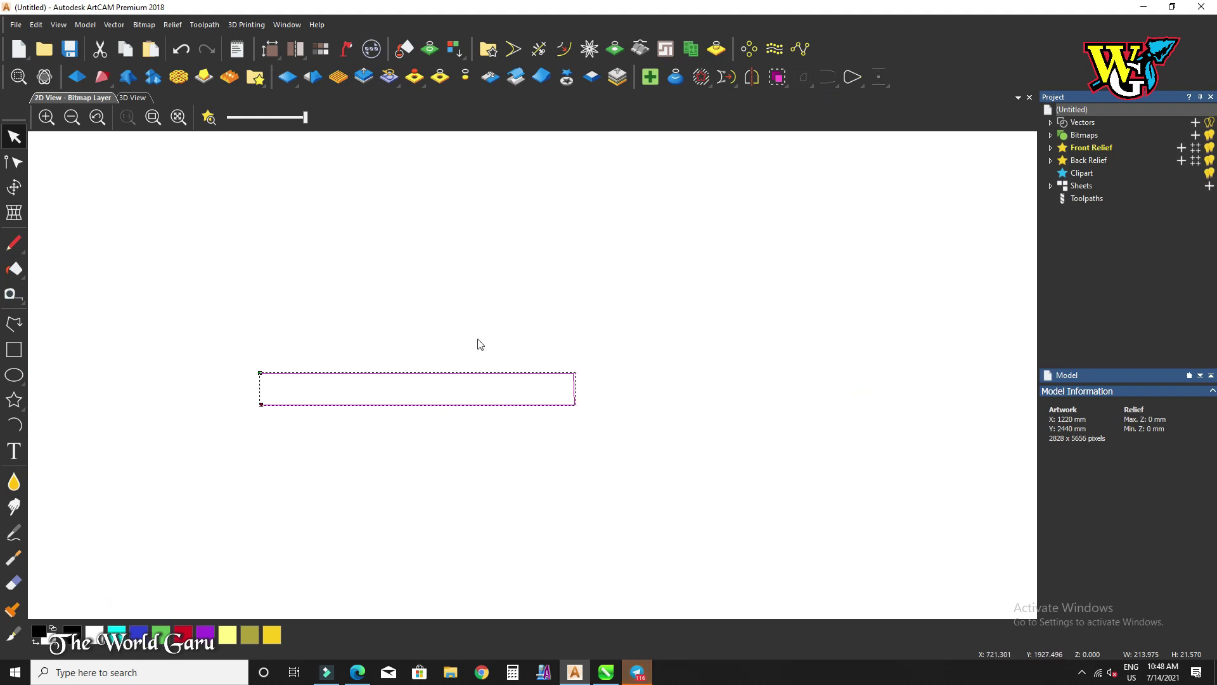
left_click(850, 81)
key("ctrl+z")
Step: Try to join the two parallel lines at coincident nodes with a 0.025 mm tolerance
left_click_drag(223, 339, 583, 415)
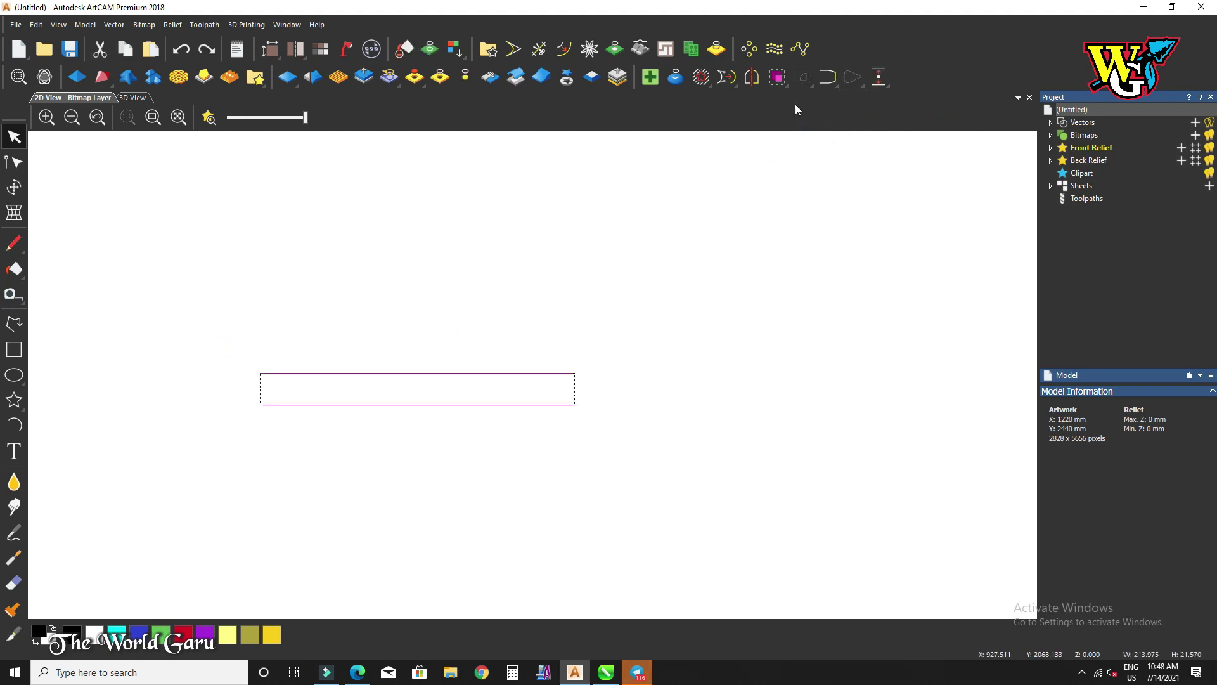
left_click(827, 77)
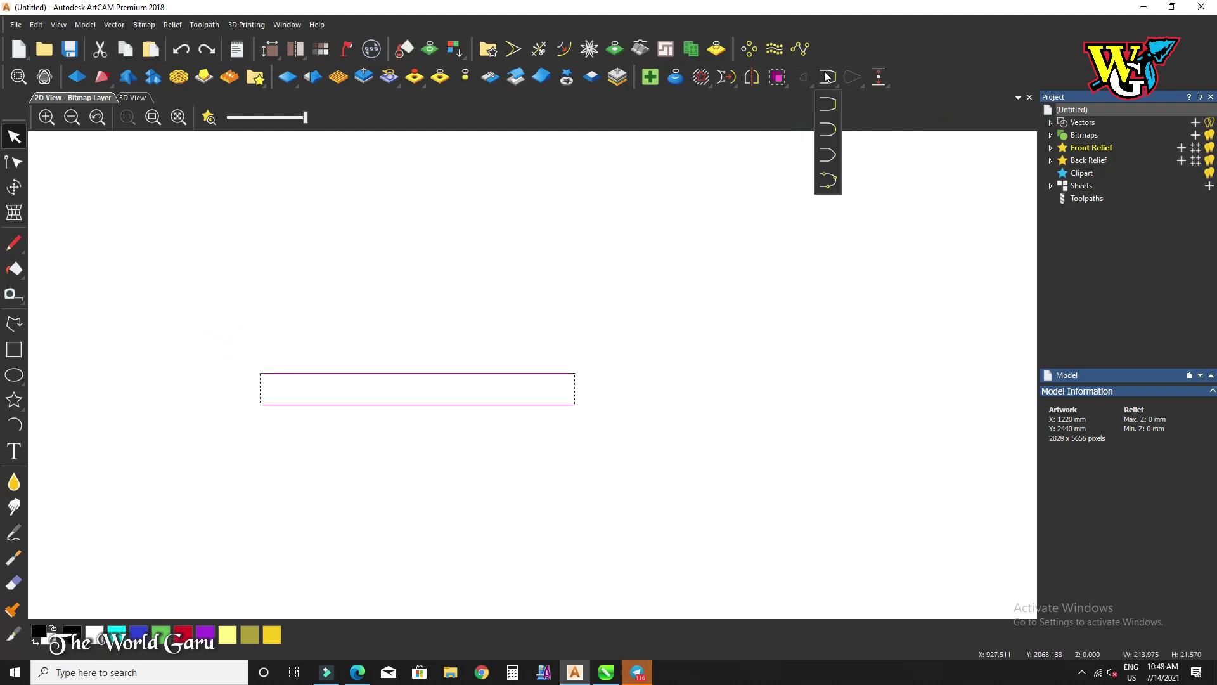
left_click(827, 180)
left_click(1007, 255)
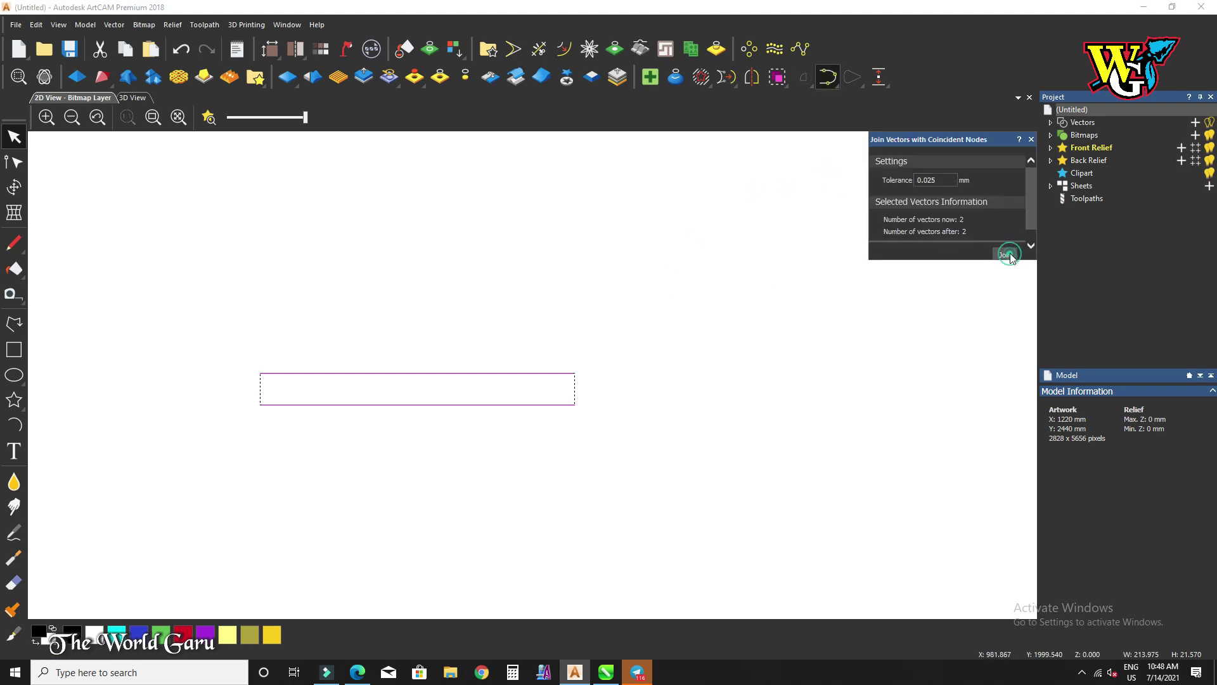
scroll(443, 403, "up", 3)
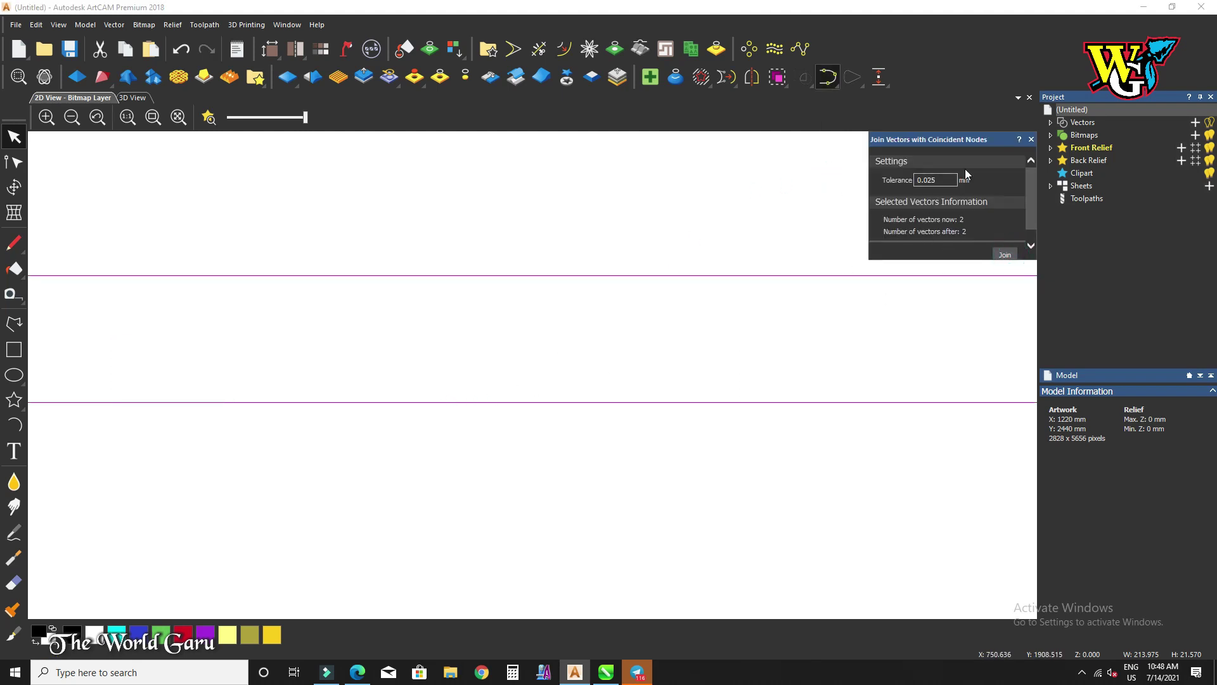
left_click(1029, 140)
scroll(824, 234, "down", 4)
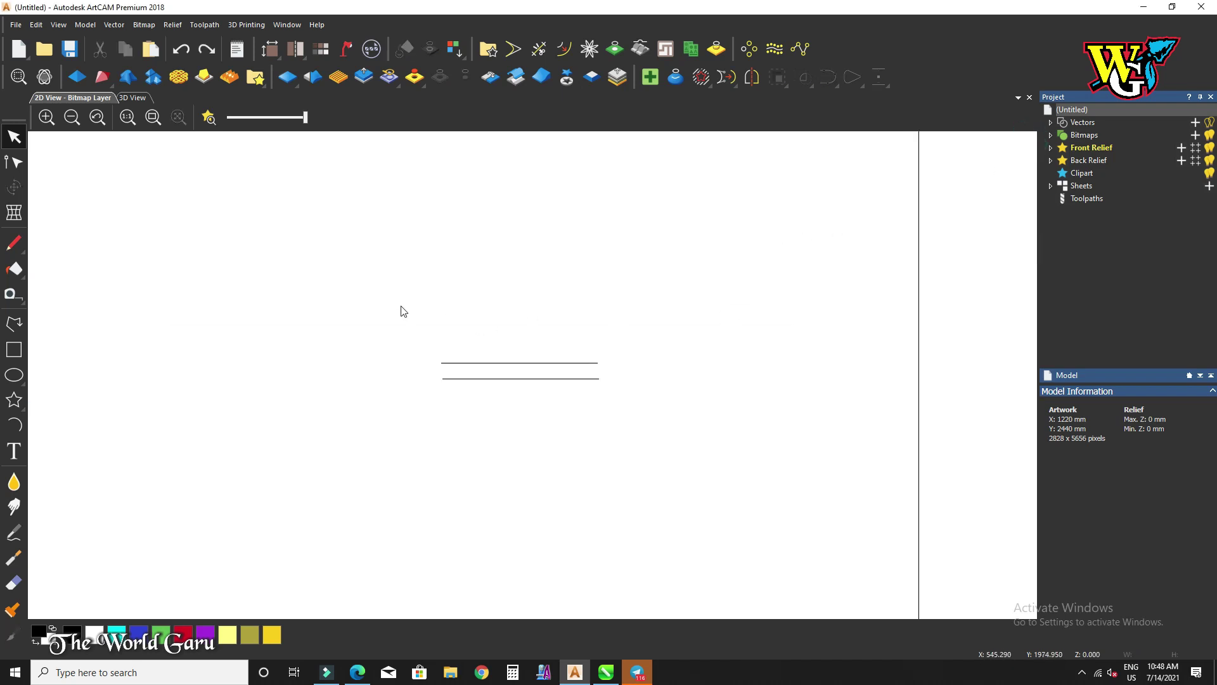
Step: Join the two parallel lines by moving their right end points together at one point, and delete the resulting shape
left_click_drag(400, 310, 552, 420)
left_click(825, 76)
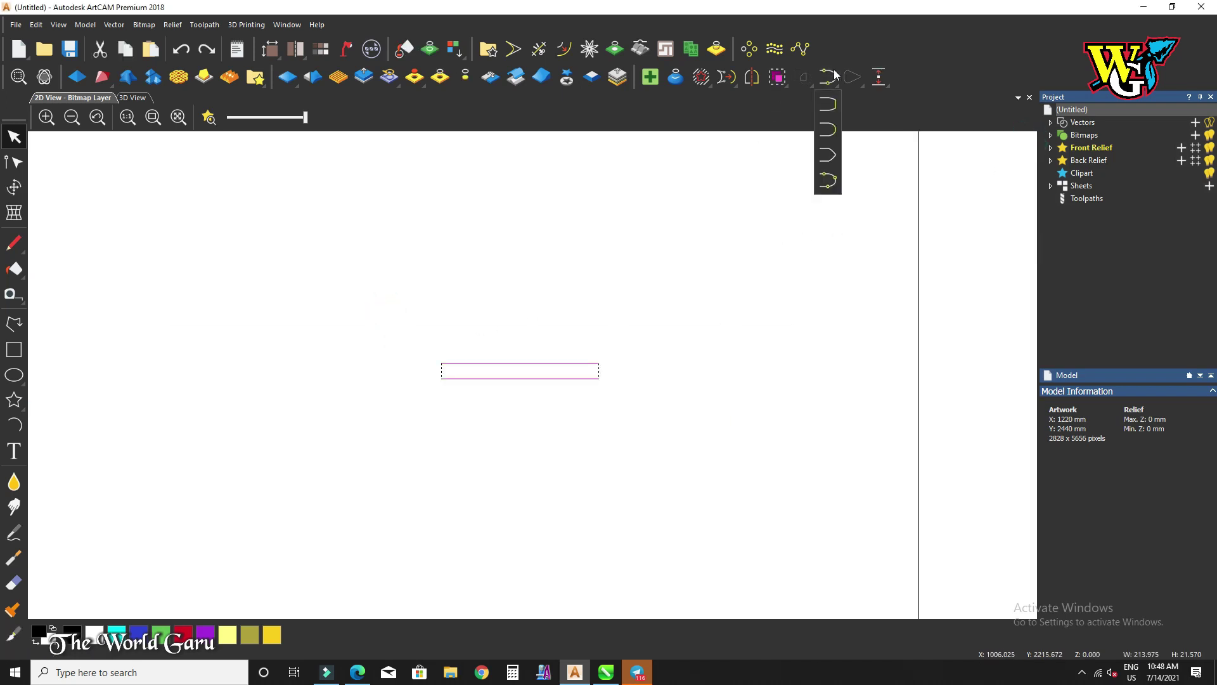
left_click(835, 158)
scroll(559, 352, "up", 5)
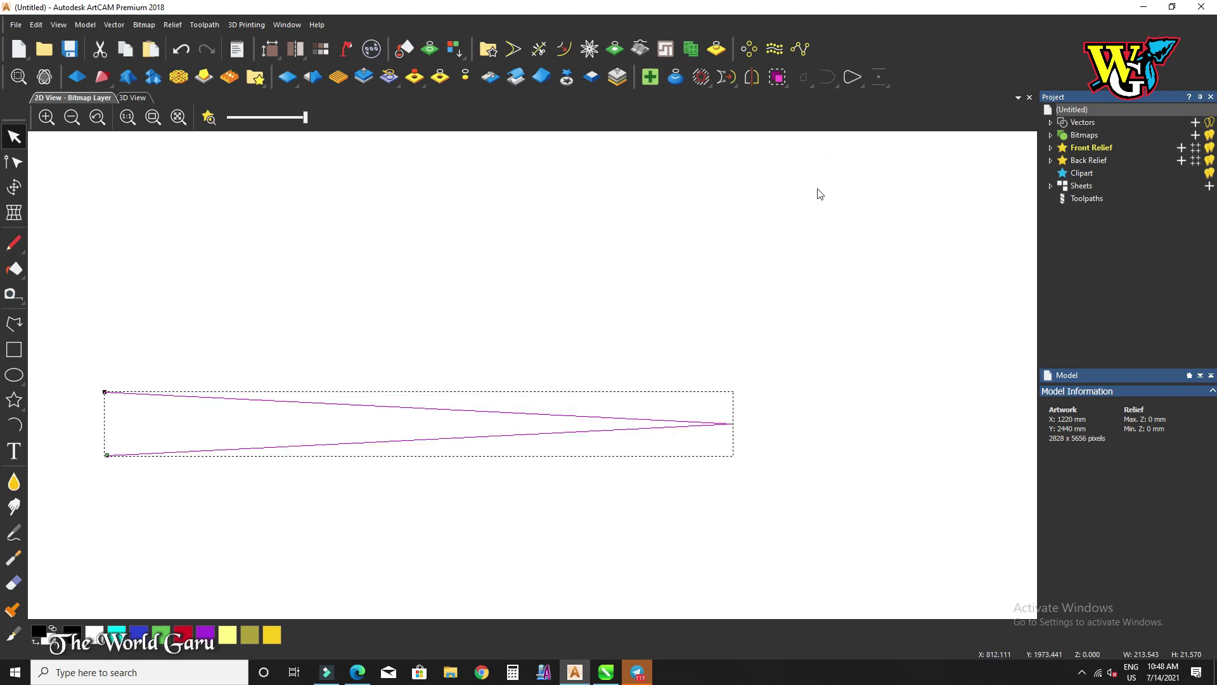
left_click(853, 78)
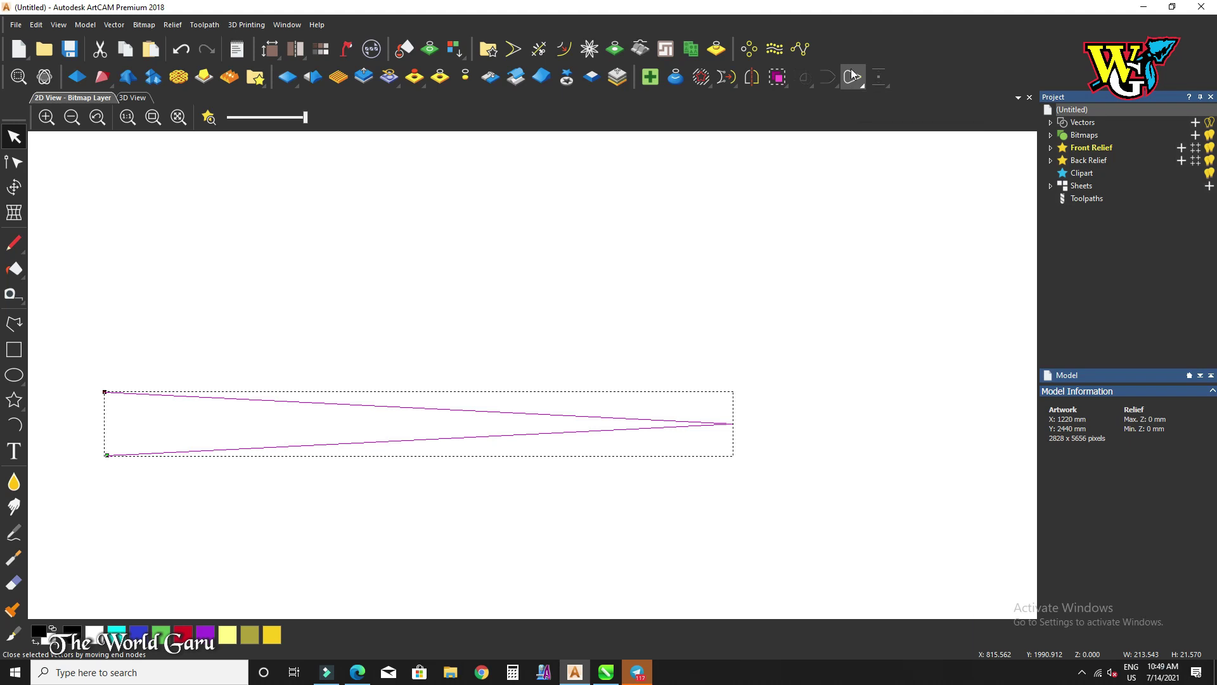
left_click_drag(786, 270, 59, 541)
key("Delete")
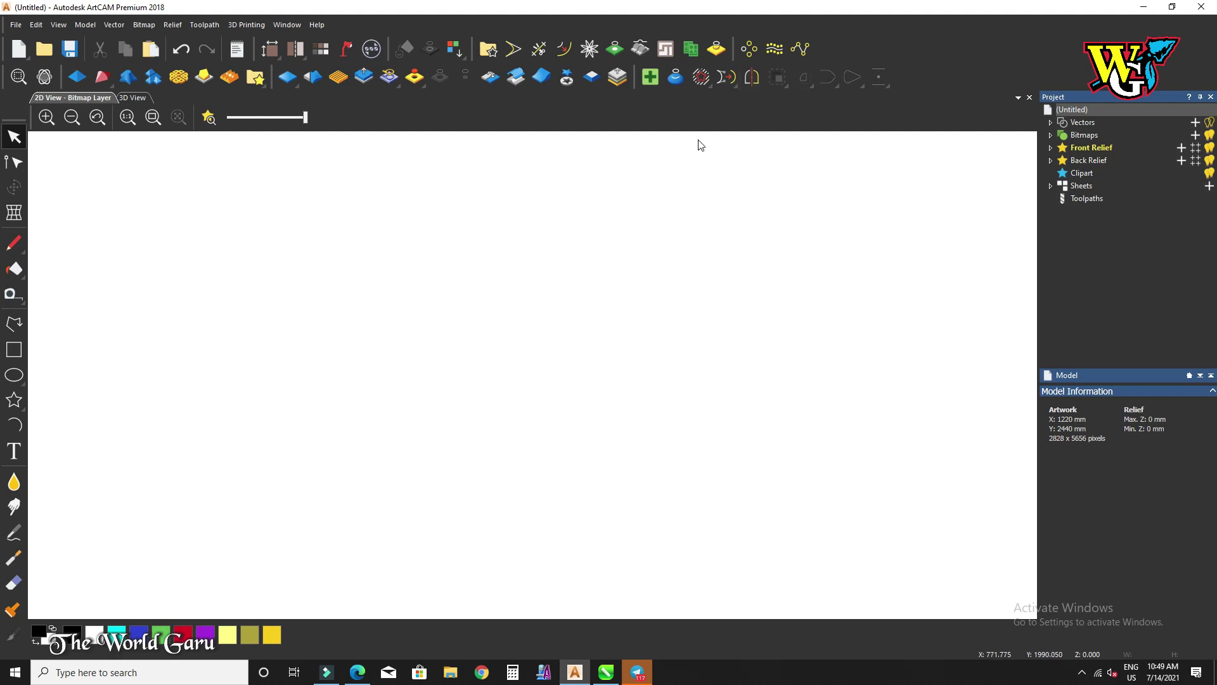
left_click(717, 83)
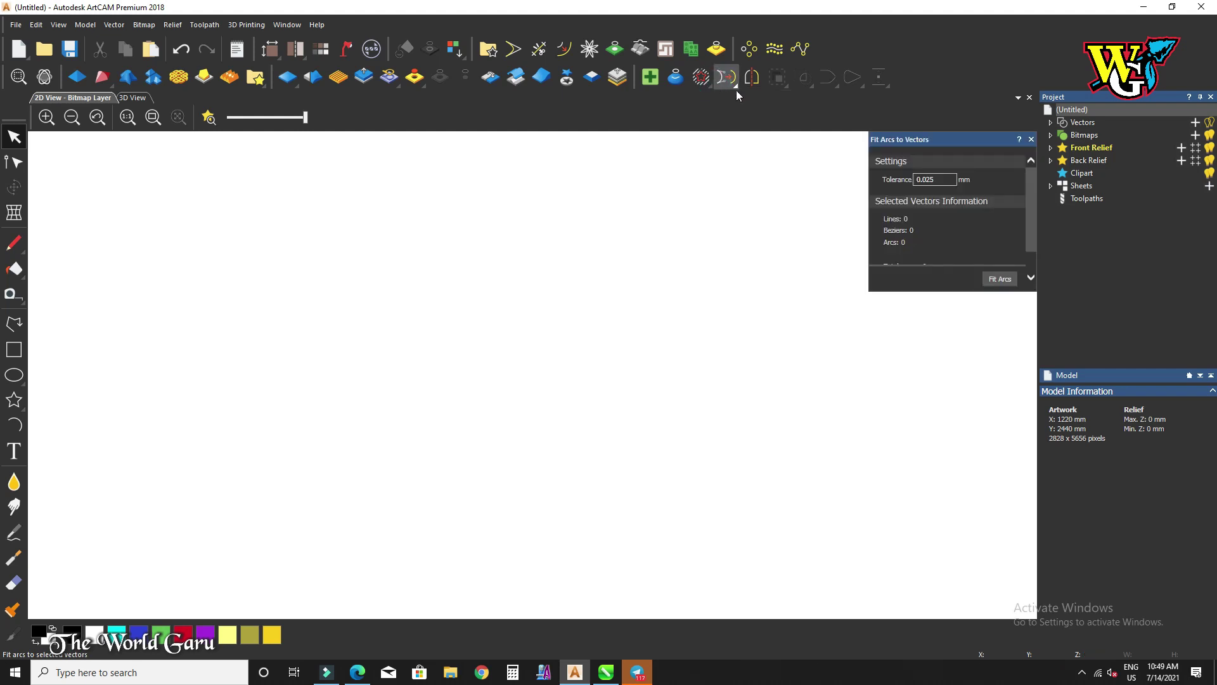
left_click(1031, 139)
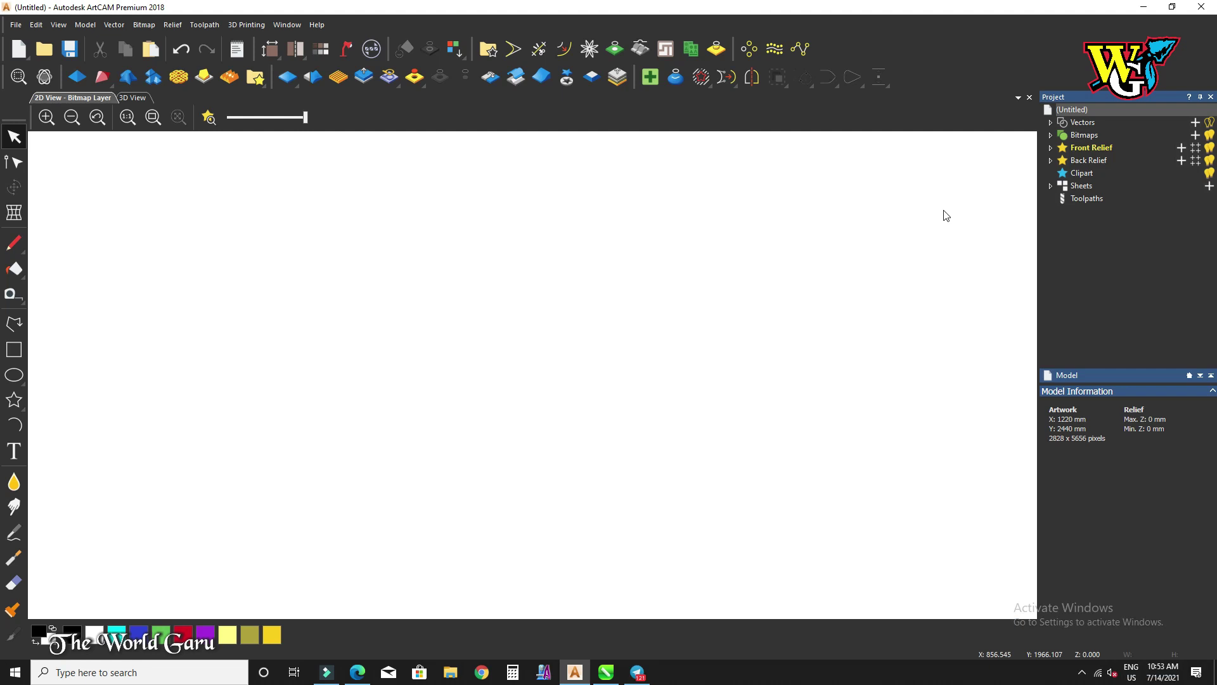
left_click(14, 350)
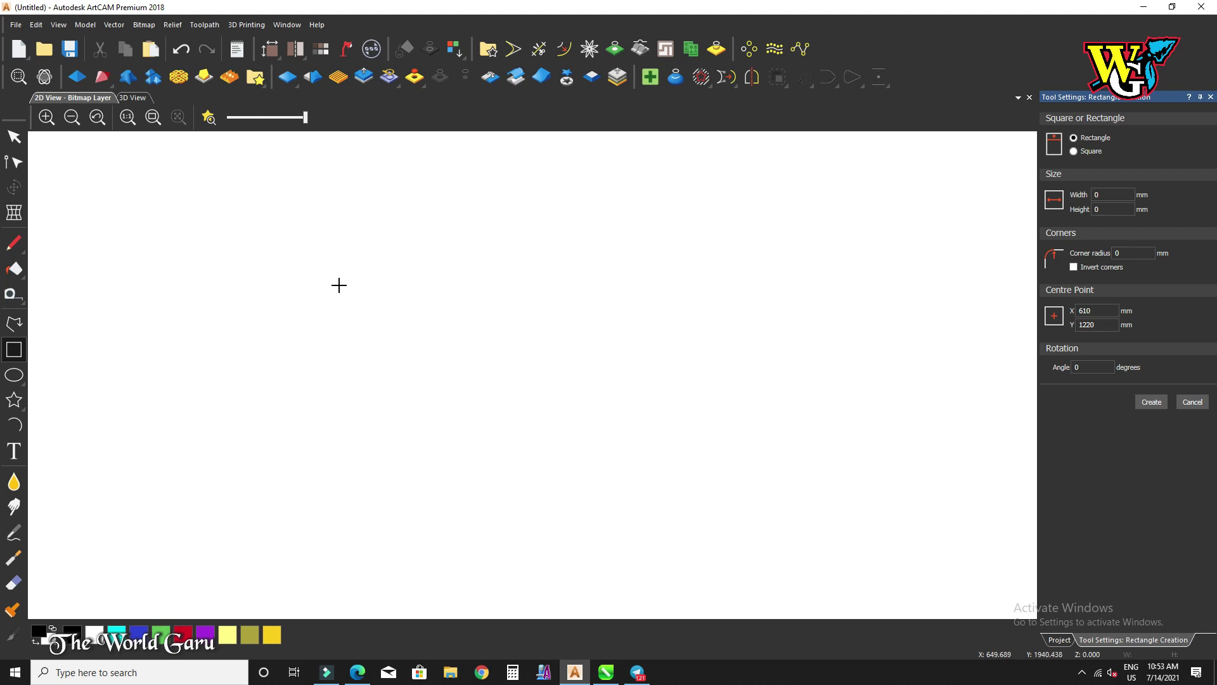
left_click_drag(339, 287, 704, 472)
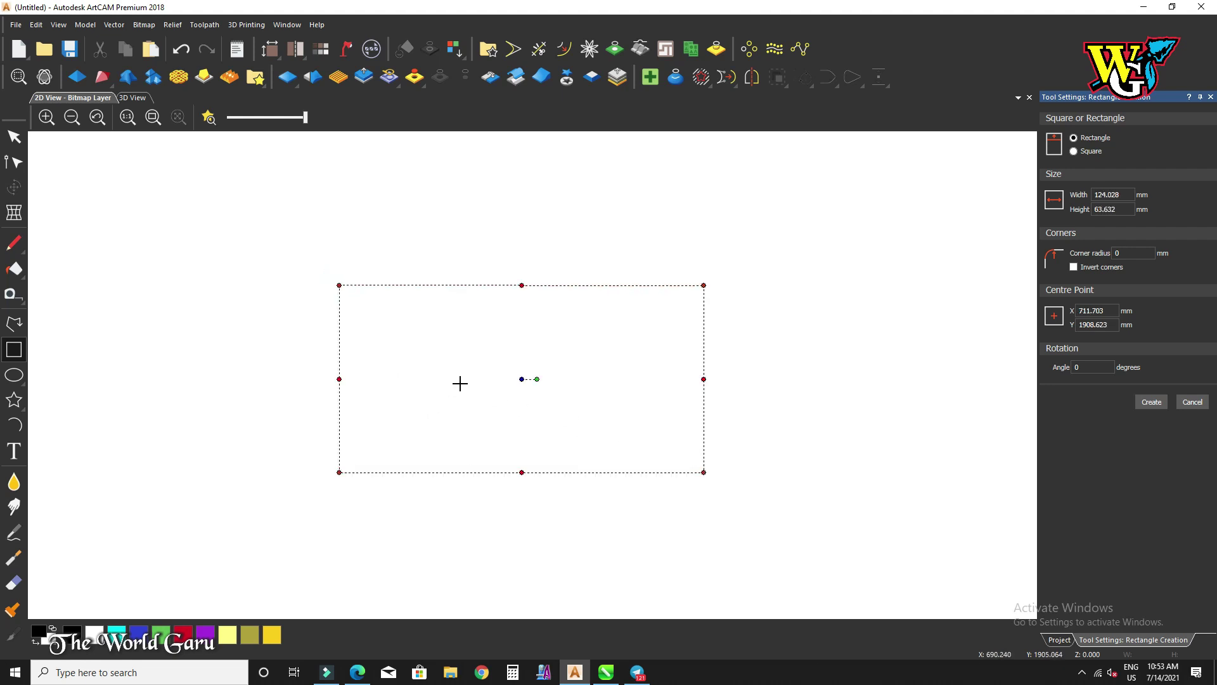
left_click(14, 375)
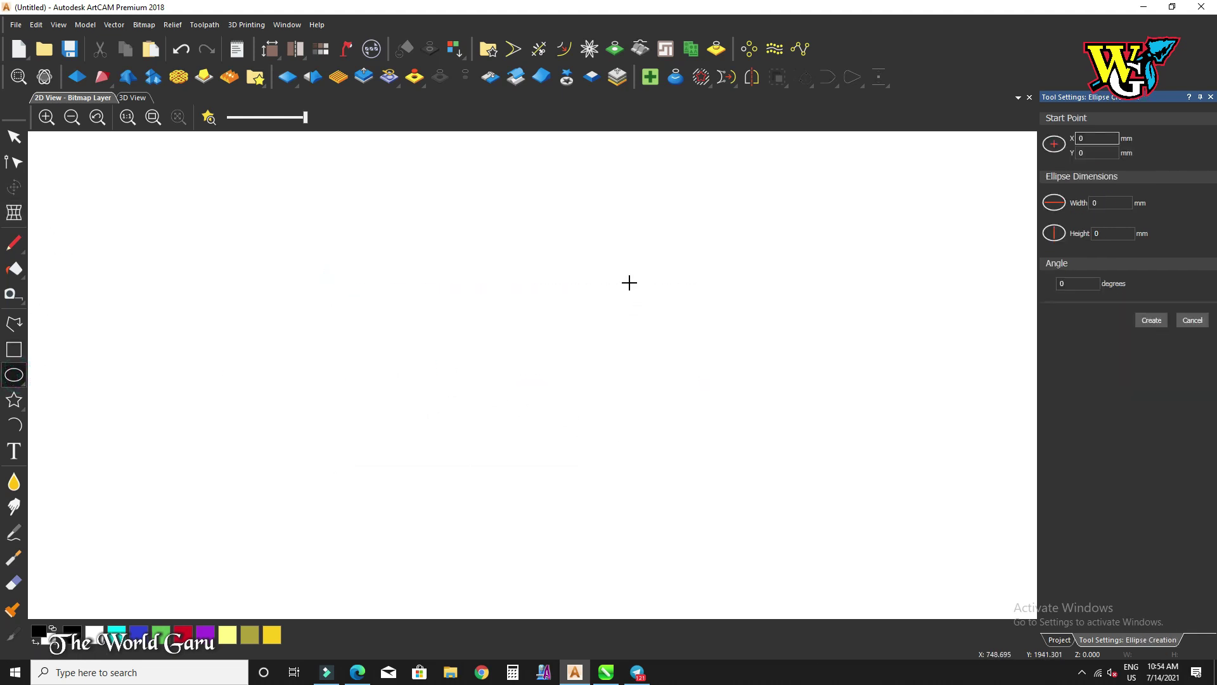
Step: Draw a rectangle about 75 by 36 mm and a circle about 73 mm across overlapping the rectangle's right end
left_click(14, 349)
left_click_drag(414, 247, 634, 351)
left_click(1152, 403)
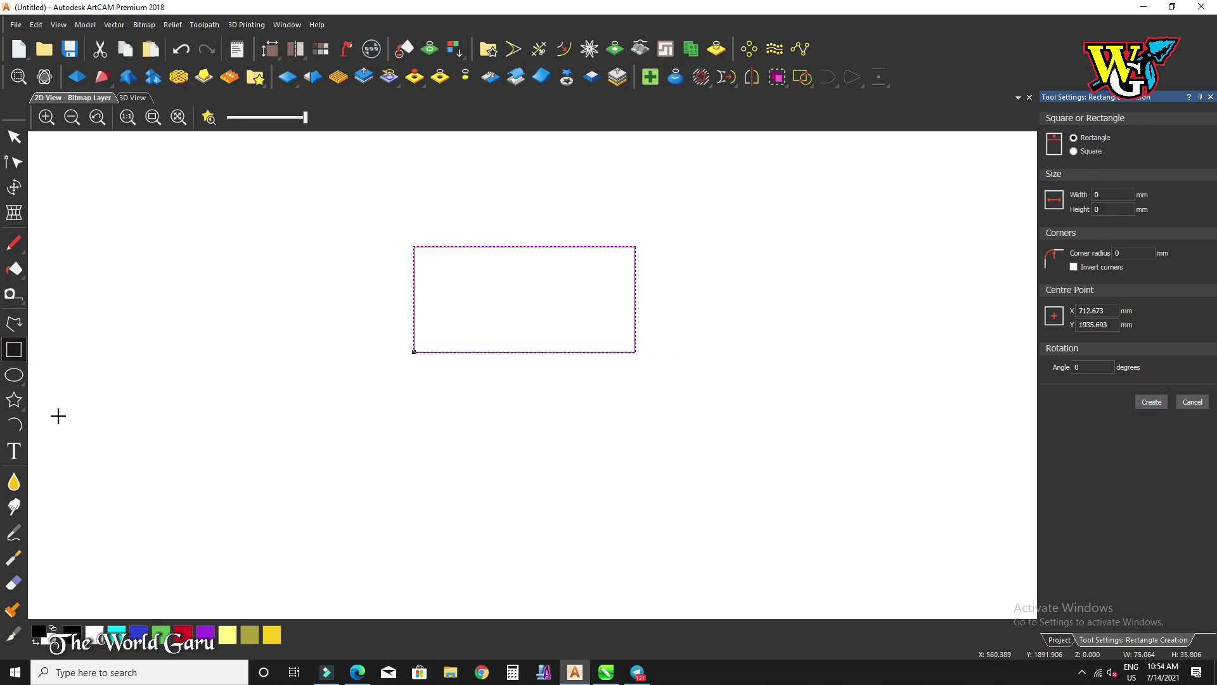
left_click(14, 375)
left_click_drag(682, 315, 574, 422)
left_click(1154, 320)
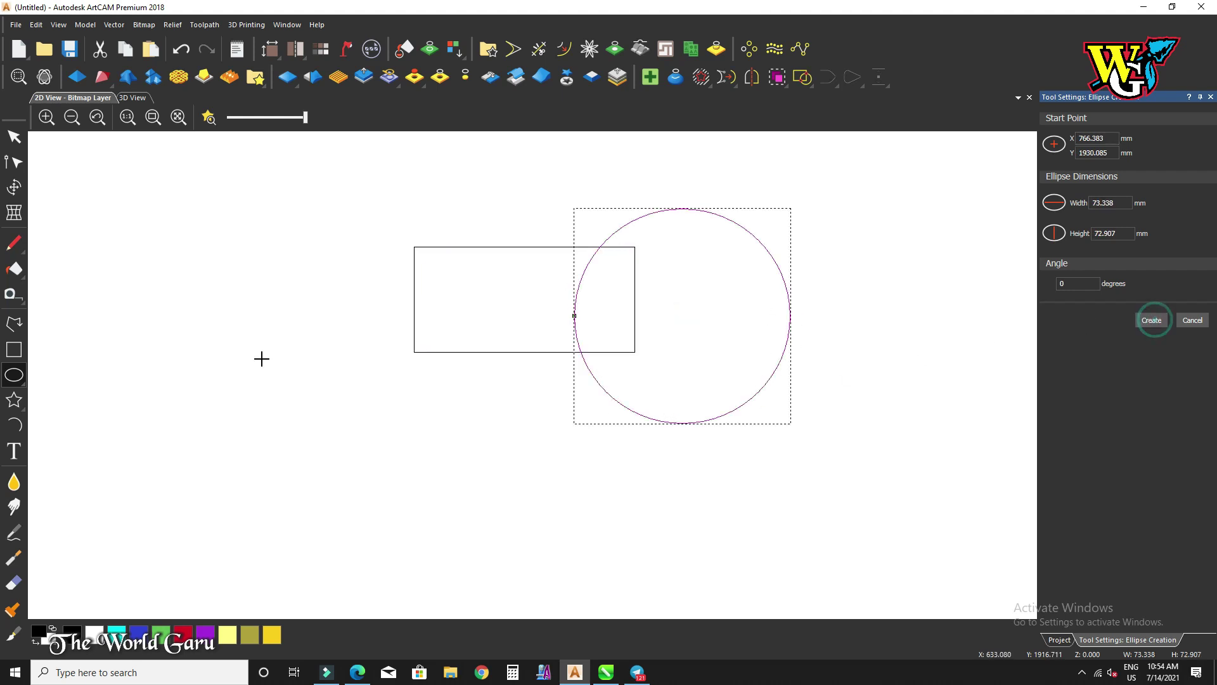
left_click(14, 401)
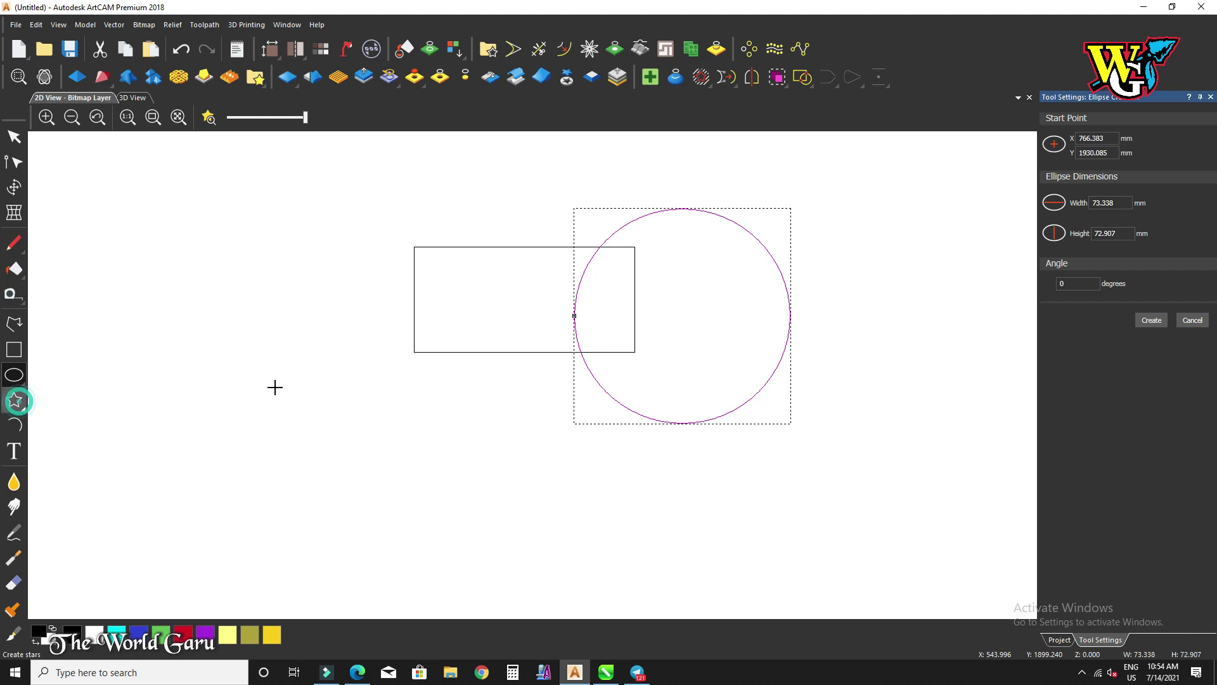
left_click_drag(364, 219, 467, 309)
left_click(416, 258)
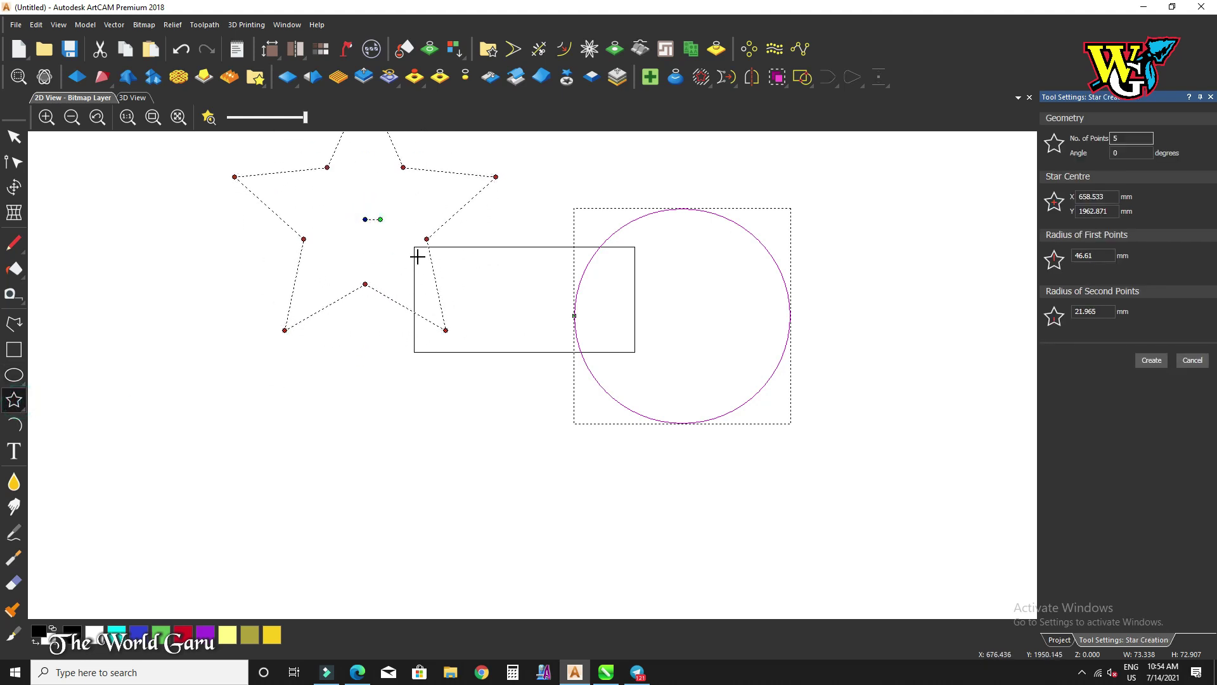
left_click(14, 137)
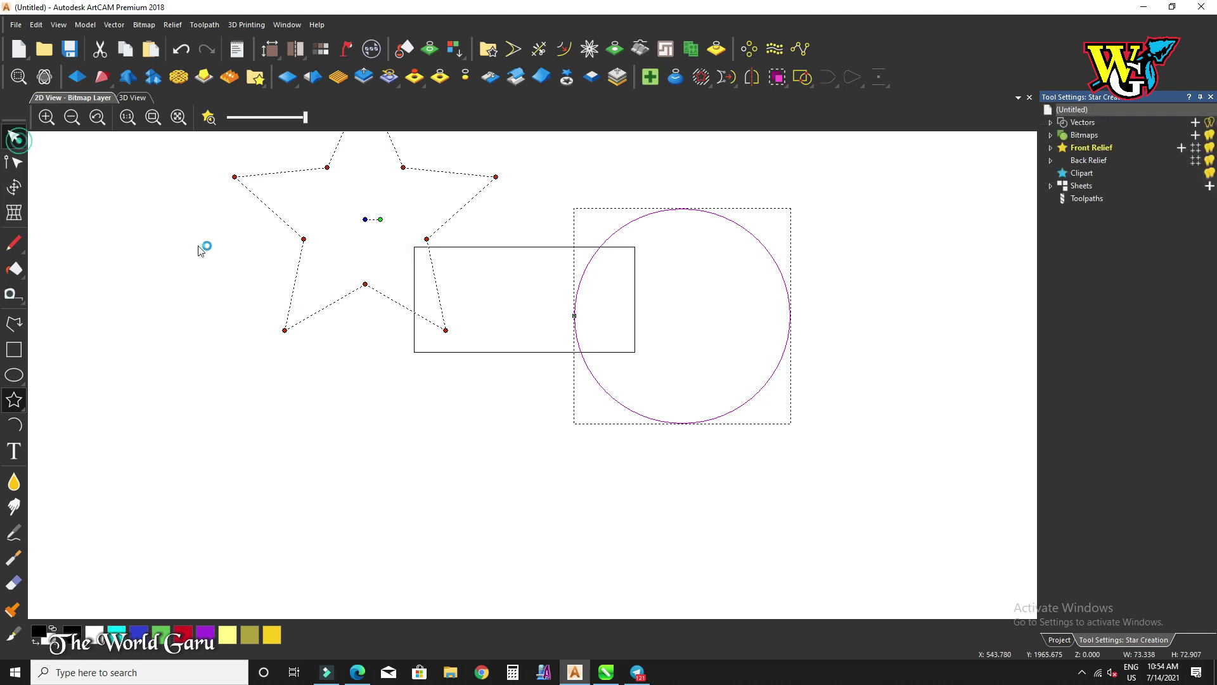
scroll(425, 376, "down", 5)
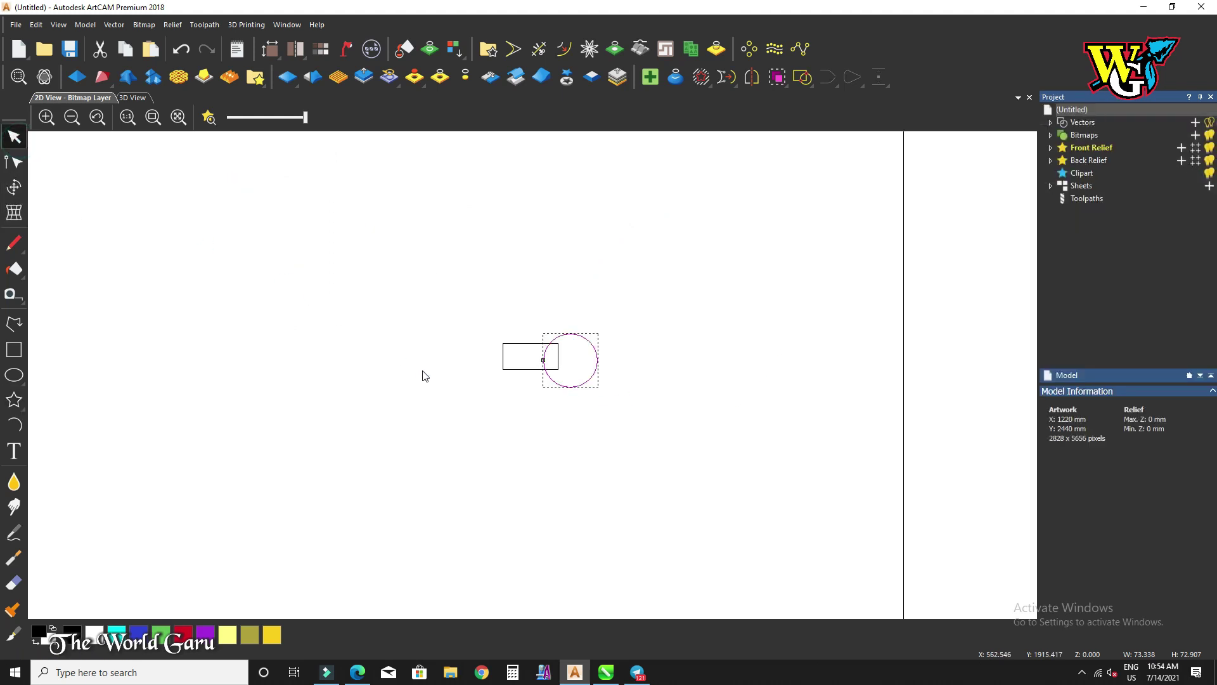
Step: Create a five-pointed star with radii of about 39 and 17 mm, overlapping the rectangle's upper left corner
left_click(14, 400)
scroll(535, 366, "up", 5)
left_click_drag(373, 228, 451, 310)
left_click(413, 258)
left_click(1151, 360)
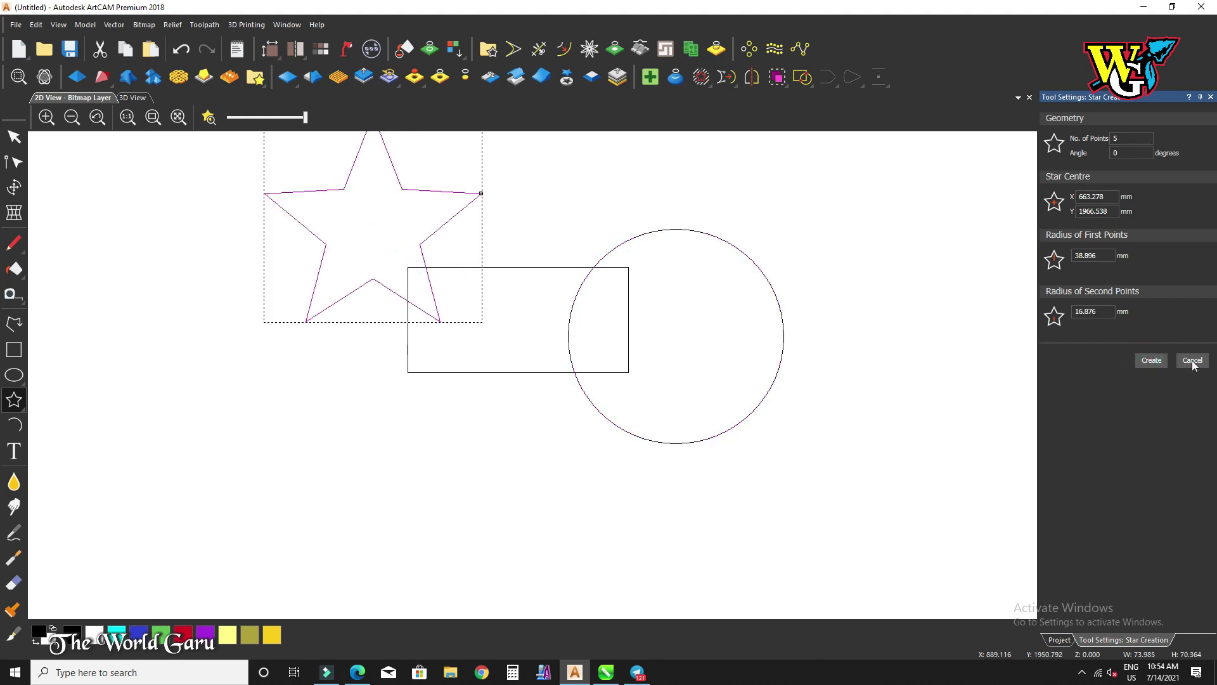
left_click(1193, 360)
Step: Merge the overlapping star, rectangle and circle into one outline and undo the merge
scroll(467, 339, "down", 2)
left_click_drag(370, 232, 769, 504)
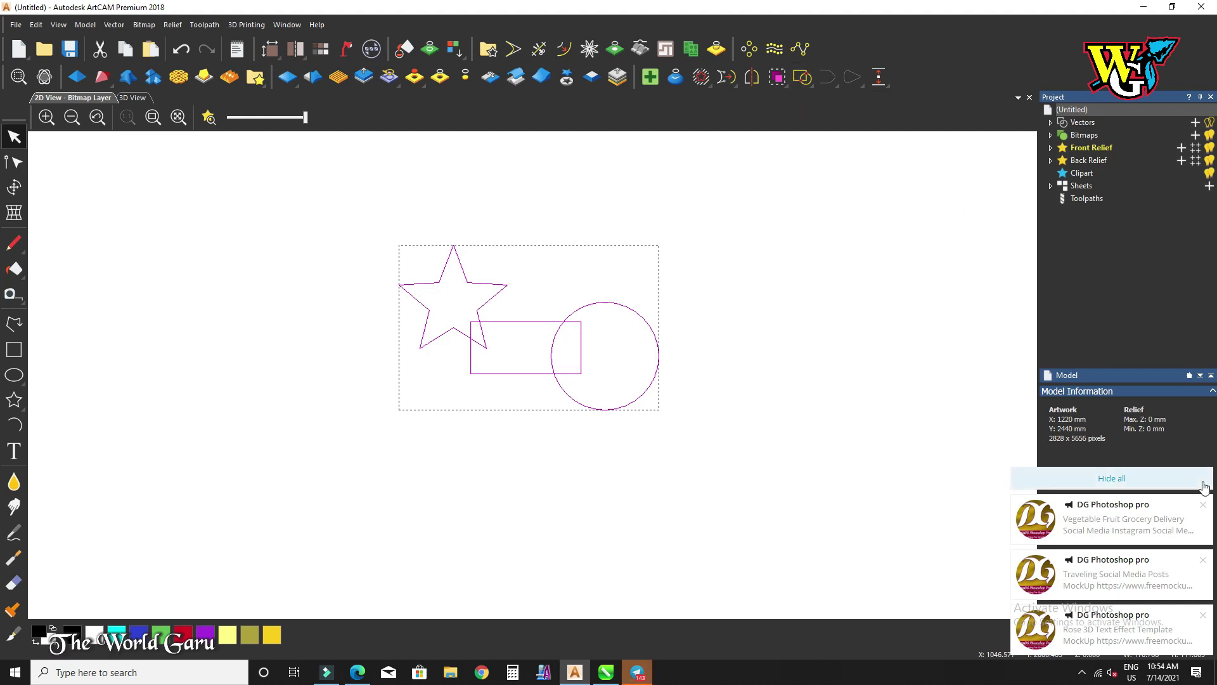
left_click(802, 80)
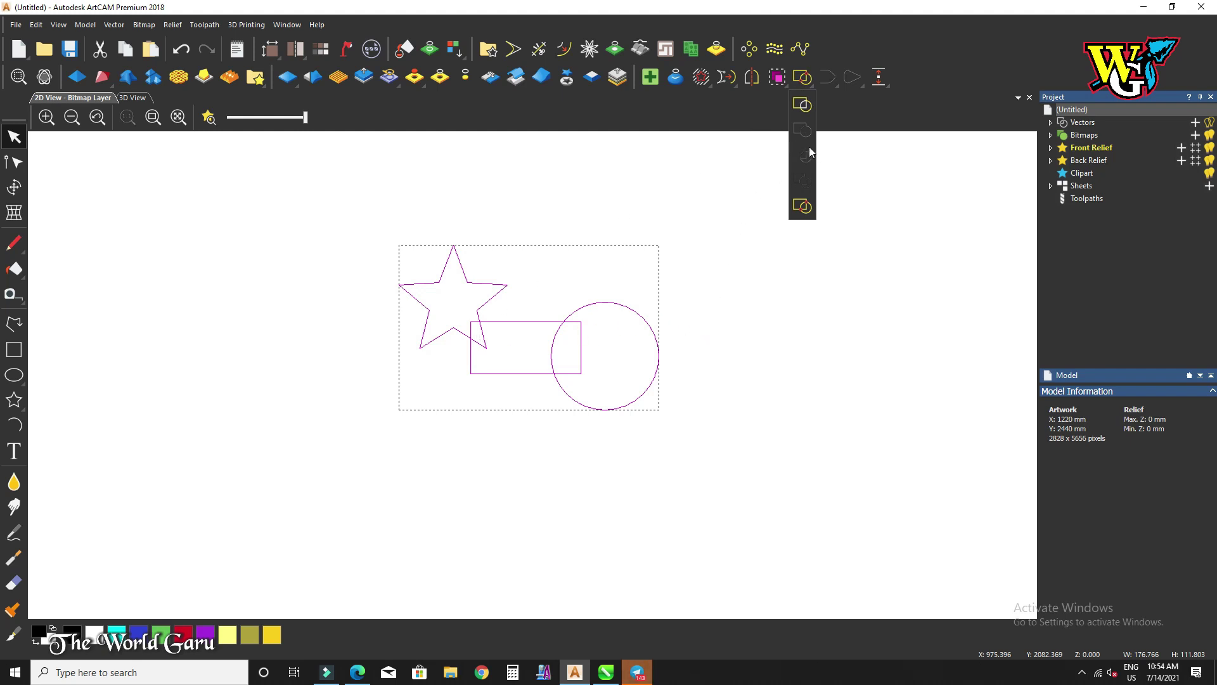
left_click(801, 105)
scroll(450, 332, "up", 2)
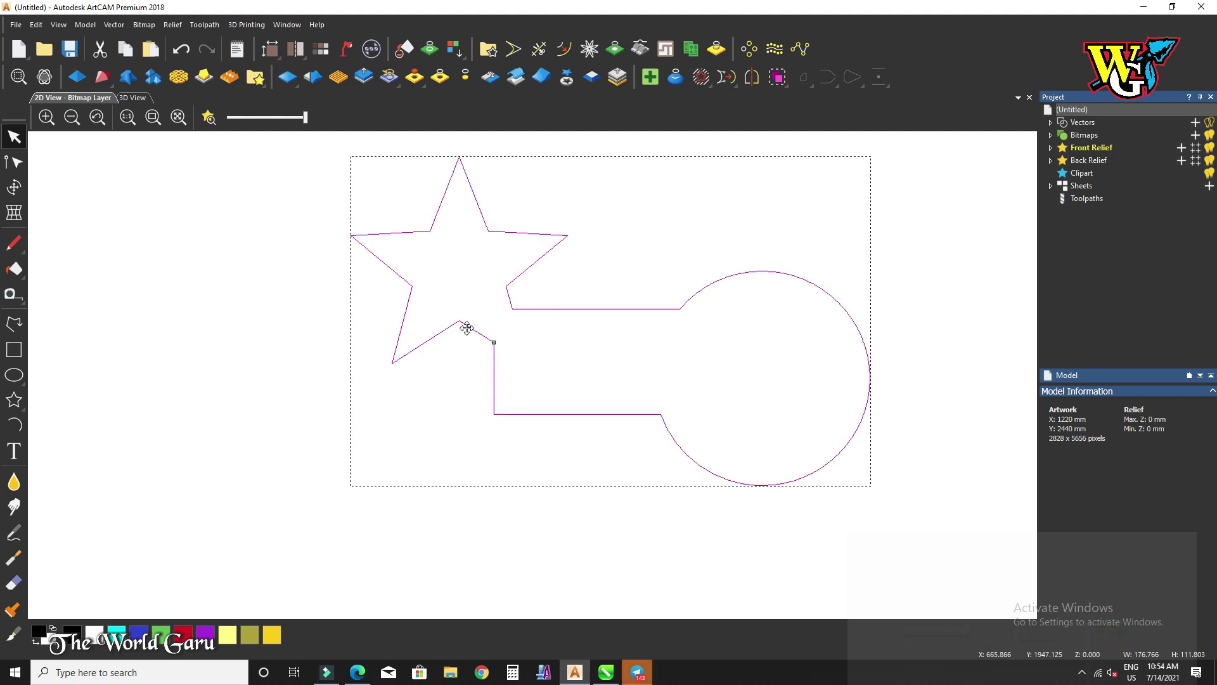
key("ctrl+z")
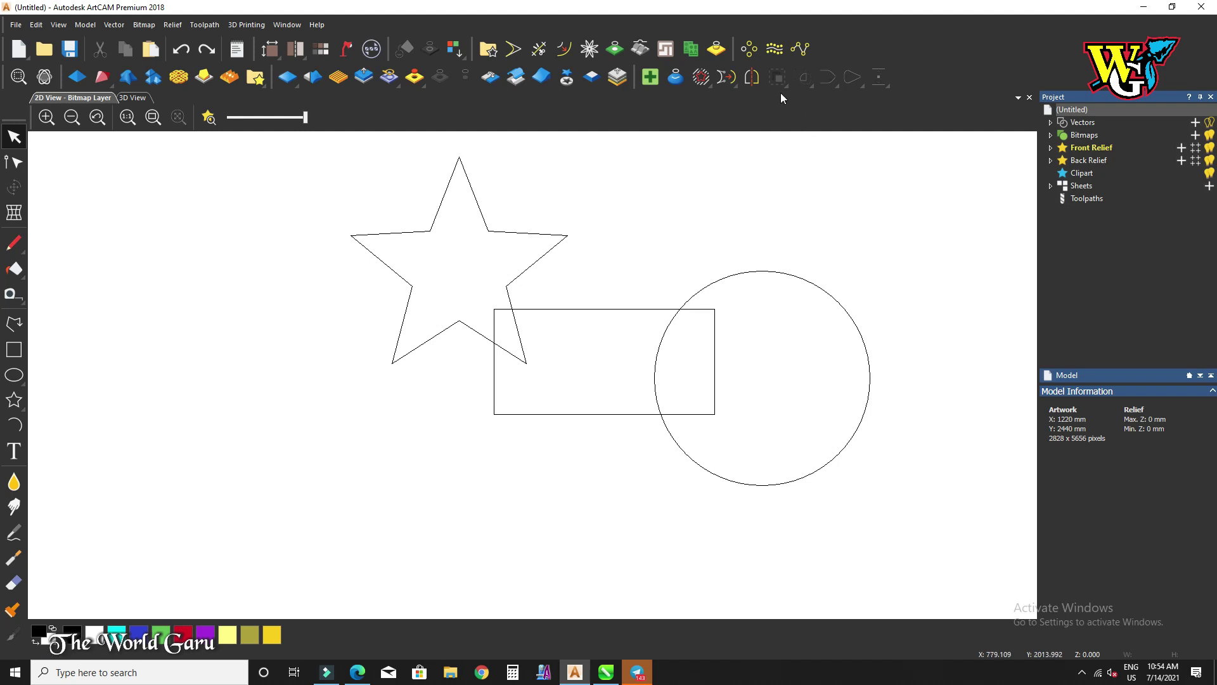
left_click_drag(340, 157, 938, 520)
left_click(808, 83)
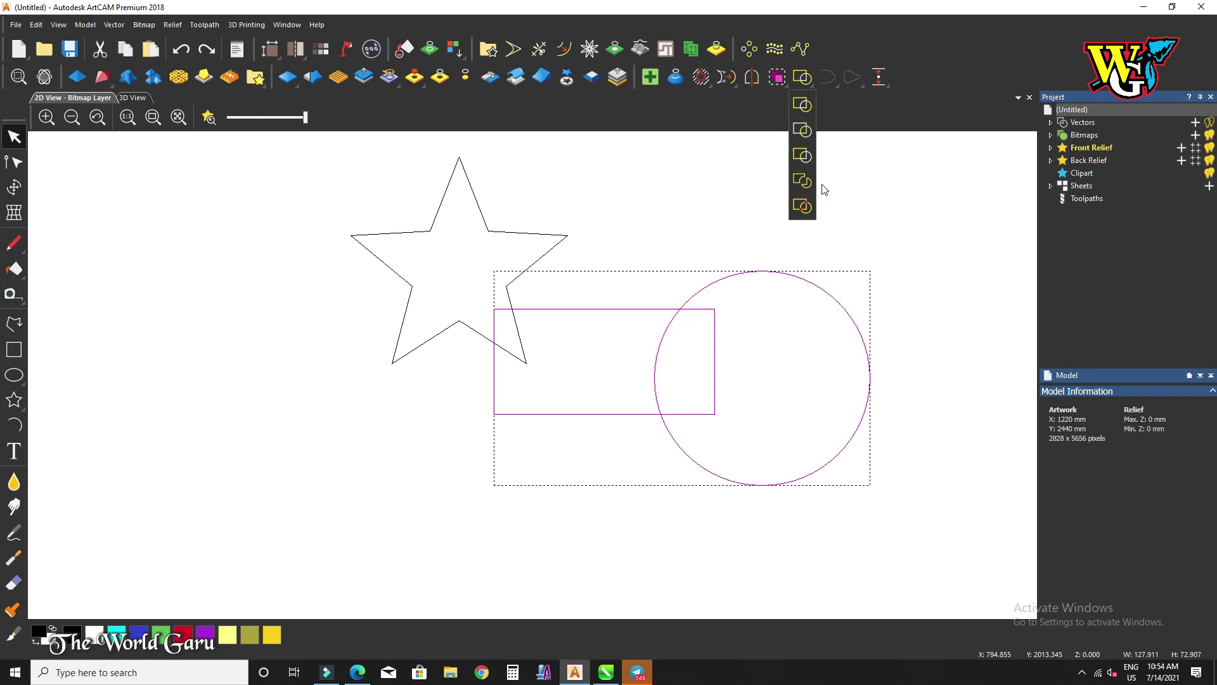
left_click(409, 181)
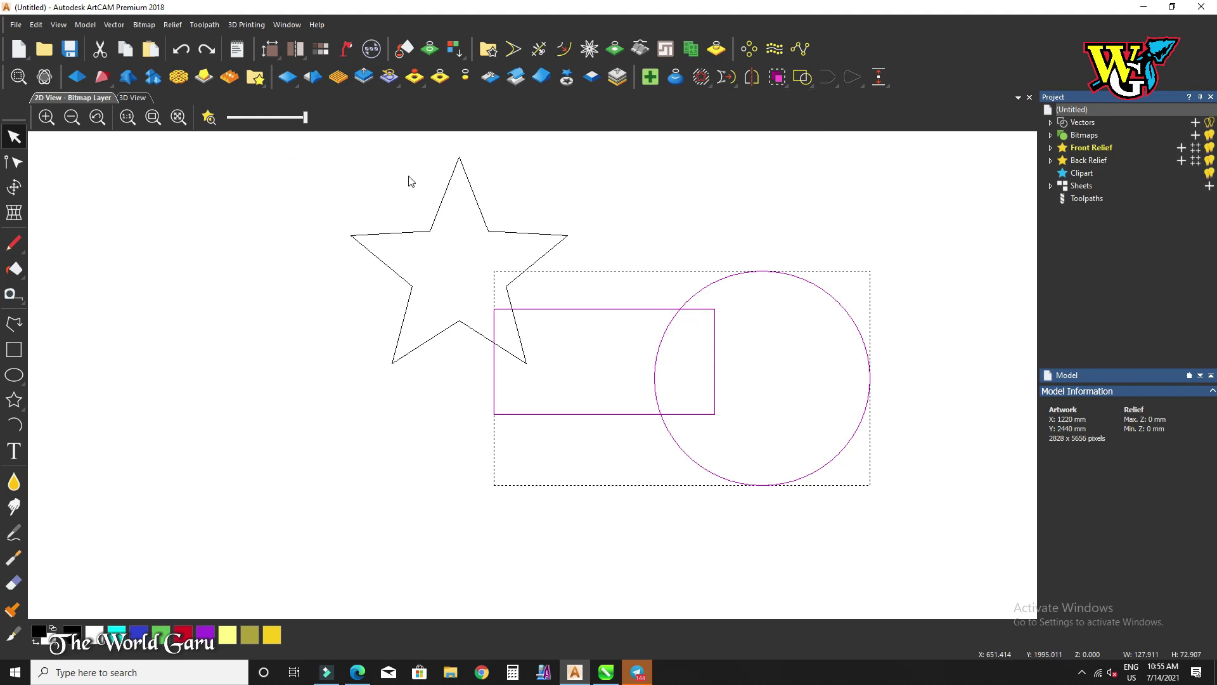
Step: Split the star, rectangle and circle at their intersections
left_click_drag(290, 150, 983, 548)
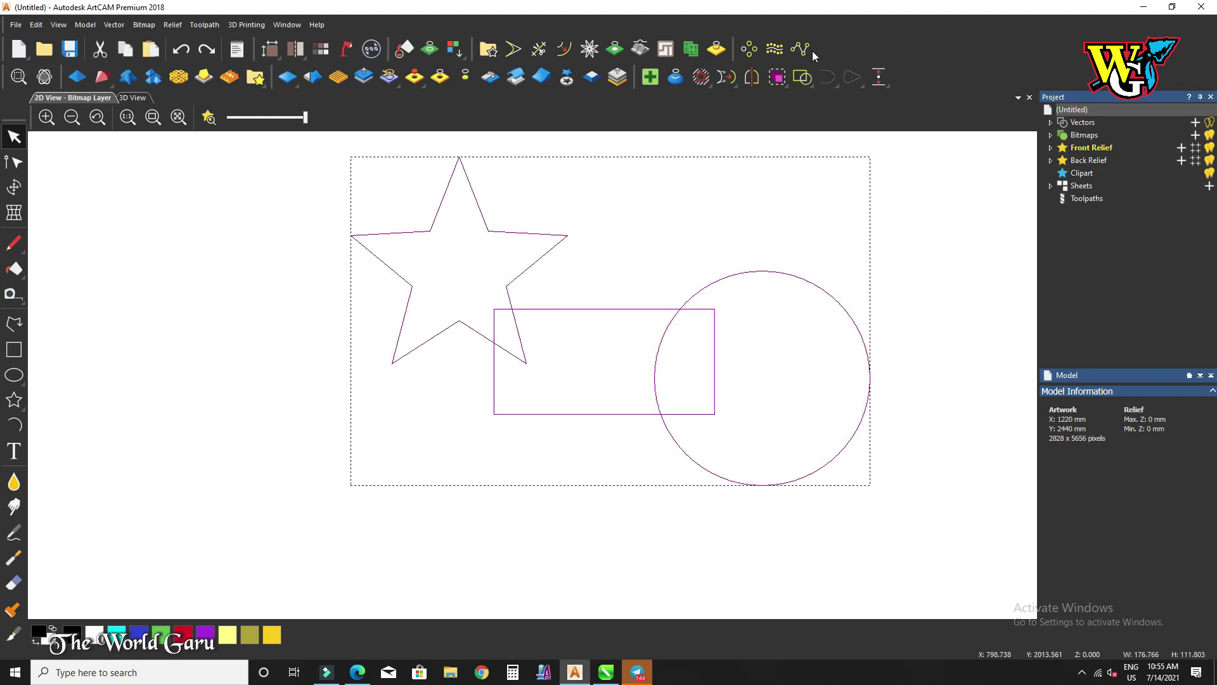
left_click(802, 77)
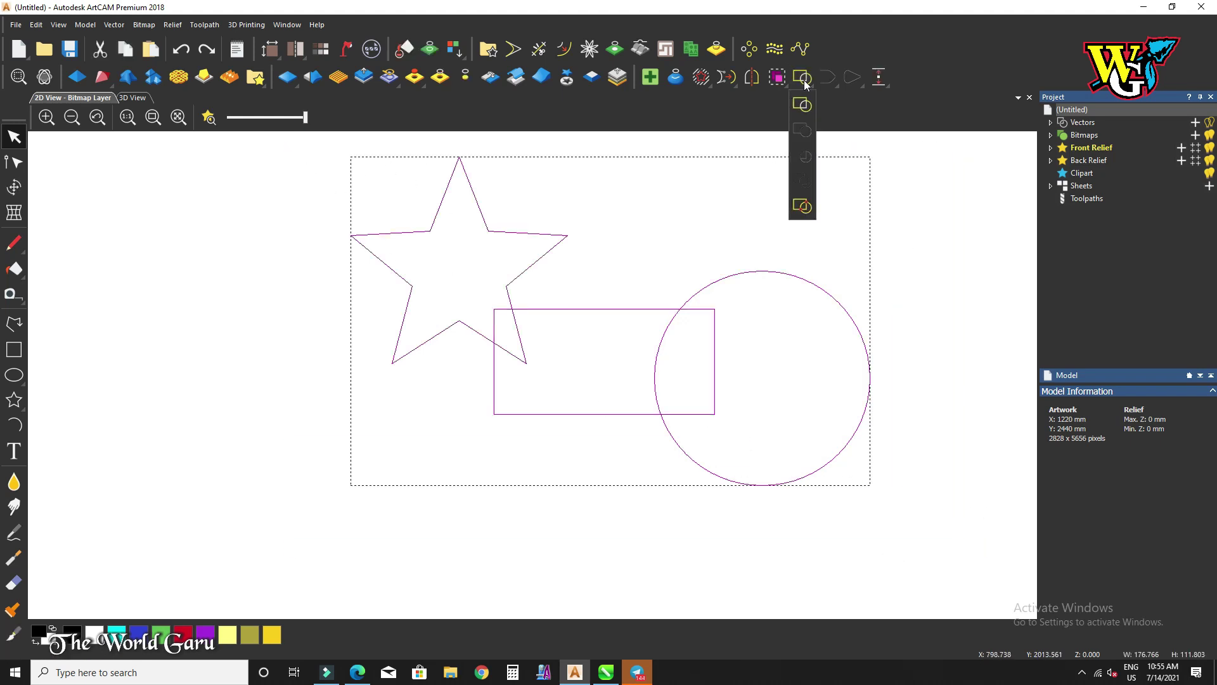
left_click(803, 206)
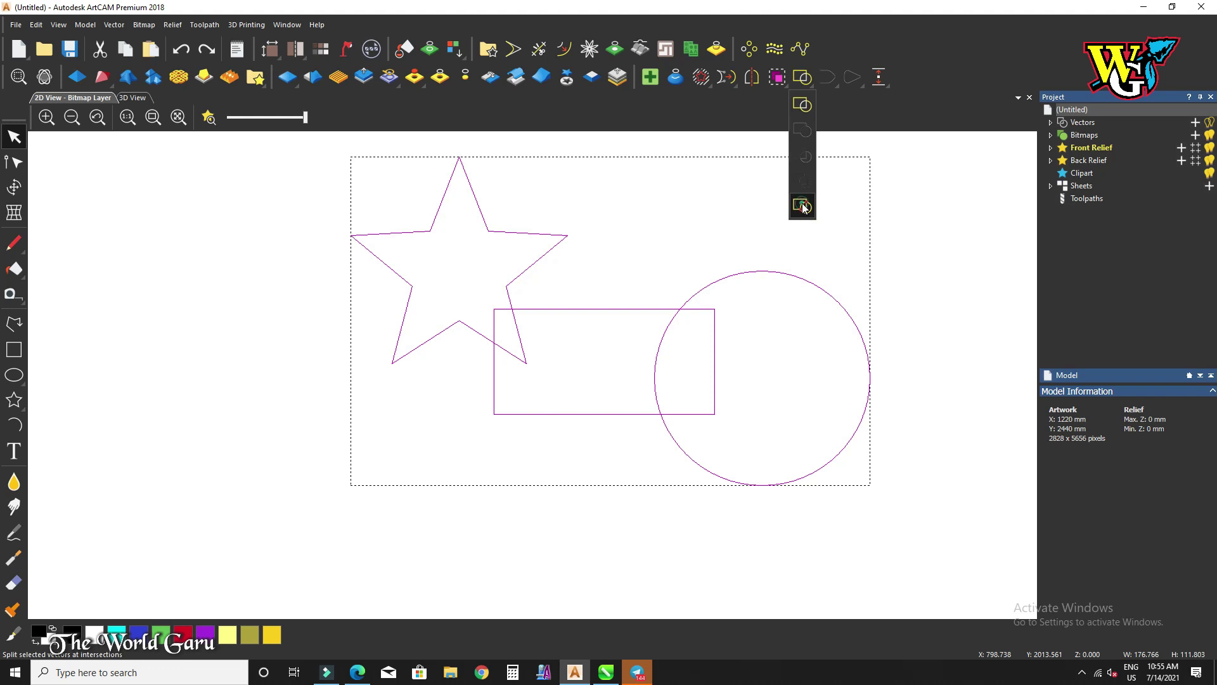
left_click(725, 239)
Step: Move the rectangle's right end, the circle's inner arc, the star body, the star's overlapping tip and the rectangle's upper left corner away from each other
left_click(701, 308)
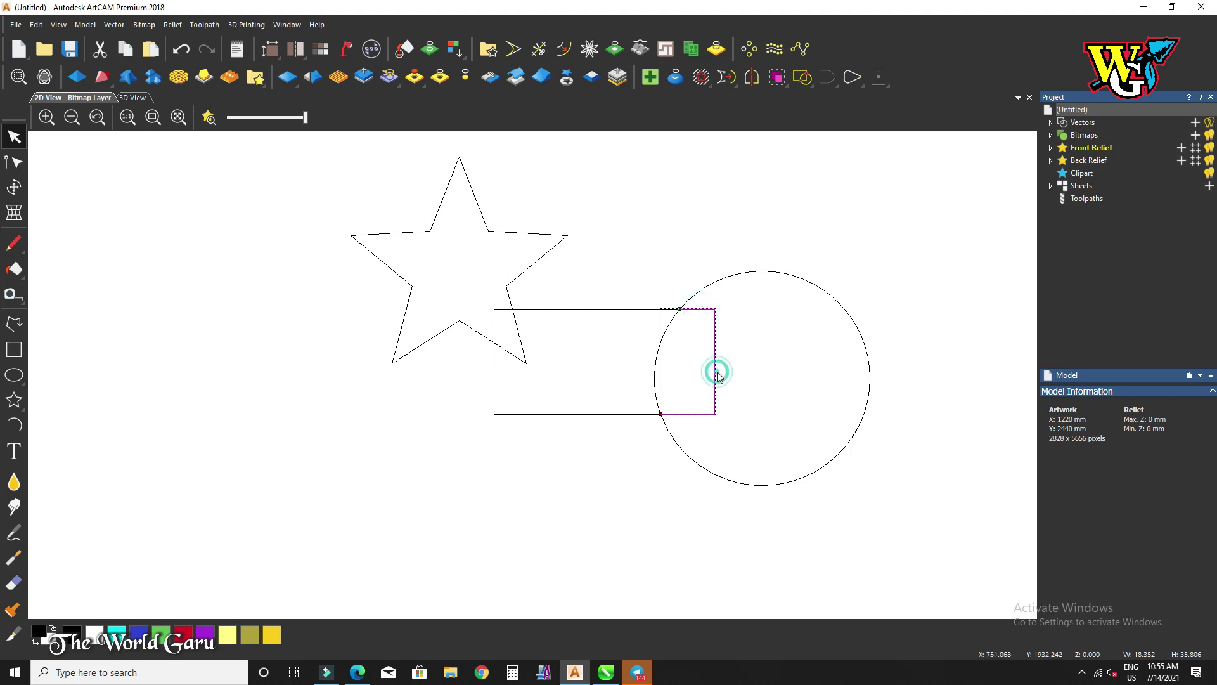
left_click_drag(716, 372, 347, 420)
left_click(656, 383)
left_click(485, 338)
left_click_drag(485, 338, 393, 282)
left_click(523, 344)
left_click_drag(498, 391, 446, 417)
left_click(493, 328)
left_click_drag(494, 329, 498, 252)
Step: Move the rectangle's detached right end, its lower left section, its upper edge and the circle's outer arc further apart
left_click(537, 442)
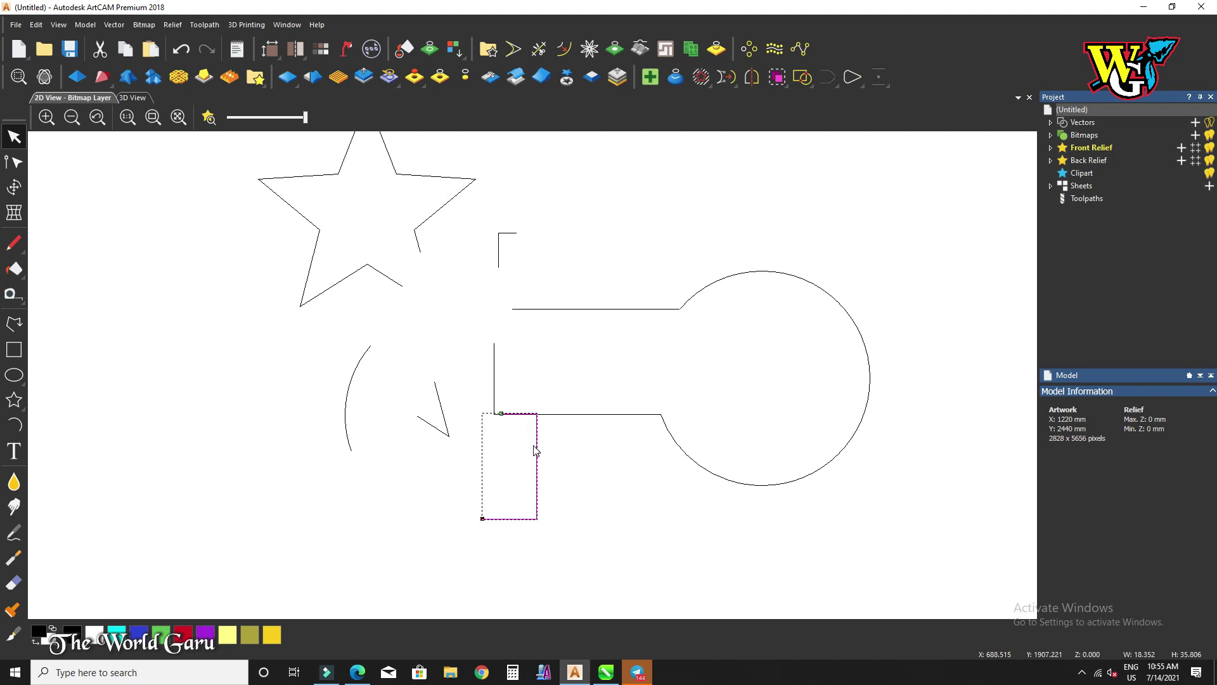
left_click_drag(537, 448, 562, 520)
left_click(615, 414)
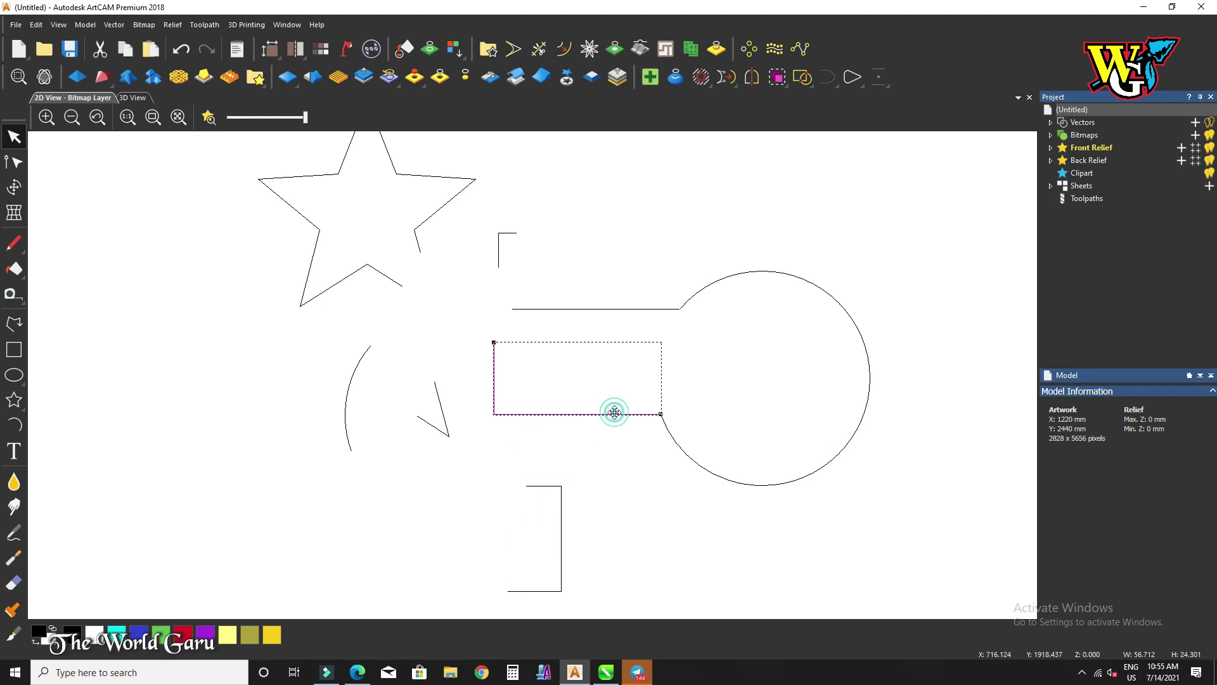
left_click_drag(553, 413, 508, 428)
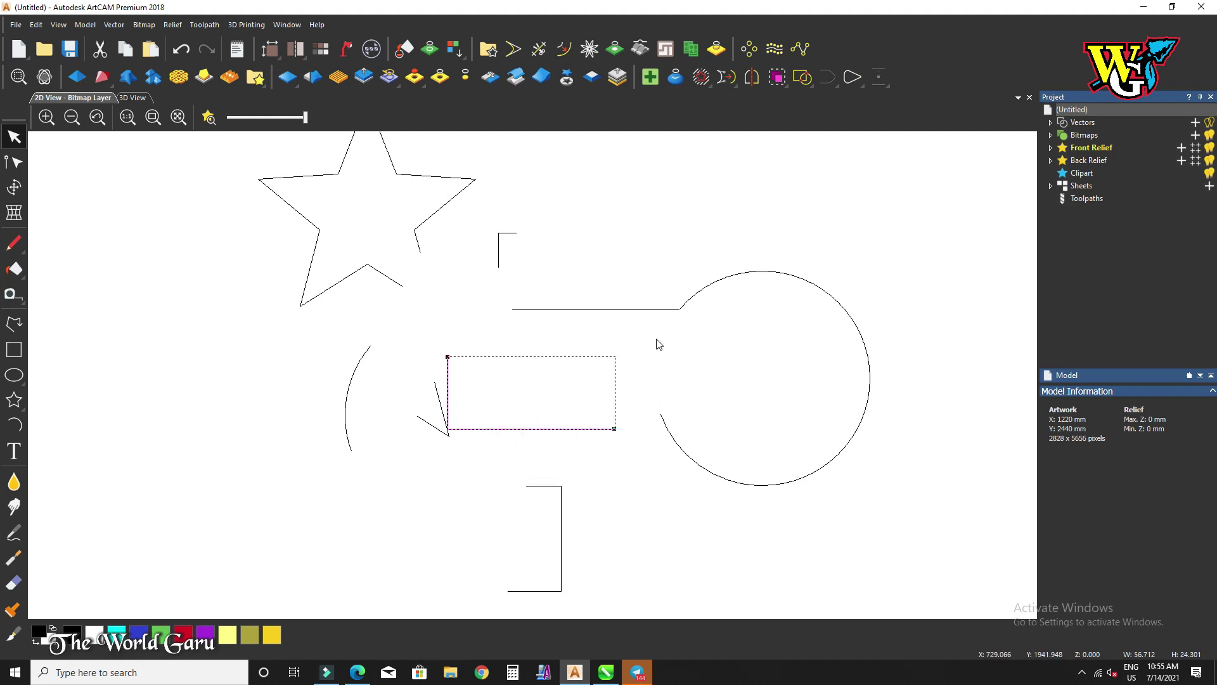
left_click(659, 309)
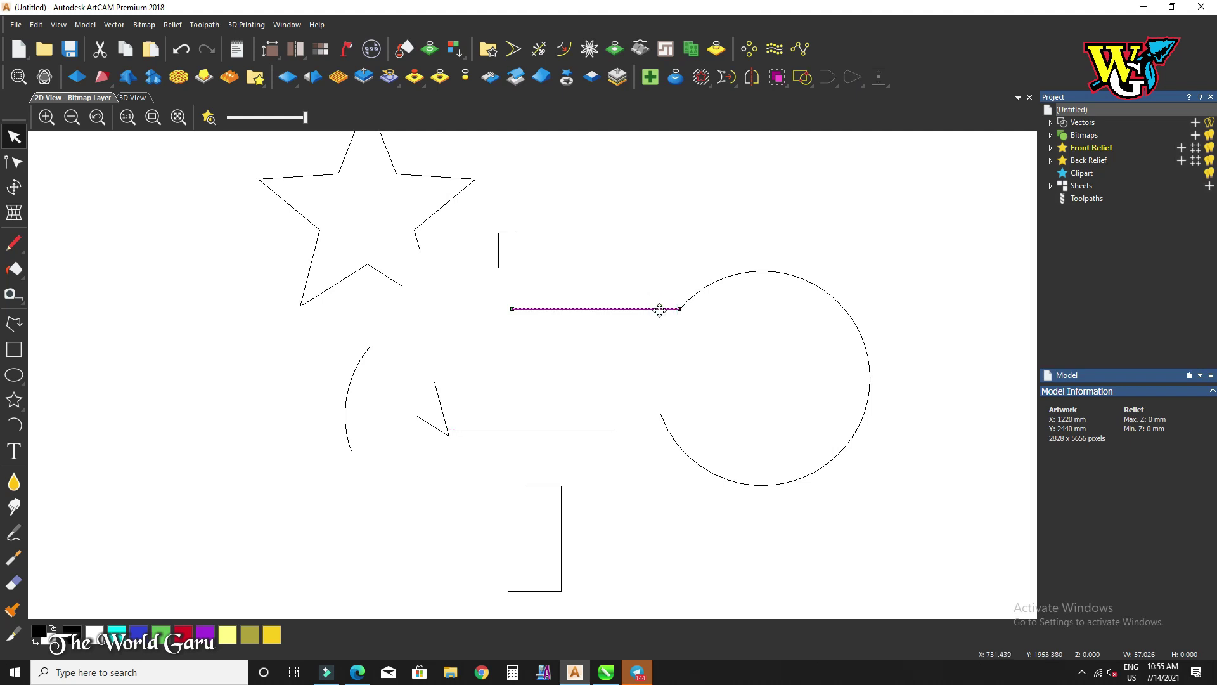
left_click_drag(646, 273, 811, 269)
left_click(698, 287)
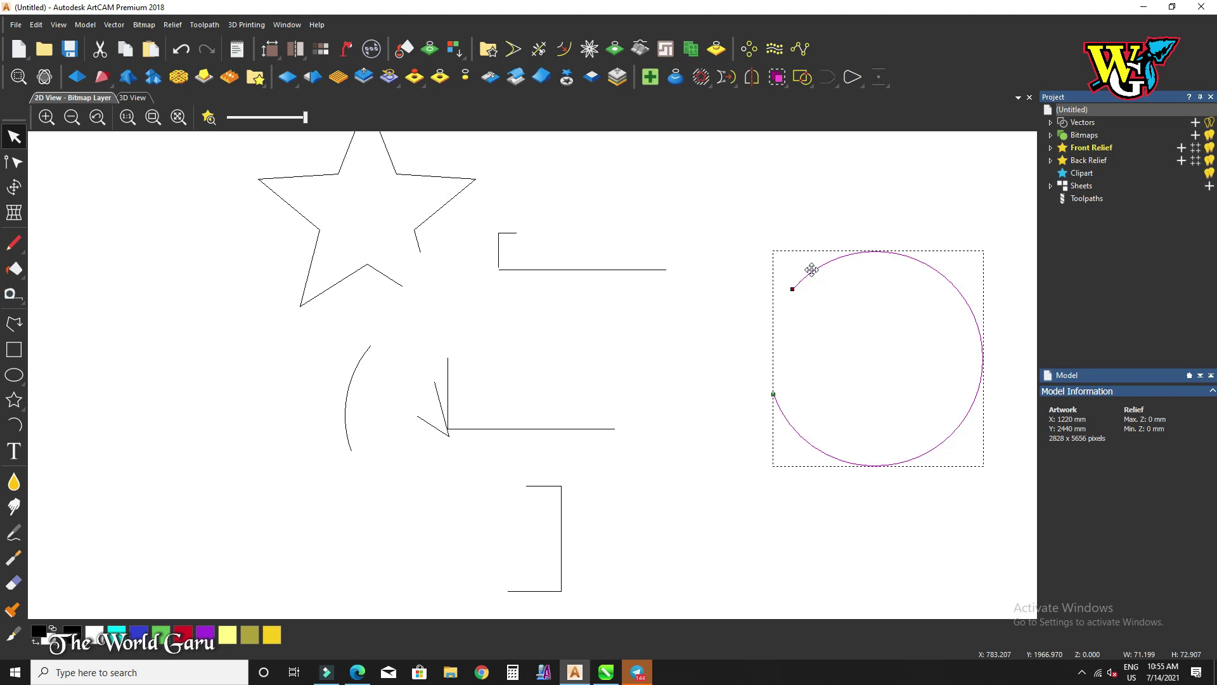
Step: Undo all the piece moves and the split of the star, rectangle and circle
key("ctrl+z")
key("ctrl+z")
key("ctrl+z")
key("ctrl+z")
key("ctrl+z")
key("ctrl+z")
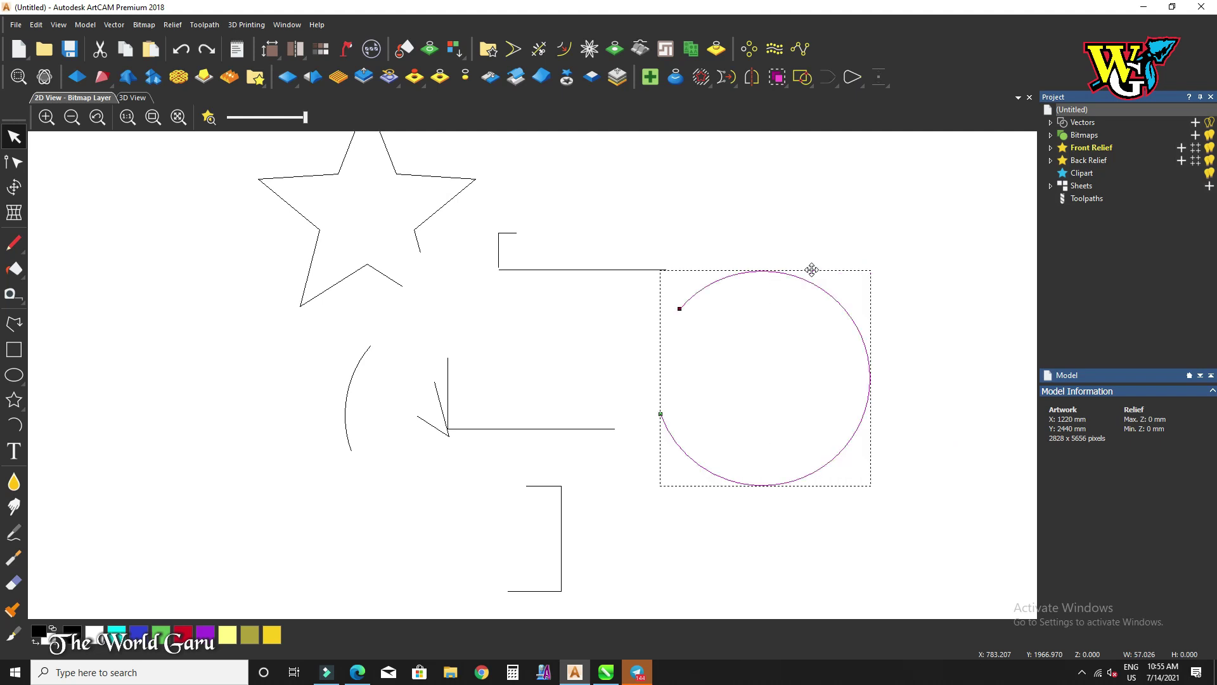
key("ctrl+z")
key("ctrl+z")
key("ctrl+z")
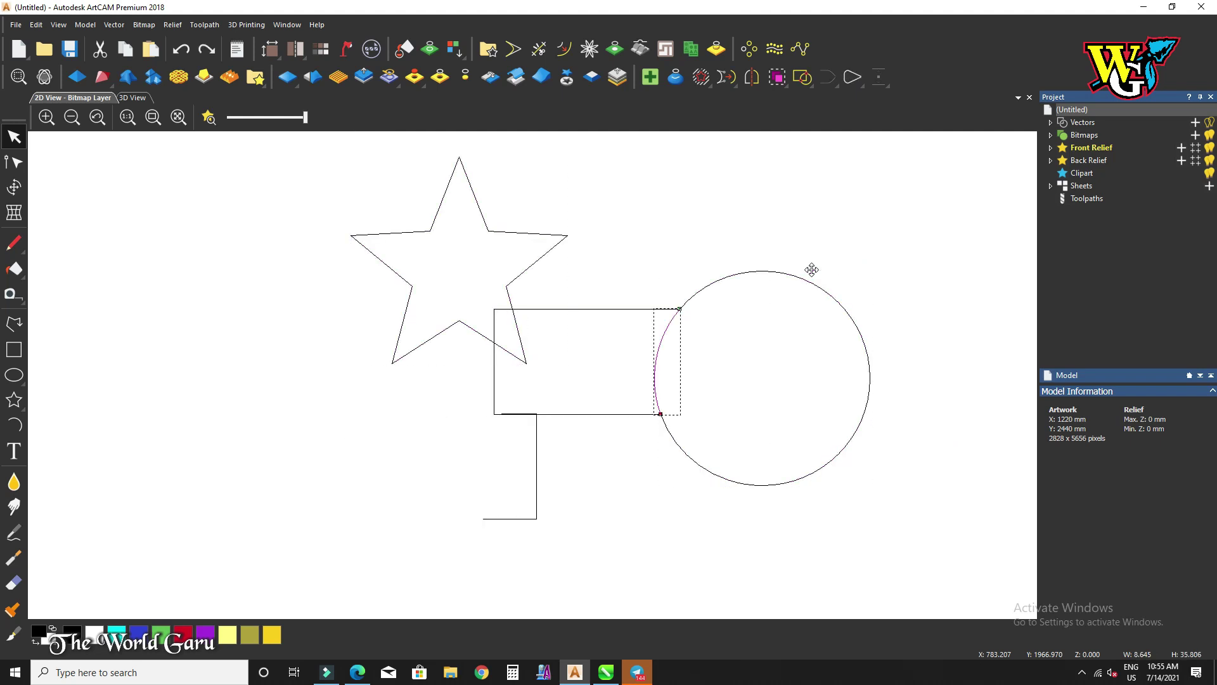
Step: Reduce the rectangle and circle to their overlapping area, leaving out the star, and undo the intersection
left_click_drag(926, 231, 454, 489)
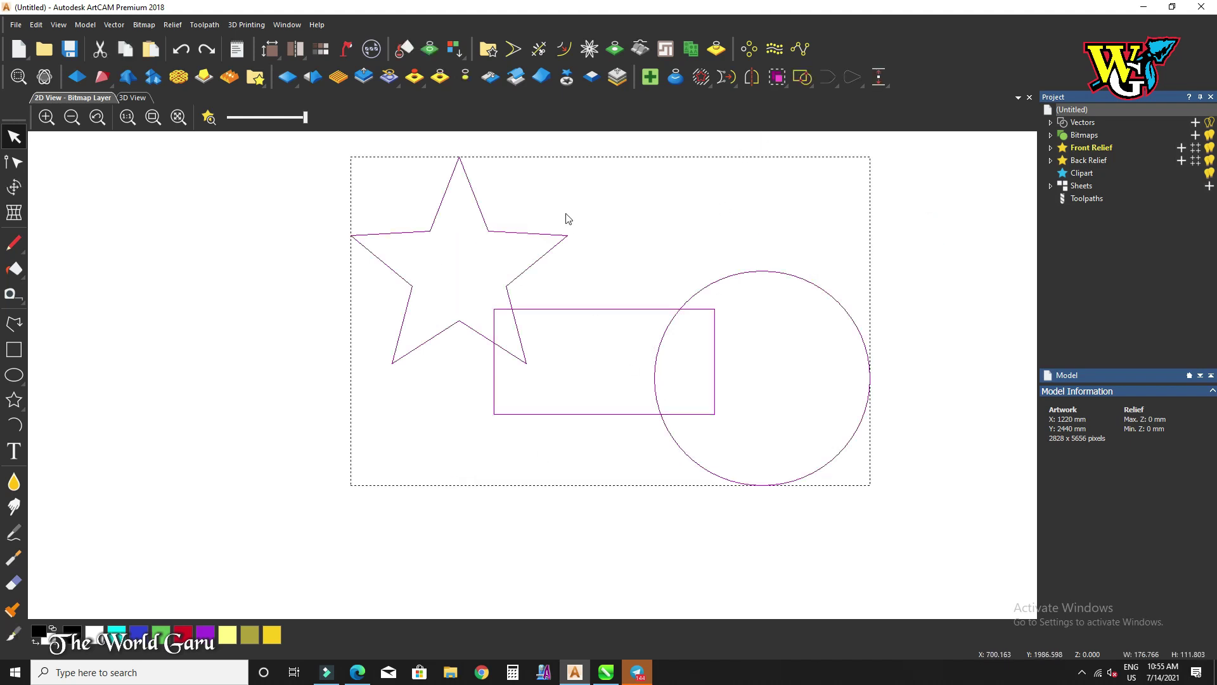
left_click(566, 234, "shift")
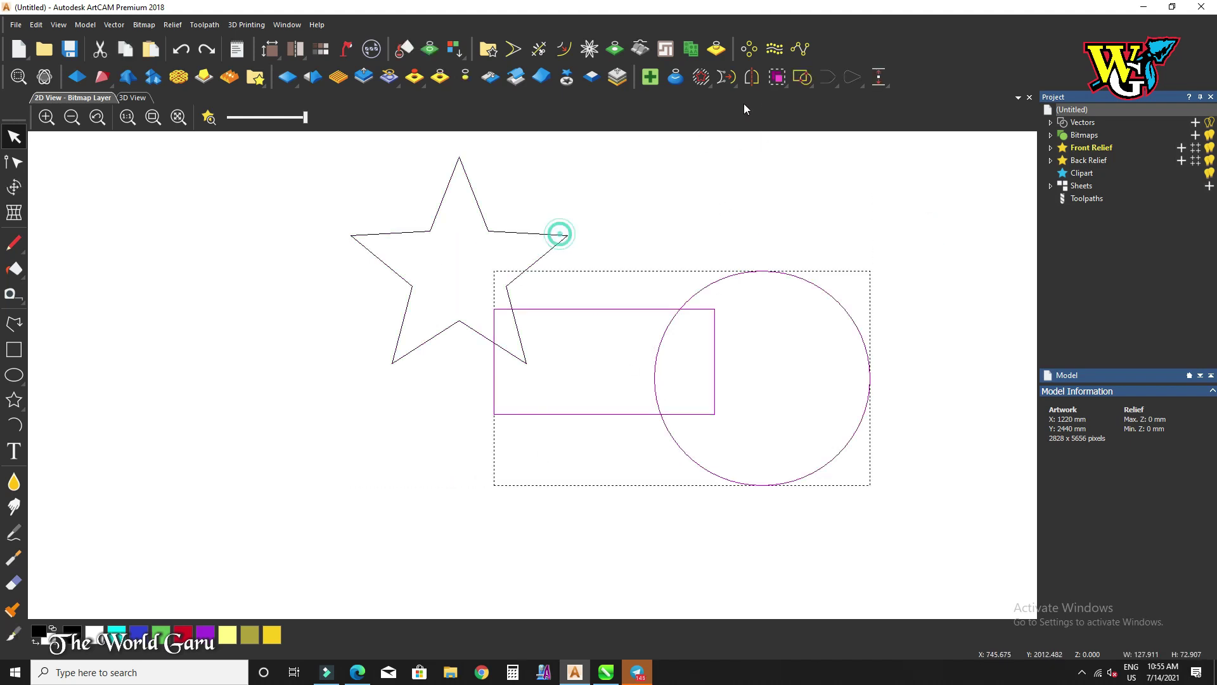
left_click(801, 75)
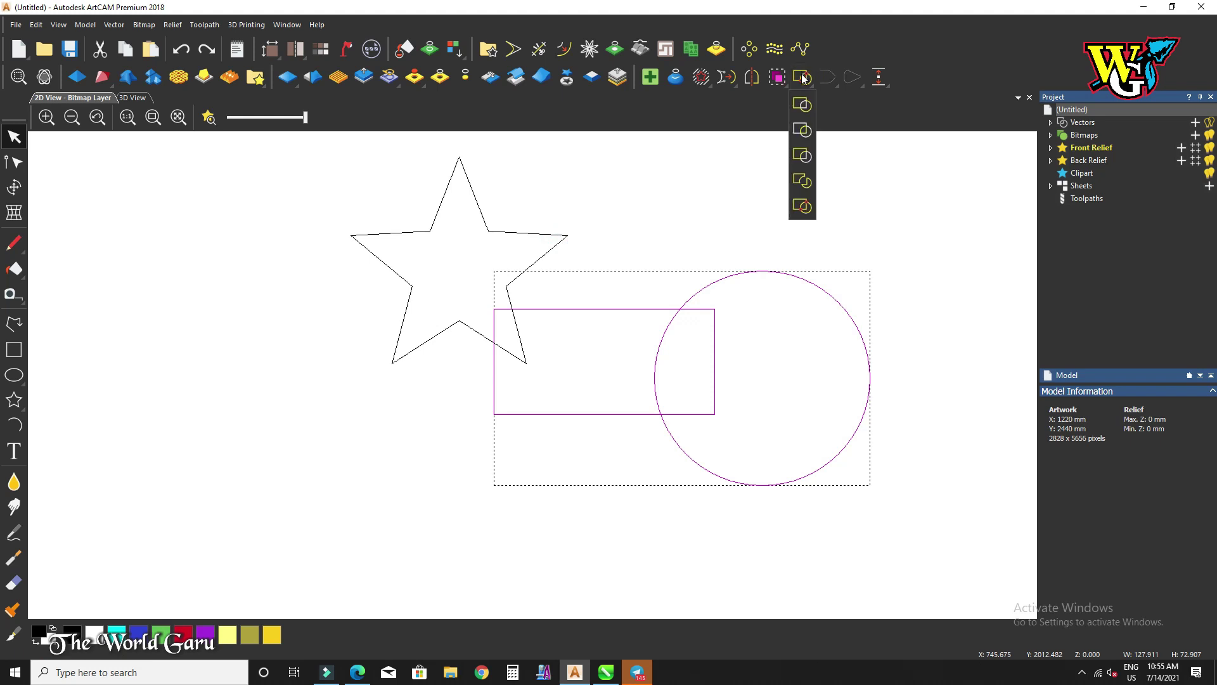
left_click(803, 130)
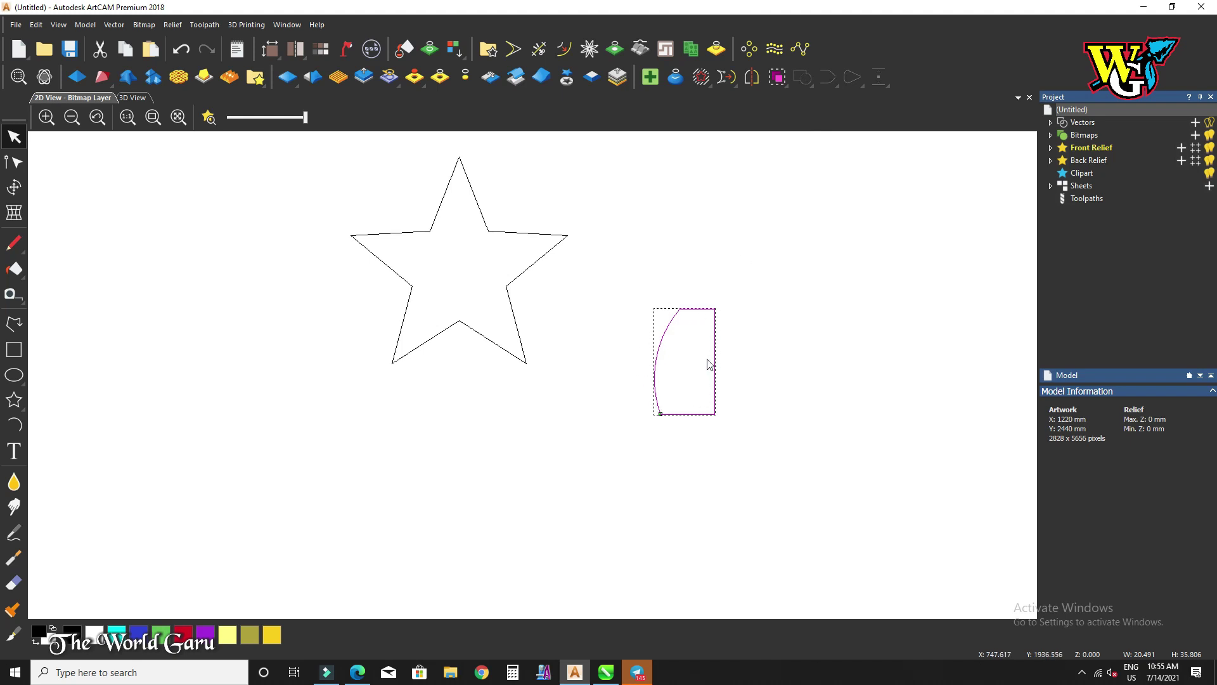
key("ctrl+z")
Step: Subtract the circle from the rectangle and undo the subtraction
left_click_drag(882, 222, 473, 489)
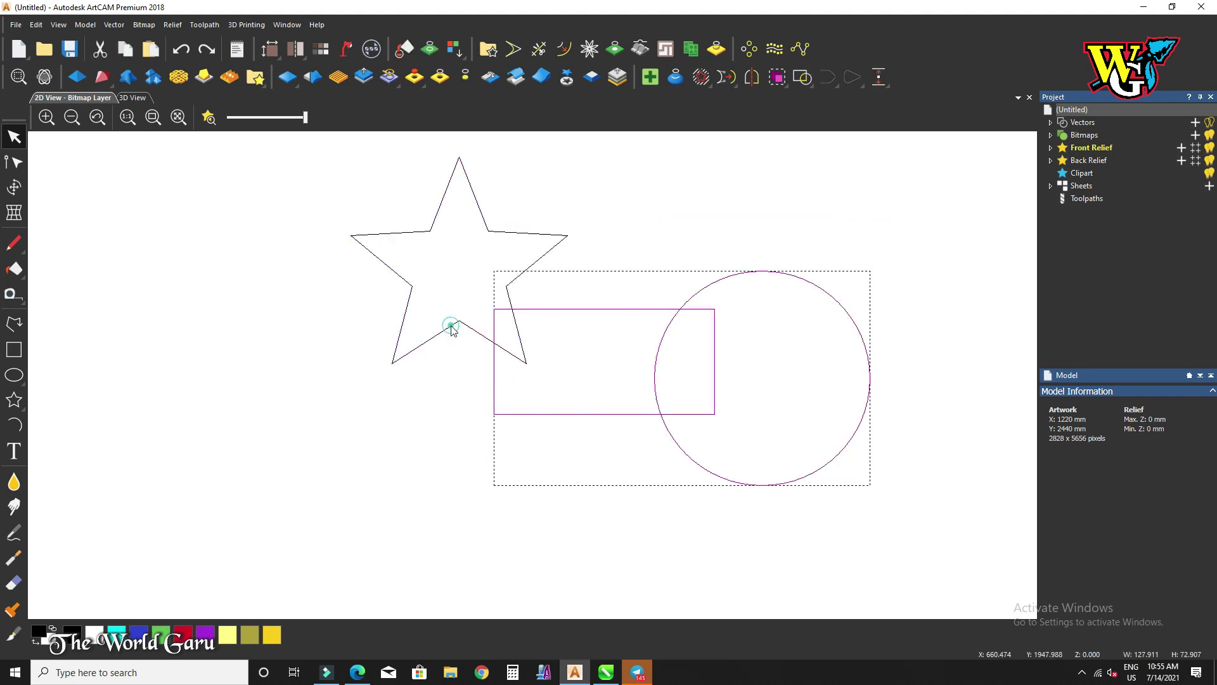
left_click(802, 77)
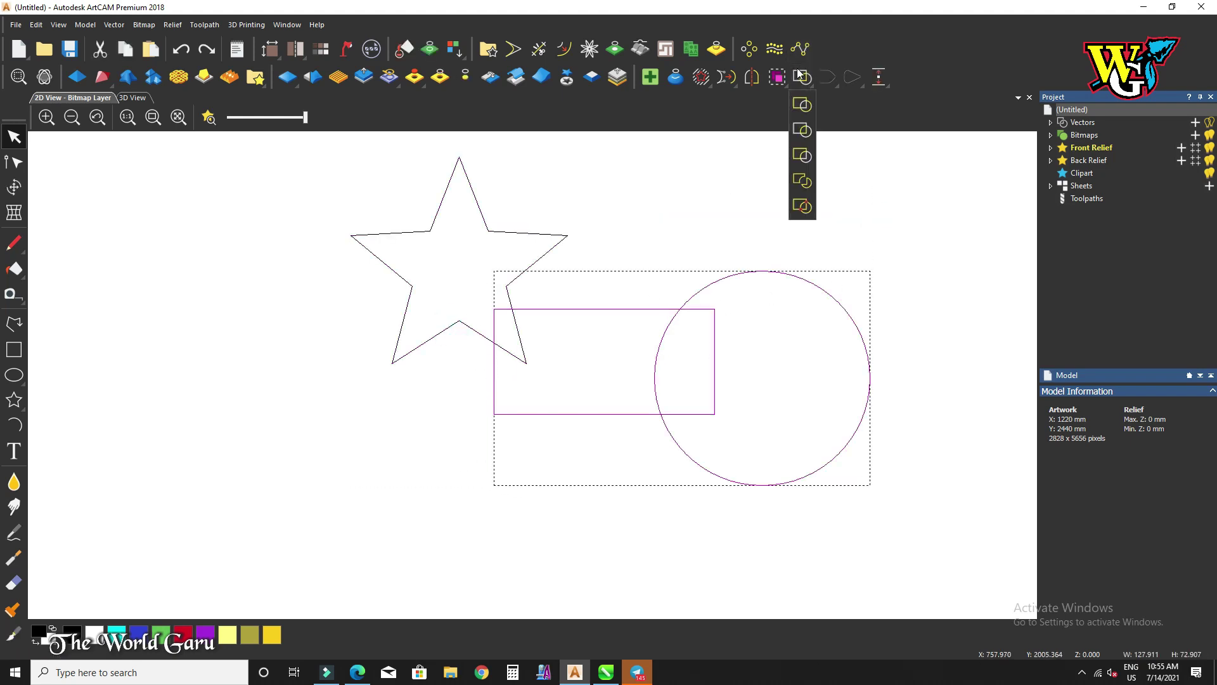
left_click(800, 156)
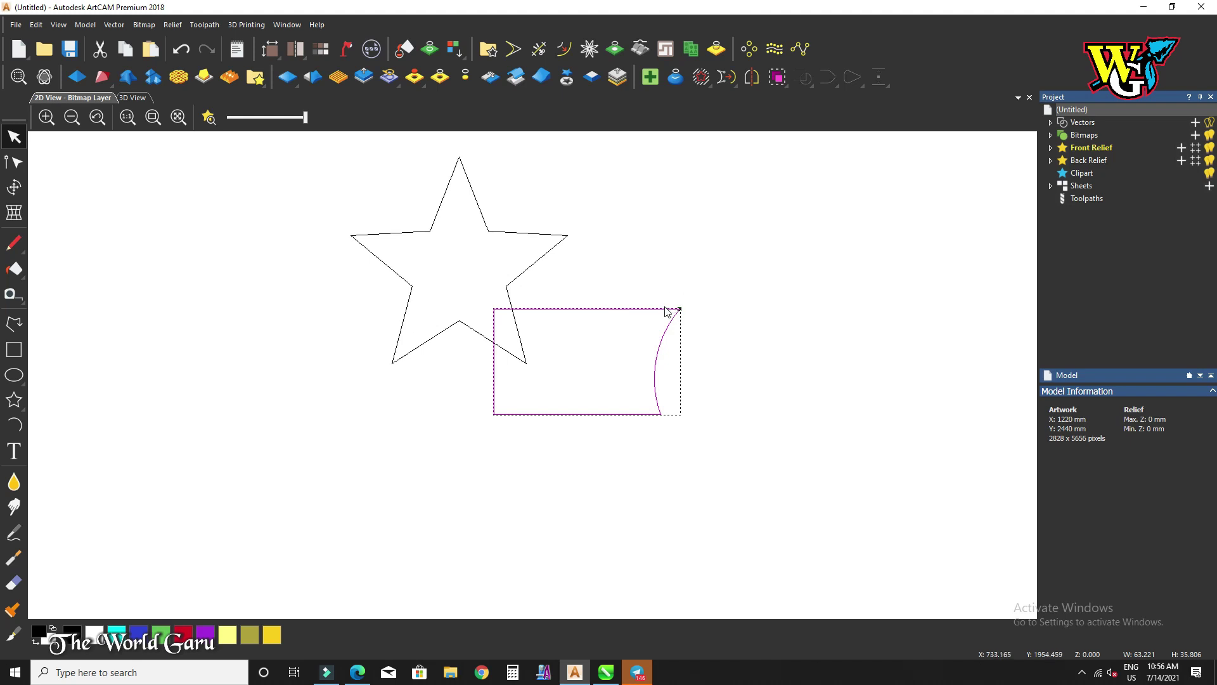
key("ctrl+z")
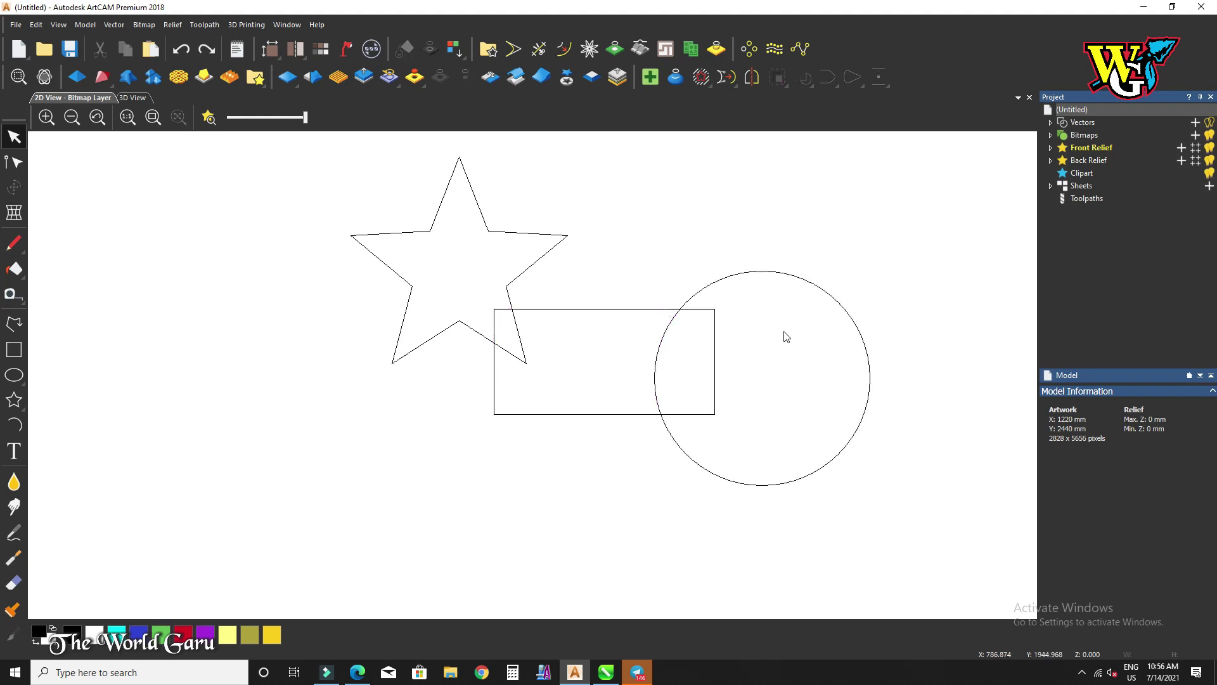
Step: Cut the overlap out of both the rectangle and the circle, keeping them as two separate shapes
left_click(716, 341)
left_click(715, 317)
left_click(709, 283, "shift")
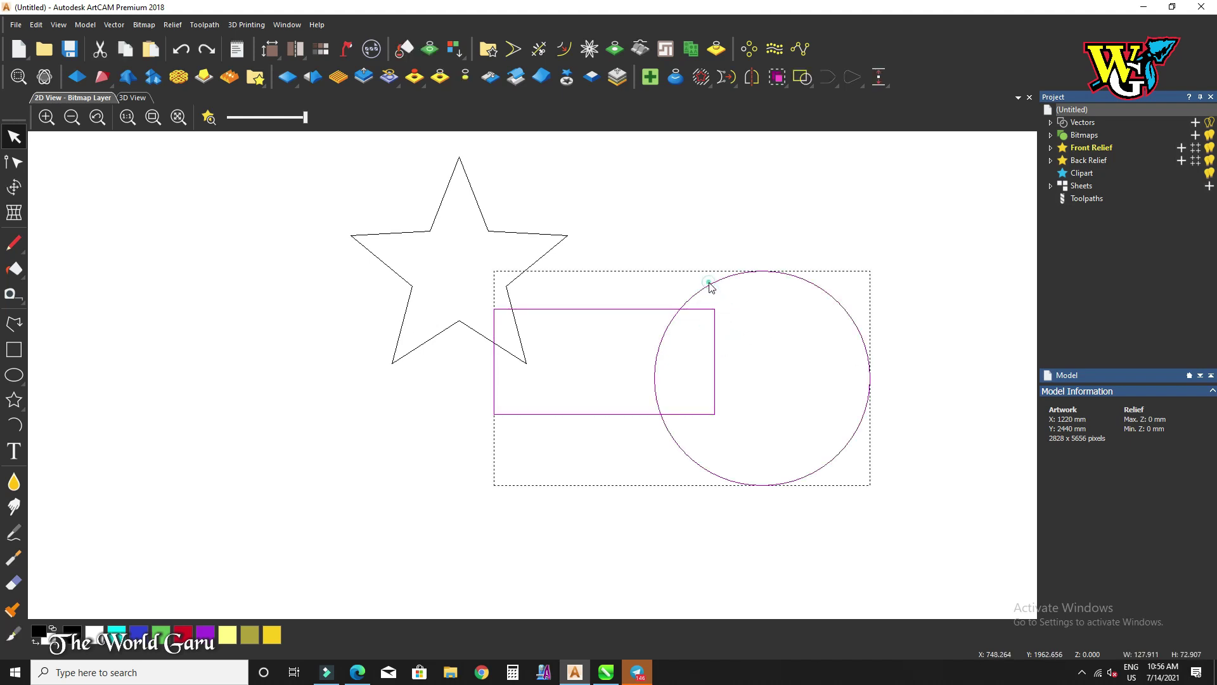
left_click(802, 77)
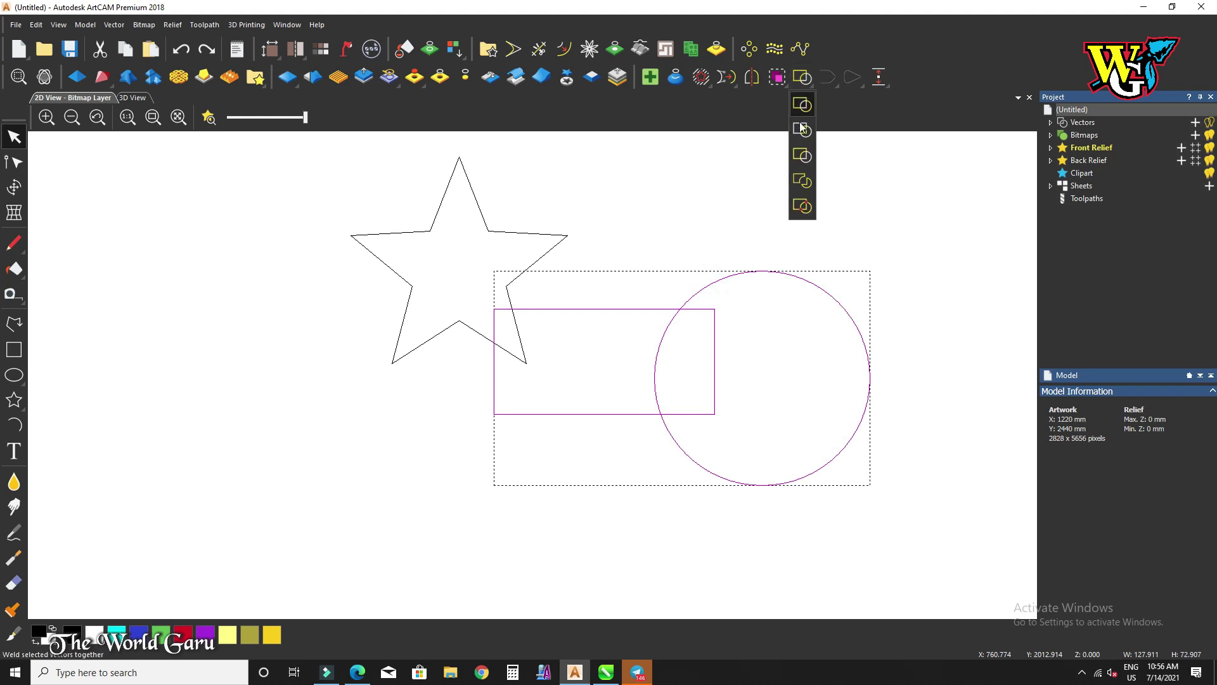
left_click(802, 183)
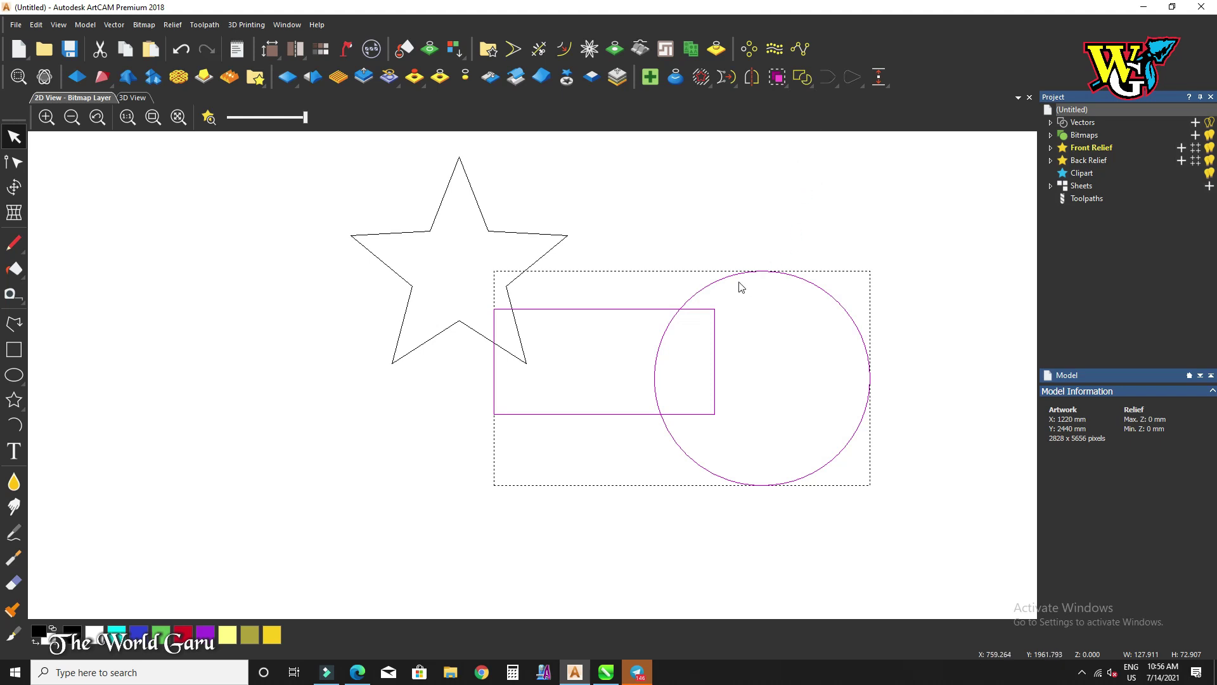
left_click(711, 246)
Step: Move the cut circle to the right and the cut rectangle below the star, and undo both moves
left_click(704, 285)
left_click_drag(704, 285, 834, 270)
left_click(673, 313)
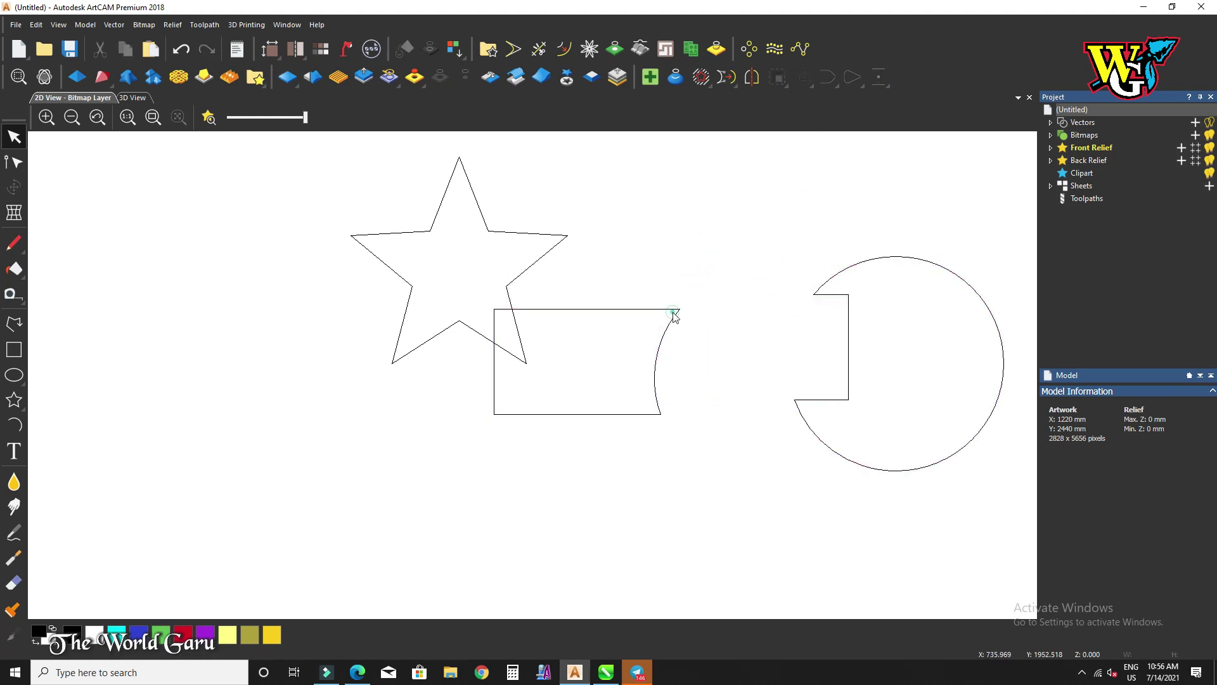
left_click_drag(674, 311, 578, 432)
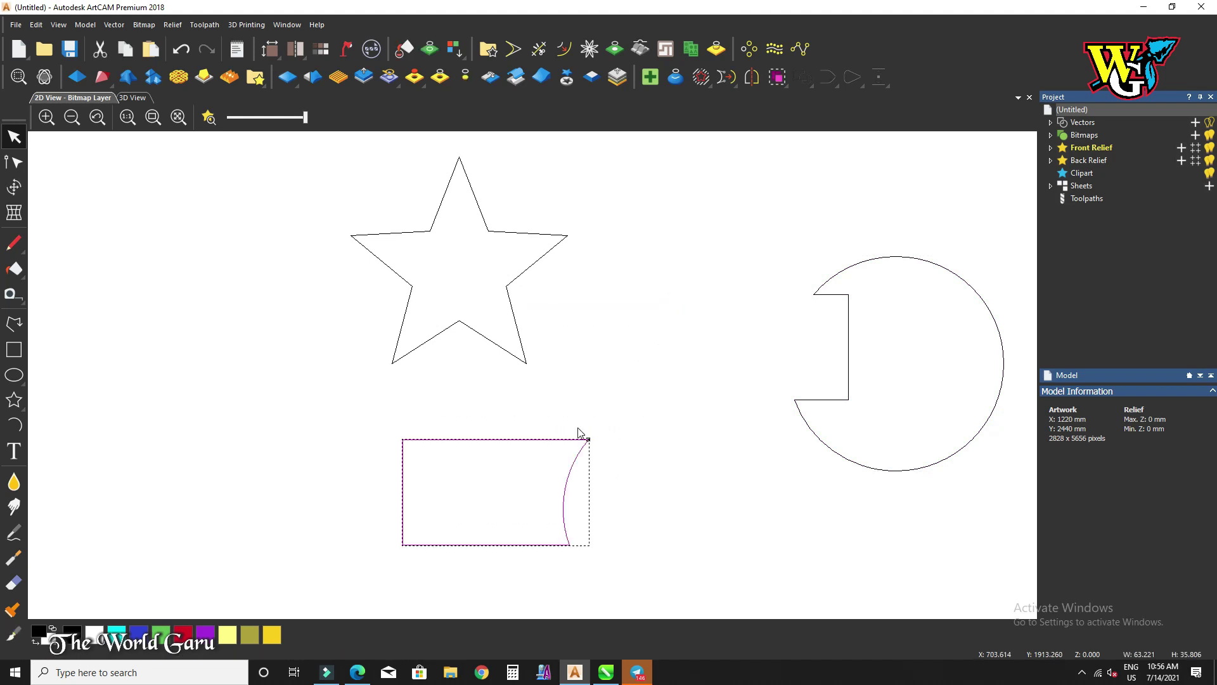
key("ctrl+z")
key("ctrl+z")
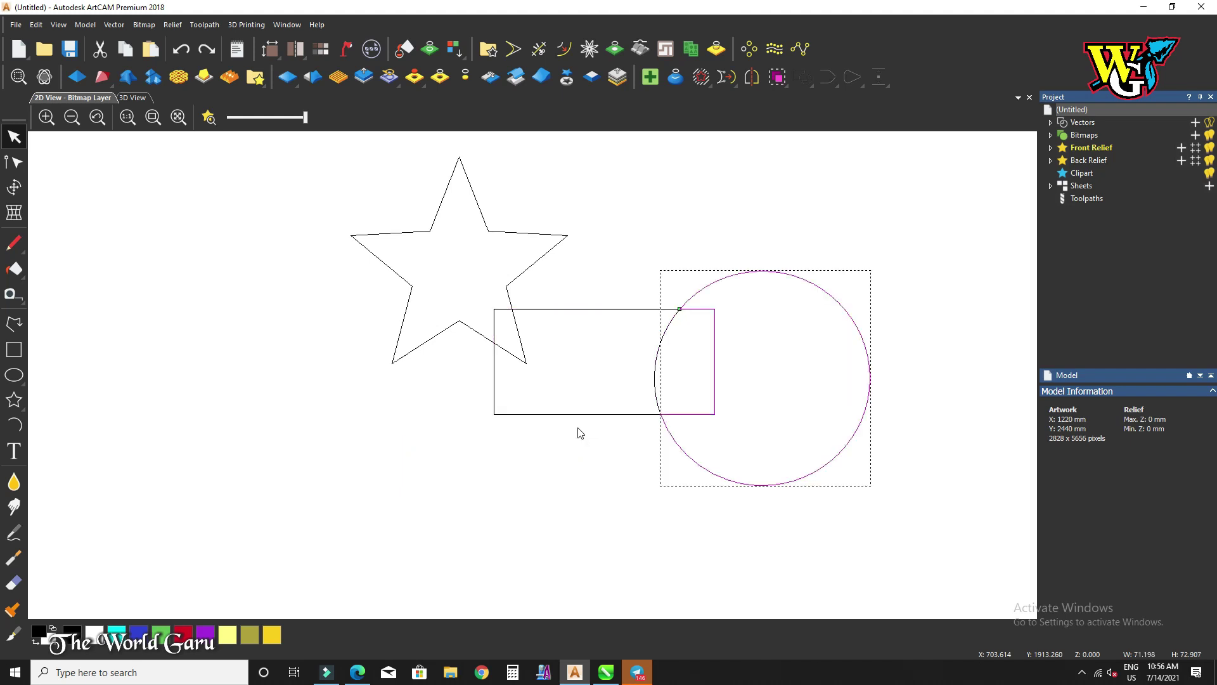
left_click(647, 263)
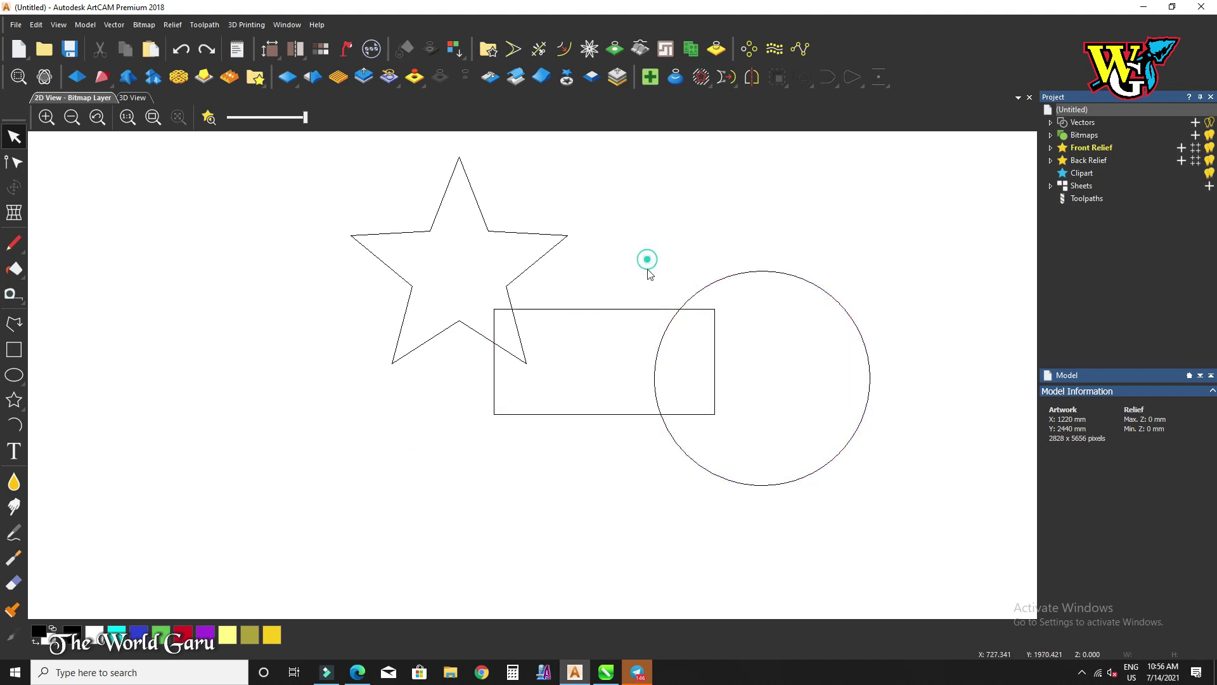
Step: Move the cut rectangle to the lower left of the star, inspect the circle's notched corner, and undo the move
left_click(674, 321)
left_click_drag(674, 321, 430, 412)
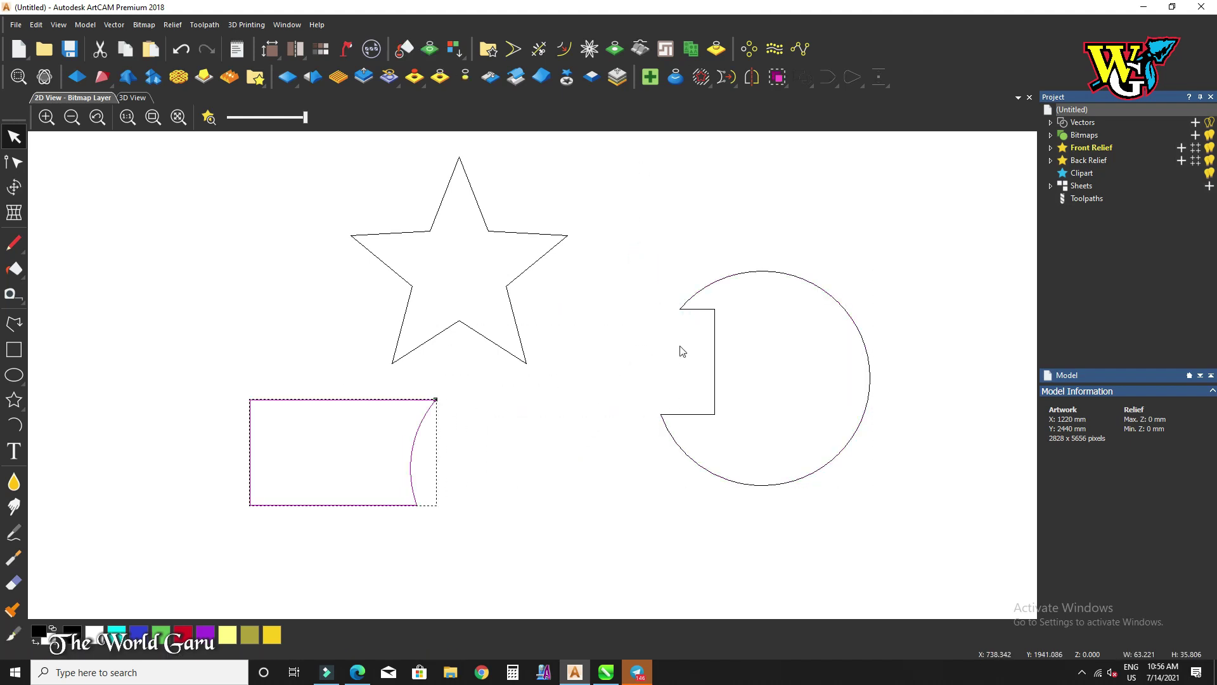
left_click(695, 313)
left_click(682, 308)
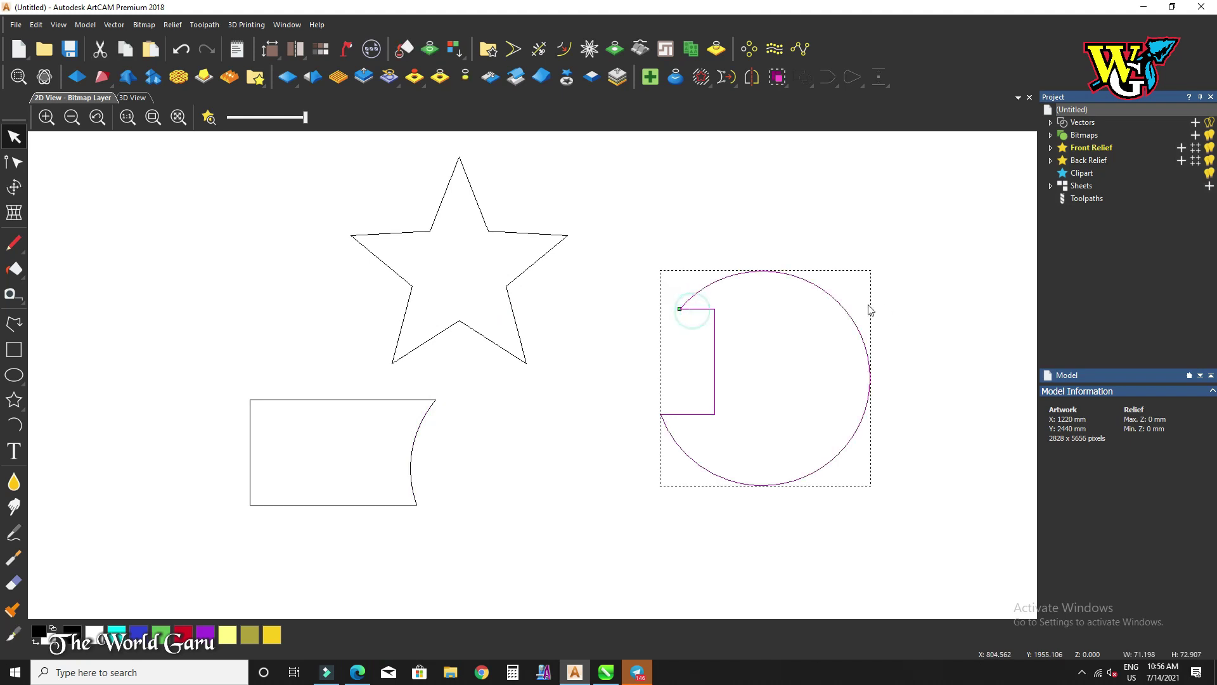
scroll(700, 312, "up", 2)
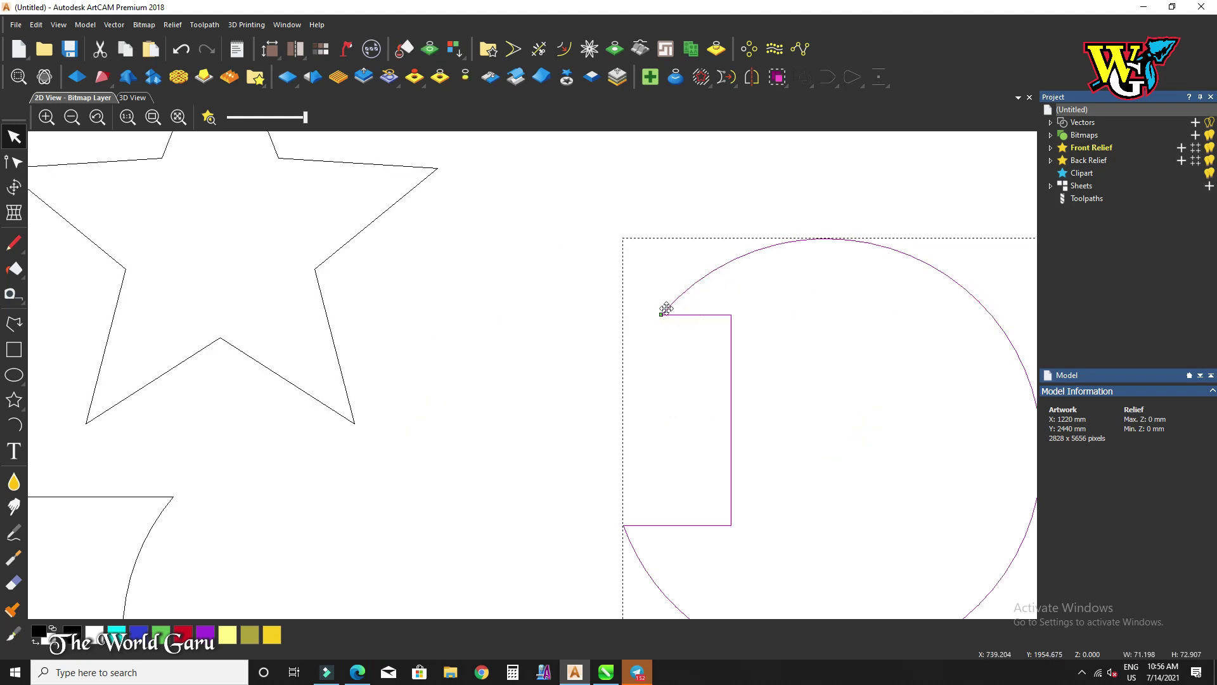
key("ctrl+z")
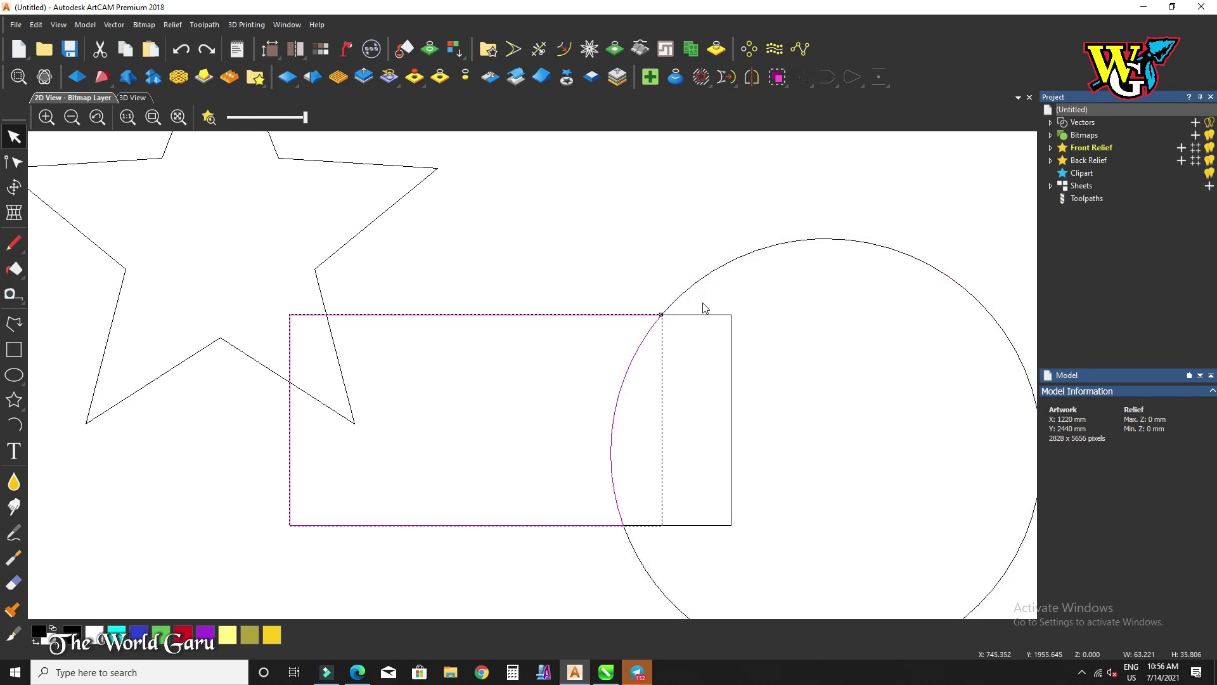
left_click(706, 289)
Step: Weld the rectangle and circle into one outline, leaving the star separate
scroll(668, 315, "down", 5)
scroll(549, 367, "up", 3)
scroll(530, 384, "down", 1)
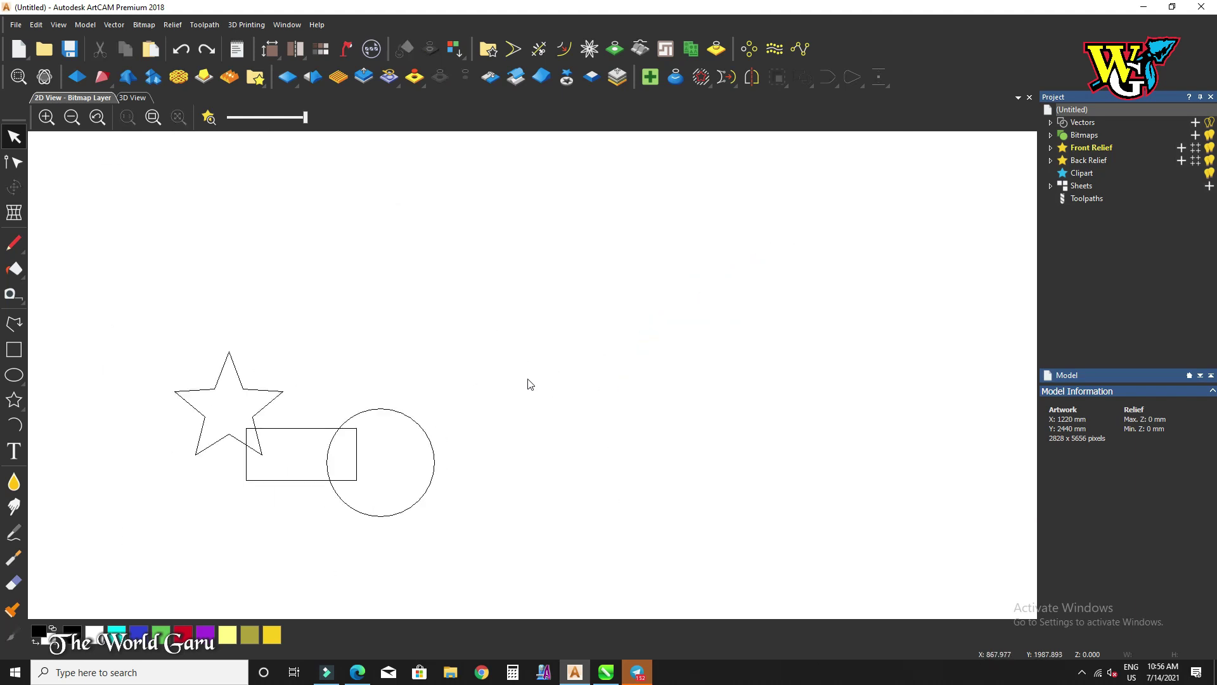
left_click(320, 480)
left_click(331, 482, "shift")
left_click(799, 75)
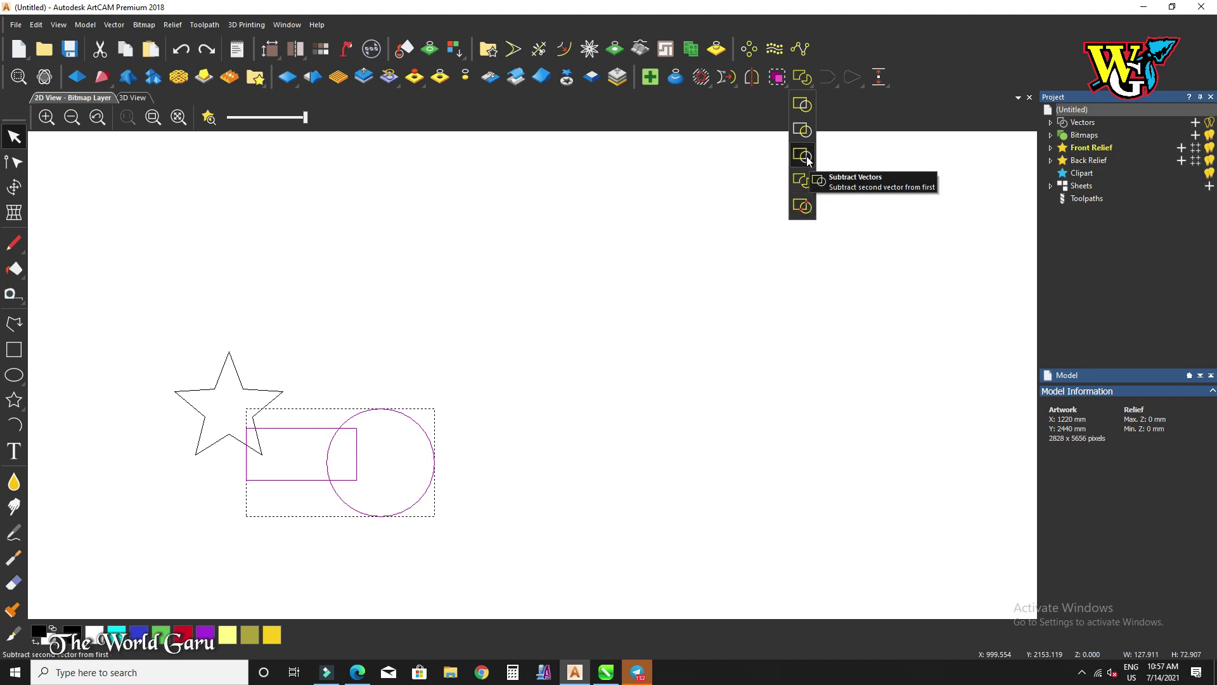
left_click(802, 106)
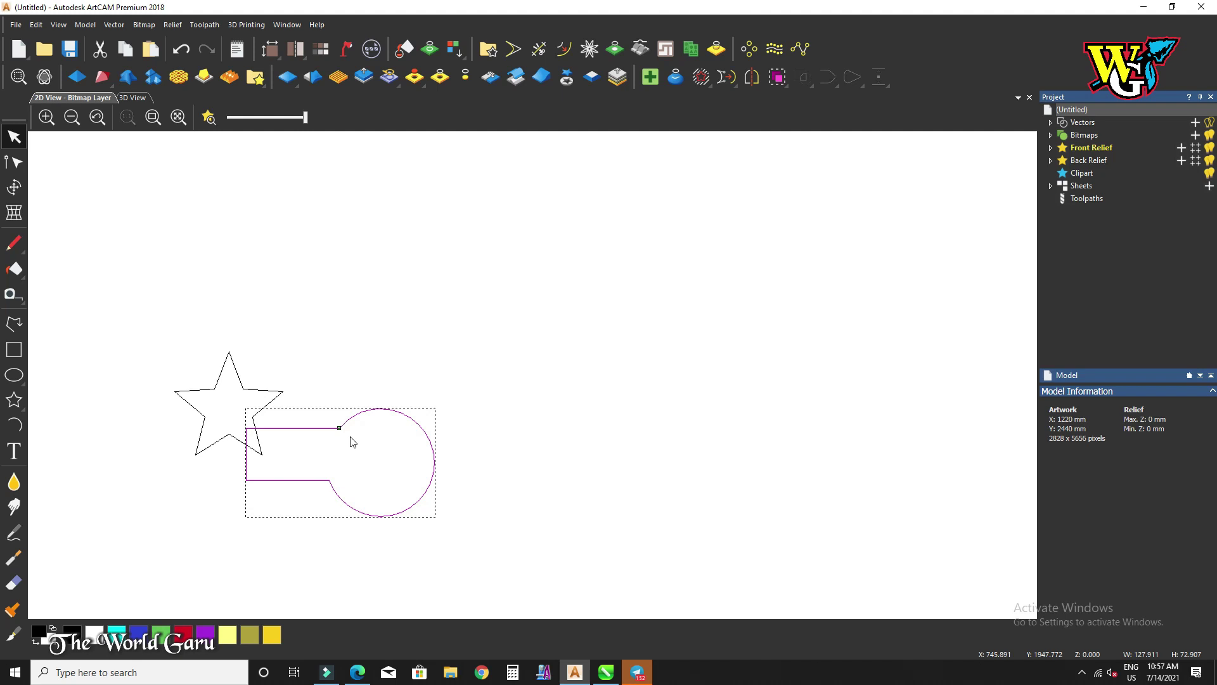
Step: Undo the weld of the rectangle and circle
scroll(350, 437, "up", 2)
key("ctrl+z")
scroll(364, 424, "down", 4)
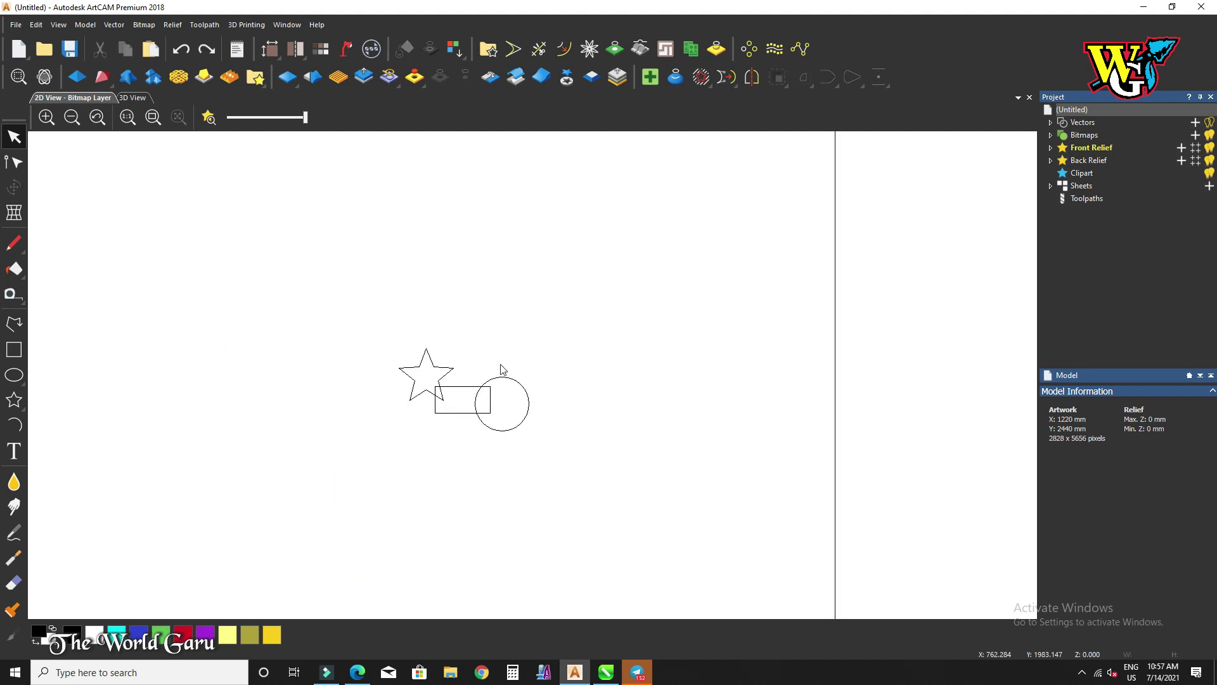
Step: Move the star, rectangle and circle together up and to the right on the canvas, keeping their overlaps
left_click_drag(334, 321, 567, 447)
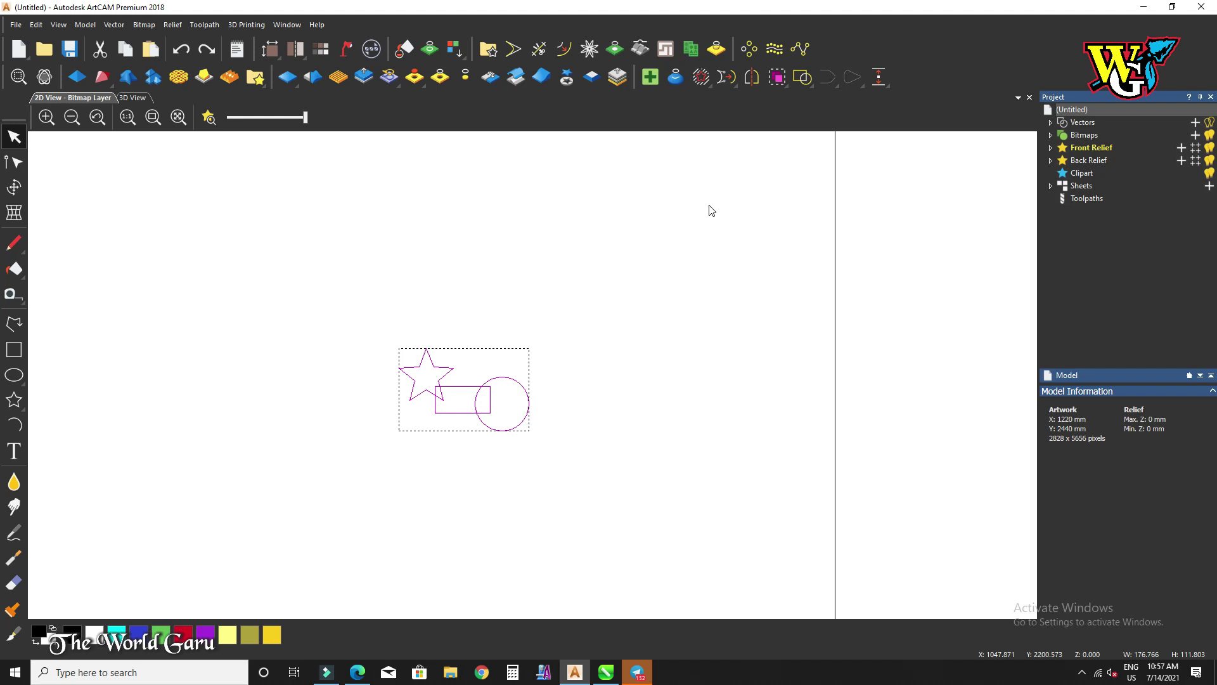
left_click(452, 368)
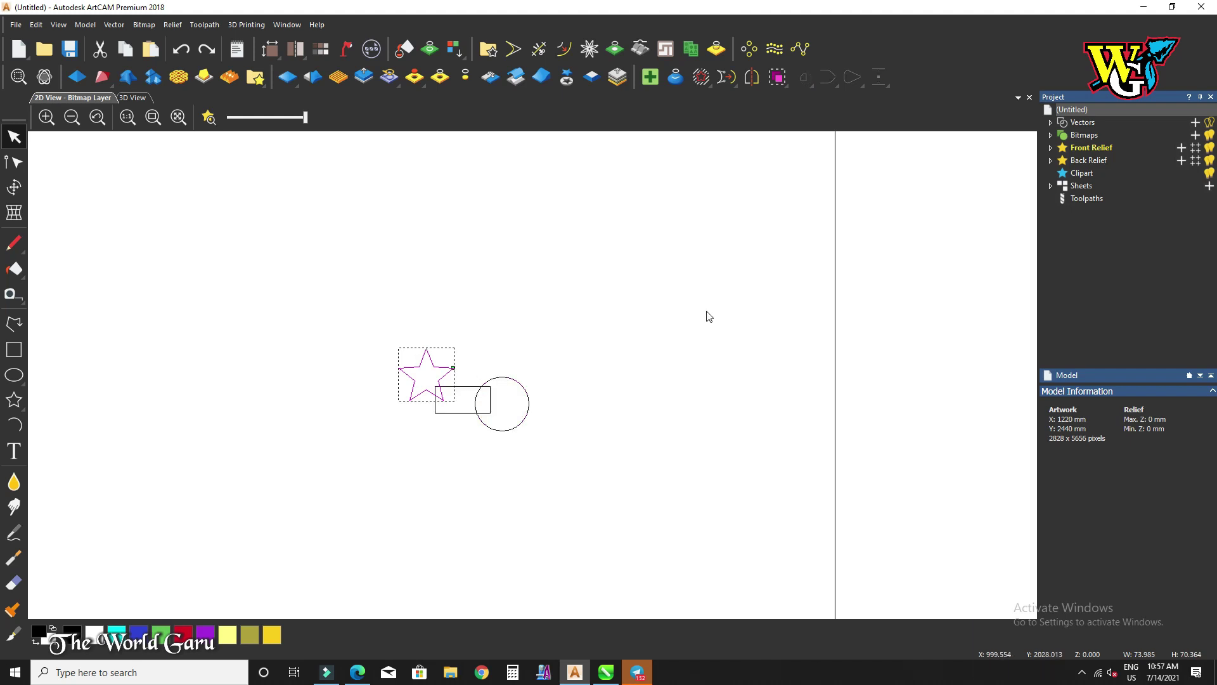
left_click(740, 280)
left_click_drag(332, 340, 566, 475)
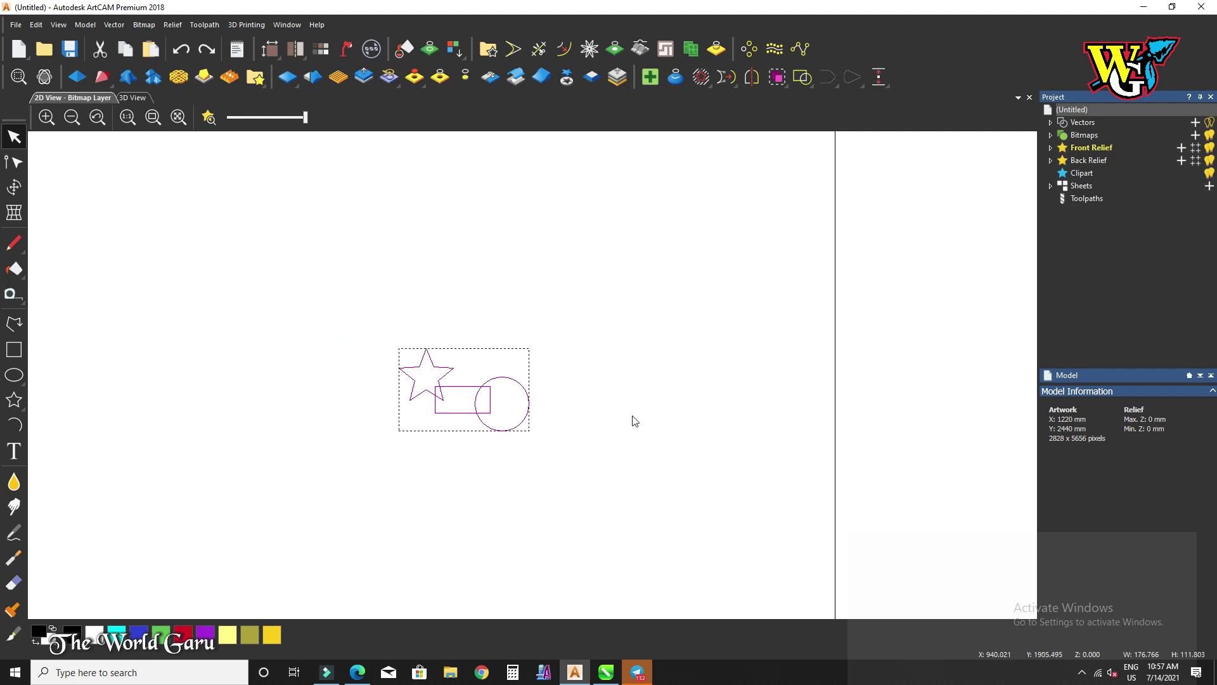
left_click(780, 81)
left_click(513, 379)
left_click_drag(513, 379, 636, 296)
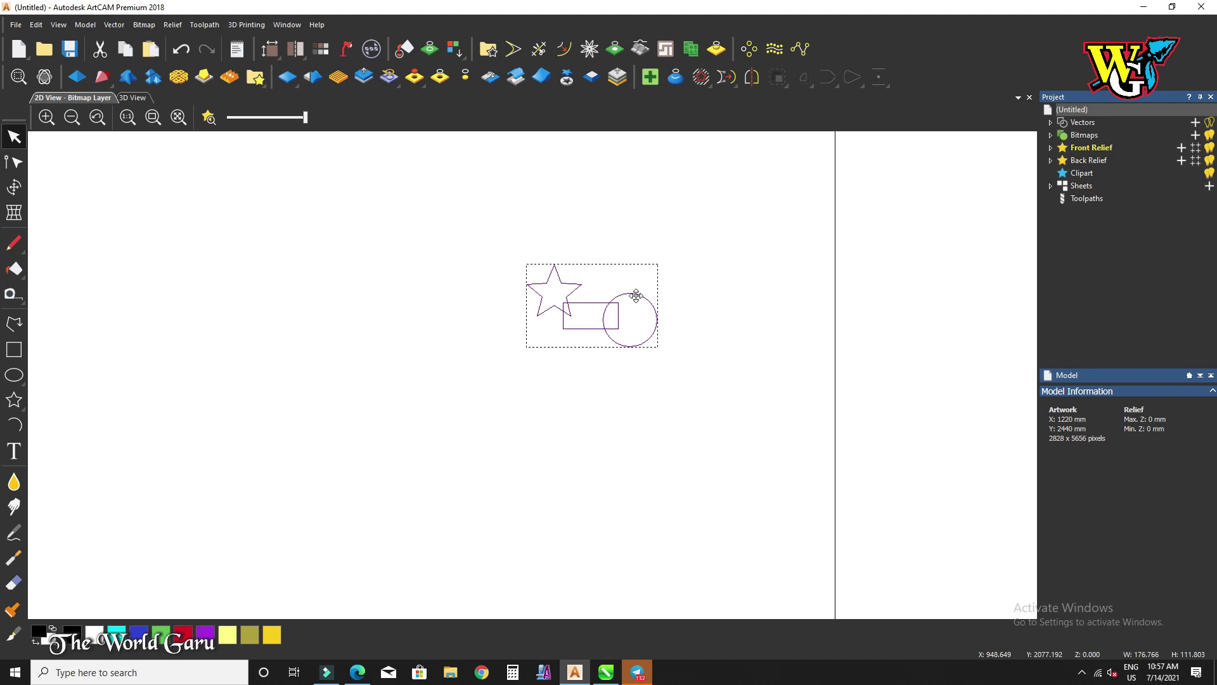
left_click(665, 284)
left_click_drag(452, 228, 591, 346)
left_click(723, 79)
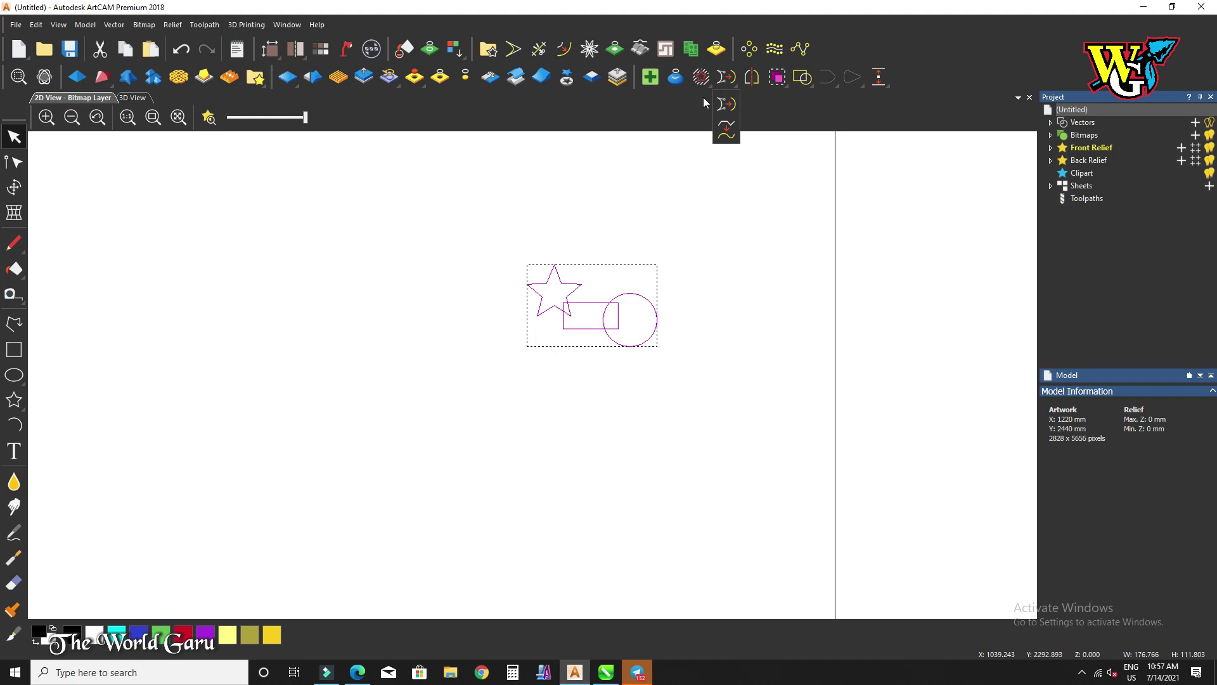
left_click(642, 182)
left_click(609, 153)
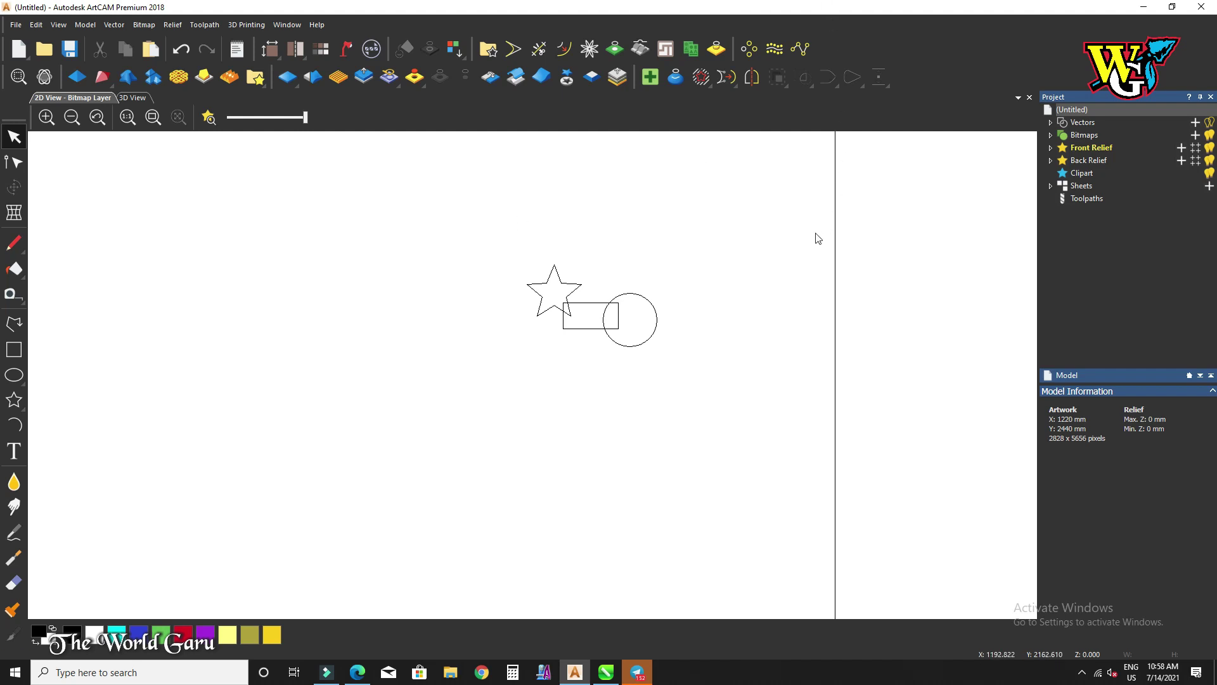
Step: Switch to Telegram to view The World Guru group chat, and return to ArtCAM
left_click(636, 671)
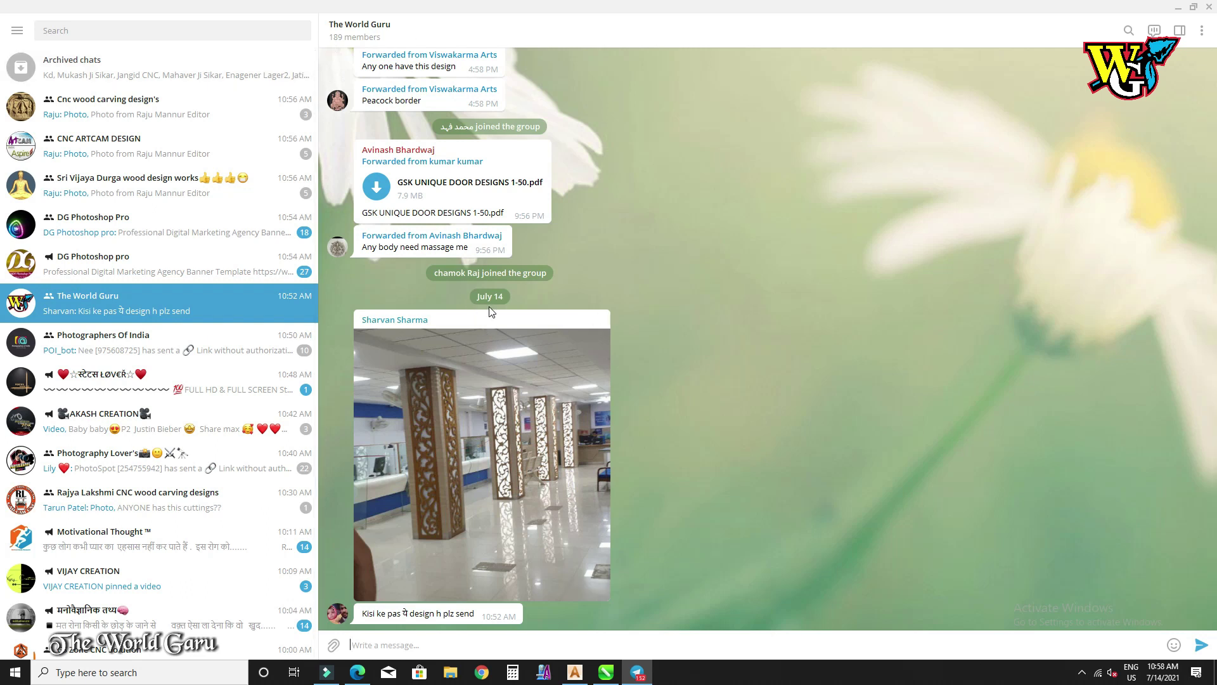
left_click(1179, 8)
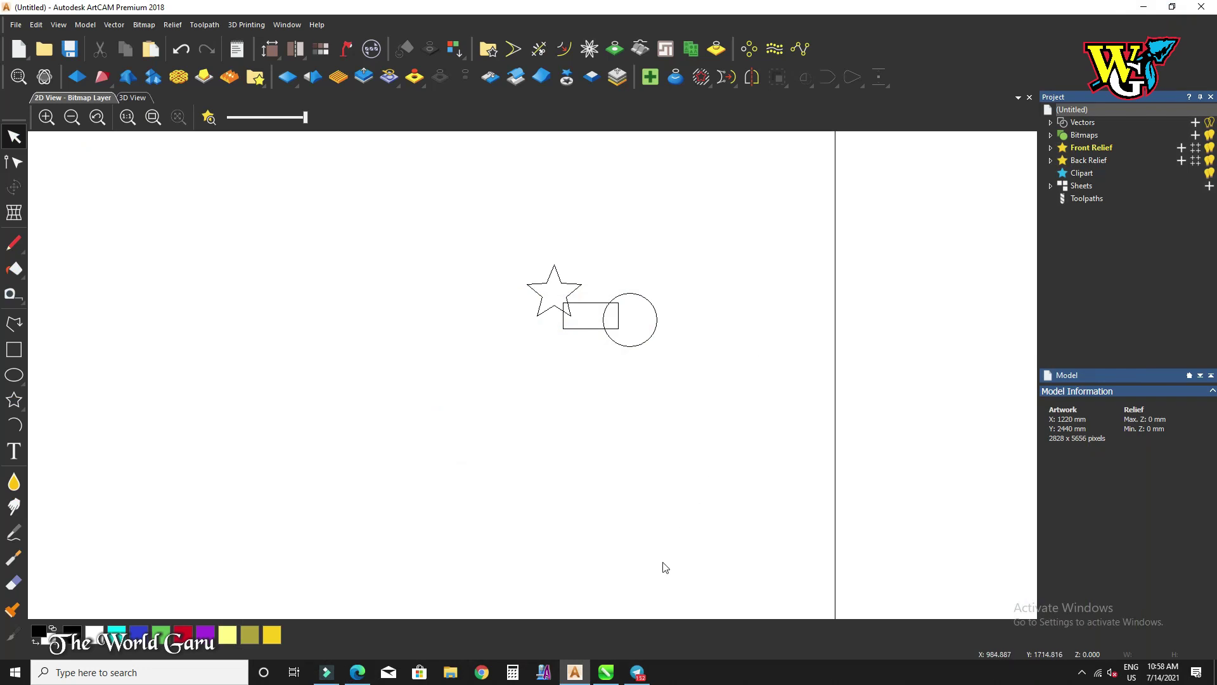